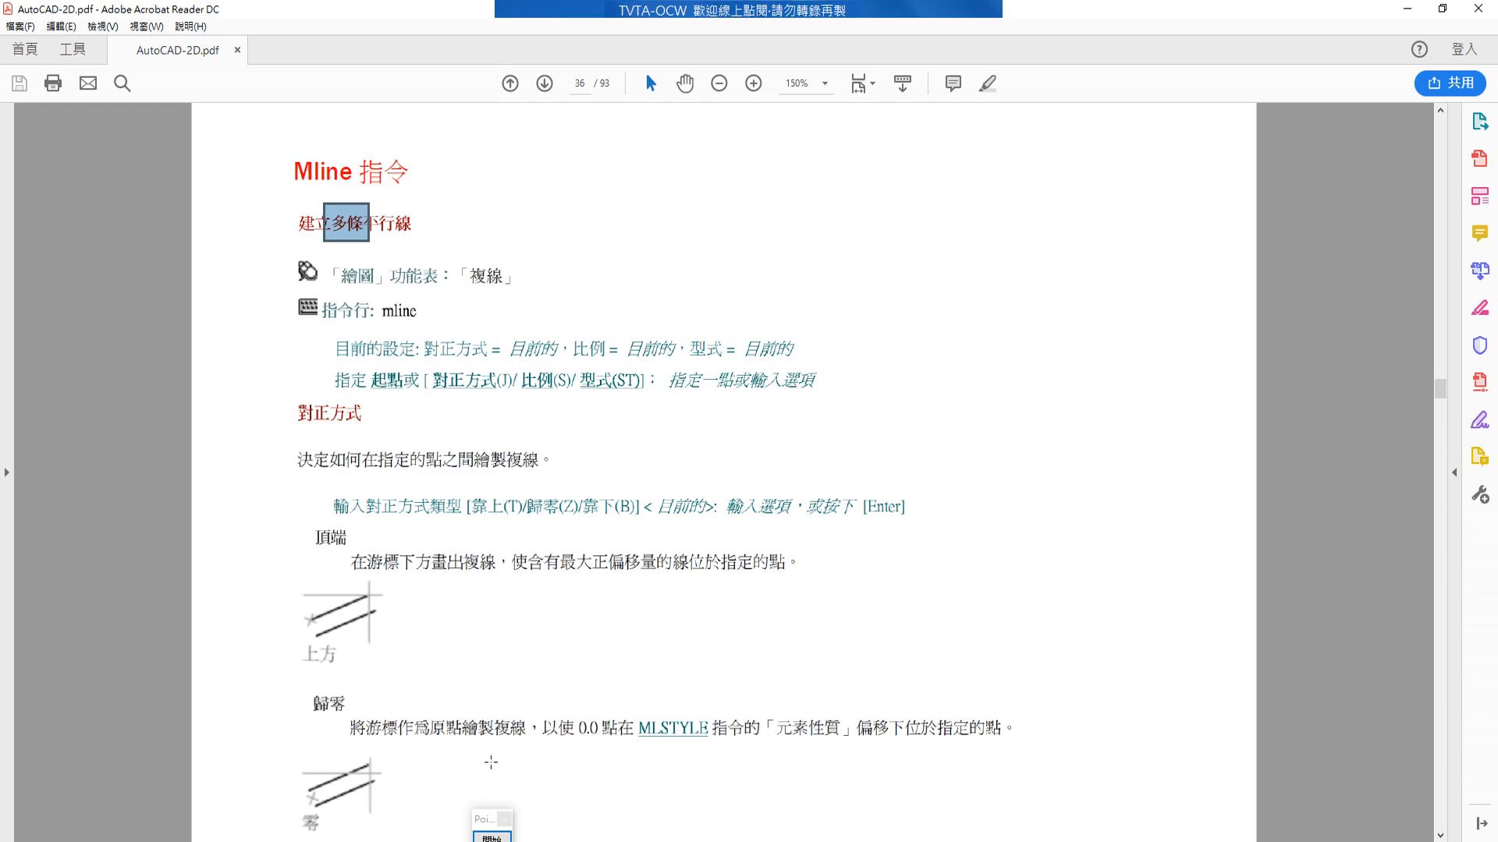
Annotate the Mline page with freehand vertical and slanted pairs of parallel lines, and underline the term 複線
{"action": "left_click", "coordinate": [491, 828]}
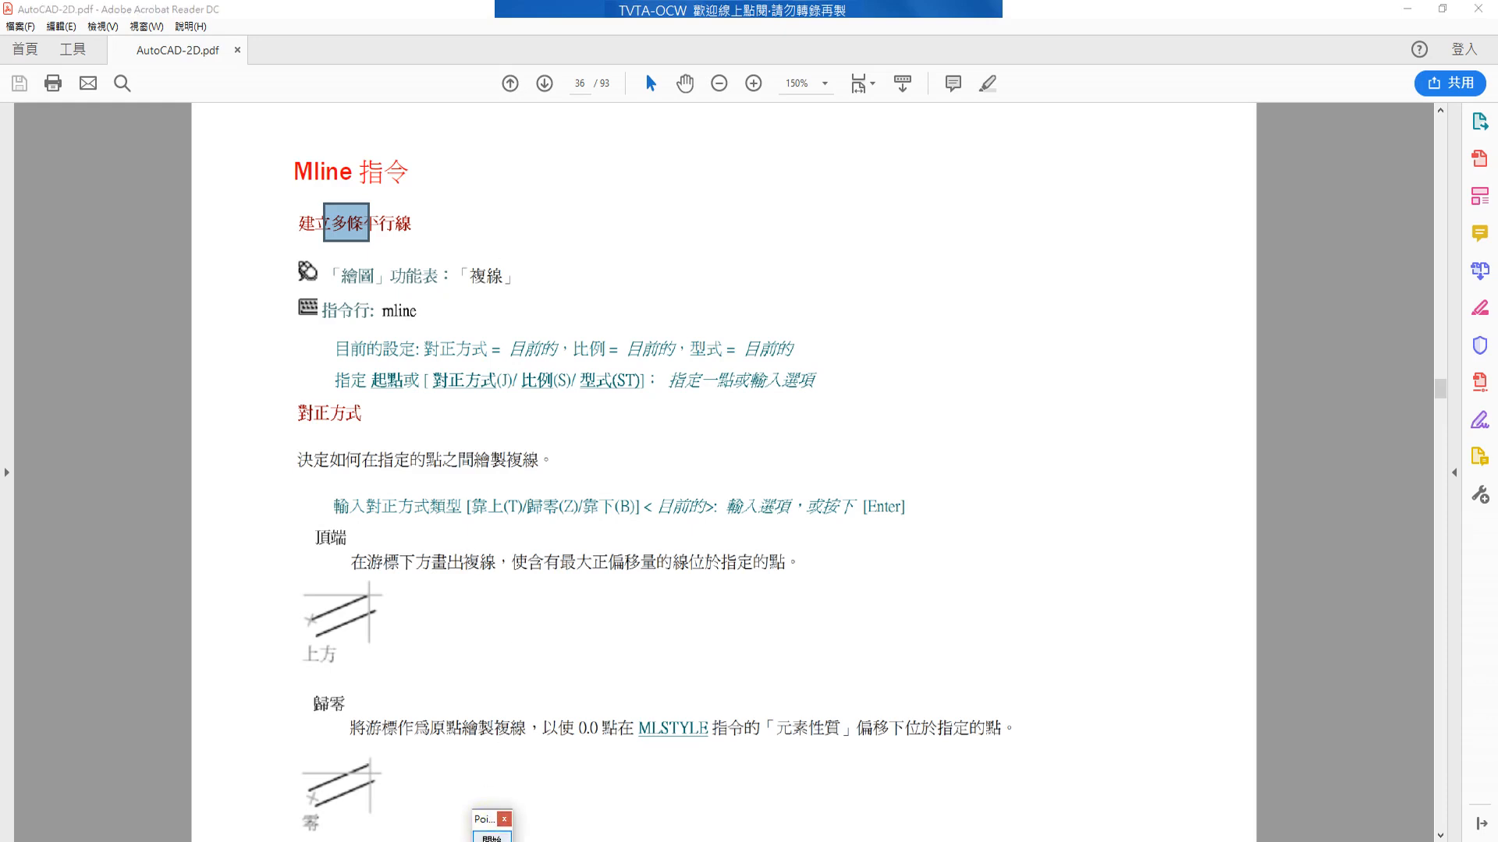
{"action": "left_click", "coordinate": [492, 837]}
{"action": "mouse_move", "coordinate": [702, 125]}
{"action": "left_mouse_down"}
{"action": "mouse_move", "coordinate": [693, 260]}
{"action": "mouse_move", "coordinate": [715, 261]}
{"action": "left_mouse_up"}
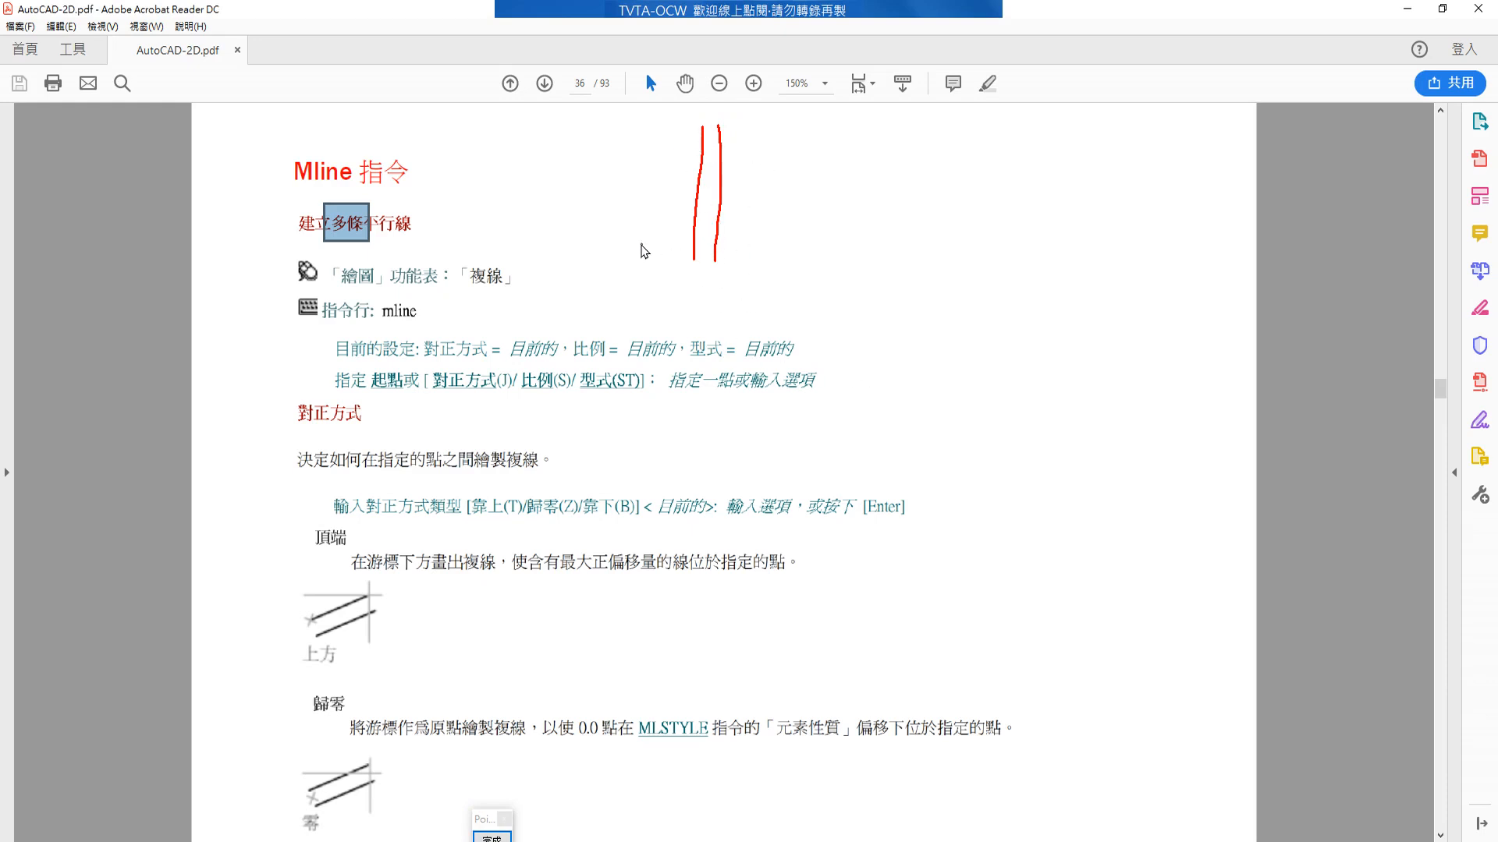
{"action": "left_click_drag", "start_coordinate": [466, 292], "coordinate": [508, 292]}
{"action": "left_click_drag", "start_coordinate": [823, 261], "coordinate": [1031, 206]}
{"action": "left_click_drag", "start_coordinate": [850, 314], "coordinate": [1053, 250]}
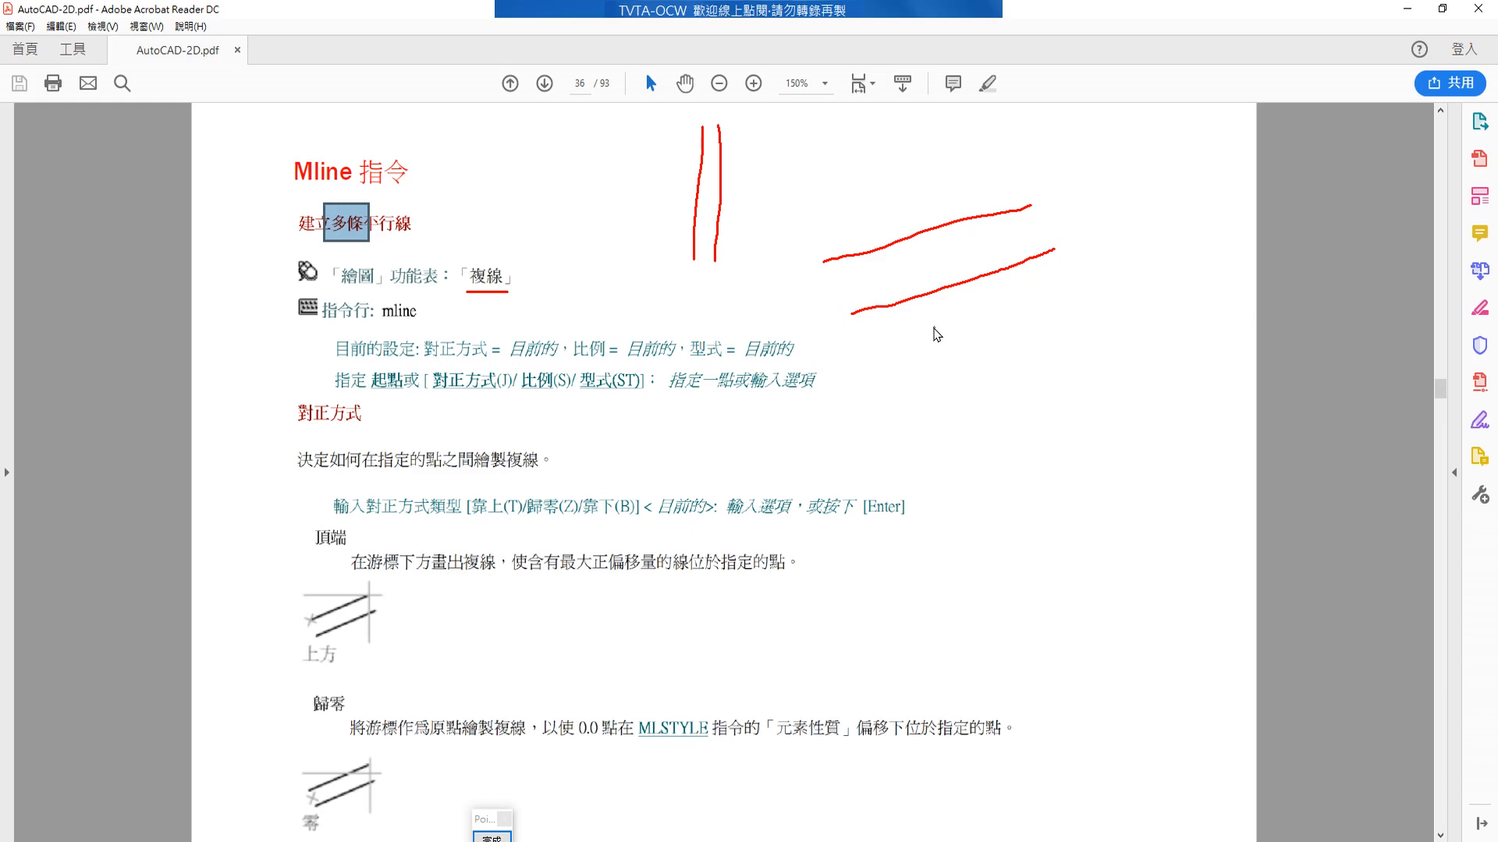
Mark the spacing between the slanted lines with a double arrow and add crosshair points numbered 1, 2 and 3
{"action": "mouse_move", "coordinate": [950, 252]}
{"action": "left_mouse_down"}
{"action": "mouse_move", "coordinate": [953, 223]}
{"action": "mouse_move", "coordinate": [982, 261]}
{"action": "left_mouse_up"}
{"action": "mouse_move", "coordinate": [1004, 201]}
{"action": "left_mouse_down"}
{"action": "mouse_move", "coordinate": [1045, 201]}
{"action": "mouse_move", "coordinate": [1032, 221]}
{"action": "mouse_move", "coordinate": [1026, 205]}
{"action": "left_mouse_up"}
{"action": "mouse_move", "coordinate": [1039, 247]}
{"action": "left_mouse_down"}
{"action": "mouse_move", "coordinate": [1071, 245]}
{"action": "mouse_move", "coordinate": [1057, 275]}
{"action": "mouse_move", "coordinate": [1052, 244]}
{"action": "left_mouse_up"}
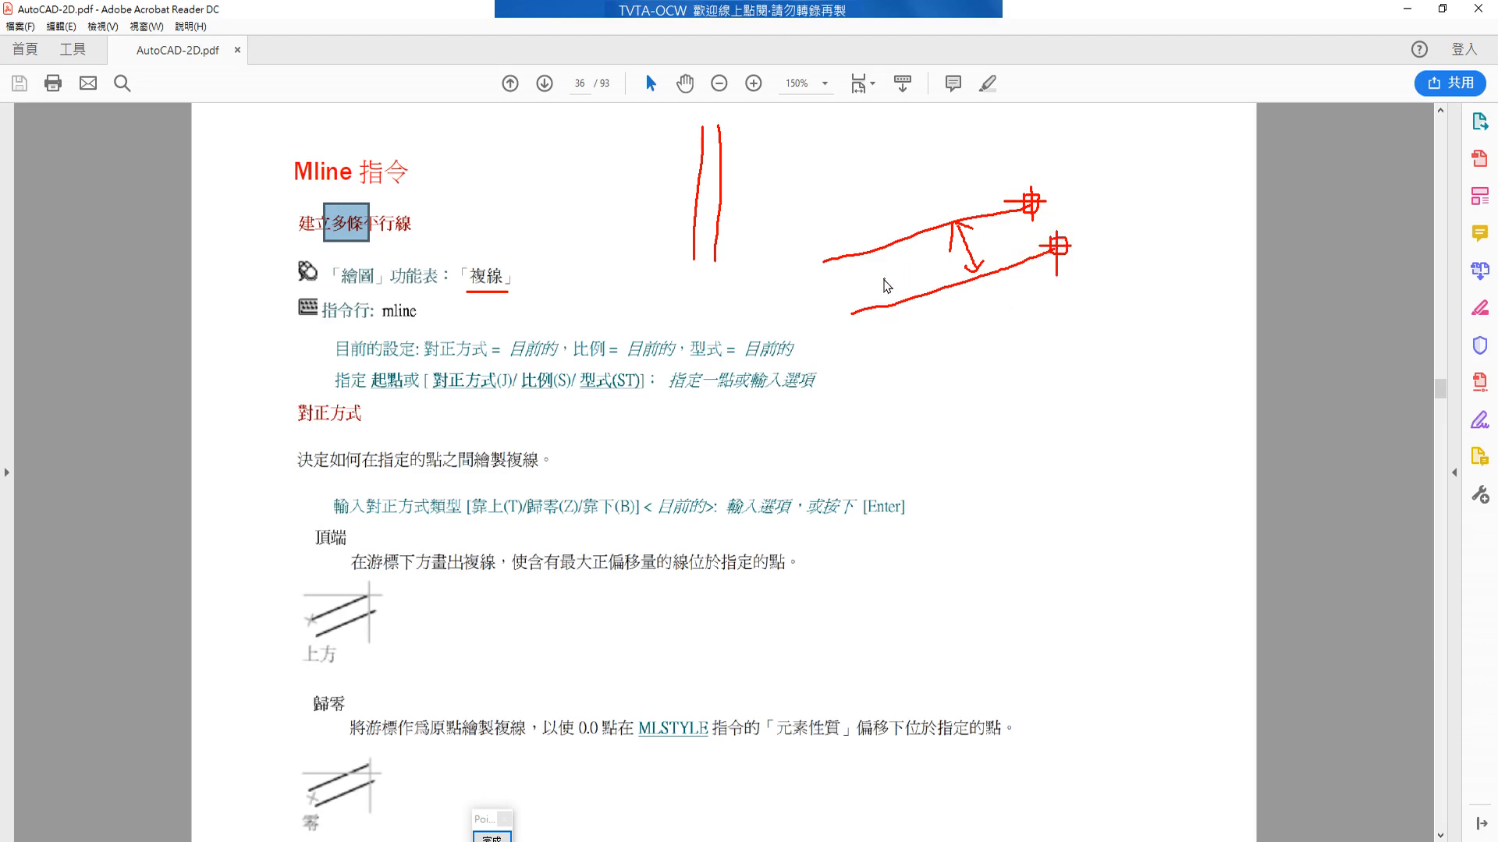
{"action": "mouse_move", "coordinate": [872, 273]}
{"action": "left_mouse_down"}
{"action": "mouse_move", "coordinate": [897, 273]}
{"action": "mouse_move", "coordinate": [885, 286]}
{"action": "mouse_move", "coordinate": [880, 270]}
{"action": "left_mouse_up"}
{"action": "left_click_drag", "start_coordinate": [1050, 155], "coordinate": [1050, 175]}
{"action": "left_click_drag", "start_coordinate": [1085, 239], "coordinate": [1106, 272]}
{"action": "left_click_drag", "start_coordinate": [848, 274], "coordinate": [852, 292]}
{"action": "left_click_drag", "start_coordinate": [1046, 184], "coordinate": [1068, 183]}
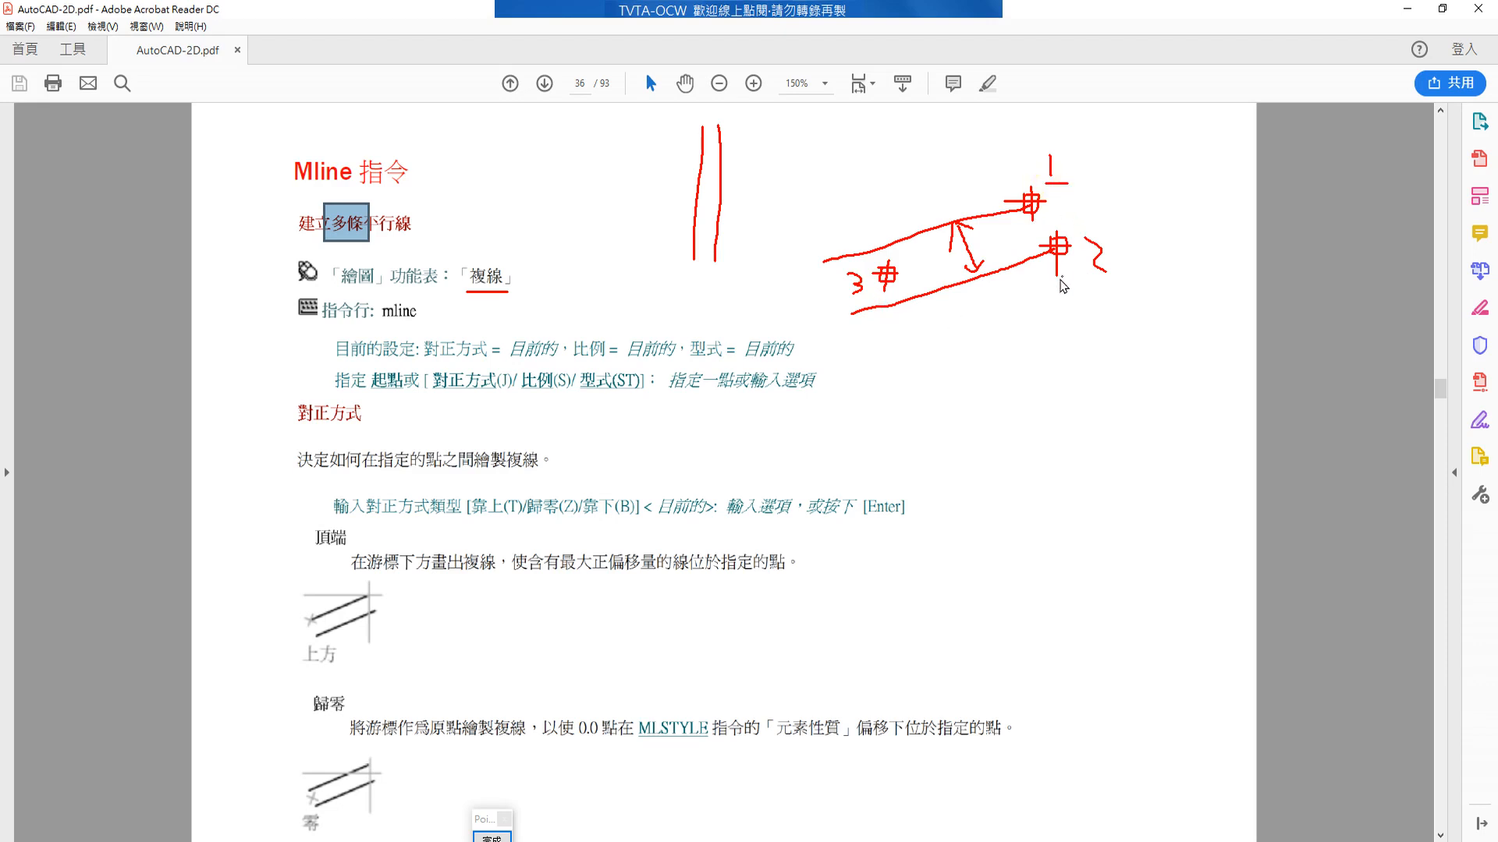
{"action": "left_click_drag", "start_coordinate": [1093, 280], "coordinate": [1117, 284]}
{"action": "left_click_drag", "start_coordinate": [878, 296], "coordinate": [894, 295]}
Handwrite notes about walls (牆) below the sketch and draw a dash-dot centreline between the two slanted lines
{"action": "mouse_move", "coordinate": [988, 382]}
{"action": "left_mouse_down"}
{"action": "mouse_move", "coordinate": [998, 446]}
{"action": "mouse_move", "coordinate": [1007, 418]}
{"action": "left_mouse_up"}
{"action": "mouse_move", "coordinate": [991, 419]}
{"action": "left_mouse_down"}
{"action": "mouse_move", "coordinate": [981, 446]}
{"action": "mouse_move", "coordinate": [1025, 398]}
{"action": "left_mouse_up"}
{"action": "left_click_drag", "start_coordinate": [1010, 402], "coordinate": [1017, 421]}
{"action": "left_click_drag", "start_coordinate": [1022, 408], "coordinate": [1014, 419]}
{"action": "mouse_move", "coordinate": [997, 419]}
{"action": "left_mouse_down"}
{"action": "mouse_move", "coordinate": [1038, 419]}
{"action": "mouse_move", "coordinate": [1011, 443]}
{"action": "left_mouse_up"}
{"action": "mouse_move", "coordinate": [1013, 427]}
{"action": "left_mouse_down"}
{"action": "mouse_move", "coordinate": [1031, 433]}
{"action": "mouse_move", "coordinate": [1012, 444]}
{"action": "left_mouse_up"}
{"action": "left_click_drag", "start_coordinate": [1021, 428], "coordinate": [1086, 412]}
{"action": "left_click_drag", "start_coordinate": [1090, 410], "coordinate": [1110, 425]}
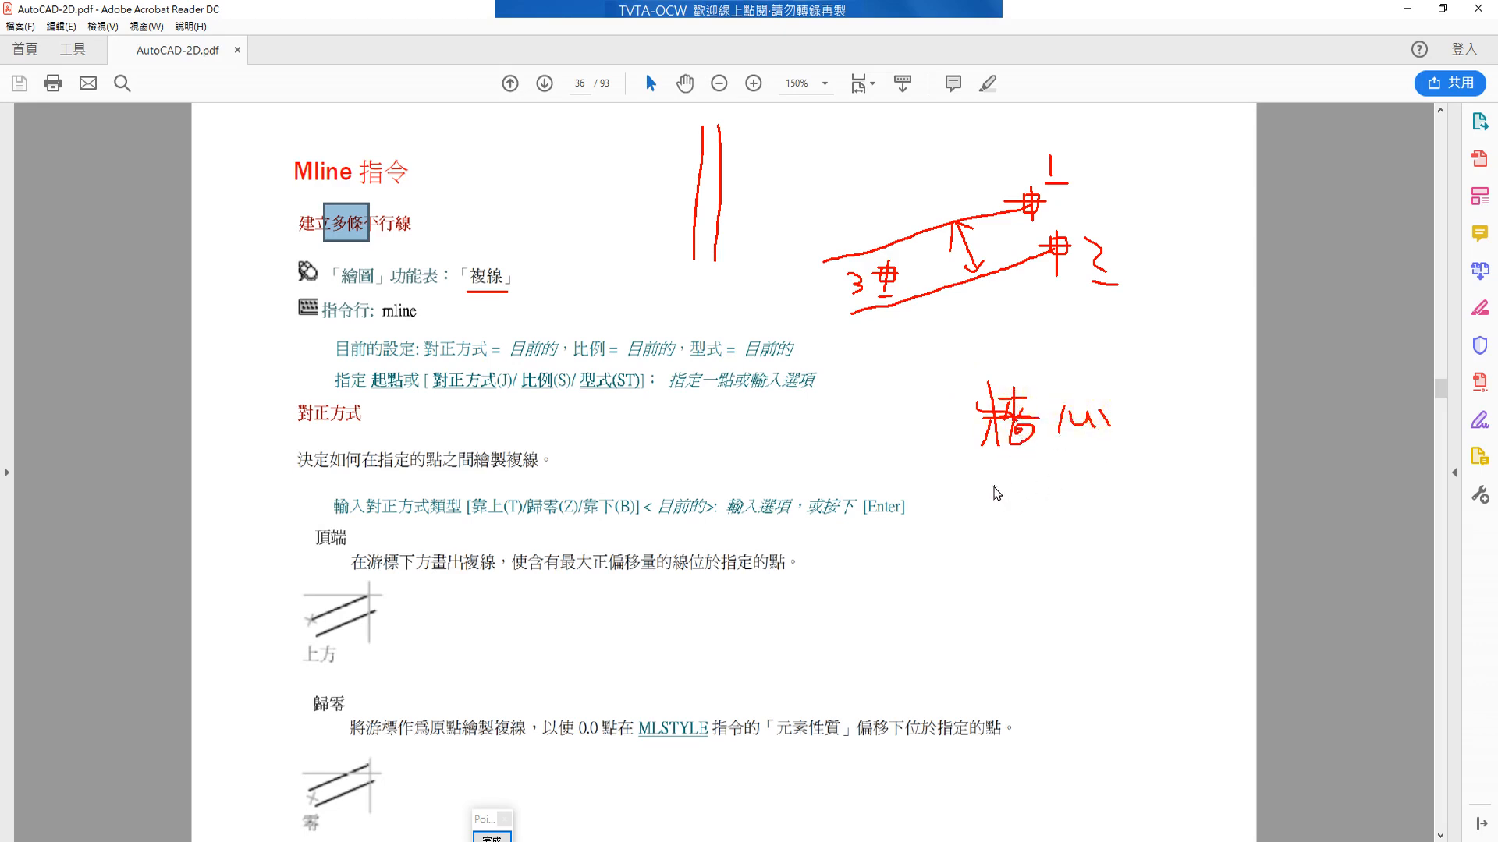
{"action": "left_click_drag", "start_coordinate": [995, 487], "coordinate": [1037, 486]}
{"action": "mouse_move", "coordinate": [1028, 478]}
{"action": "left_mouse_down"}
{"action": "mouse_move", "coordinate": [1033, 520]}
{"action": "mouse_move", "coordinate": [1018, 508]}
{"action": "left_mouse_up"}
{"action": "mouse_move", "coordinate": [1027, 497]}
{"action": "left_mouse_down"}
{"action": "mouse_move", "coordinate": [1037, 507]}
{"action": "mouse_move", "coordinate": [1036, 484]}
{"action": "mouse_move", "coordinate": [1066, 517]}
{"action": "left_mouse_up"}
{"action": "left_click_drag", "start_coordinate": [899, 275], "coordinate": [1101, 208]}
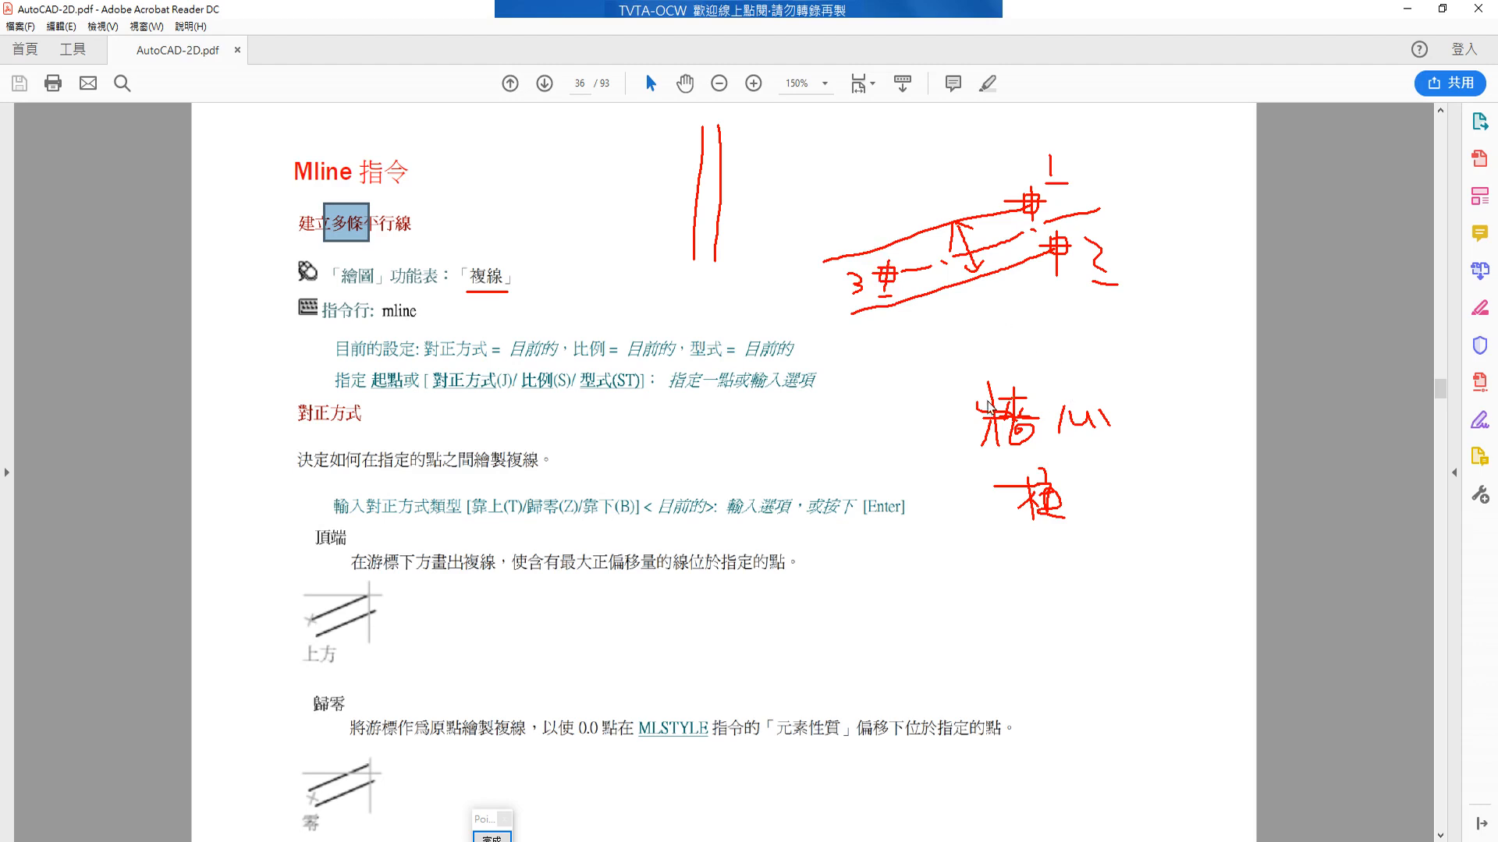
Mark the 目前的設定, 比例 and 對正方式 terms, add the handwritten notes 15 and 置中 (歸零), and clear all annotations
{"action": "left_click_drag", "start_coordinate": [331, 360], "coordinate": [392, 361]}
{"action": "left_click", "coordinate": [702, 266]}
{"action": "mouse_move", "coordinate": [604, 353]}
{"action": "left_mouse_down"}
{"action": "mouse_move", "coordinate": [581, 363]}
{"action": "mouse_move", "coordinate": [575, 344]}
{"action": "mouse_move", "coordinate": [614, 349]}
{"action": "left_mouse_up"}
{"action": "left_click_drag", "start_coordinate": [515, 395], "coordinate": [553, 405]}
{"action": "mouse_move", "coordinate": [624, 320]}
{"action": "left_mouse_down"}
{"action": "mouse_move", "coordinate": [633, 335]}
{"action": "mouse_move", "coordinate": [676, 316]}
{"action": "left_mouse_up"}
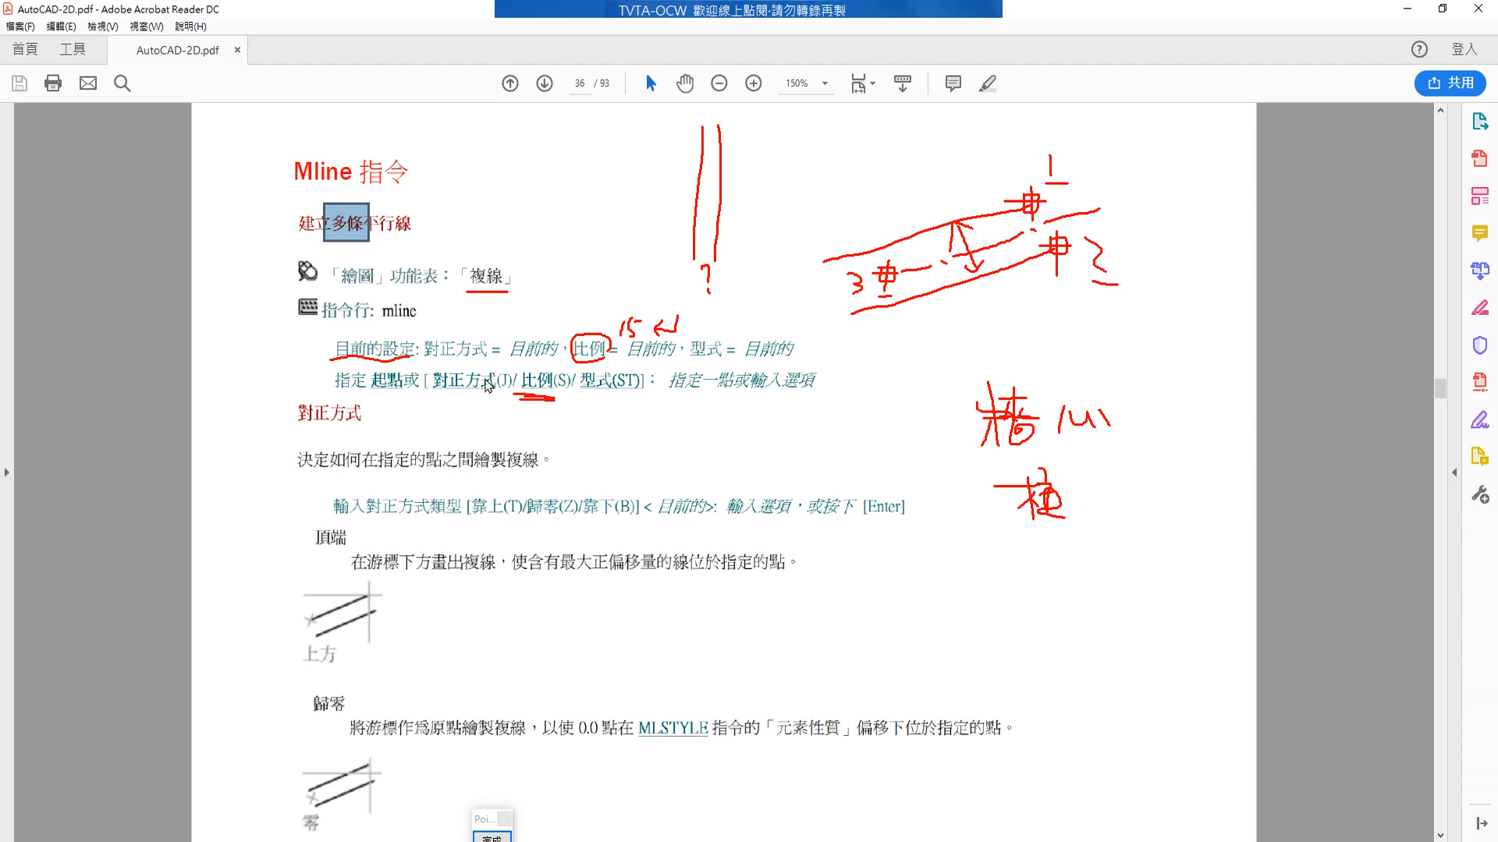
{"action": "left_click_drag", "start_coordinate": [427, 358], "coordinate": [508, 356]}
{"action": "mouse_move", "coordinate": [436, 396]}
{"action": "left_mouse_down"}
{"action": "mouse_move", "coordinate": [501, 394]}
{"action": "mouse_move", "coordinate": [453, 416]}
{"action": "mouse_move", "coordinate": [465, 406]}
{"action": "mouse_move", "coordinate": [464, 451]}
{"action": "mouse_move", "coordinate": [489, 412]}
{"action": "mouse_move", "coordinate": [521, 448]}
{"action": "mouse_move", "coordinate": [540, 413]}
{"action": "mouse_move", "coordinate": [537, 438]}
{"action": "mouse_move", "coordinate": [580, 402]}
{"action": "mouse_move", "coordinate": [563, 429]}
{"action": "mouse_move", "coordinate": [574, 423]}
{"action": "mouse_move", "coordinate": [574, 442]}
{"action": "mouse_move", "coordinate": [587, 406]}
{"action": "mouse_move", "coordinate": [602, 446]}
{"action": "mouse_move", "coordinate": [621, 441]}
{"action": "left_mouse_up"}
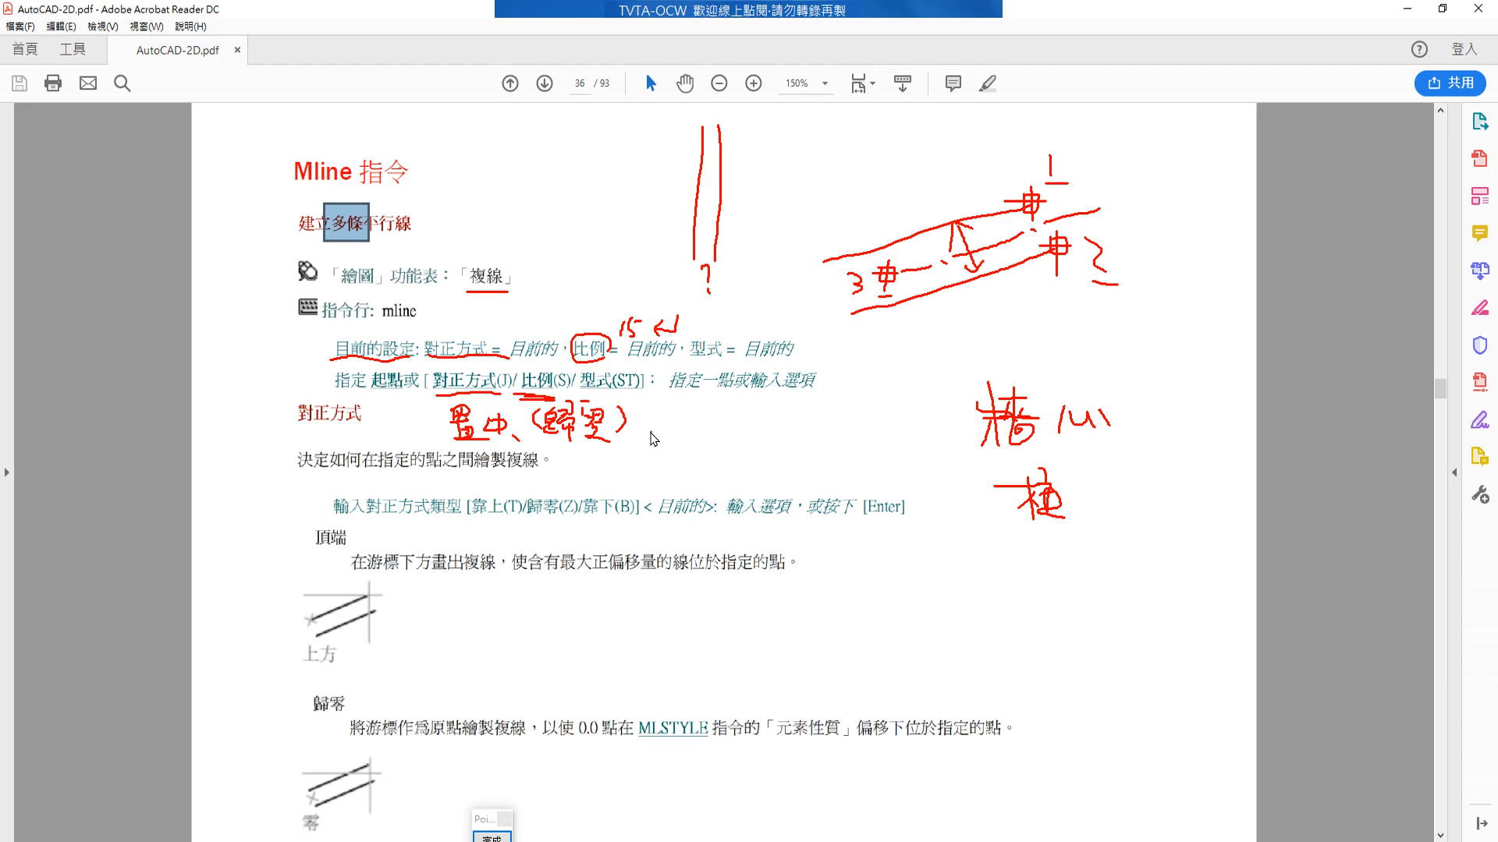
{"action": "key", "text": "Escape"}
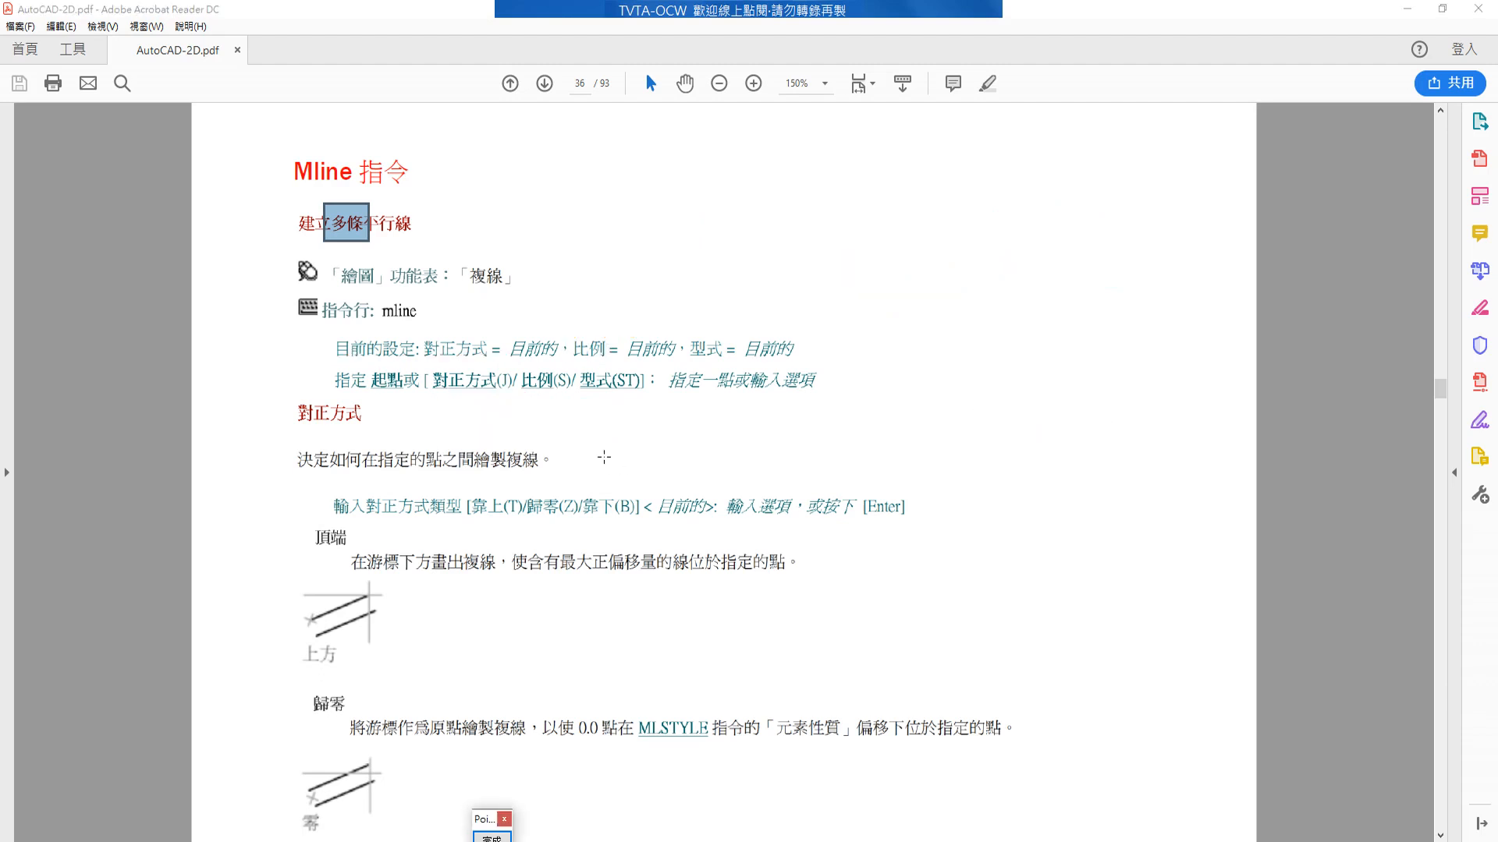
Review the justification (對正方式) section of the Mline page, including the 頂端, 歸零 and 底部 options and their diagrams
{"action": "scroll", "coordinate": [409, 530], "scroll_direction": "down", "scroll_amount": 3}
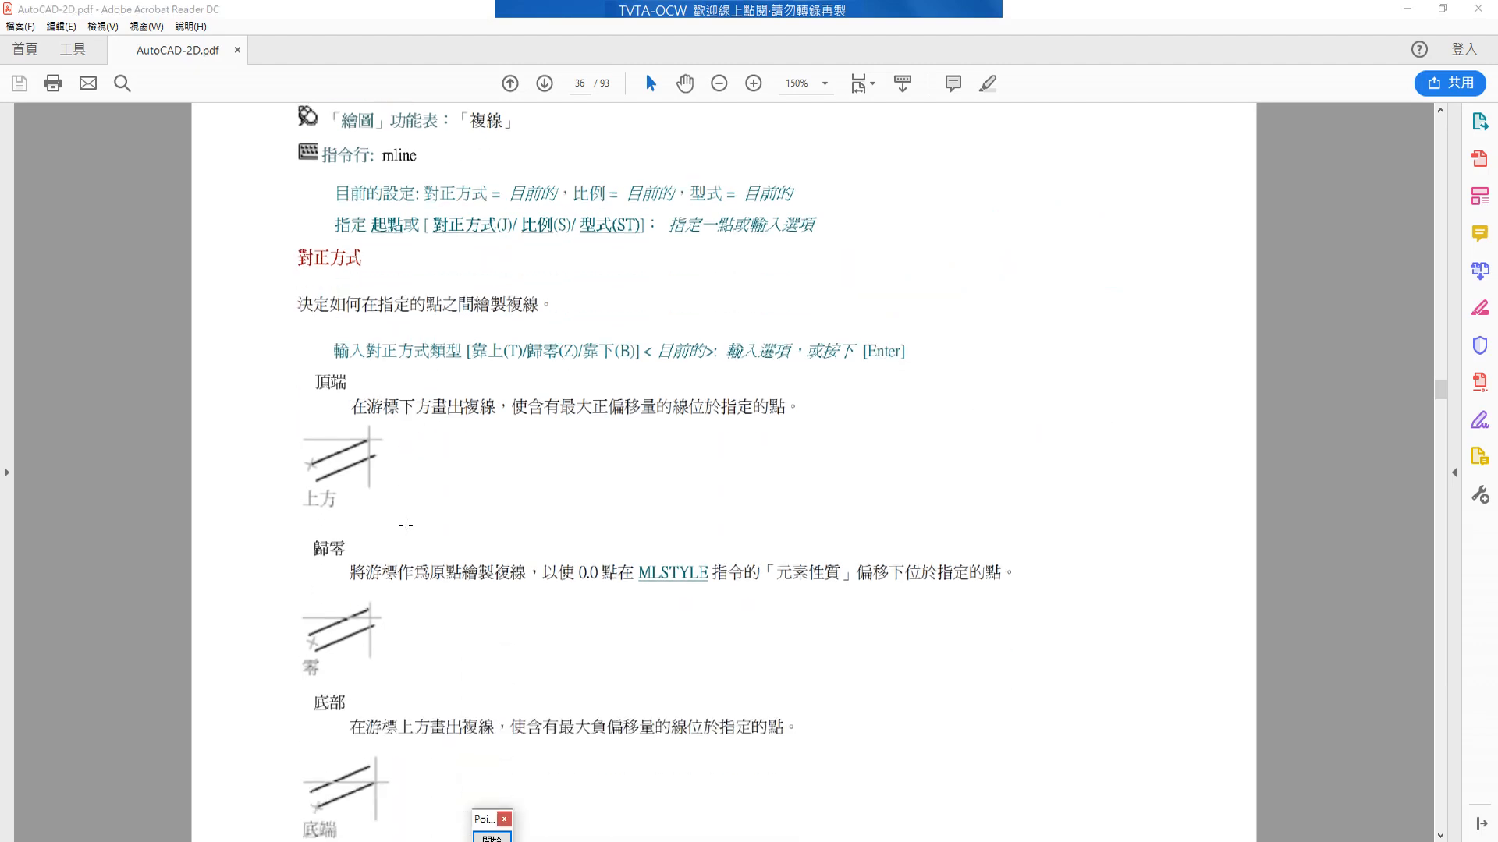
{"action": "left_click_drag", "start_coordinate": [292, 240], "coordinate": [368, 274]}
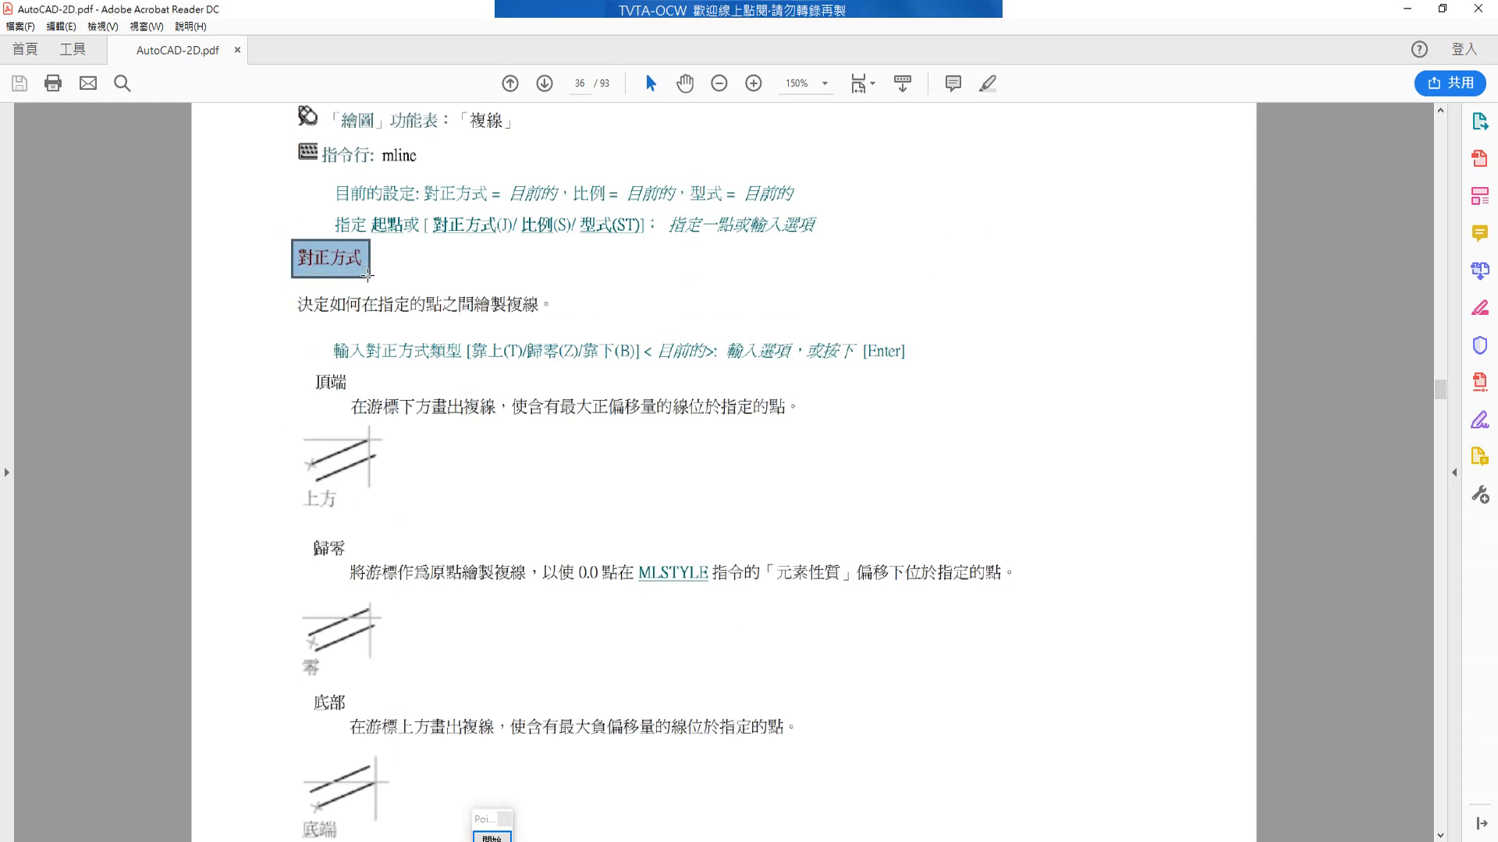
{"action": "mouse_move", "coordinate": [292, 479]}
{"action": "left_mouse_down"}
{"action": "mouse_move", "coordinate": [357, 521]}
{"action": "mouse_move", "coordinate": [361, 562]}
{"action": "left_mouse_up"}
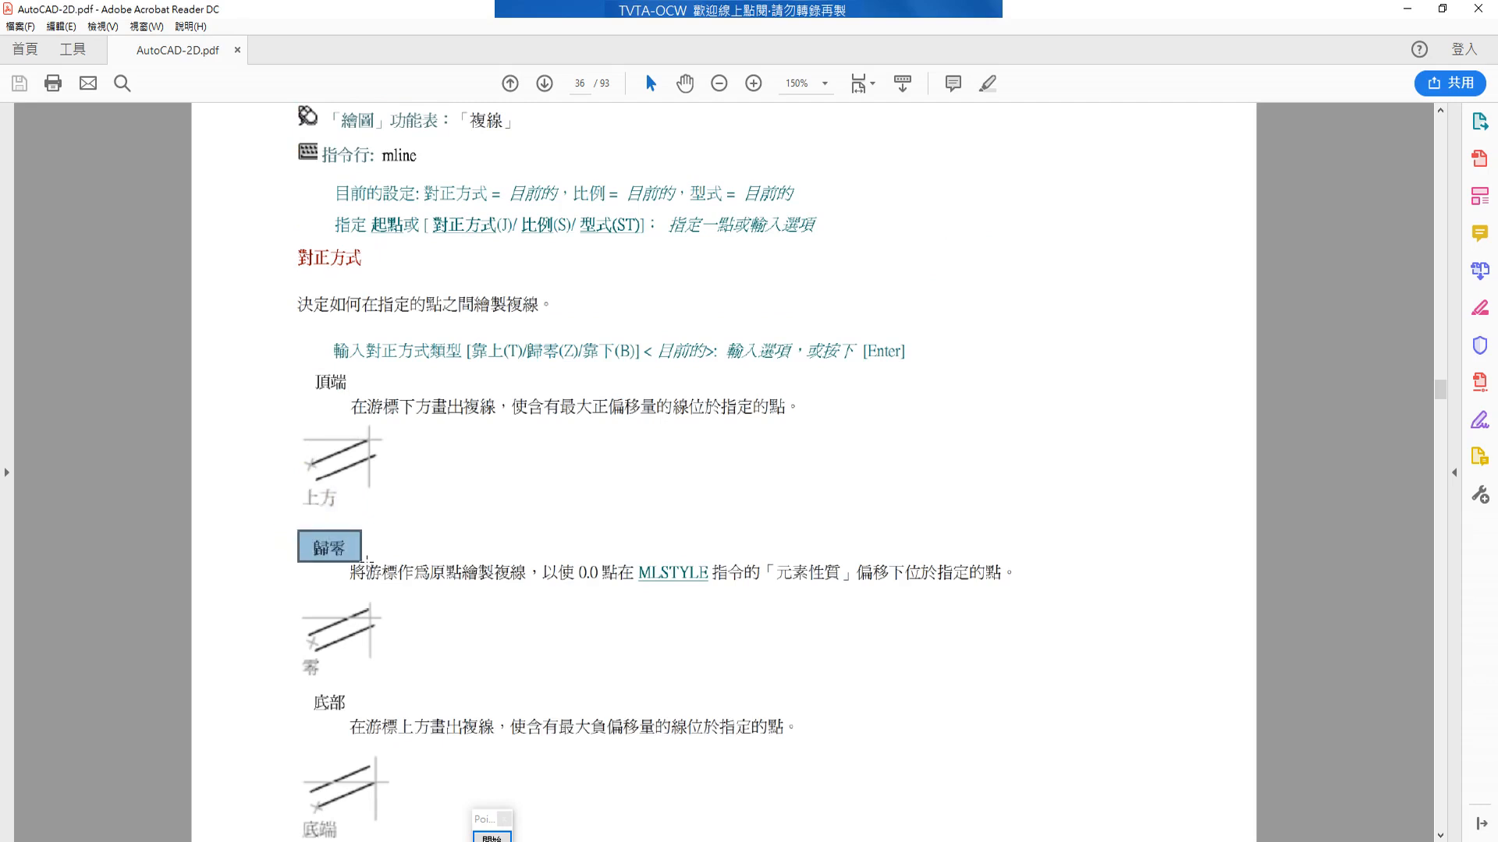
{"action": "scroll", "coordinate": [351, 546], "scroll_direction": "down", "scroll_amount": 2}
{"action": "left_click_drag", "start_coordinate": [291, 475], "coordinate": [356, 561]}
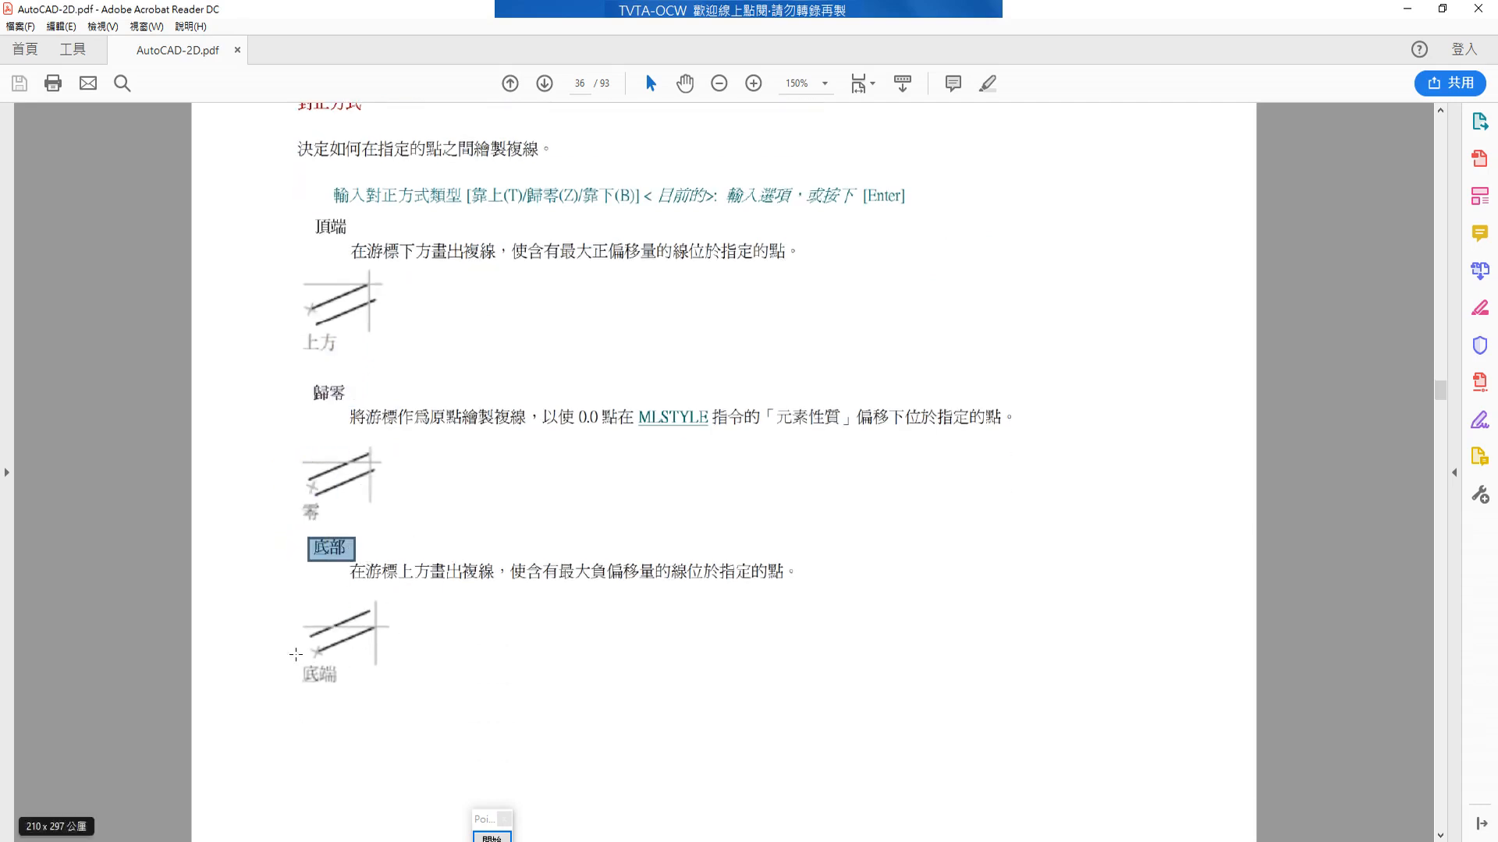
{"action": "left_click_drag", "start_coordinate": [295, 646], "coordinate": [352, 692]}
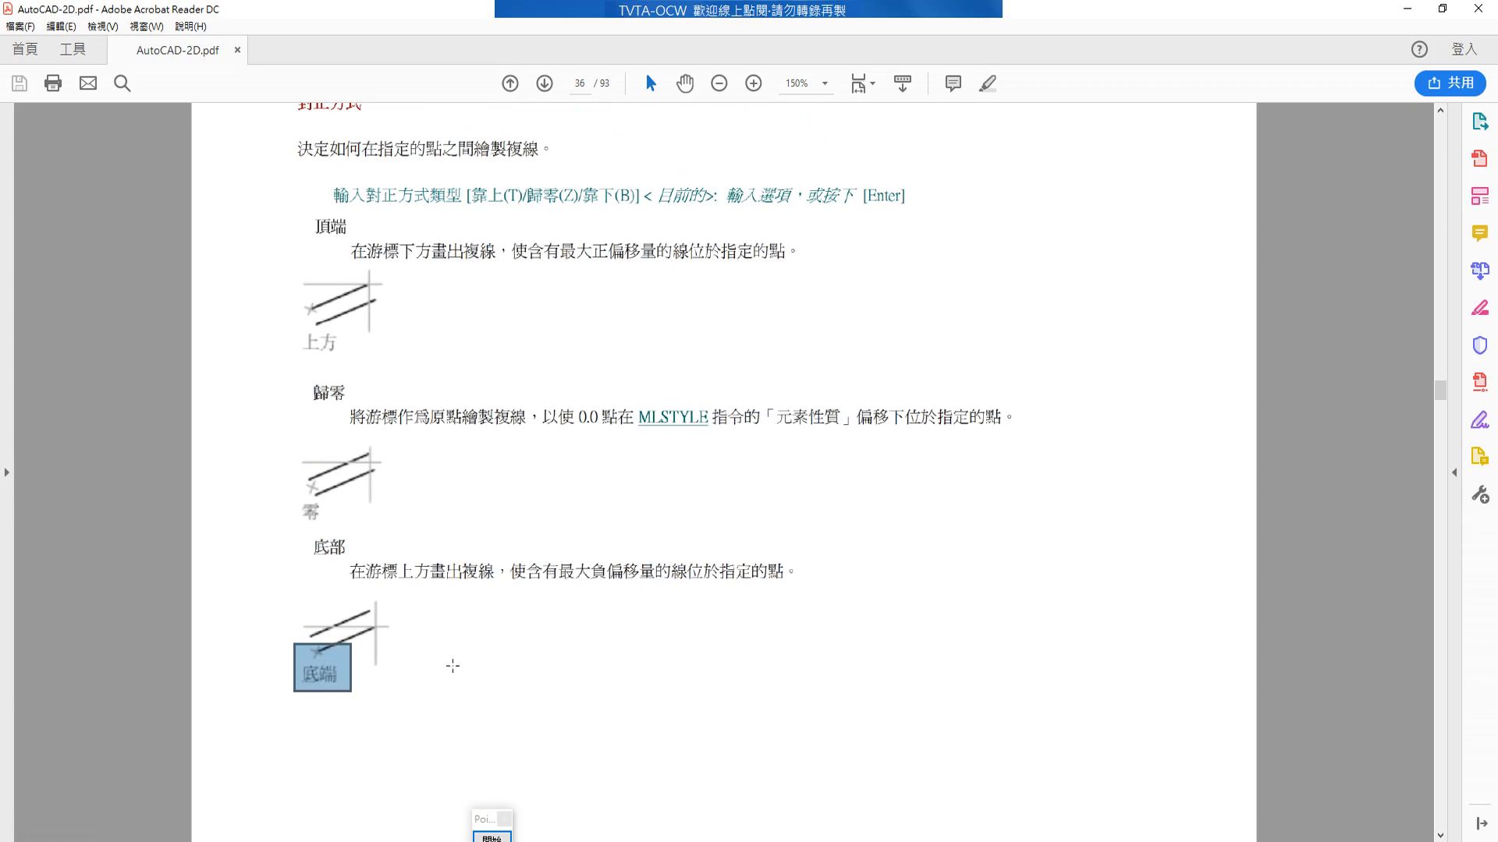
{"action": "scroll", "coordinate": [453, 663], "scroll_direction": "down", "scroll_amount": 1}
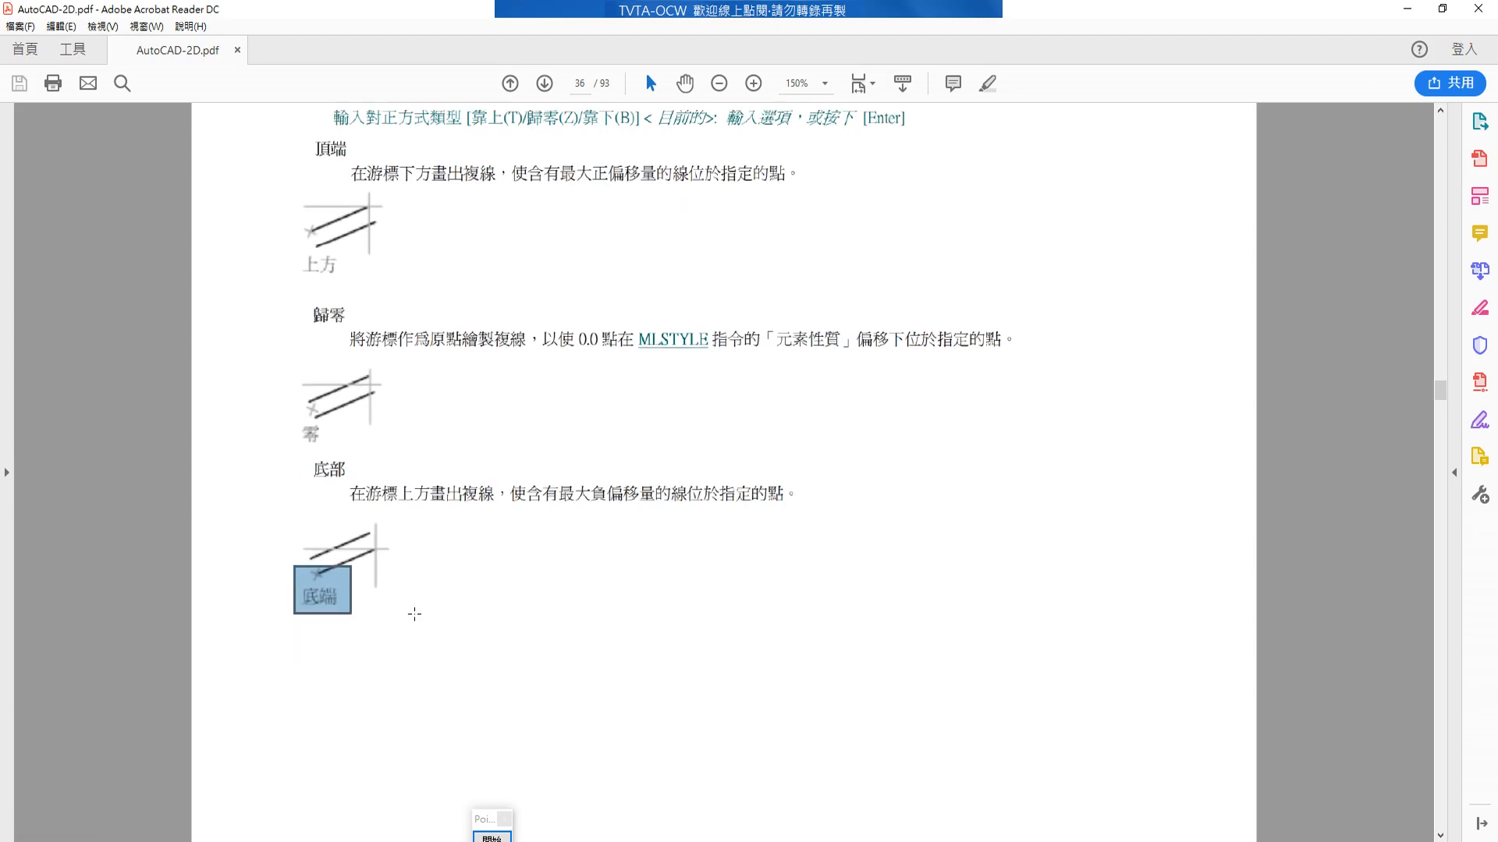
{"action": "scroll", "coordinate": [418, 611], "scroll_direction": "down", "scroll_amount": 1}
{"action": "scroll", "coordinate": [416, 606], "scroll_direction": "down", "scroll_amount": 8}
{"action": "scroll", "coordinate": [421, 594], "scroll_direction": "up", "scroll_amount": 14}
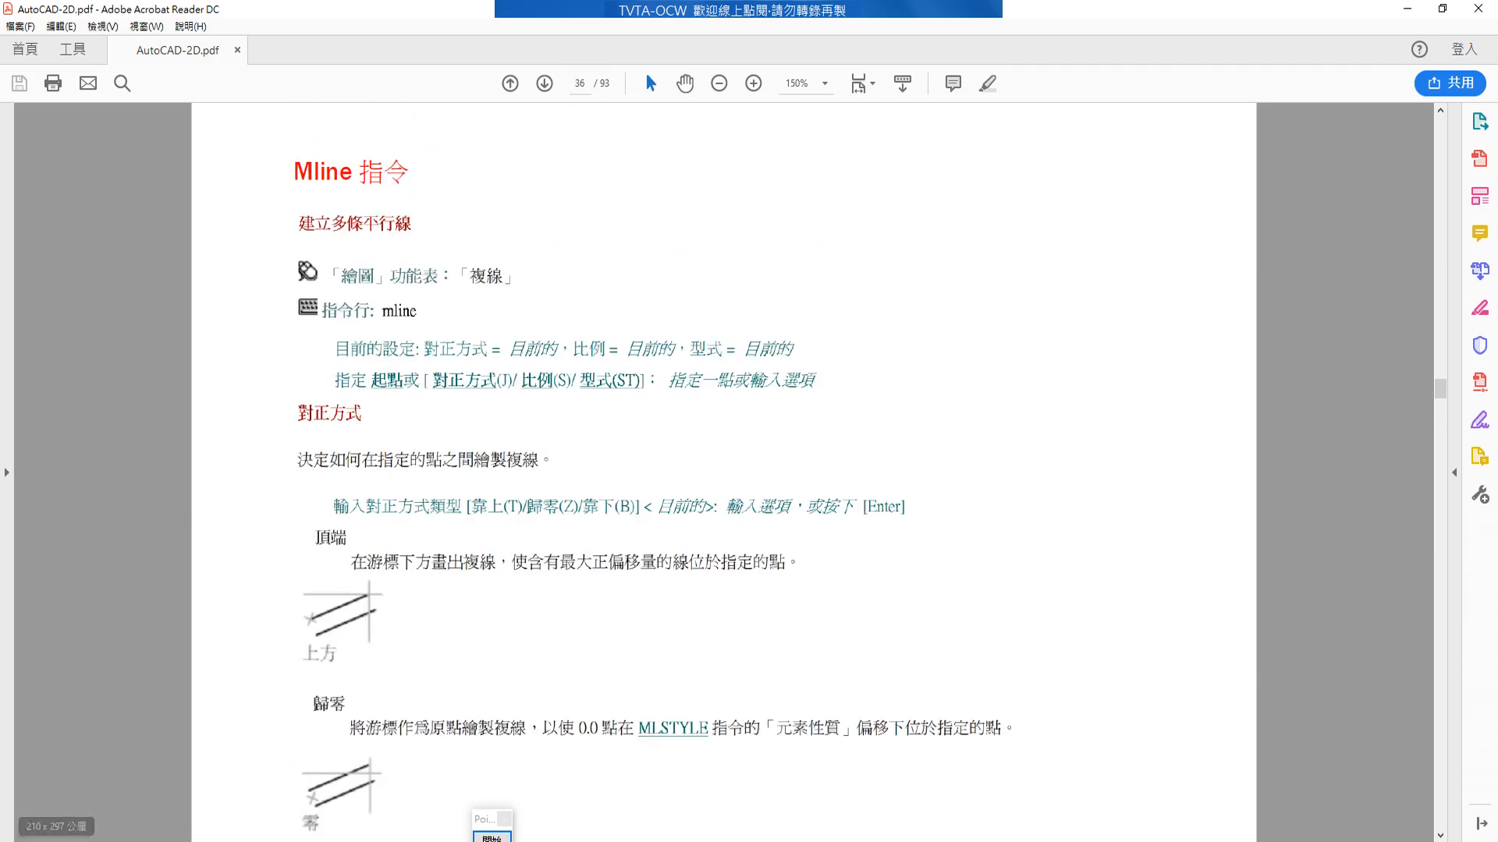
Check the mline(複線) drawing in AutoCAD, return to the PDF manual, and compare how the Pedit and Mline pages list command access
{"action": "left_click", "coordinate": [173, 840]}
{"action": "left_click", "coordinate": [257, 787]}
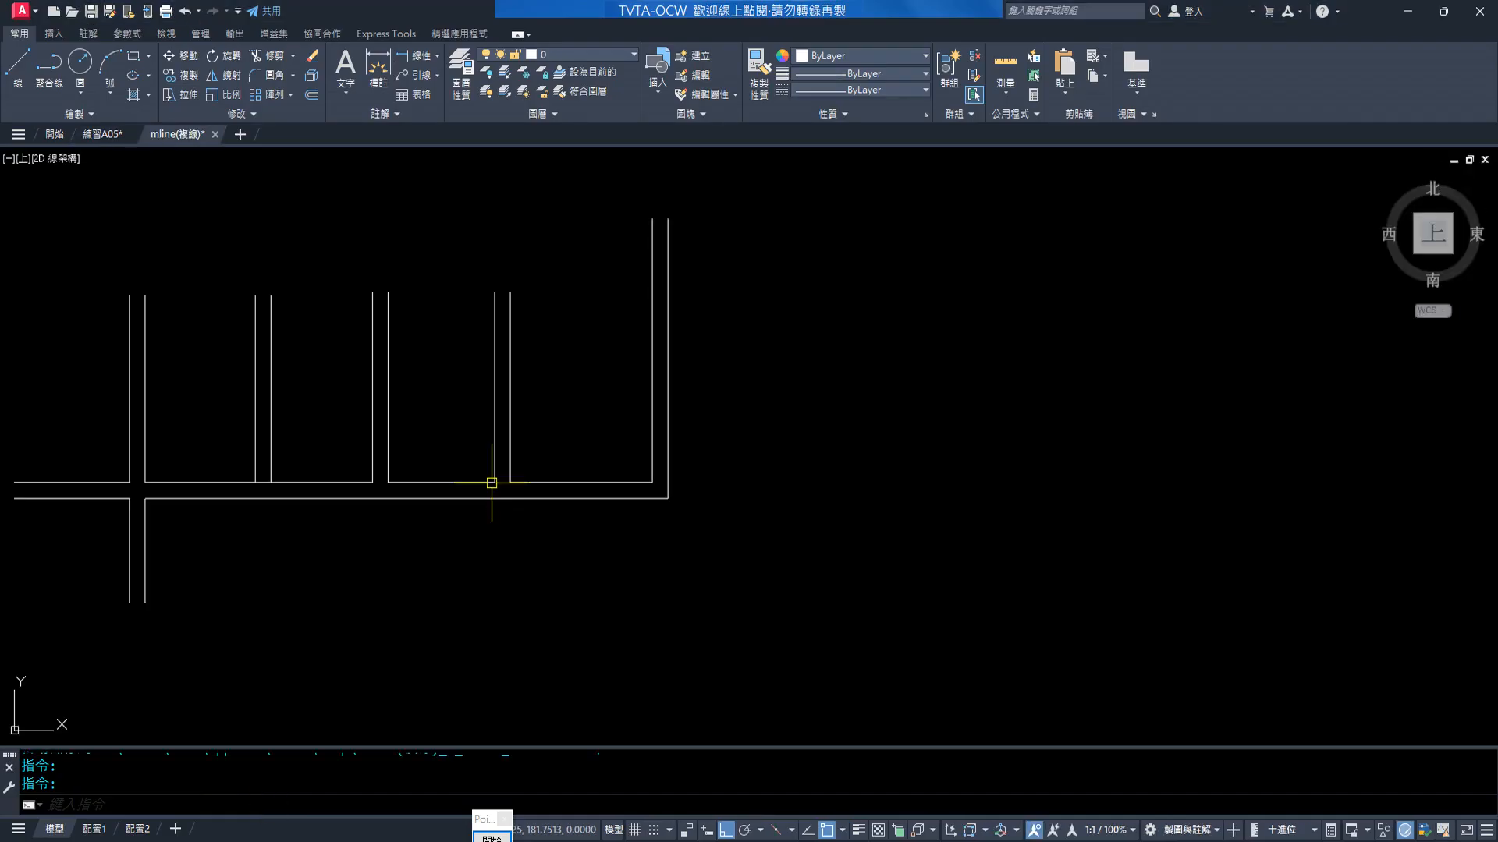
{"action": "left_click", "coordinate": [226, 839]}
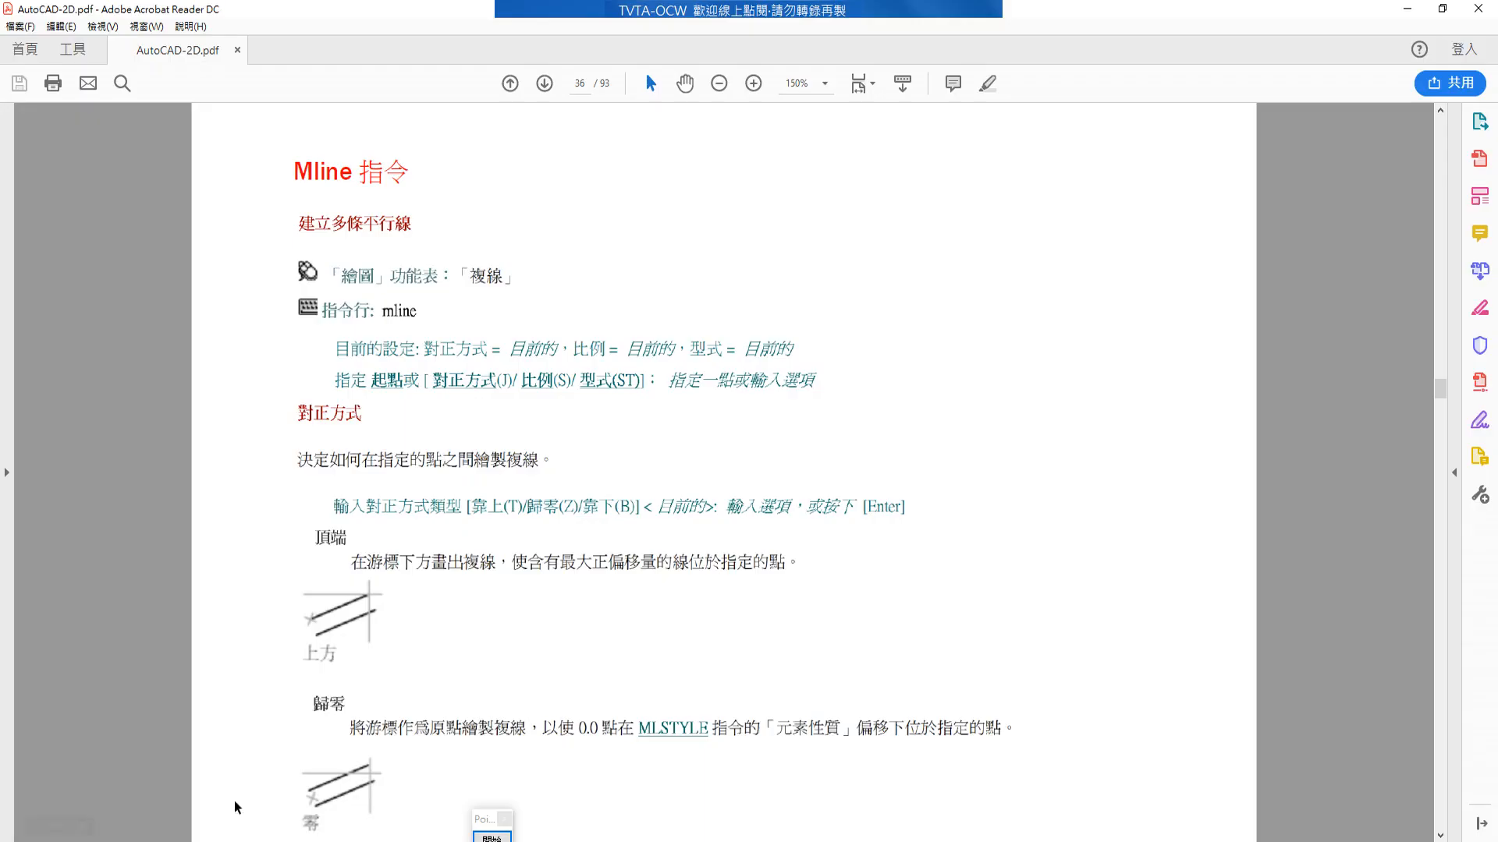
{"action": "left_click", "coordinate": [507, 268]}
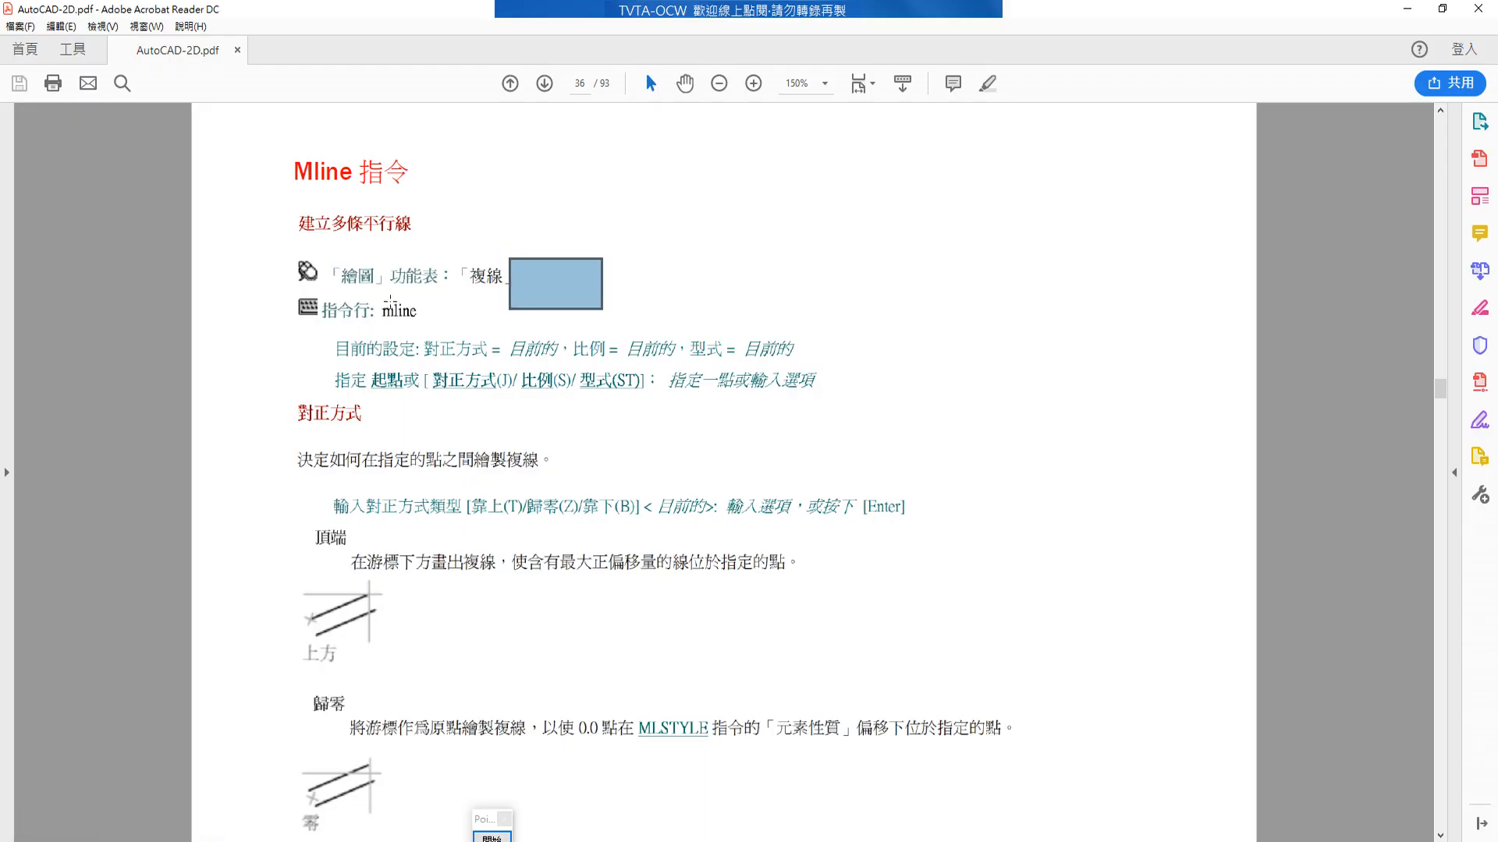
{"action": "scroll", "coordinate": [390, 302], "scroll_direction": "up", "scroll_amount": 15}
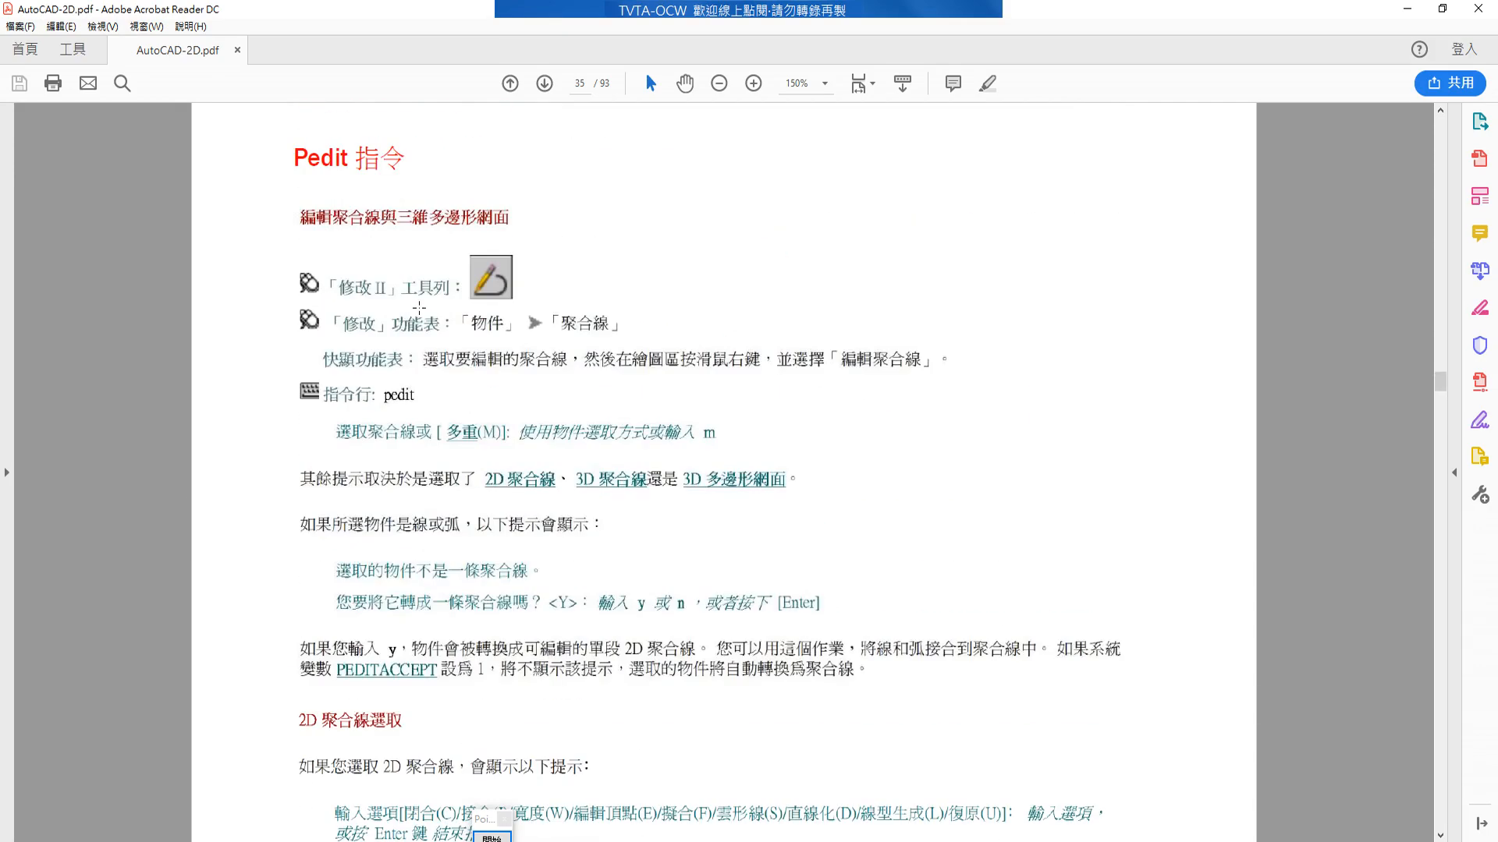
{"action": "left_click_drag", "start_coordinate": [453, 240], "coordinate": [538, 316]}
{"action": "scroll", "coordinate": [538, 316], "scroll_direction": "down", "scroll_amount": 15}
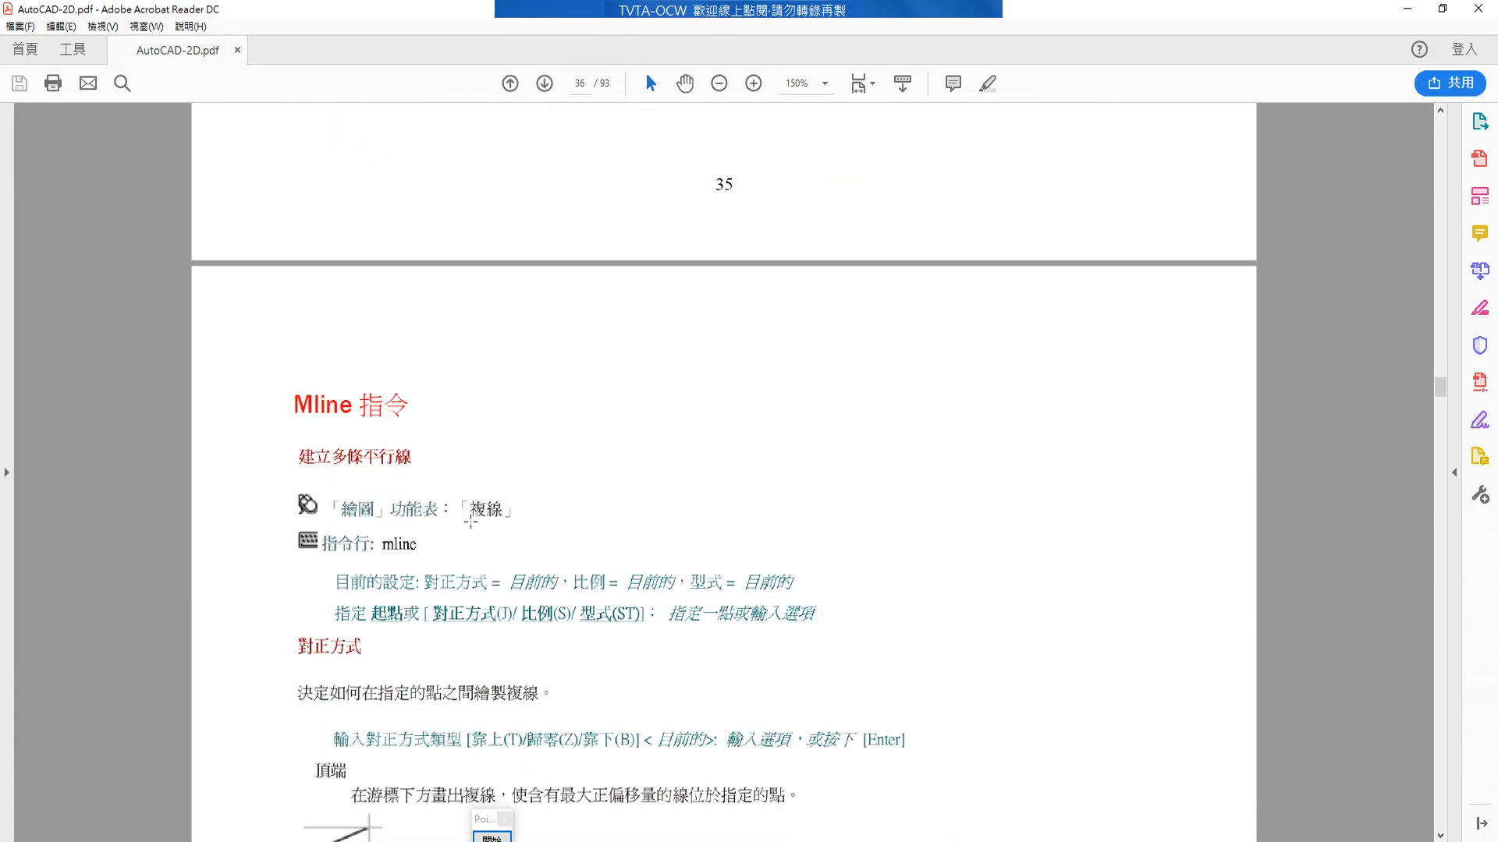
{"action": "scroll", "coordinate": [468, 484], "scroll_direction": "down", "scroll_amount": 3}
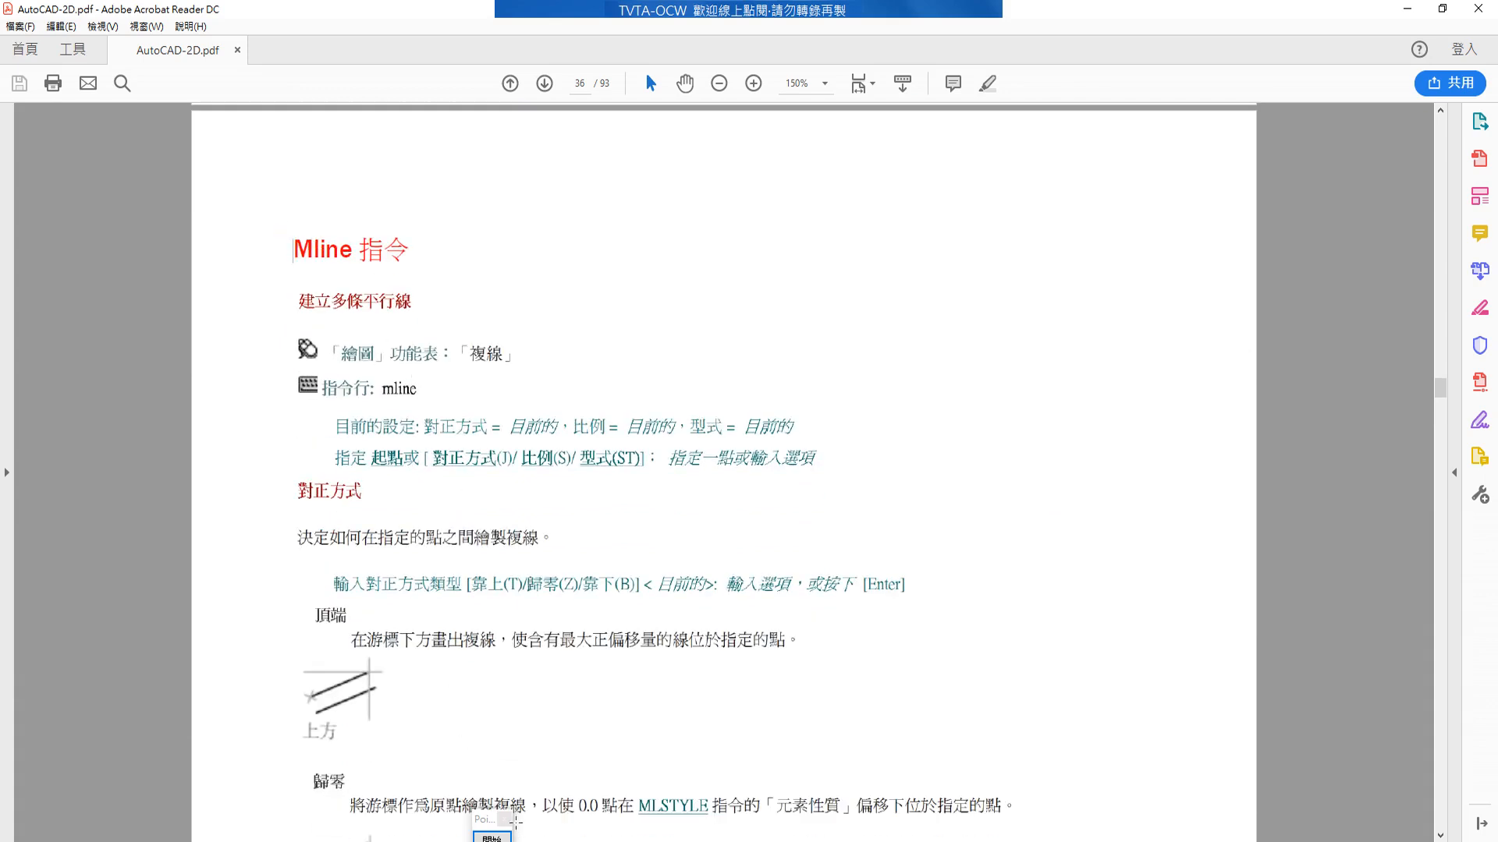
Annotate the Mline heading with the shortcut ML and an Enter arrow, mark the current-settings lines, and clear the annotations
{"action": "left_click", "coordinate": [490, 836]}
{"action": "left_click_drag", "start_coordinate": [481, 244], "coordinate": [482, 281]}
{"action": "mouse_move", "coordinate": [481, 245]}
{"action": "left_mouse_down"}
{"action": "mouse_move", "coordinate": [508, 287]}
{"action": "mouse_move", "coordinate": [550, 292]}
{"action": "mouse_move", "coordinate": [577, 269]}
{"action": "mouse_move", "coordinate": [594, 298]}
{"action": "mouse_move", "coordinate": [641, 234]}
{"action": "left_mouse_up"}
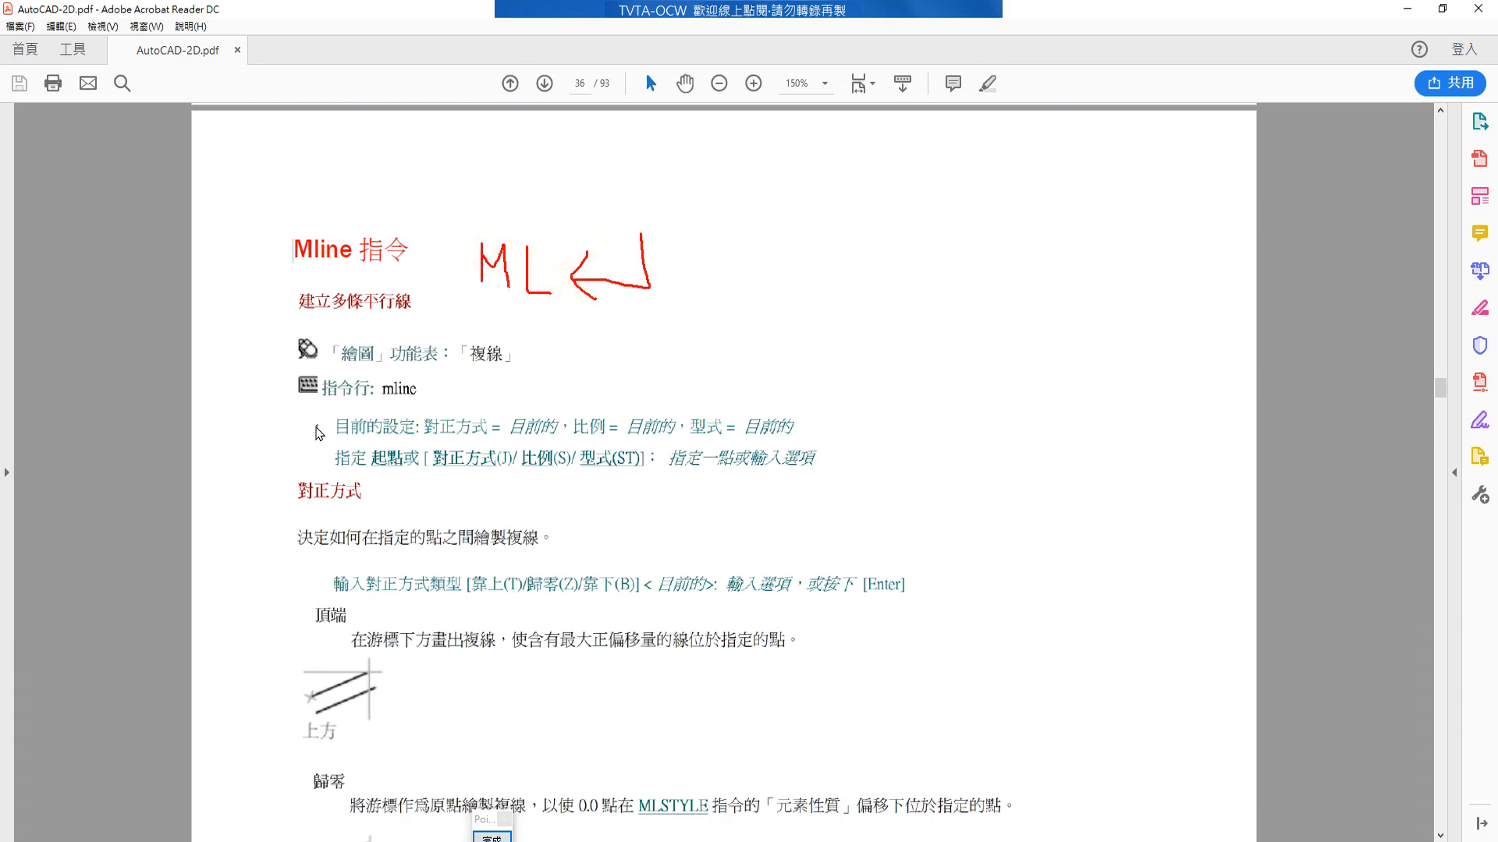
{"action": "mouse_move", "coordinate": [317, 417]}
{"action": "left_mouse_down"}
{"action": "mouse_move", "coordinate": [324, 467]}
{"action": "mouse_move", "coordinate": [413, 470]}
{"action": "left_mouse_up"}
{"action": "key", "text": "Escape"}
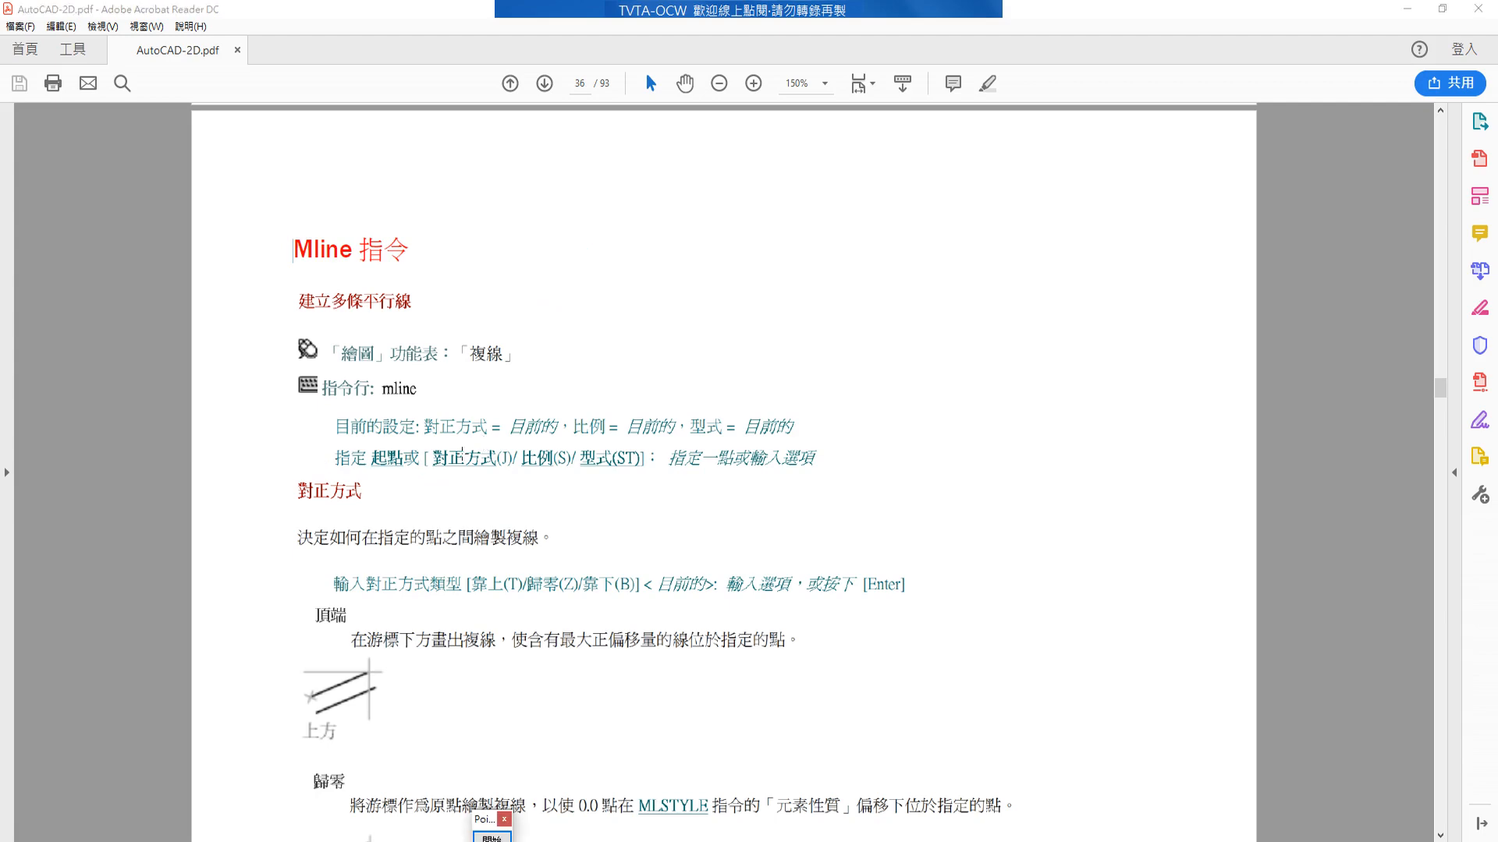
Switch to AutoCAD and start the Multiline command with the ML alias
{"action": "left_click", "coordinate": [266, 780]}
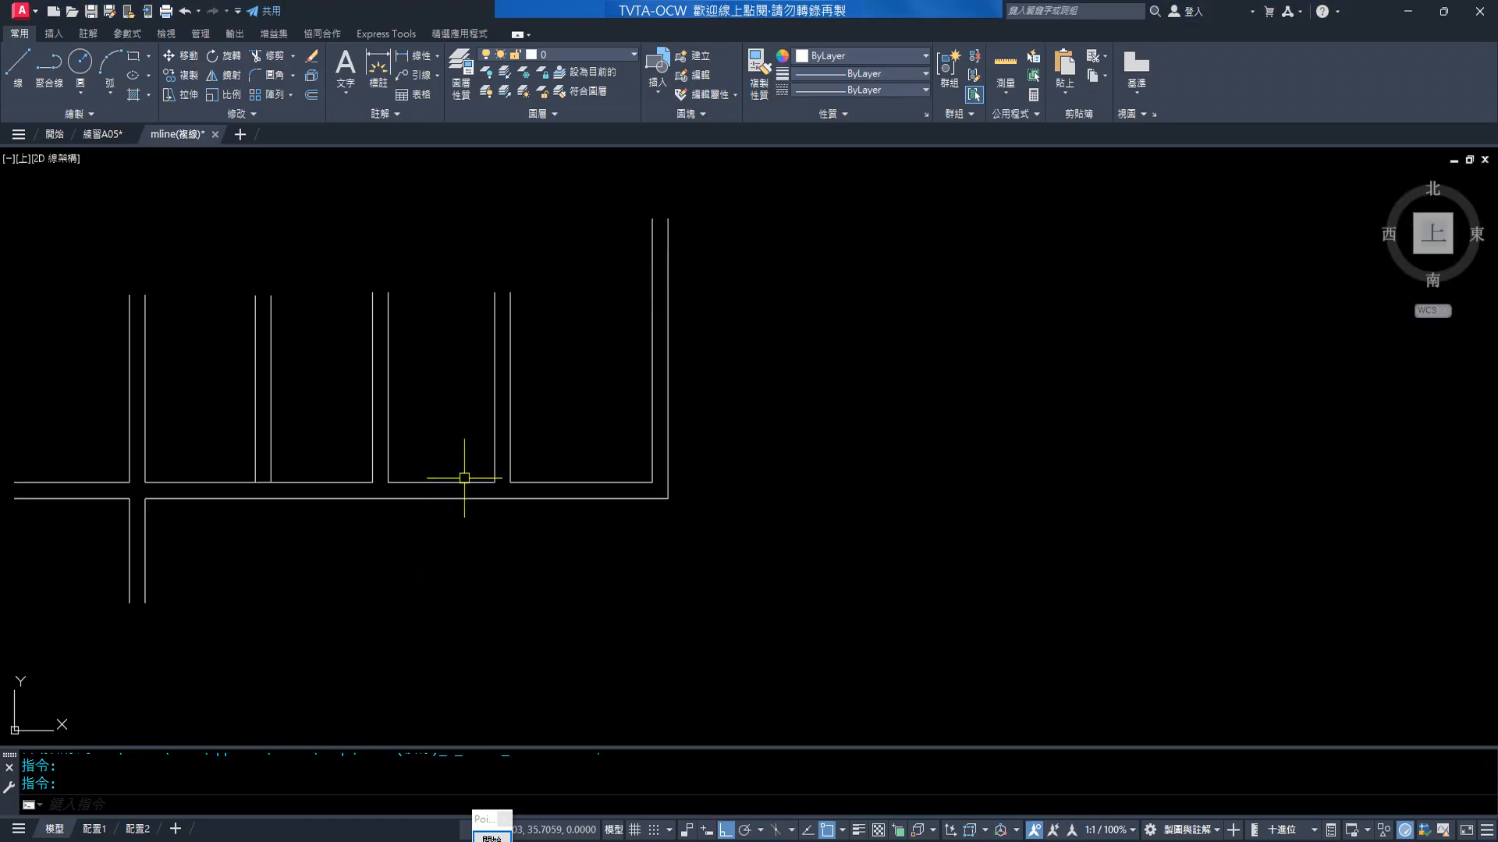
{"action": "type", "text": "ml"}
{"action": "key", "text": "Return"}
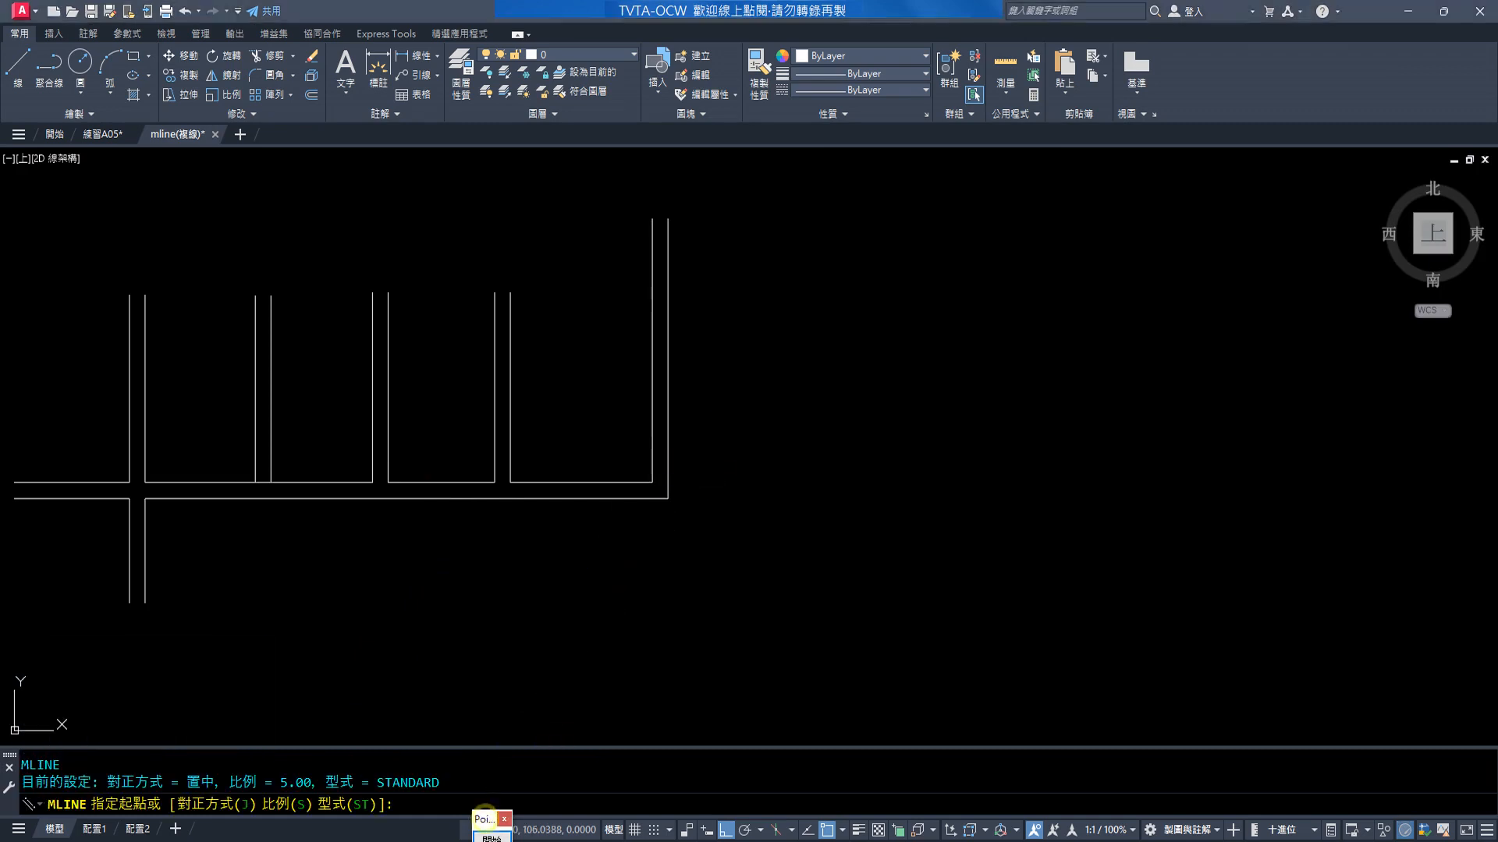
Annotate the current-settings line of the Multiline prompt with an arrow and an underline, and clear the annotations
{"action": "left_click", "coordinate": [492, 837]}
{"action": "left_click", "coordinate": [354, 662]}
{"action": "left_click_drag", "start_coordinate": [239, 647], "coordinate": [76, 773]}
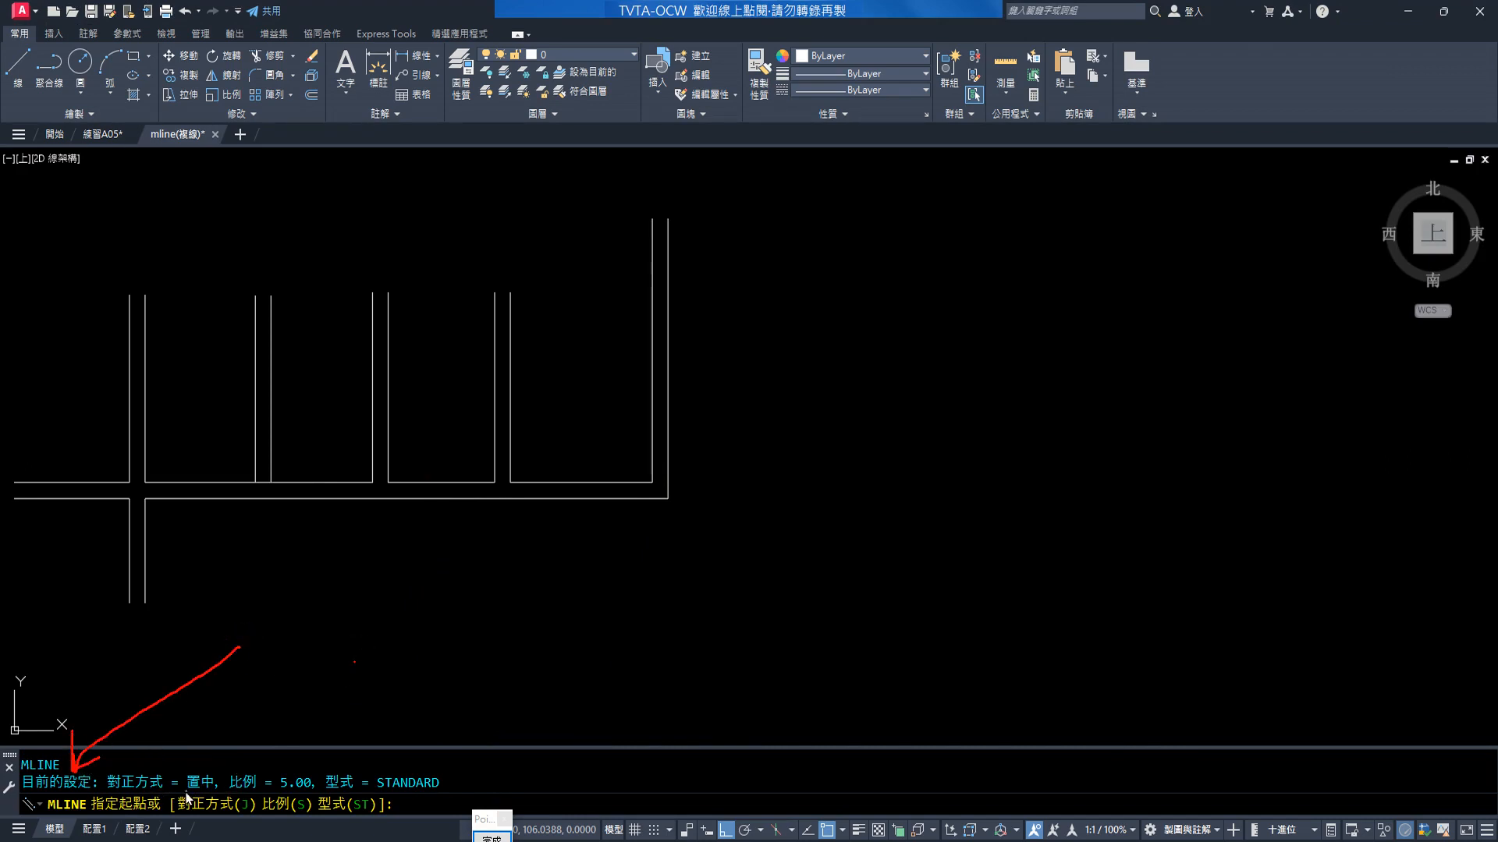
{"action": "left_click_drag", "start_coordinate": [181, 791], "coordinate": [275, 792]}
{"action": "key", "text": "Escape"}
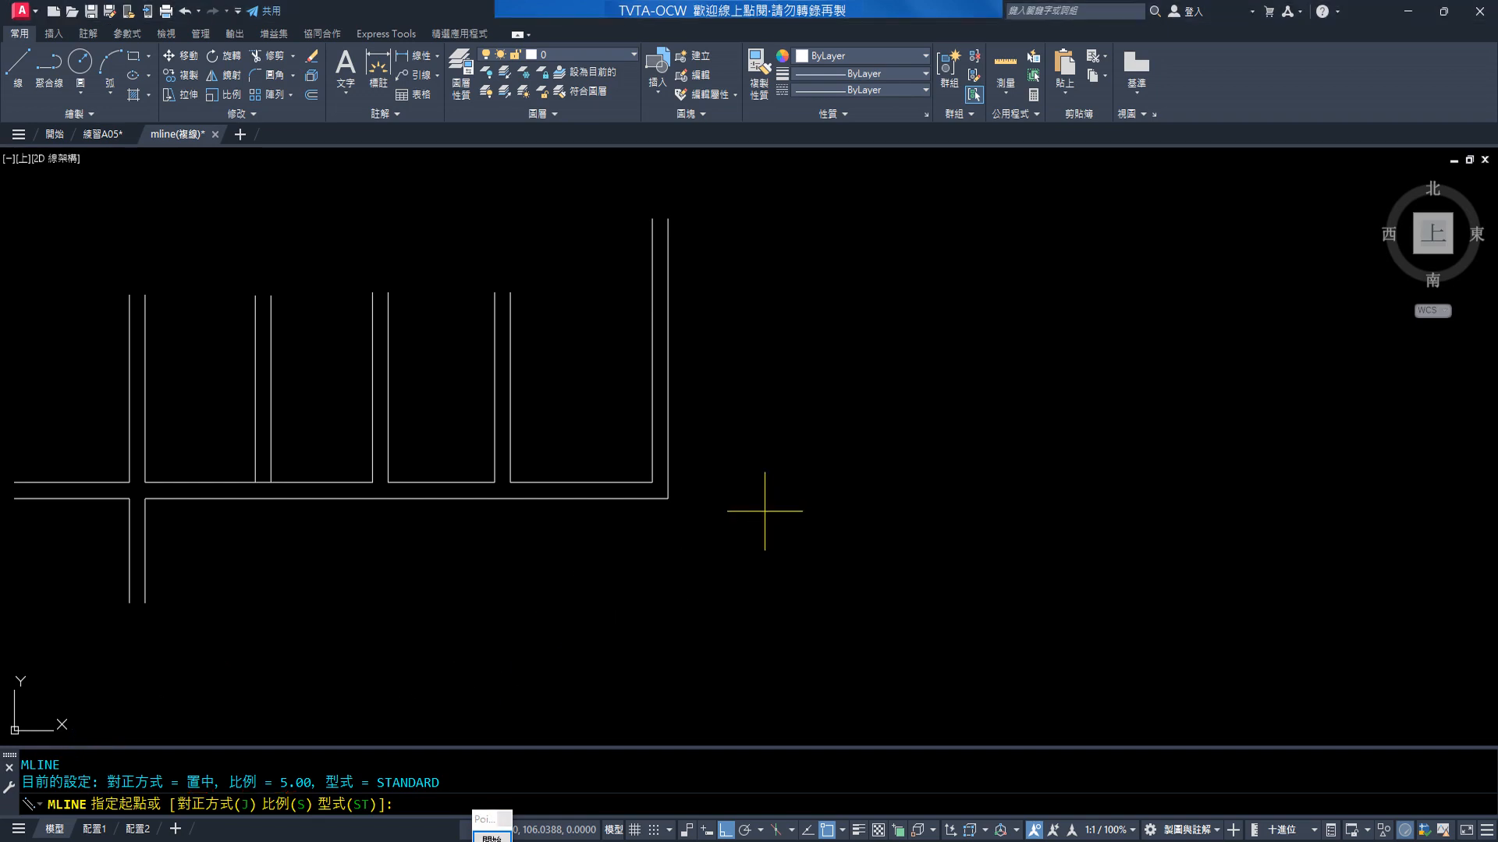
With Ortho off, draw a freehand nine-segment zigzag multiline in the empty area beside the existing walls and finish the command
{"action": "left_click", "coordinate": [765, 511]}
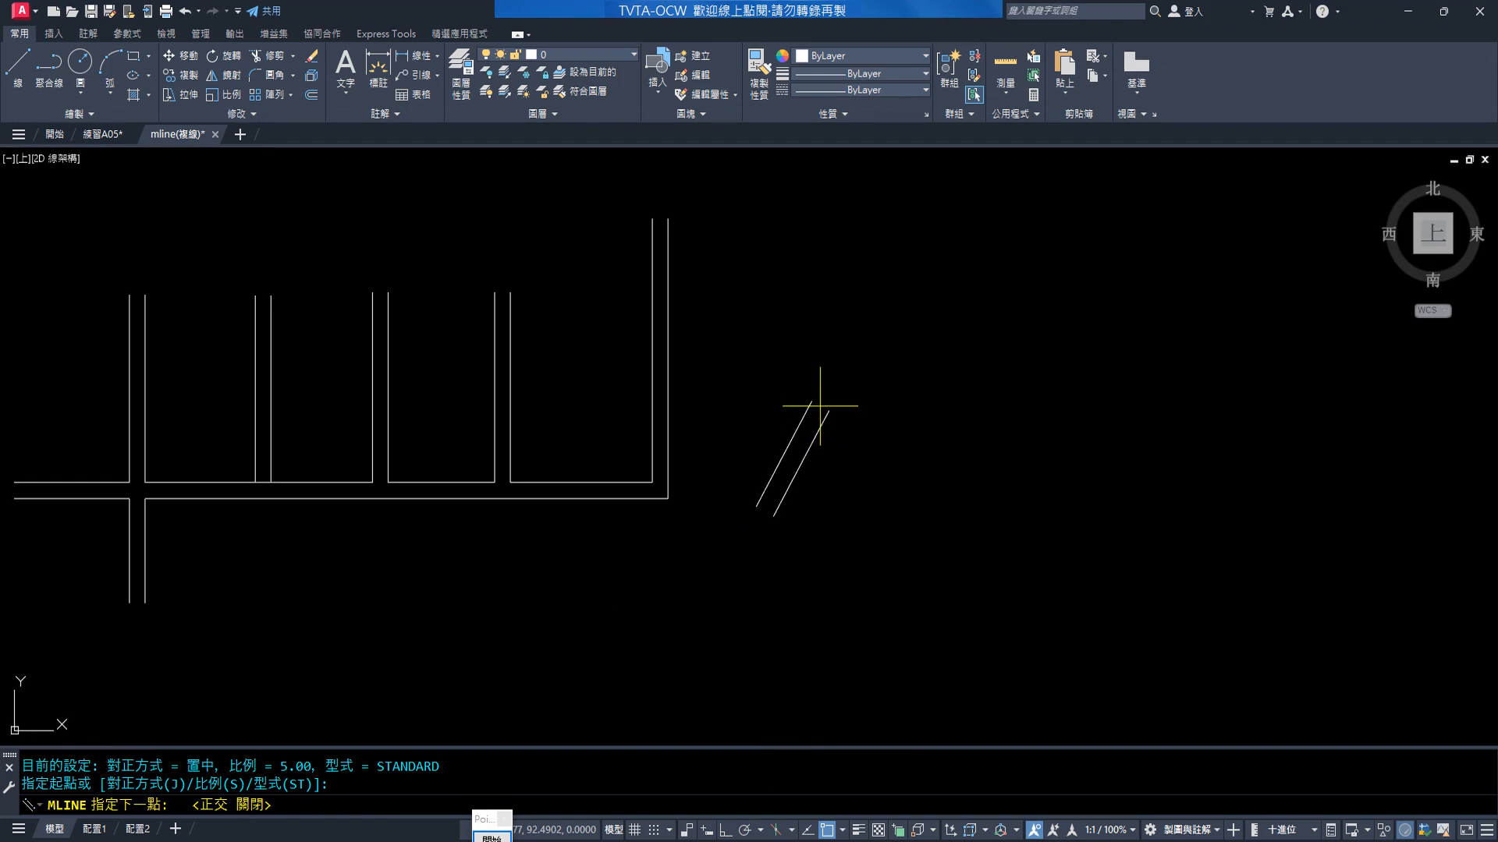
{"action": "scroll", "coordinate": [820, 405], "scroll_direction": "up", "scroll_amount": 4}
{"action": "scroll", "coordinate": [824, 409], "scroll_direction": "up", "scroll_amount": 2}
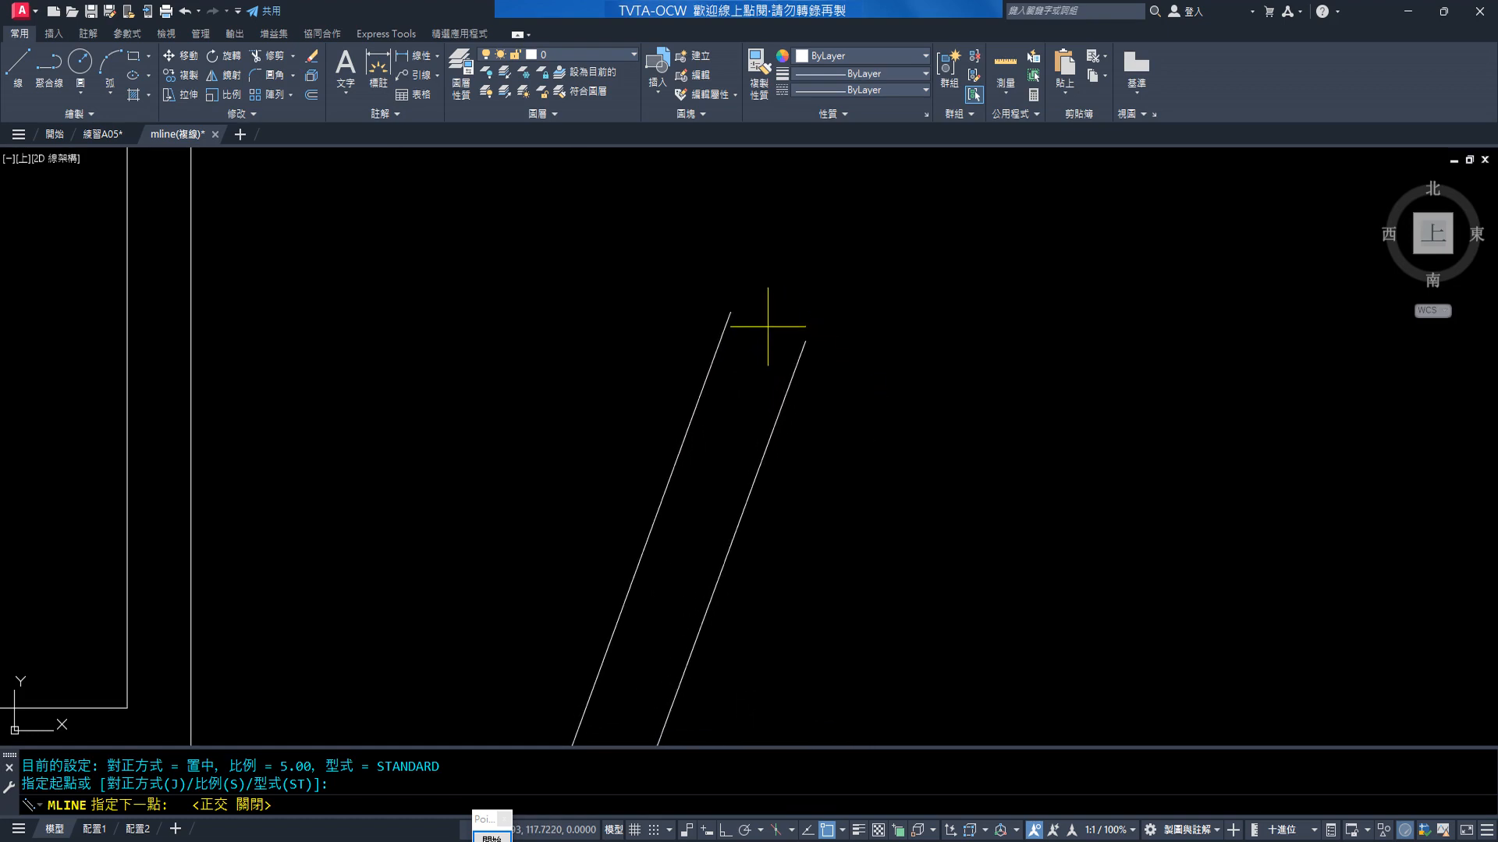
{"action": "scroll", "coordinate": [815, 344], "scroll_direction": "down", "scroll_amount": 4}
{"action": "scroll", "coordinate": [818, 385], "scroll_direction": "down", "scroll_amount": 2}
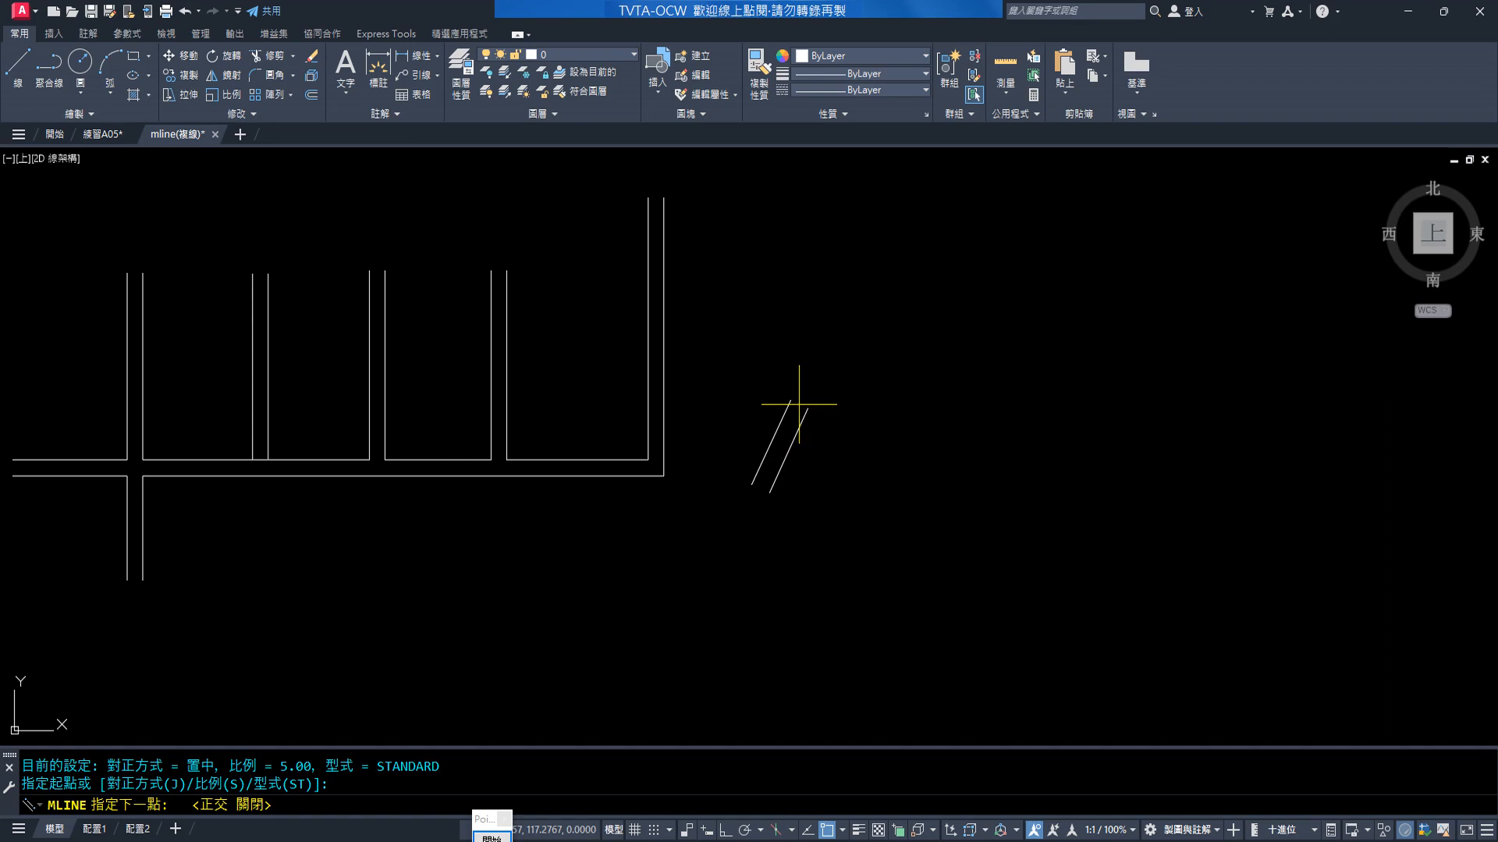
{"action": "double_click", "coordinate": [839, 341]}
{"action": "left_click", "coordinate": [896, 416]}
{"action": "left_click", "coordinate": [976, 380]}
{"action": "left_click", "coordinate": [1014, 429]}
{"action": "left_click", "coordinate": [1050, 394]}
{"action": "left_click", "coordinate": [1083, 429]}
{"action": "left_click", "coordinate": [1120, 388]}
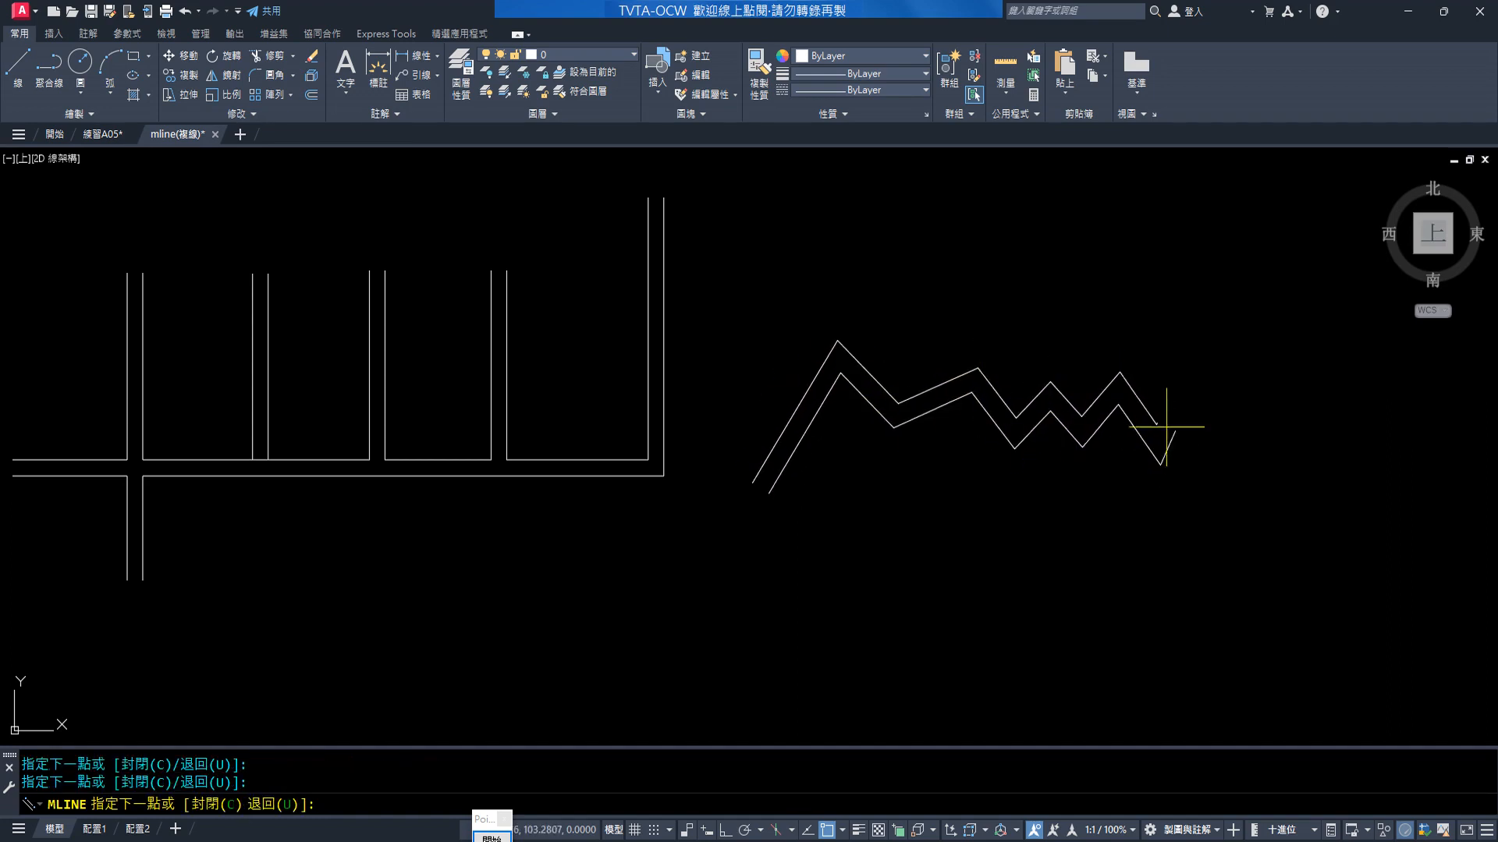
{"action": "left_click", "coordinate": [1160, 444]}
{"action": "left_click", "coordinate": [1188, 392]}
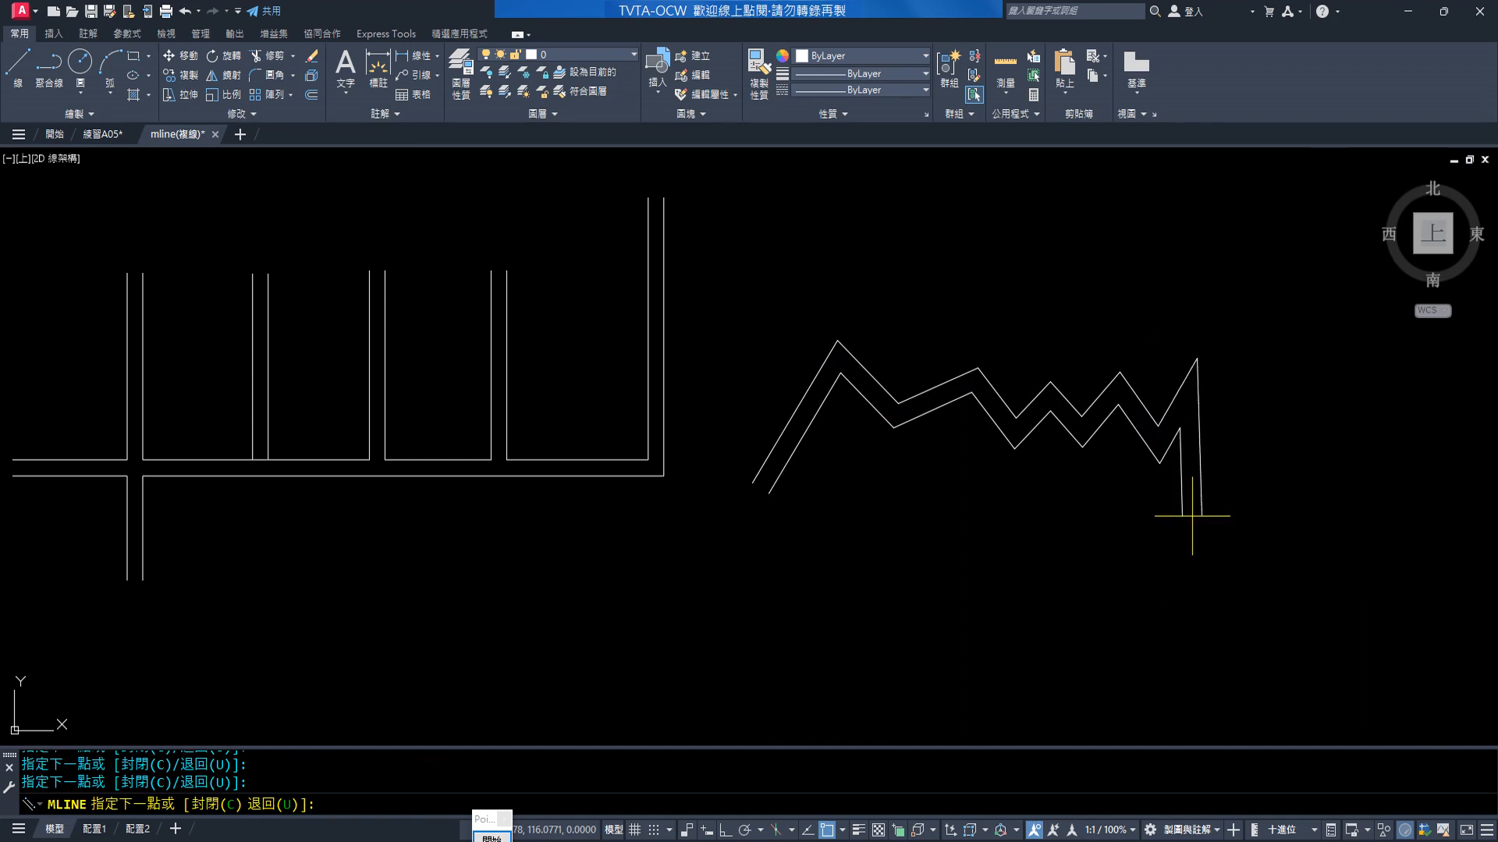
{"action": "key", "text": "Return"}
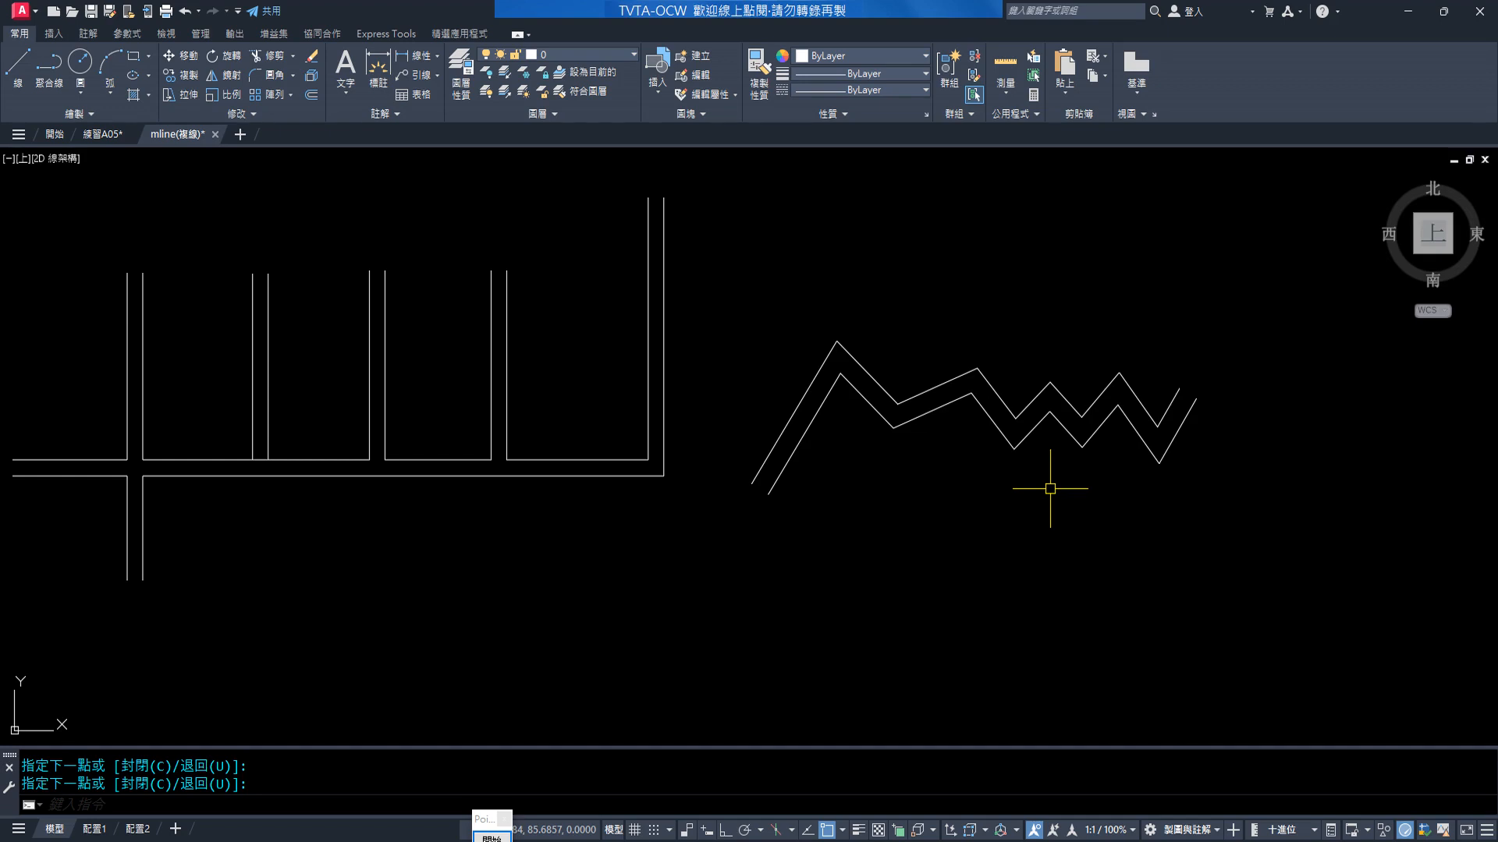
Select the zigzag multiline beside the walls to show it as one object, and erase it
{"action": "left_click", "coordinate": [1037, 428]}
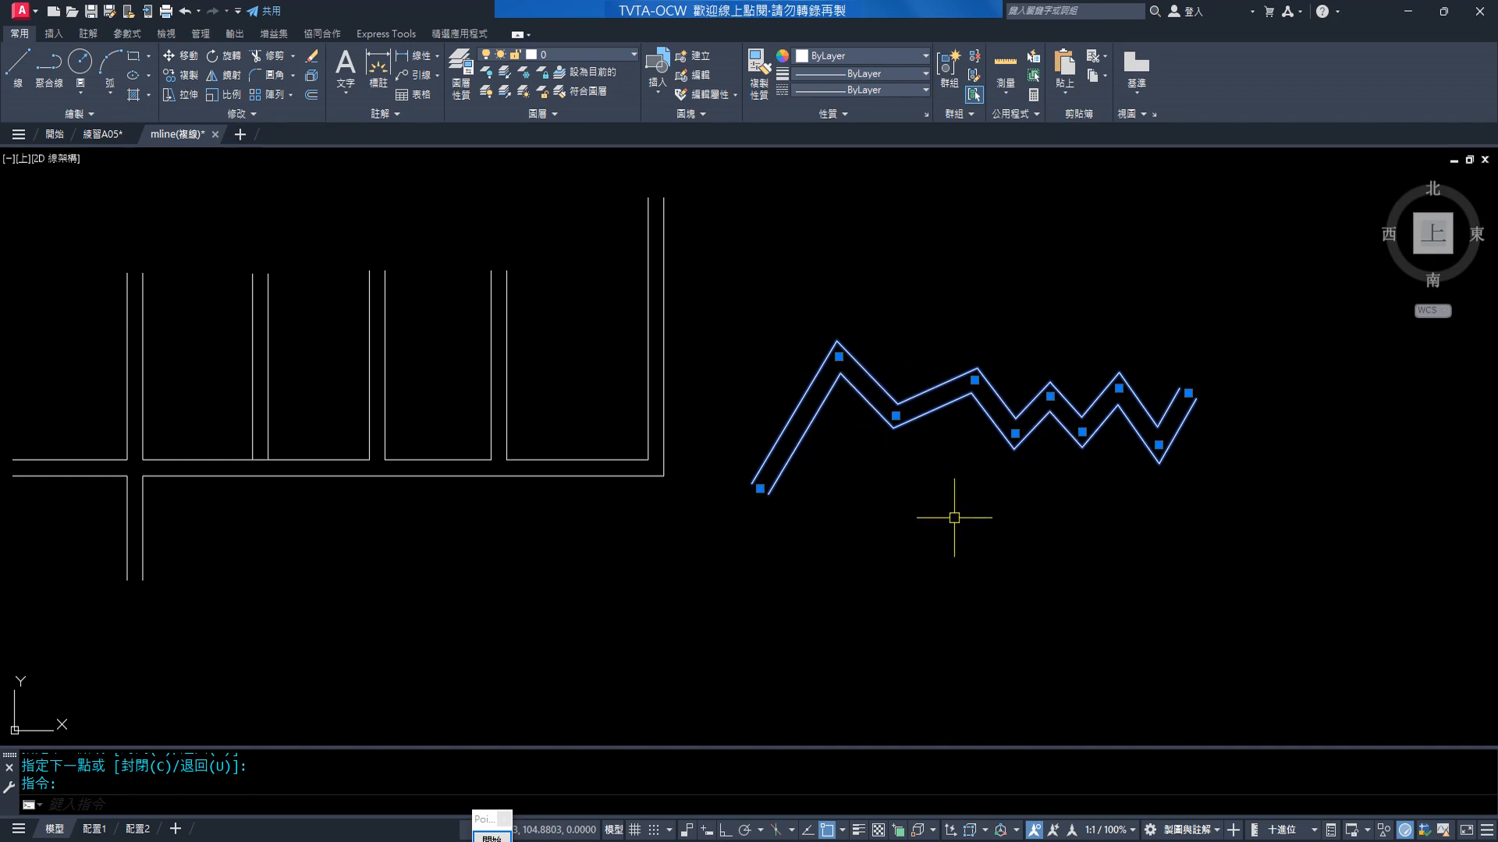
{"action": "key", "text": "Escape"}
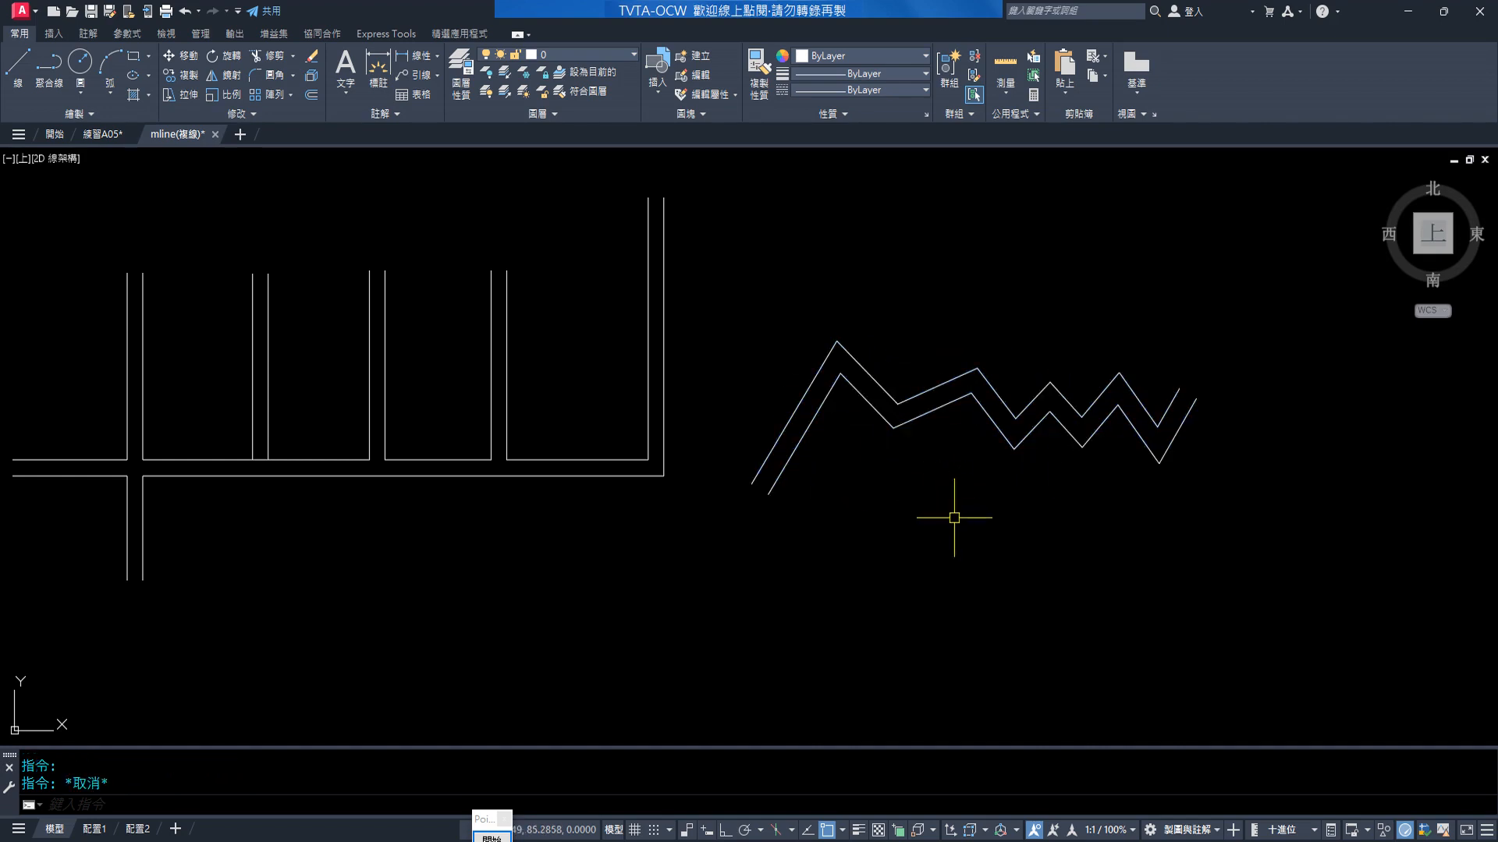
{"action": "left_click", "coordinate": [905, 423]}
{"action": "key", "text": "Delete"}
{"action": "scroll", "coordinate": [975, 478], "scroll_direction": "down", "scroll_amount": 2}
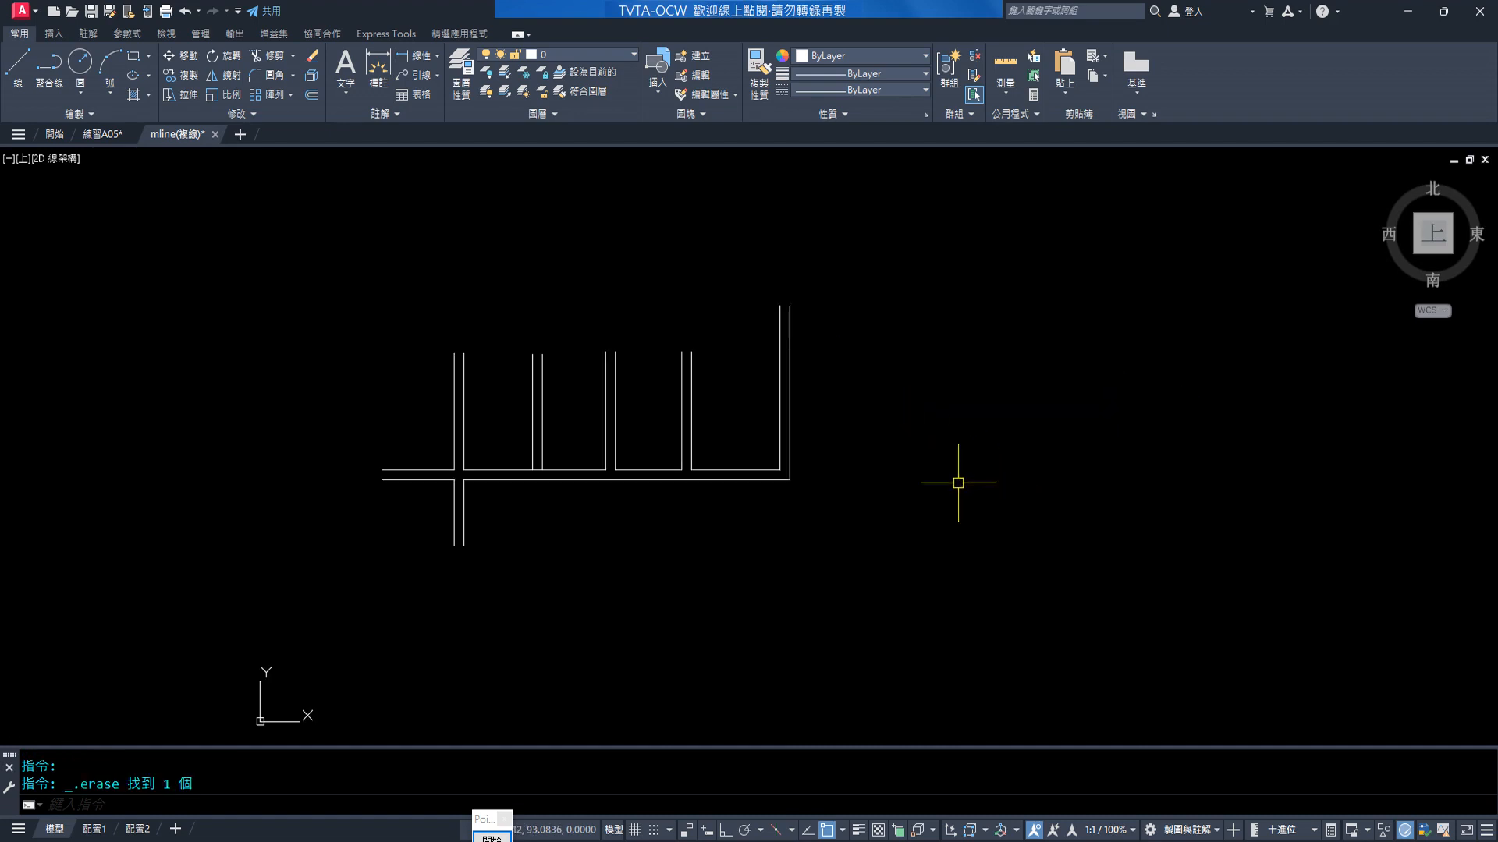
With Ortho on, draw an L-shaped multiline beside the walls, with a long horizontal run and an upward vertical leg at its right end
{"action": "middle_click_drag", "start_coordinate": [577, 441], "coordinate": [963, 461]}
{"action": "right_click", "coordinate": [287, 402]}
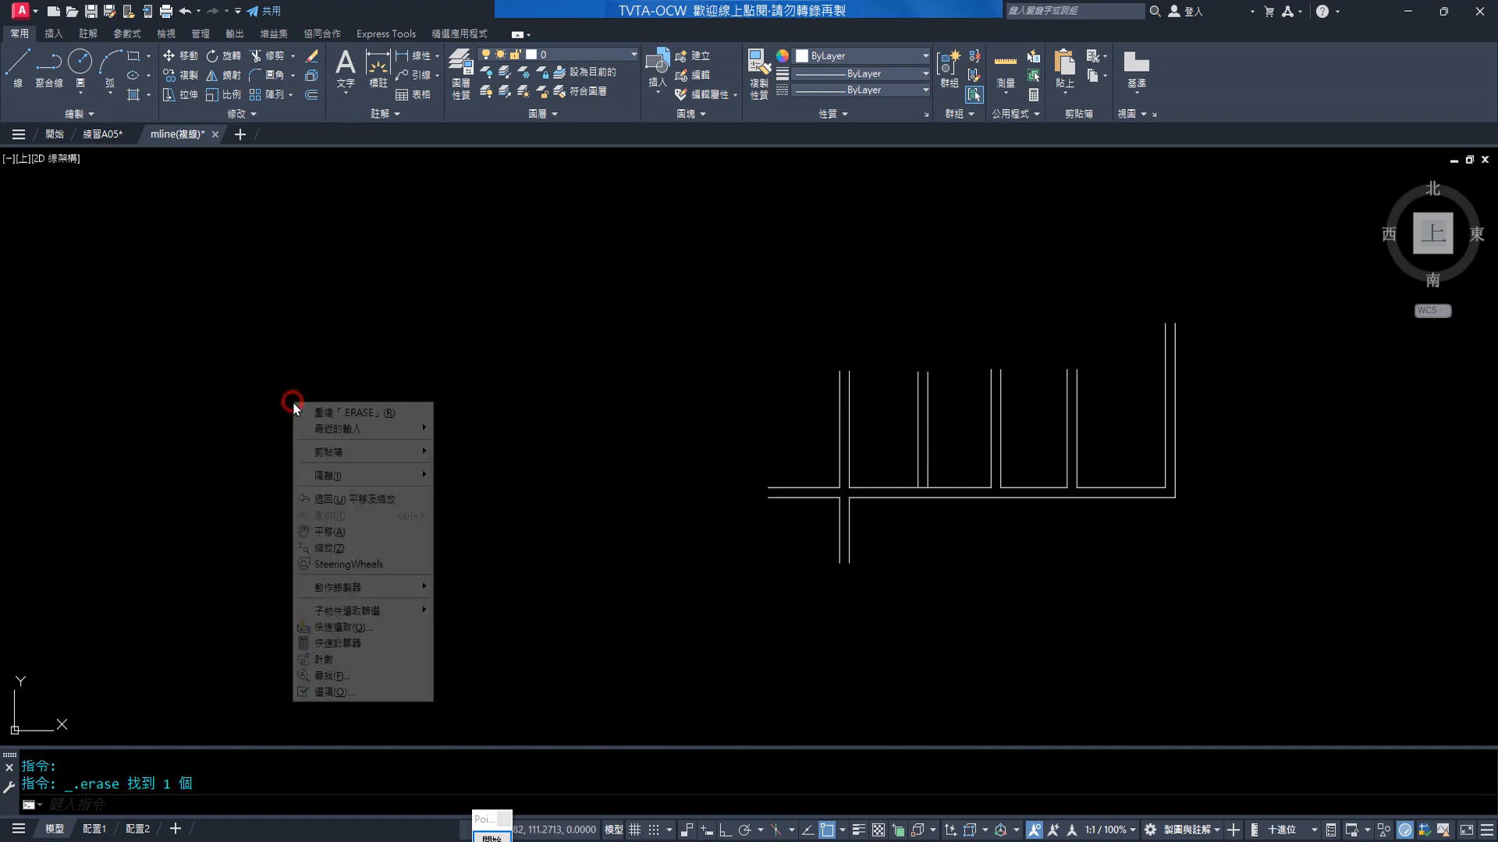
{"action": "left_click", "coordinate": [352, 544]}
{"action": "mouse_move", "coordinate": [355, 535]}
{"action": "left_mouse_down"}
{"action": "mouse_move", "coordinate": [397, 412]}
{"action": "mouse_move", "coordinate": [364, 433]}
{"action": "mouse_move", "coordinate": [377, 429]}
{"action": "left_mouse_up"}
{"action": "right_click", "coordinate": [396, 412]}
{"action": "left_click", "coordinate": [424, 445]}
{"action": "right_click", "coordinate": [337, 361]}
{"action": "left_click", "coordinate": [348, 381]}
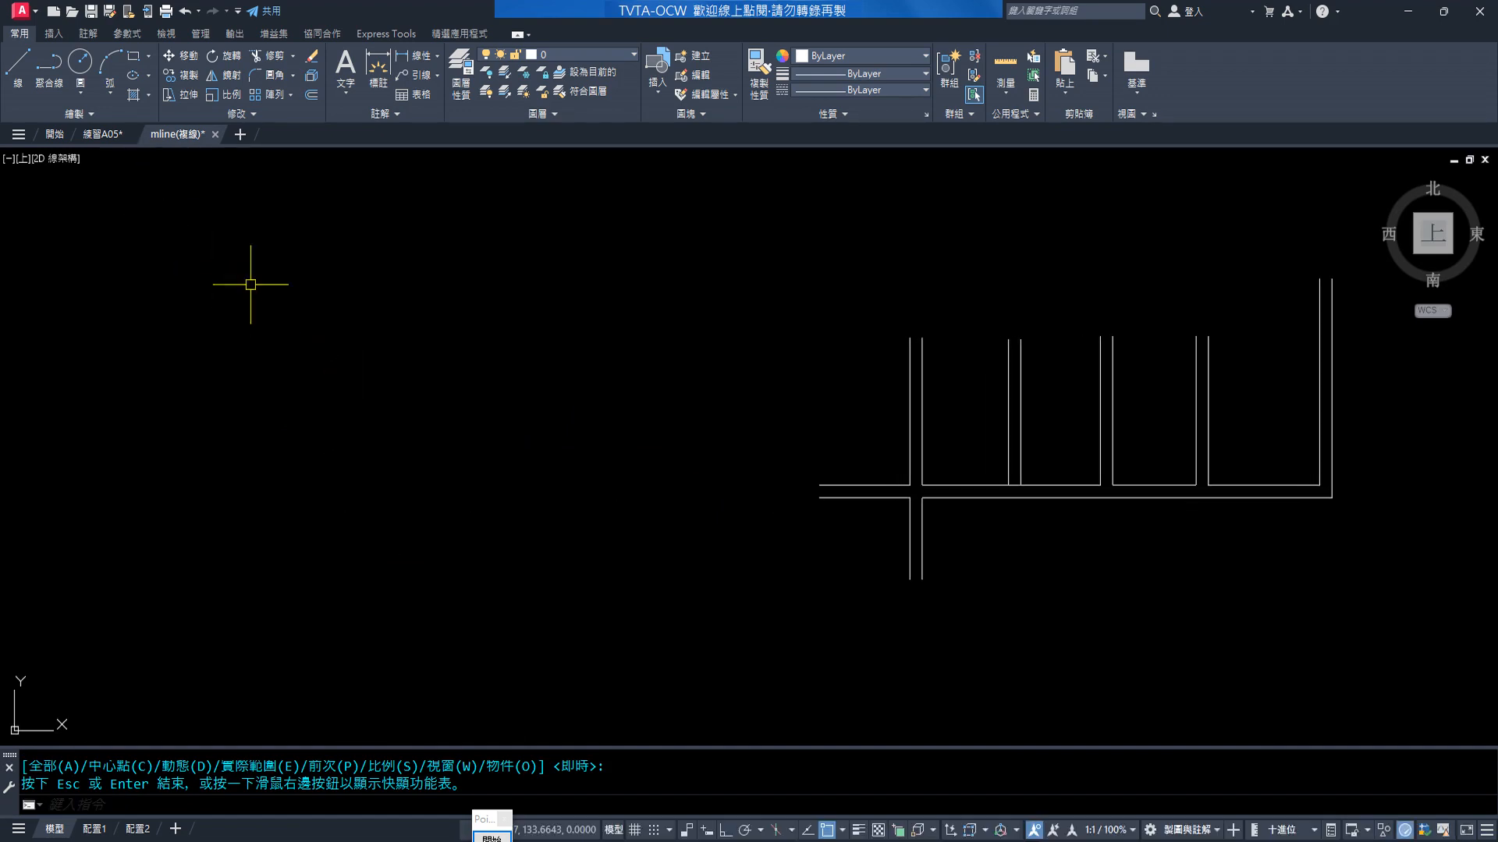
{"action": "type", "text": "ml"}
{"action": "key", "text": "Return"}
{"action": "left_click", "coordinate": [173, 489]}
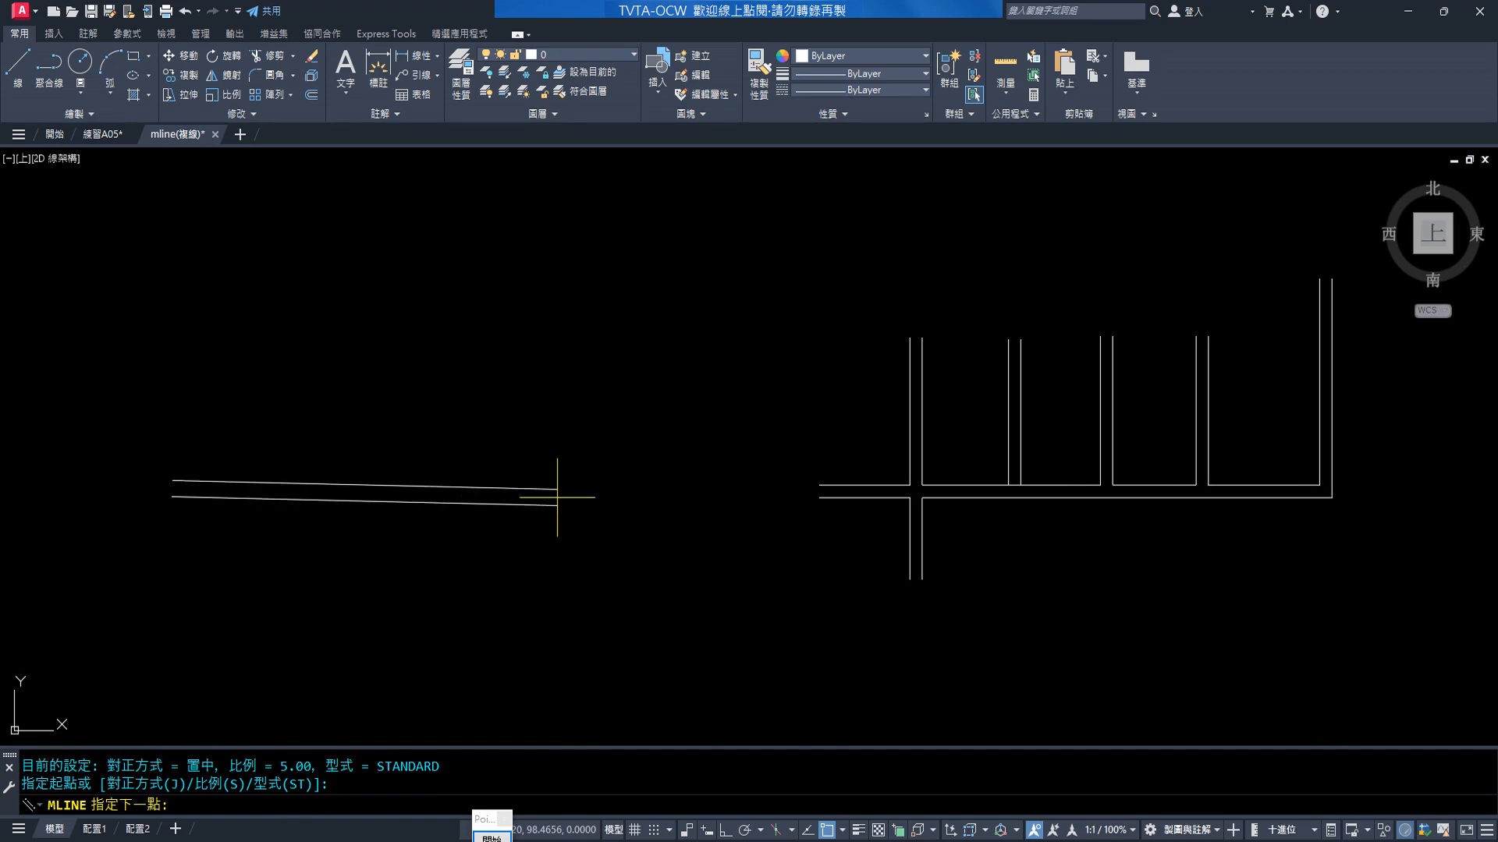
{"action": "key", "text": "F8"}
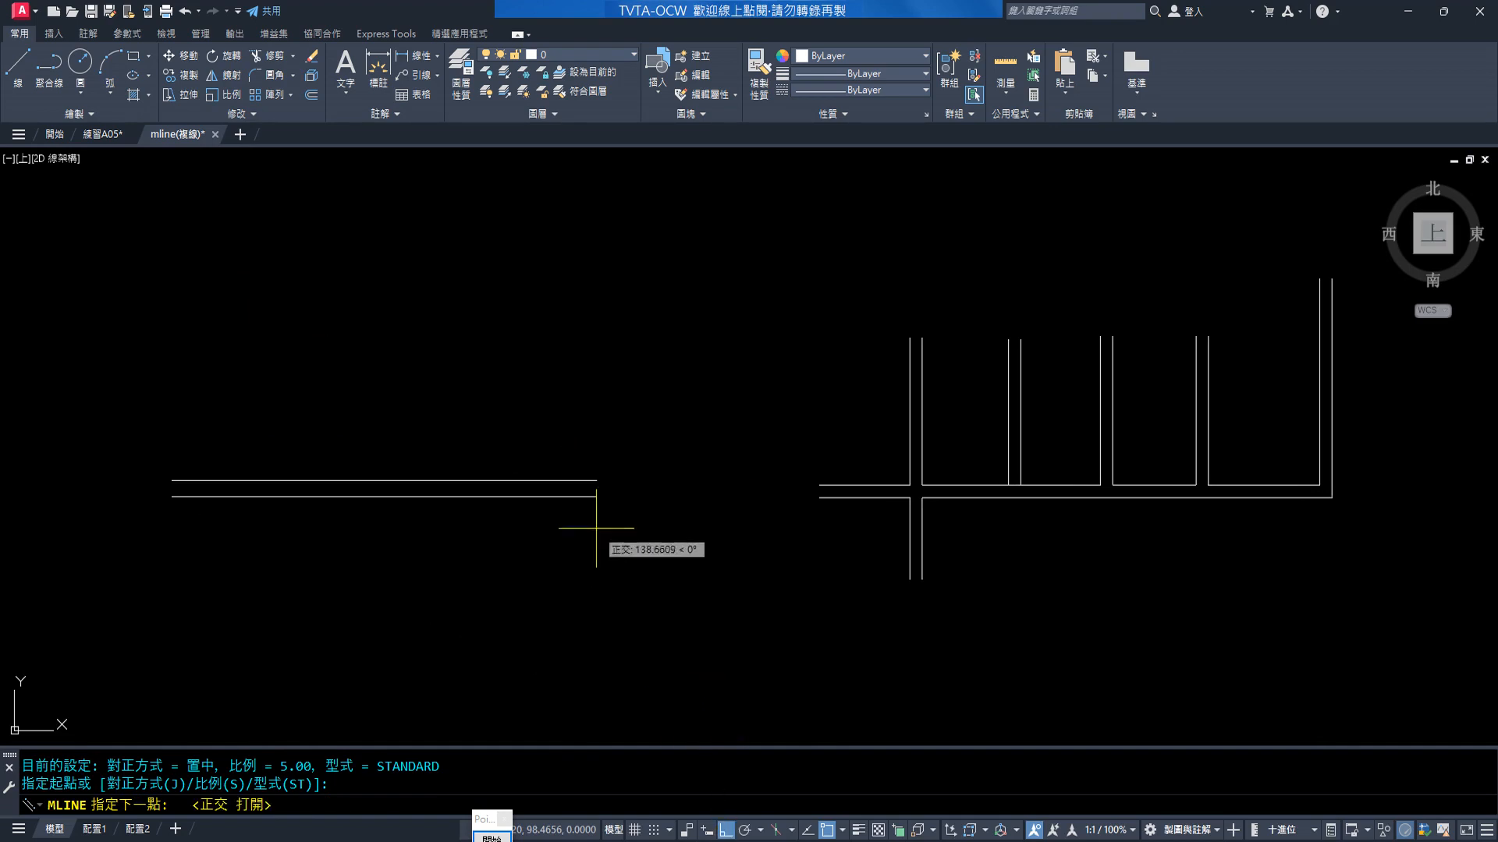
{"action": "left_click", "coordinate": [700, 519]}
{"action": "left_click", "coordinate": [693, 275]}
{"action": "key", "text": "Escape"}
Draw two vertical multilines of different lengths crossing the horizontal run of the L-shaped multiline
{"action": "key", "text": "Return"}
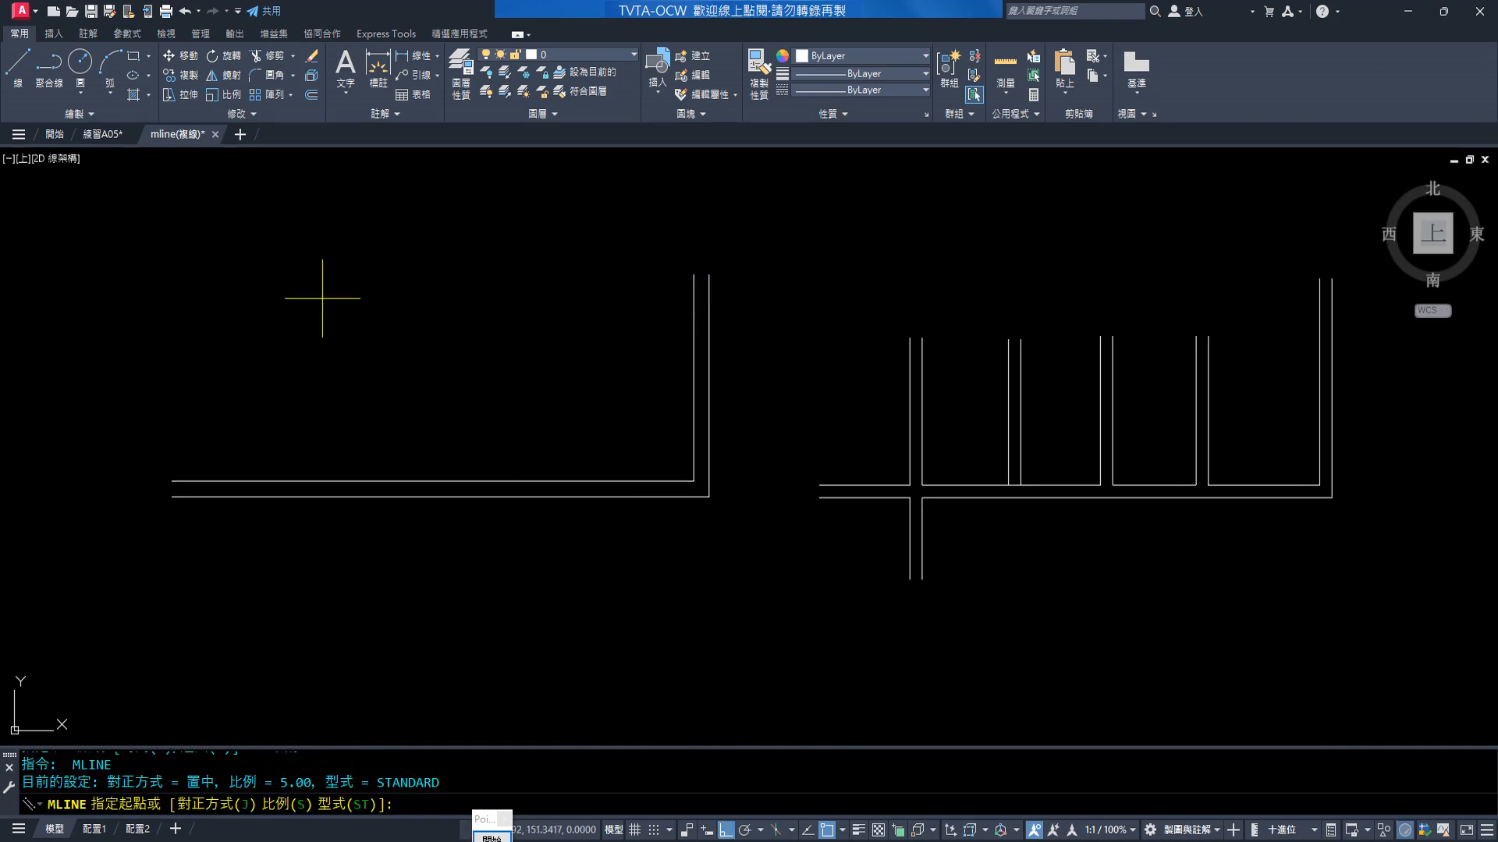
{"action": "left_click", "coordinate": [322, 298]}
{"action": "left_click", "coordinate": [297, 608]}
{"action": "key", "text": "Return"}
{"action": "key", "text": "Return"}
{"action": "left_click", "coordinate": [414, 337]}
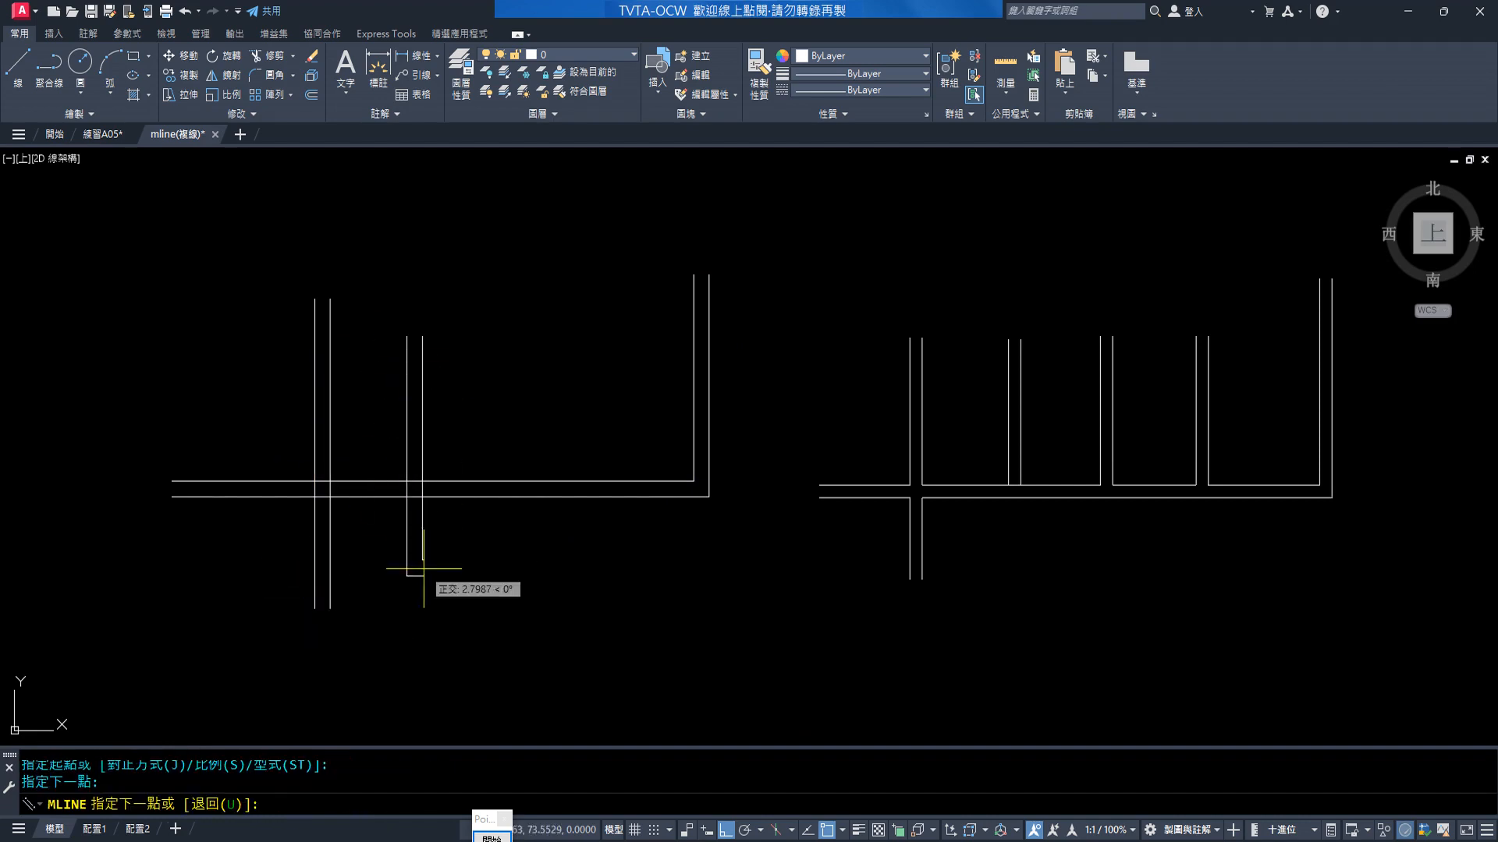
{"action": "left_click", "coordinate": [414, 567]}
{"action": "key", "text": "Return"}
Start a new multiline in the empty area and set its justification to Top (靠上) and its scale to 10
{"action": "mouse_move", "coordinate": [257, 420]}
{"action": "middle_mouse_down"}
{"action": "mouse_move", "coordinate": [561, 494]}
{"action": "mouse_move", "coordinate": [624, 455]}
{"action": "middle_mouse_up"}
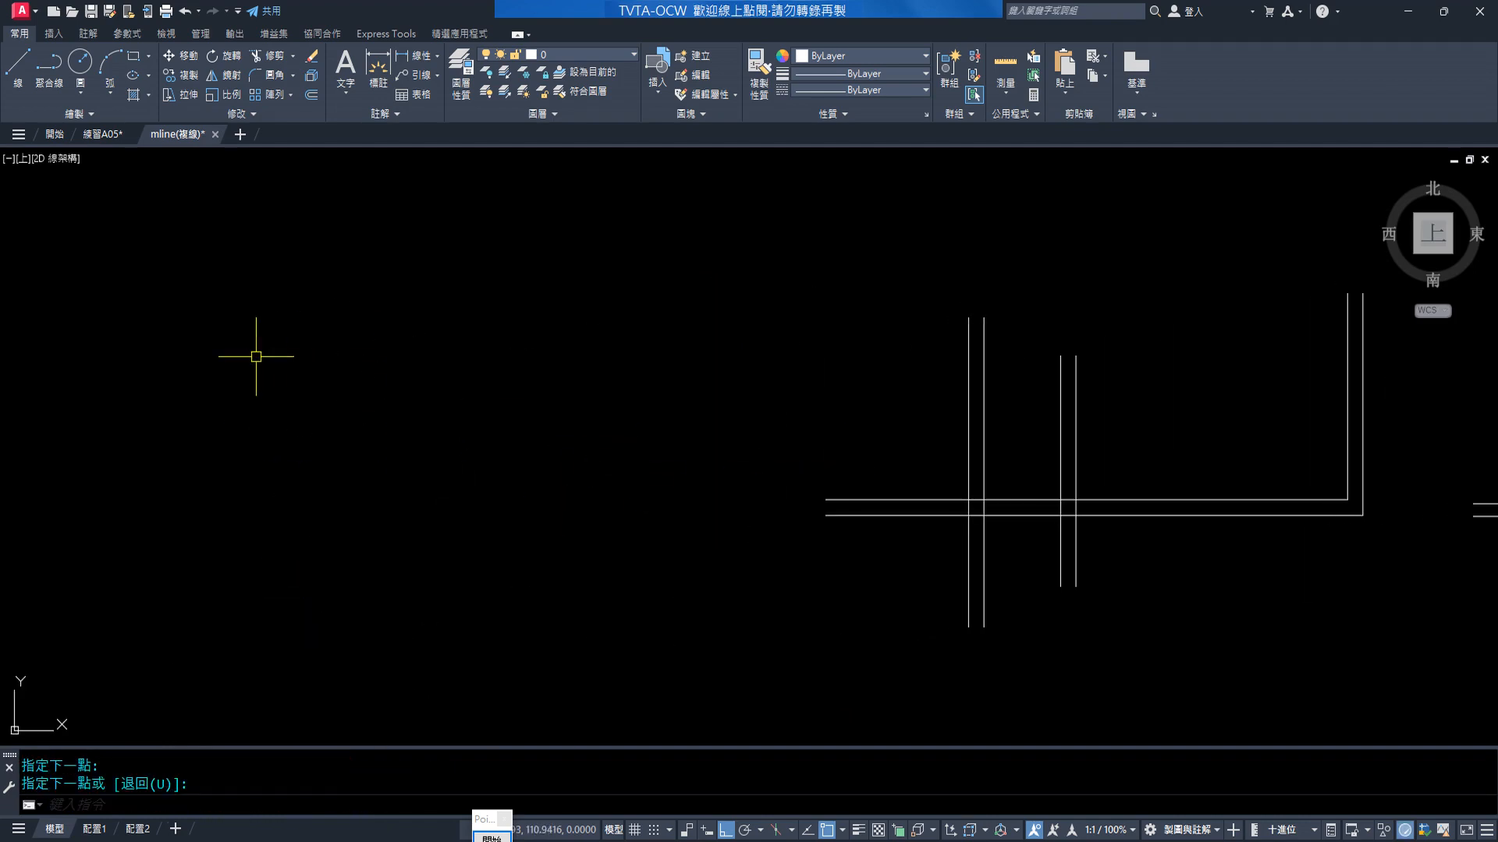
{"action": "type", "text": "ML"}
{"action": "key", "text": "Return"}
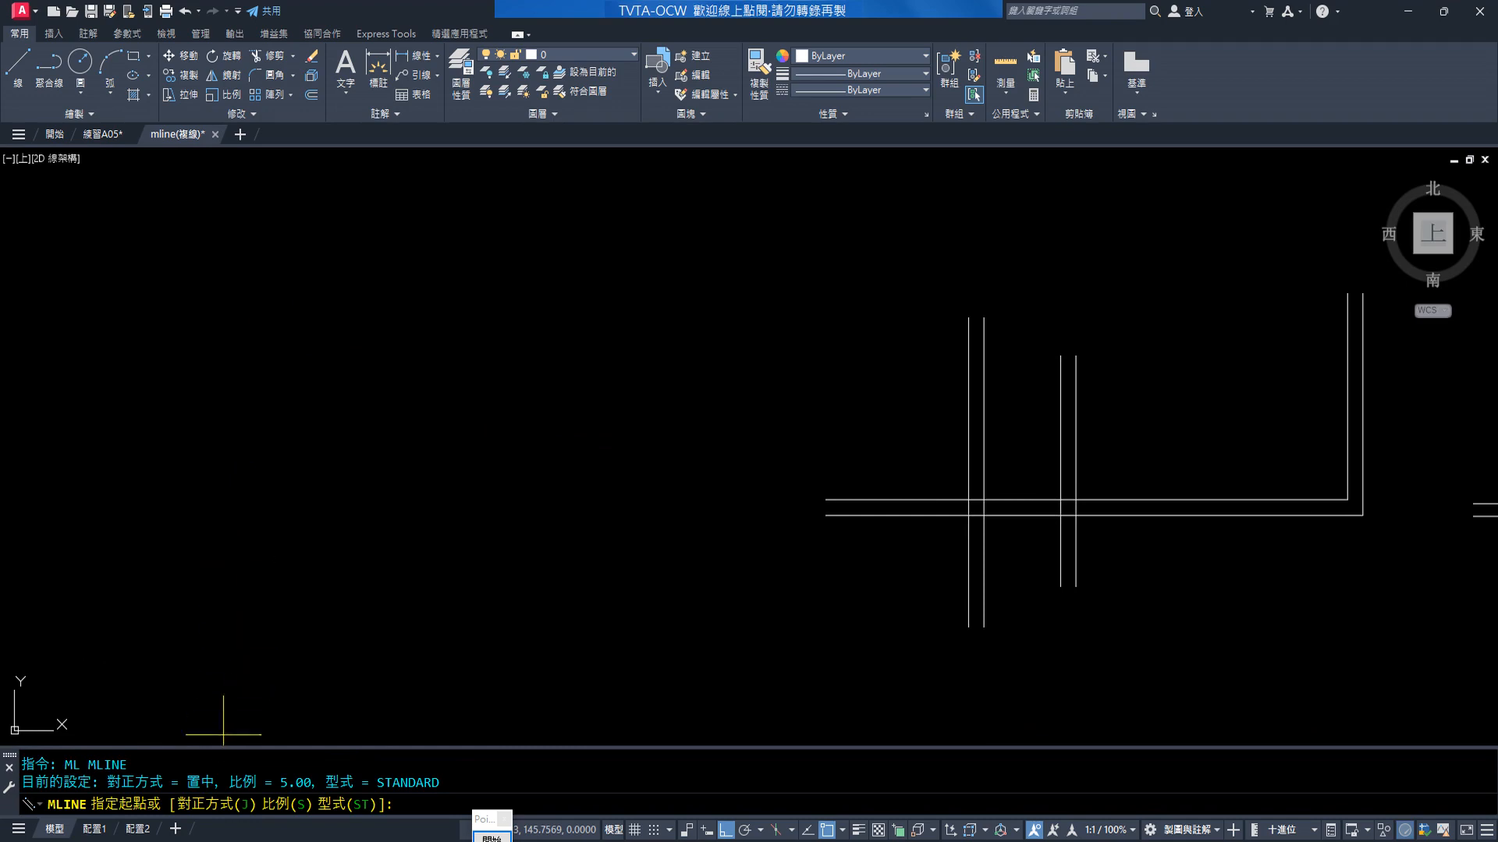
{"action": "left_click", "coordinate": [200, 808]}
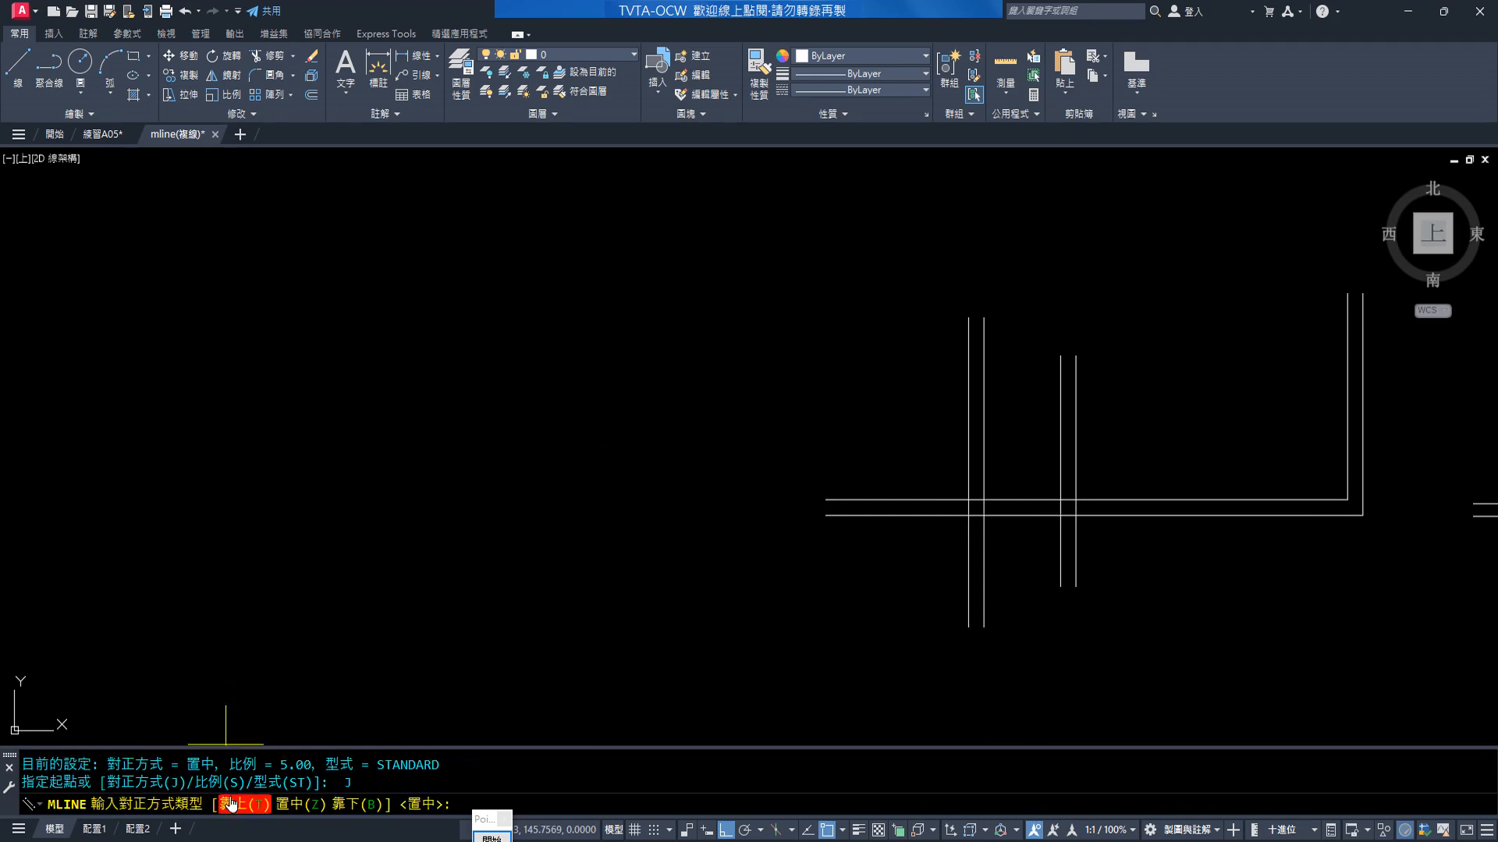
{"action": "left_click", "coordinate": [243, 805]}
{"action": "left_click", "coordinate": [279, 804]}
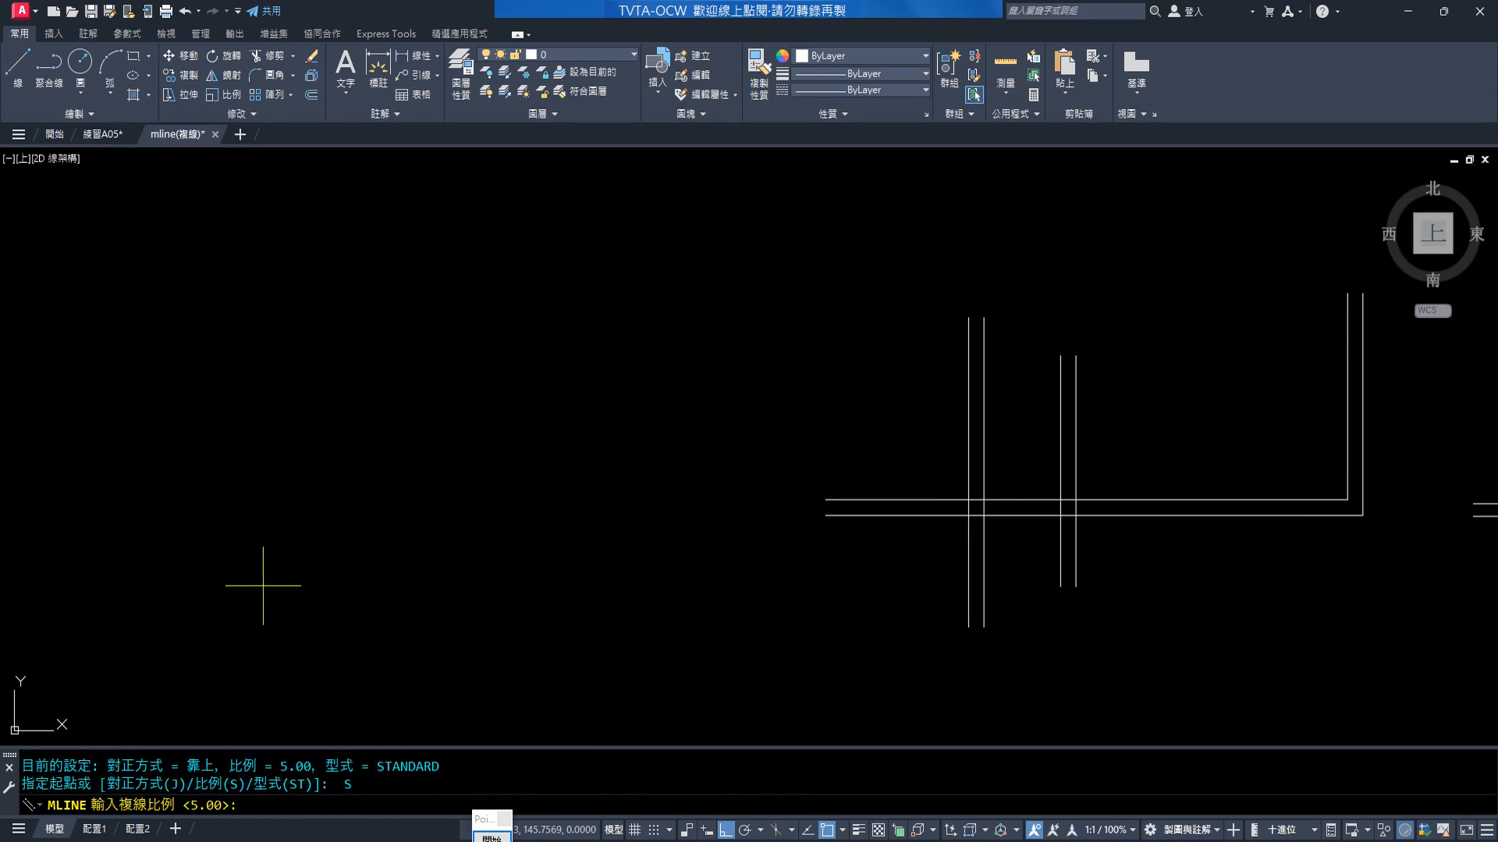
{"action": "type", "text": "10"}
{"action": "key", "text": "Return"}
With Ortho off, draw a freehand four-segment zigzag multiline in the empty area
{"action": "left_click", "coordinate": [202, 551]}
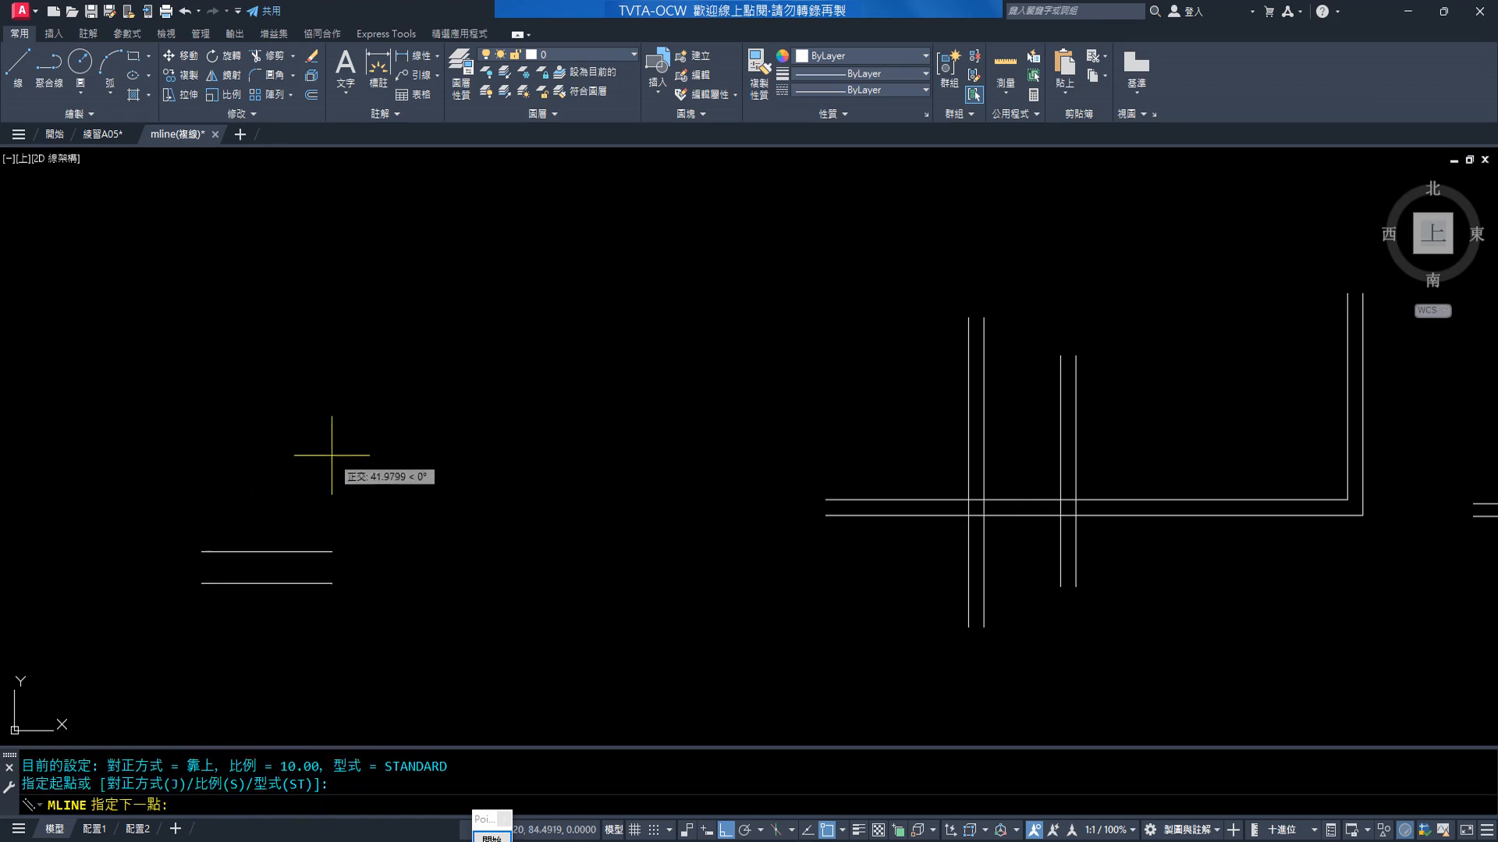
{"action": "key", "text": "F8"}
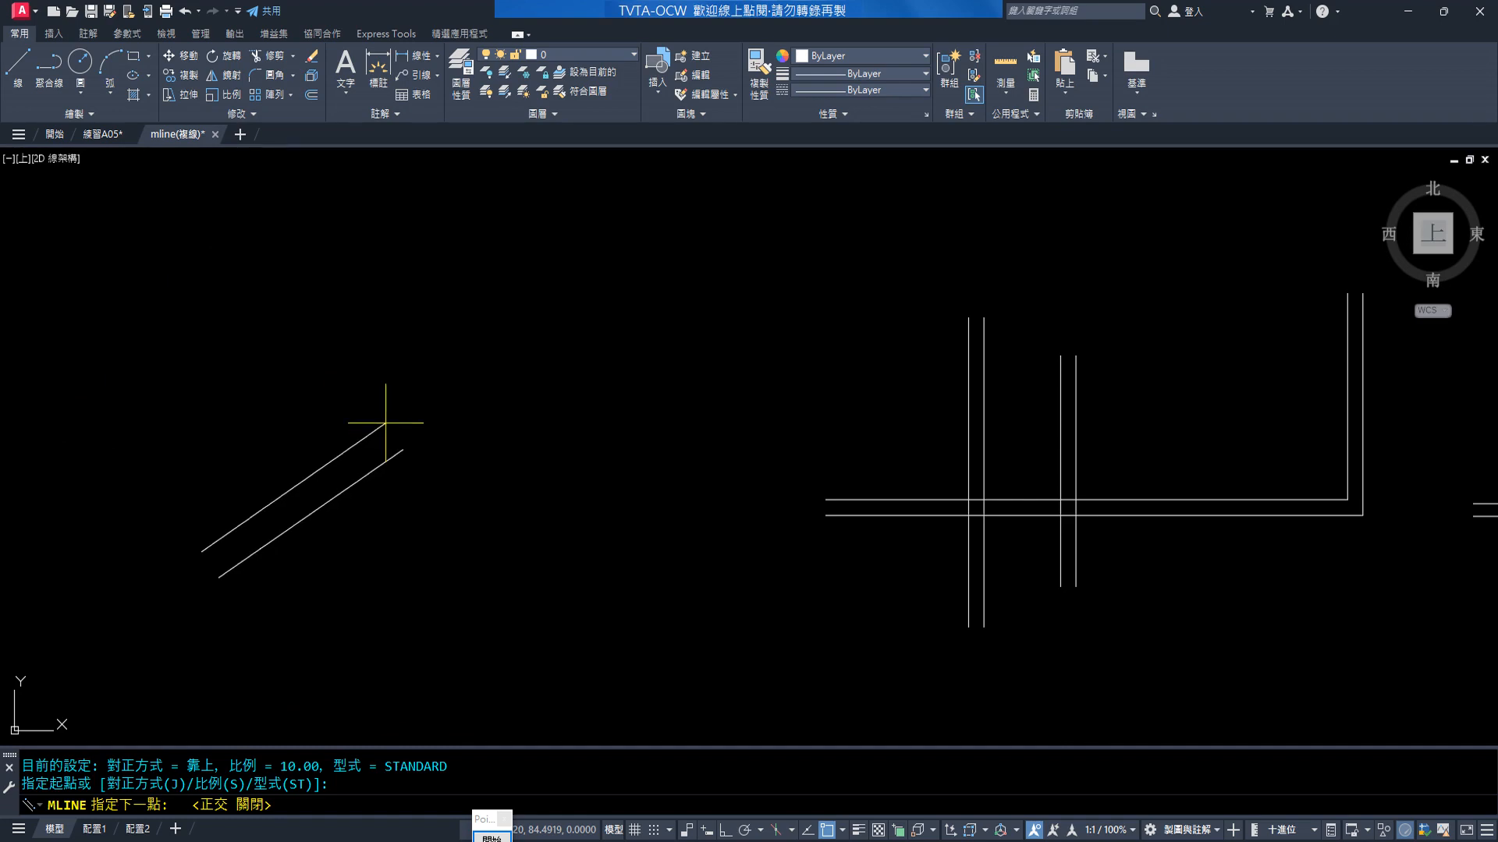
{"action": "left_click", "coordinate": [385, 423]}
{"action": "left_click", "coordinate": [504, 401]}
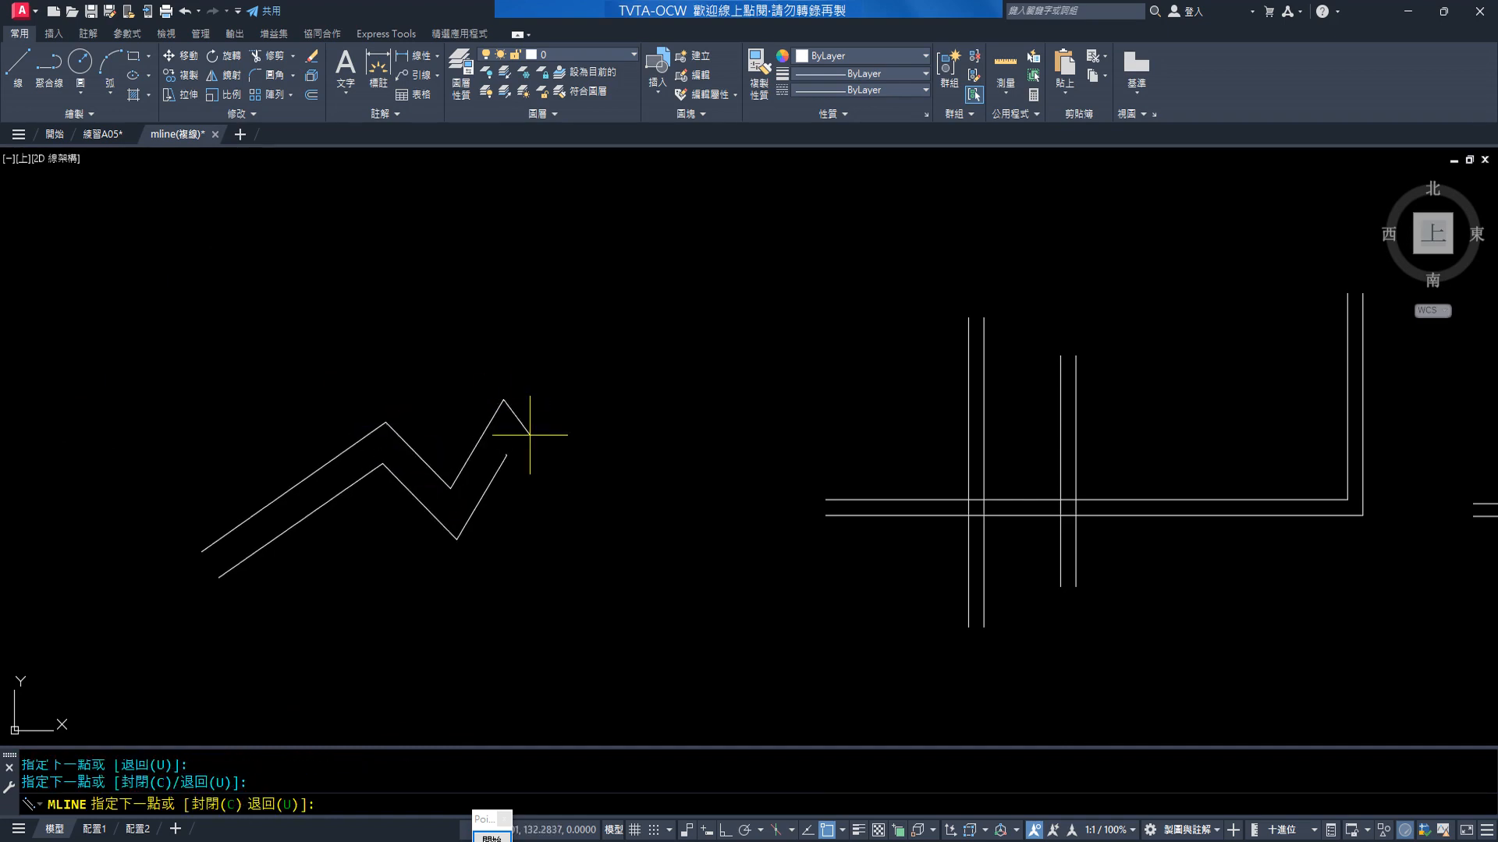
{"action": "left_click", "coordinate": [626, 464]}
{"action": "key", "text": "Return"}
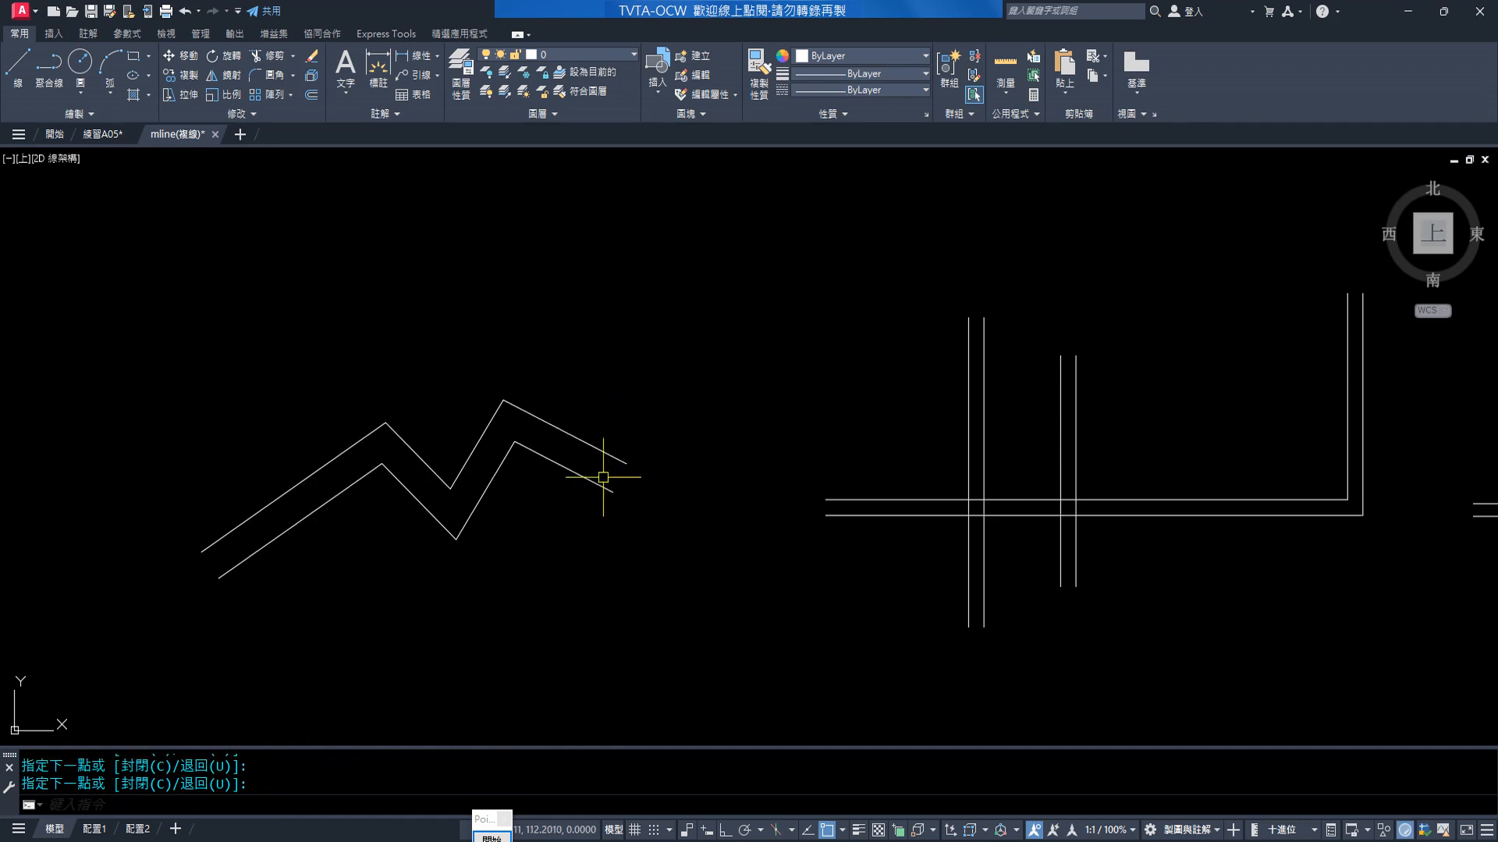
Add aligned dimensions across the widths of the zigzag multiline's right end and the L-shaped multiline's left end
{"action": "left_click", "coordinate": [437, 55]}
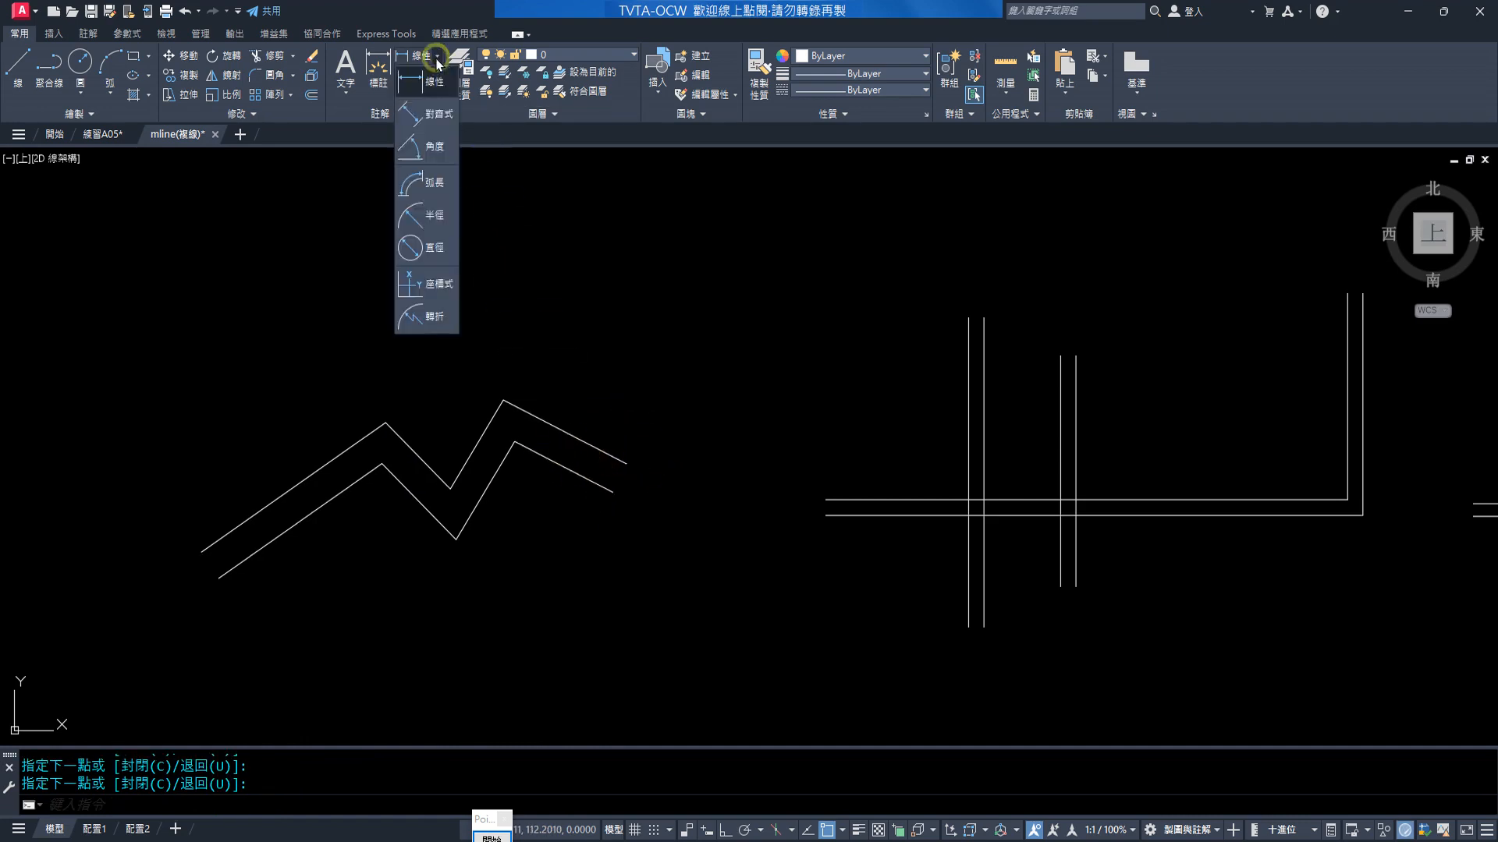
{"action": "left_click", "coordinate": [425, 124]}
{"action": "left_click", "coordinate": [613, 492]}
{"action": "left_click", "coordinate": [627, 464]}
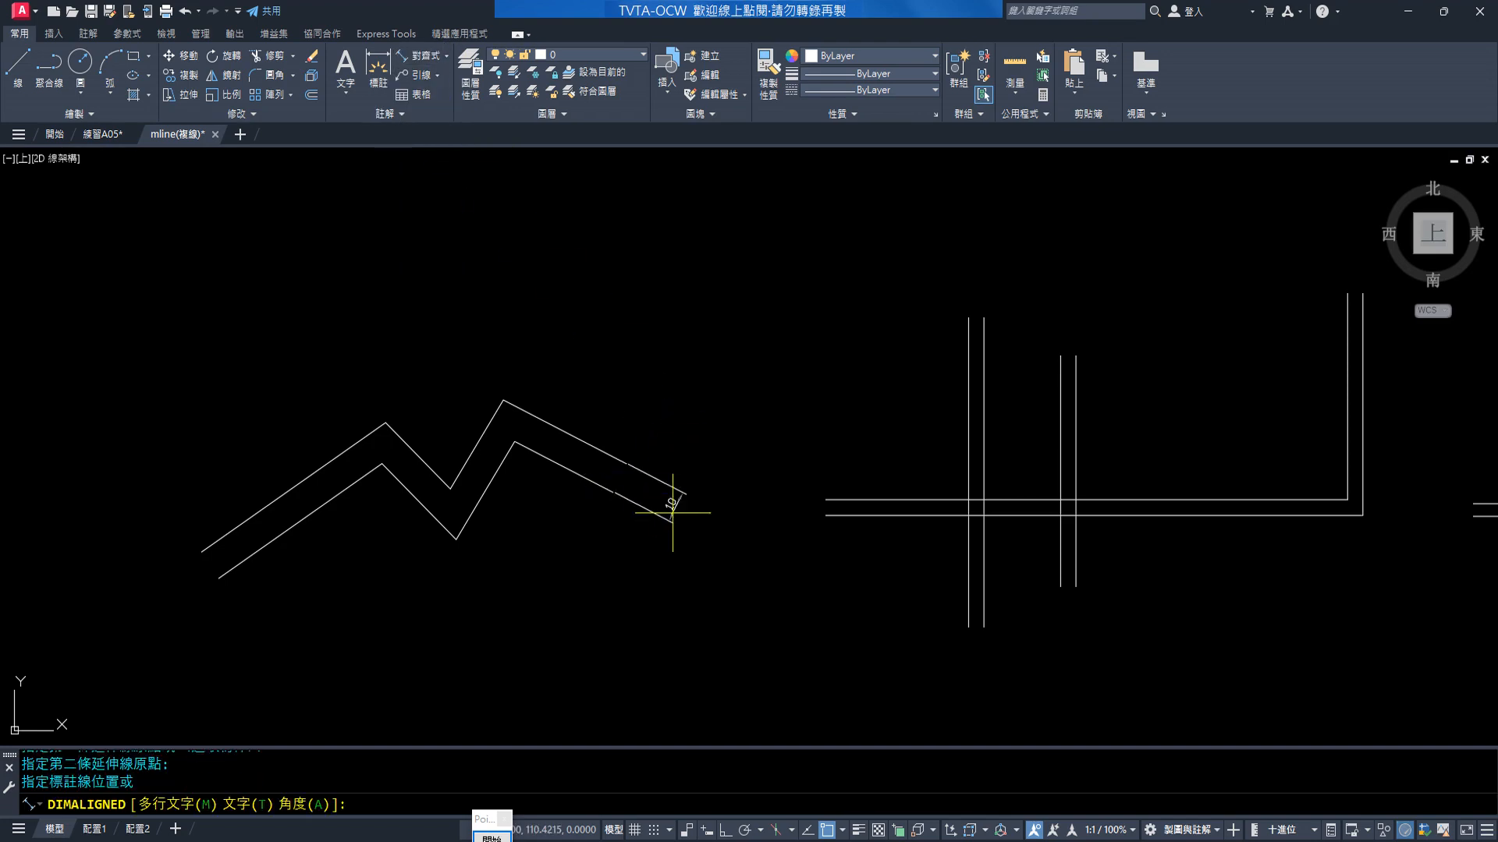
{"action": "left_click", "coordinate": [709, 527]}
{"action": "key", "text": "Return"}
{"action": "left_click", "coordinate": [825, 500]}
{"action": "left_click", "coordinate": [825, 515]}
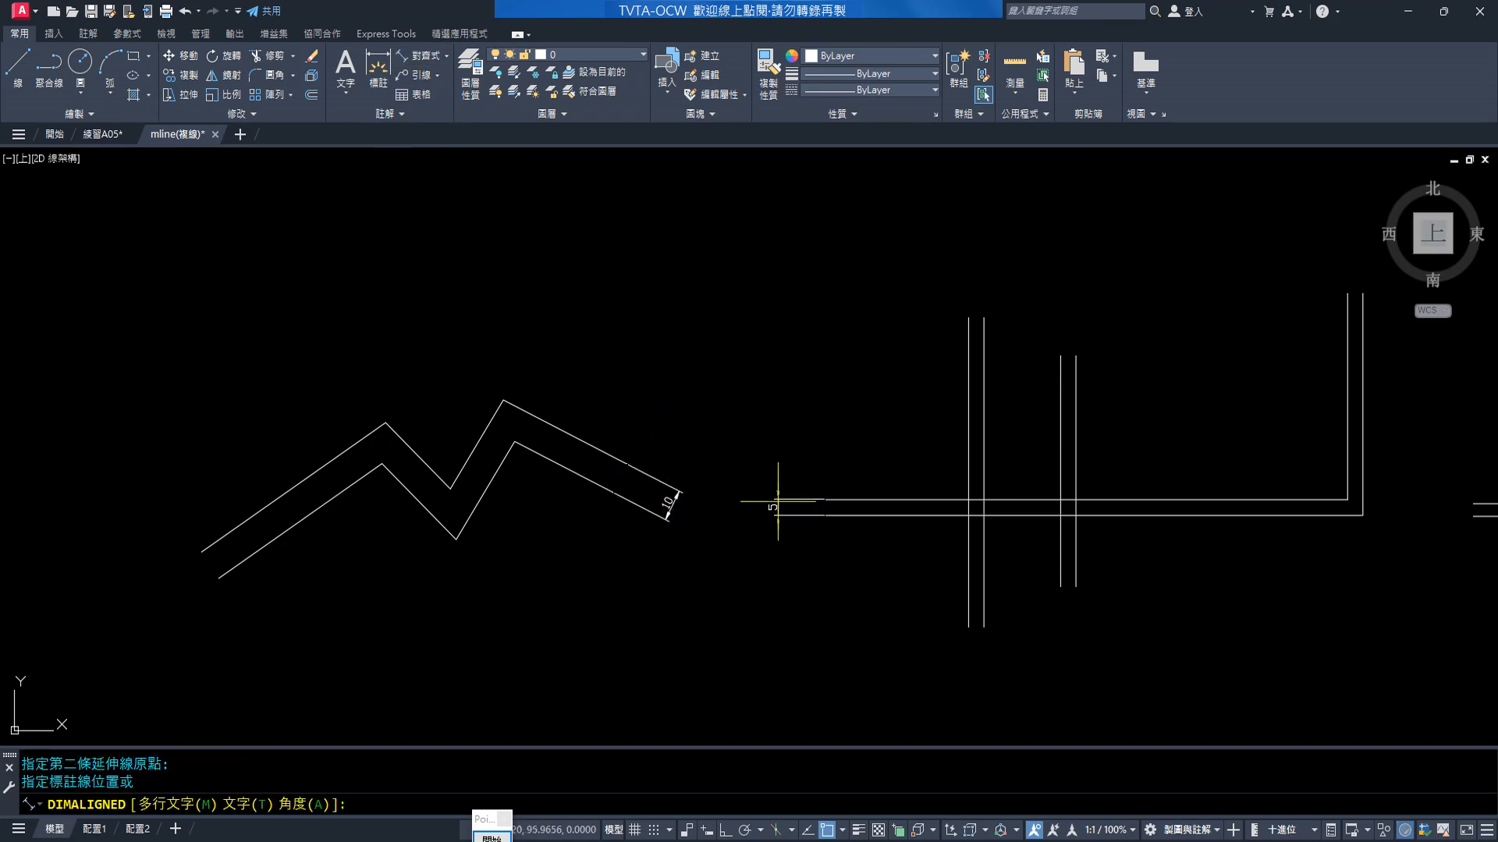
{"action": "left_click", "coordinate": [777, 507]}
Erase the two aligned dimensions and the zigzag multiline
{"action": "left_click", "coordinate": [789, 572]}
{"action": "left_click", "coordinate": [745, 492]}
{"action": "left_click", "coordinate": [676, 506]}
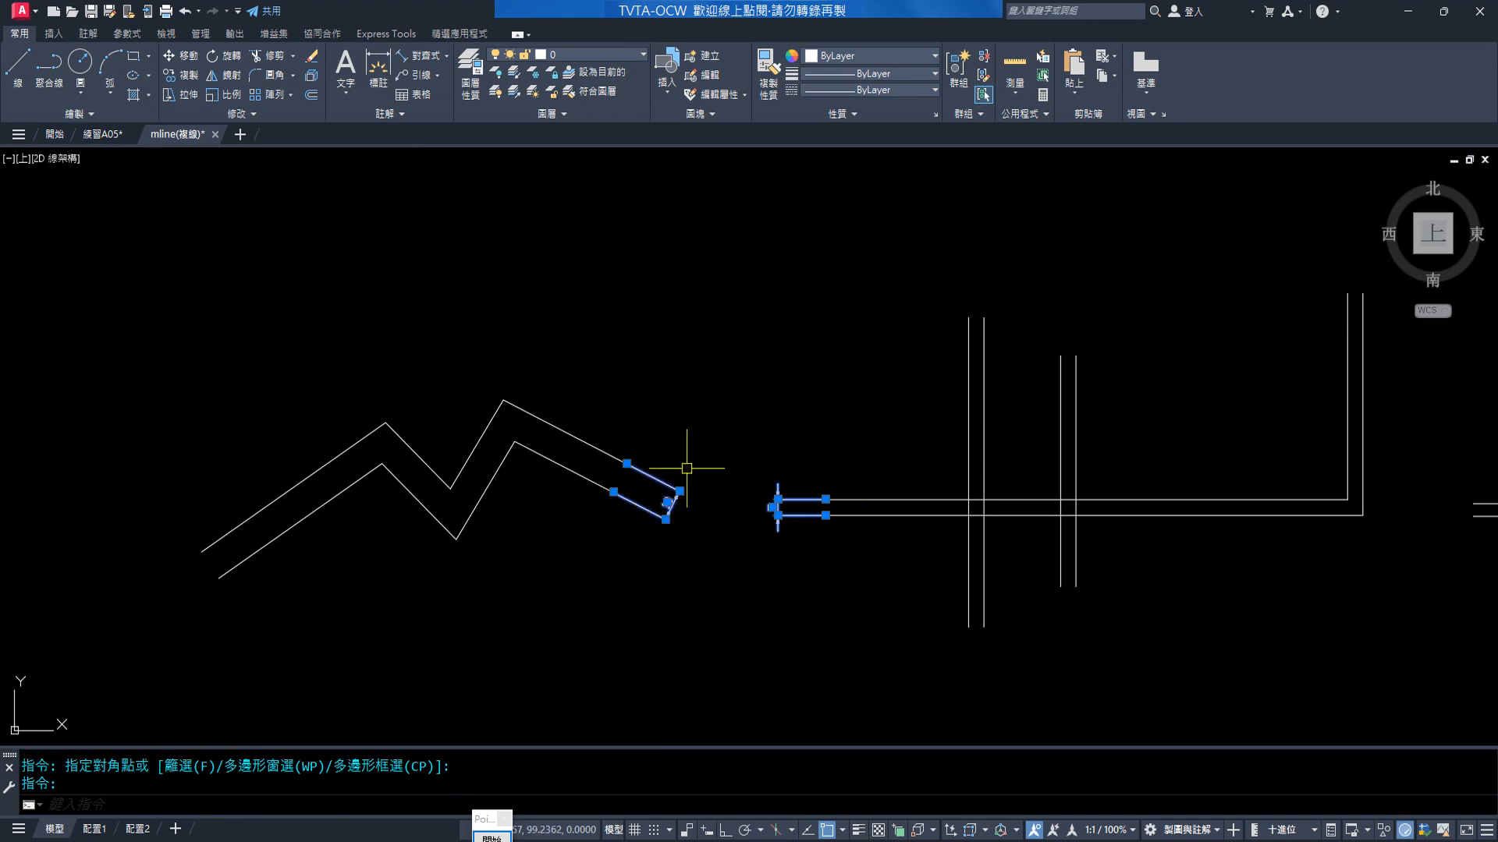
{"action": "key", "text": "Delete"}
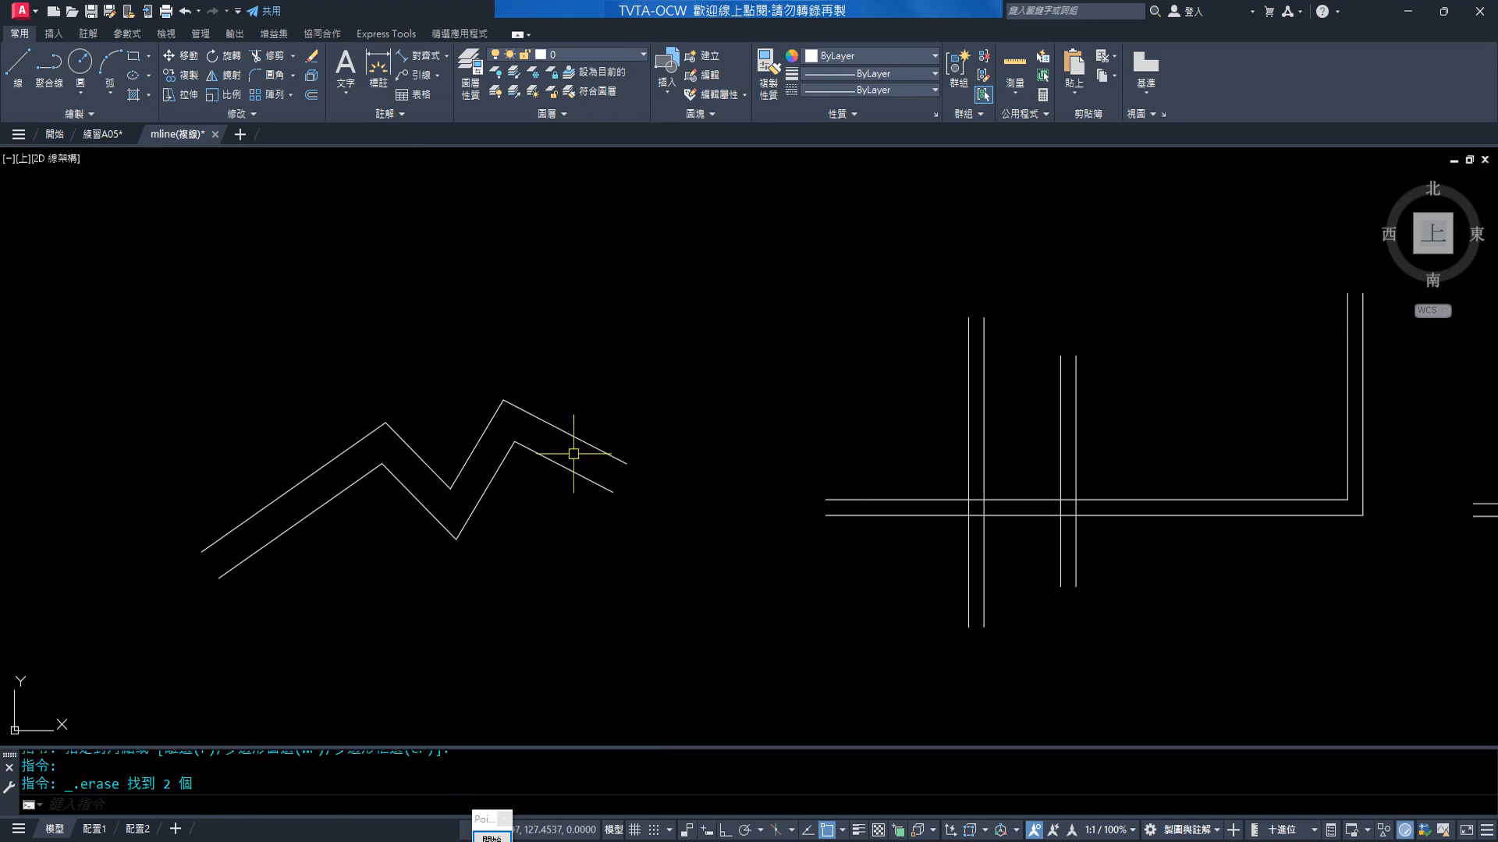
{"action": "left_click", "coordinate": [587, 491]}
{"action": "left_click", "coordinate": [521, 411]}
{"action": "key", "text": "Delete"}
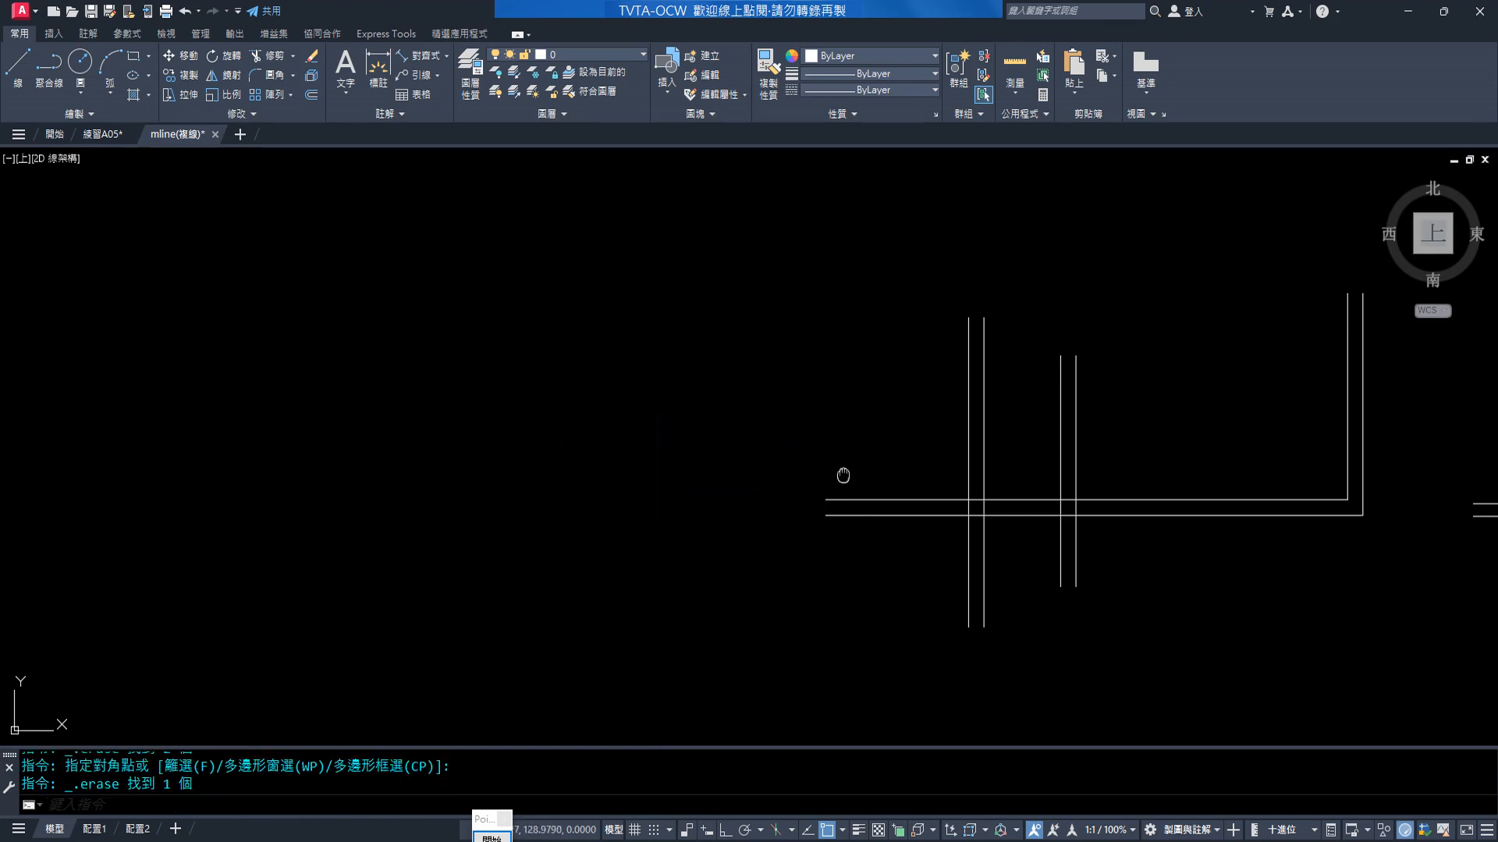
Copy the shorter vertical multiline three times along the horizontal run toward the vertical leg of the L-shaped multiline
{"action": "middle_click_drag", "start_coordinate": [843, 475], "coordinate": [491, 466]}
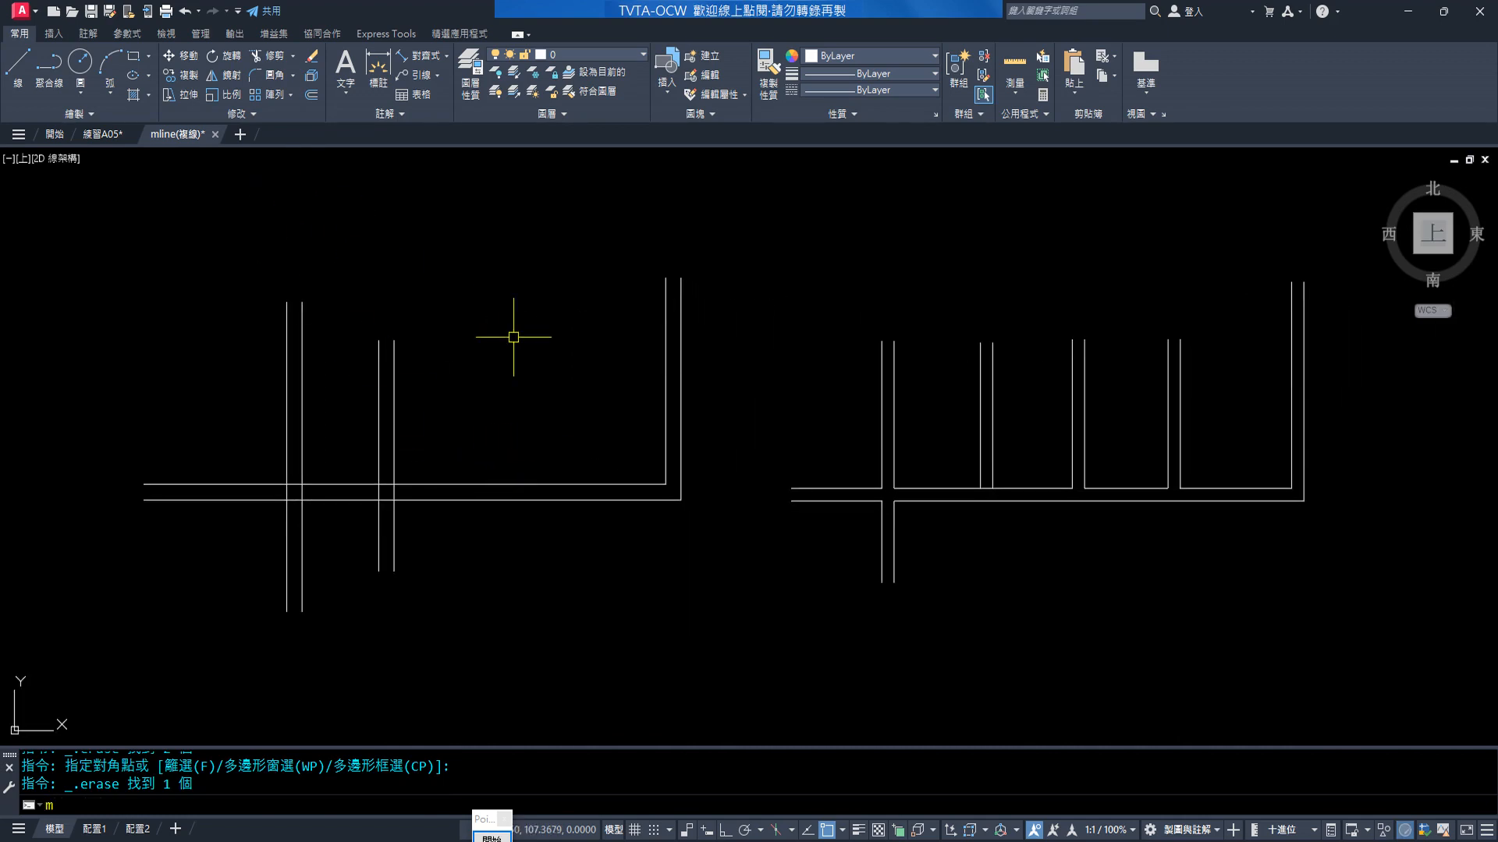
{"action": "key", "text": "Escape"}
{"action": "key", "text": "Escape"}
{"action": "key", "text": "Escape"}
{"action": "left_click", "coordinate": [182, 77]}
{"action": "left_click", "coordinate": [461, 349]}
{"action": "left_click", "coordinate": [374, 301]}
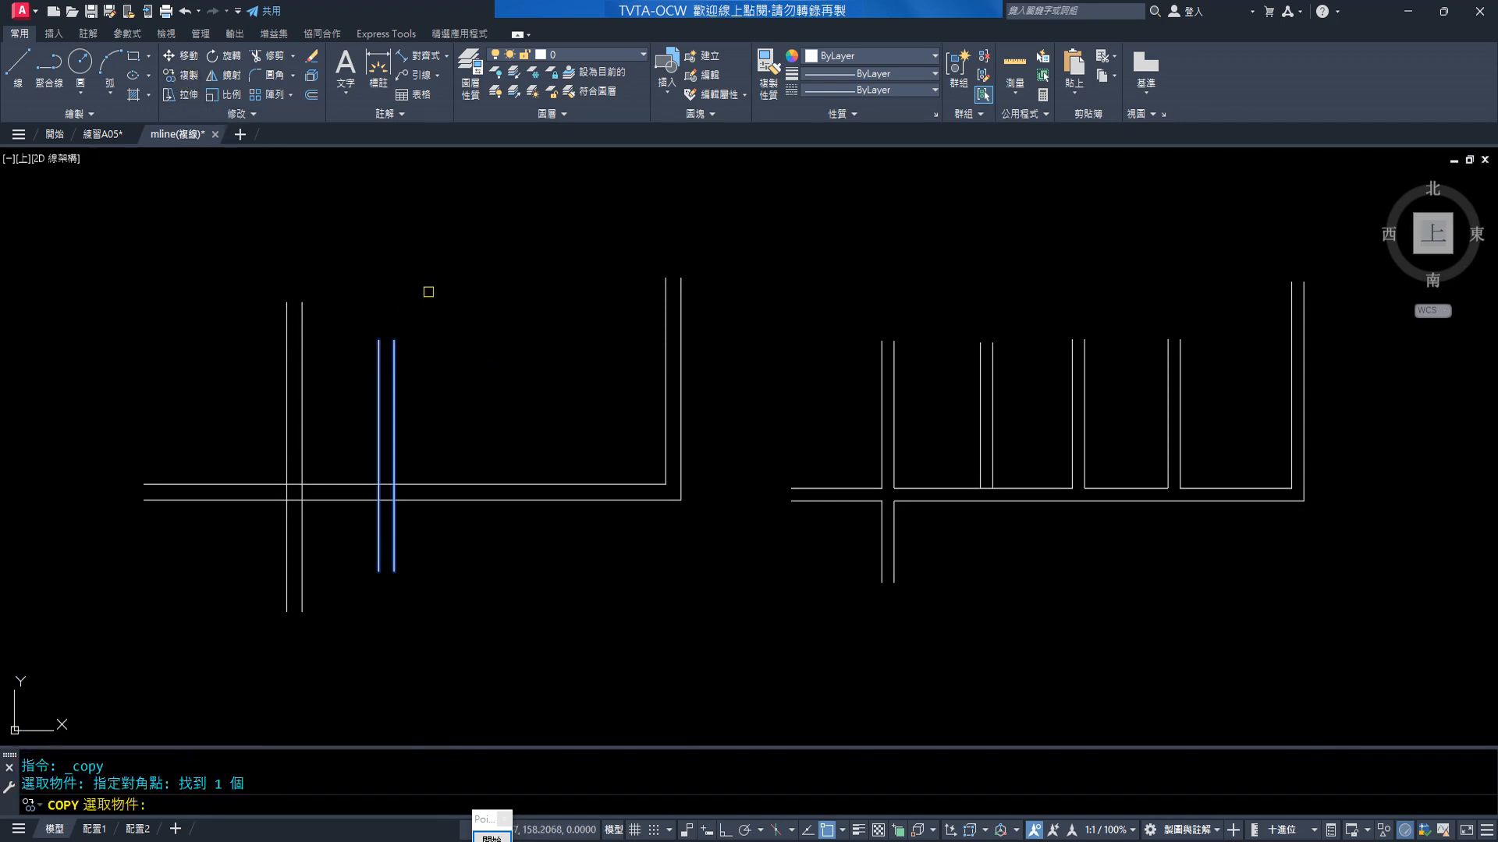
{"action": "key", "text": "Return"}
{"action": "left_click", "coordinate": [428, 291]}
{"action": "left_click", "coordinate": [504, 299]}
{"action": "left_click", "coordinate": [587, 298]}
{"action": "left_click", "coordinate": [639, 280]}
{"action": "key", "text": "Escape"}
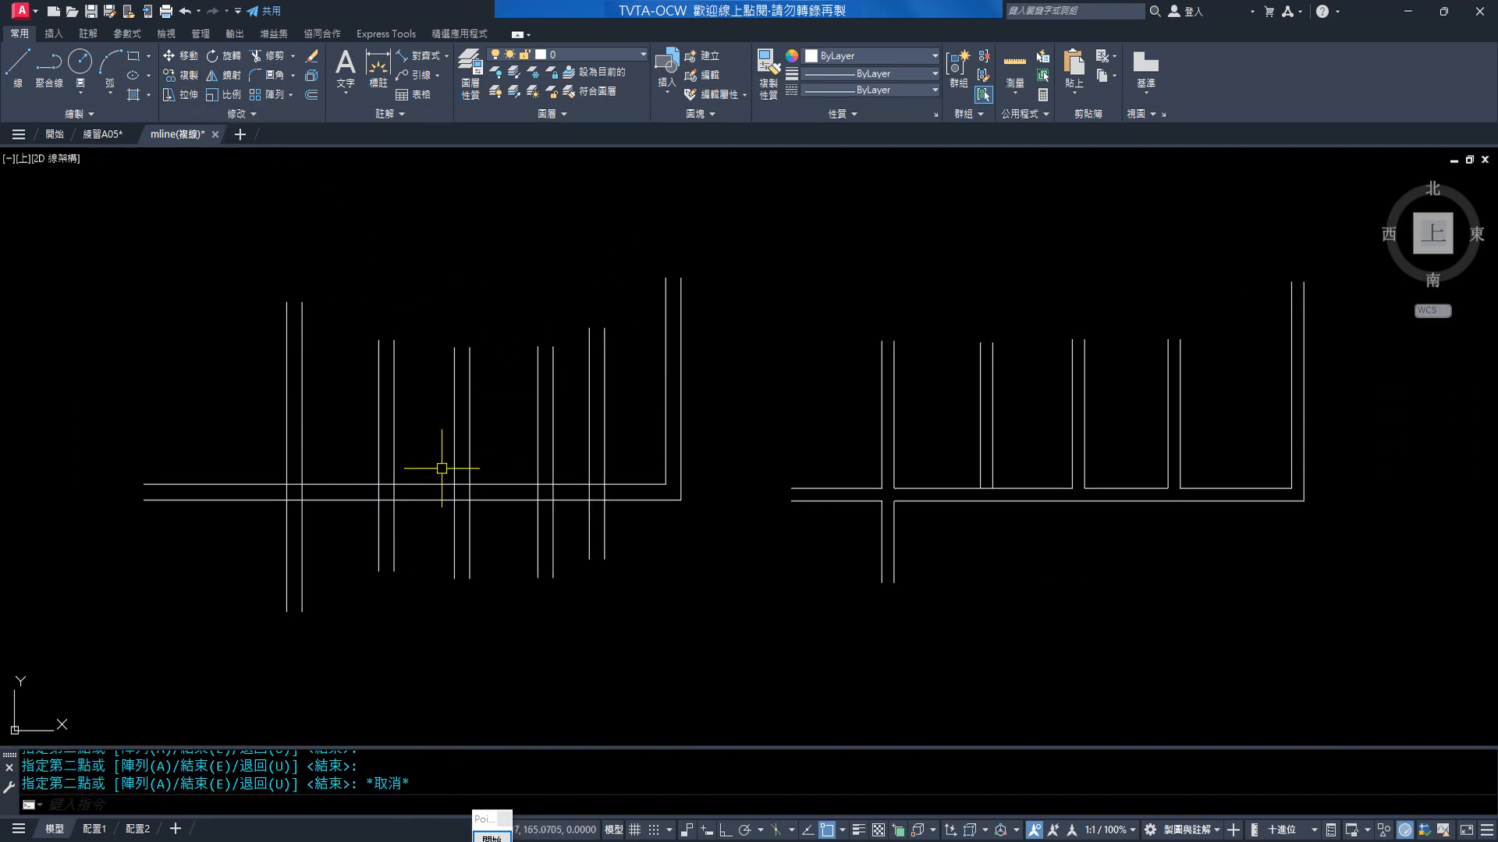
Try to trim the longest vertical multiline just above its crossing with the horizontal run
{"action": "left_click", "coordinate": [269, 58]}
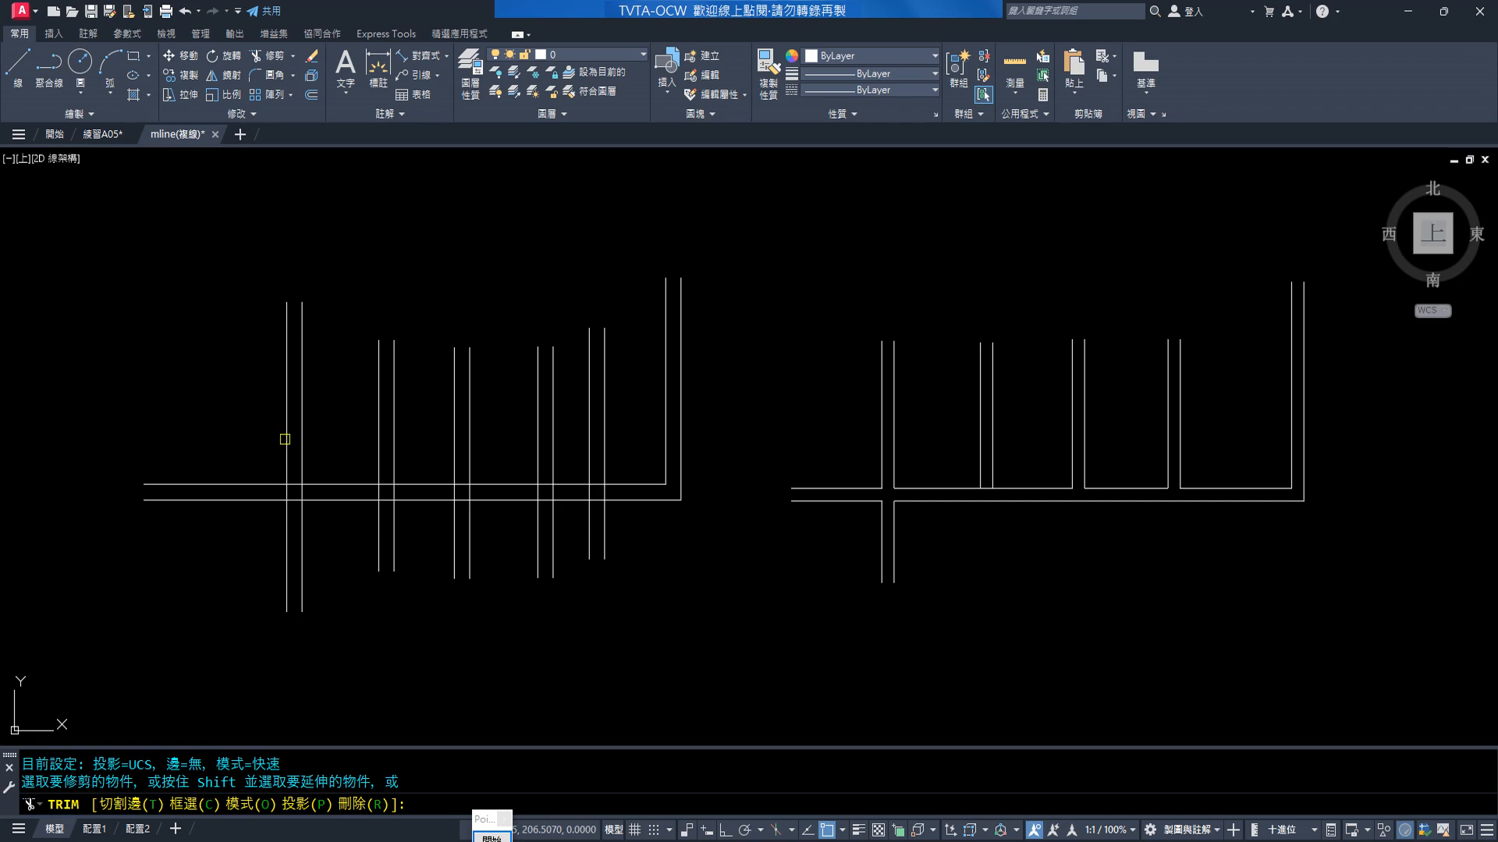
{"action": "left_click", "coordinate": [285, 439]}
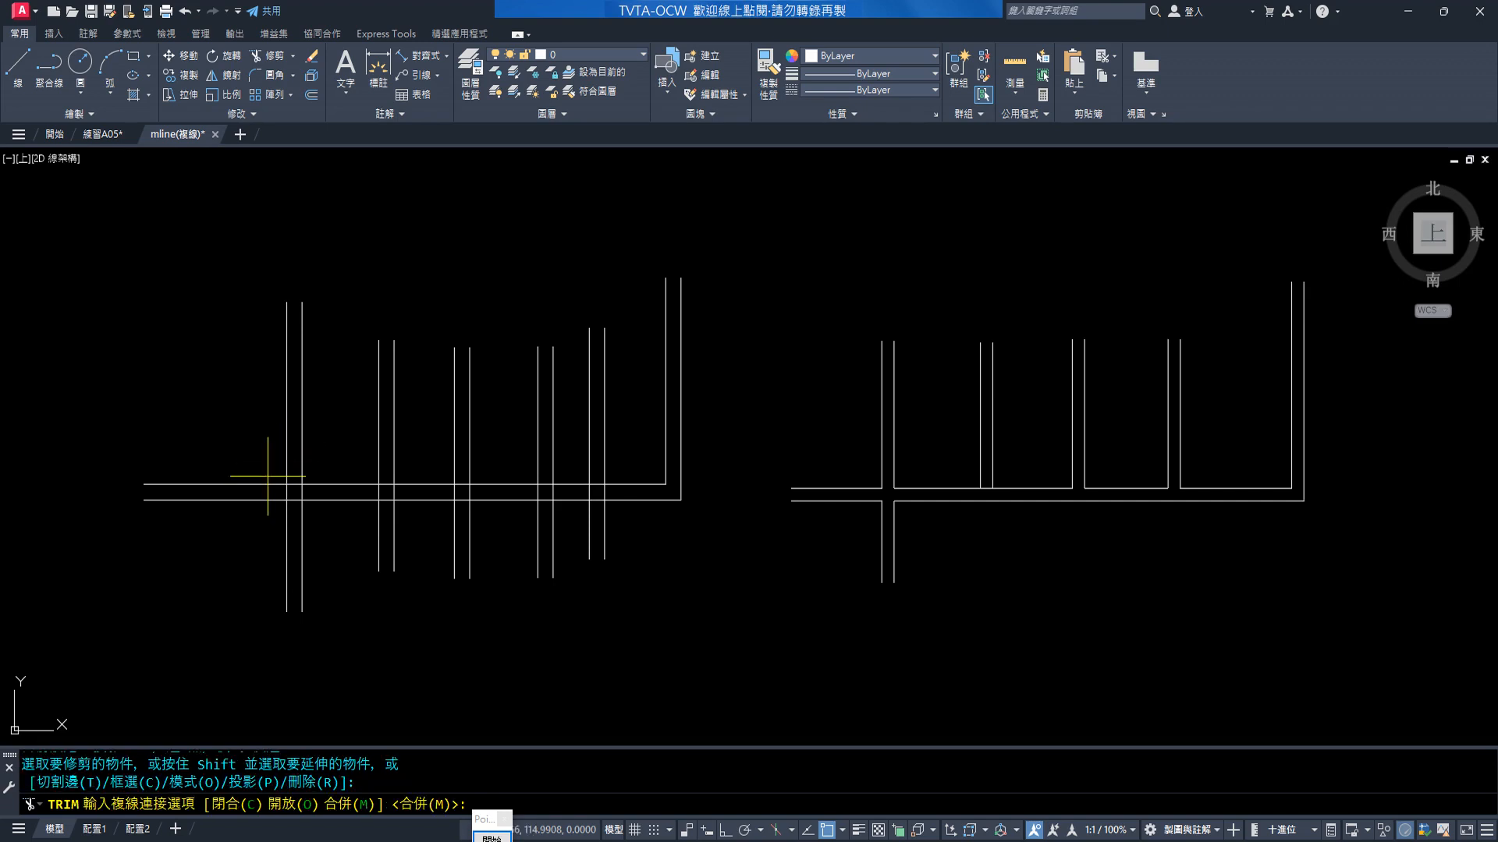
{"action": "key", "text": "Escape"}
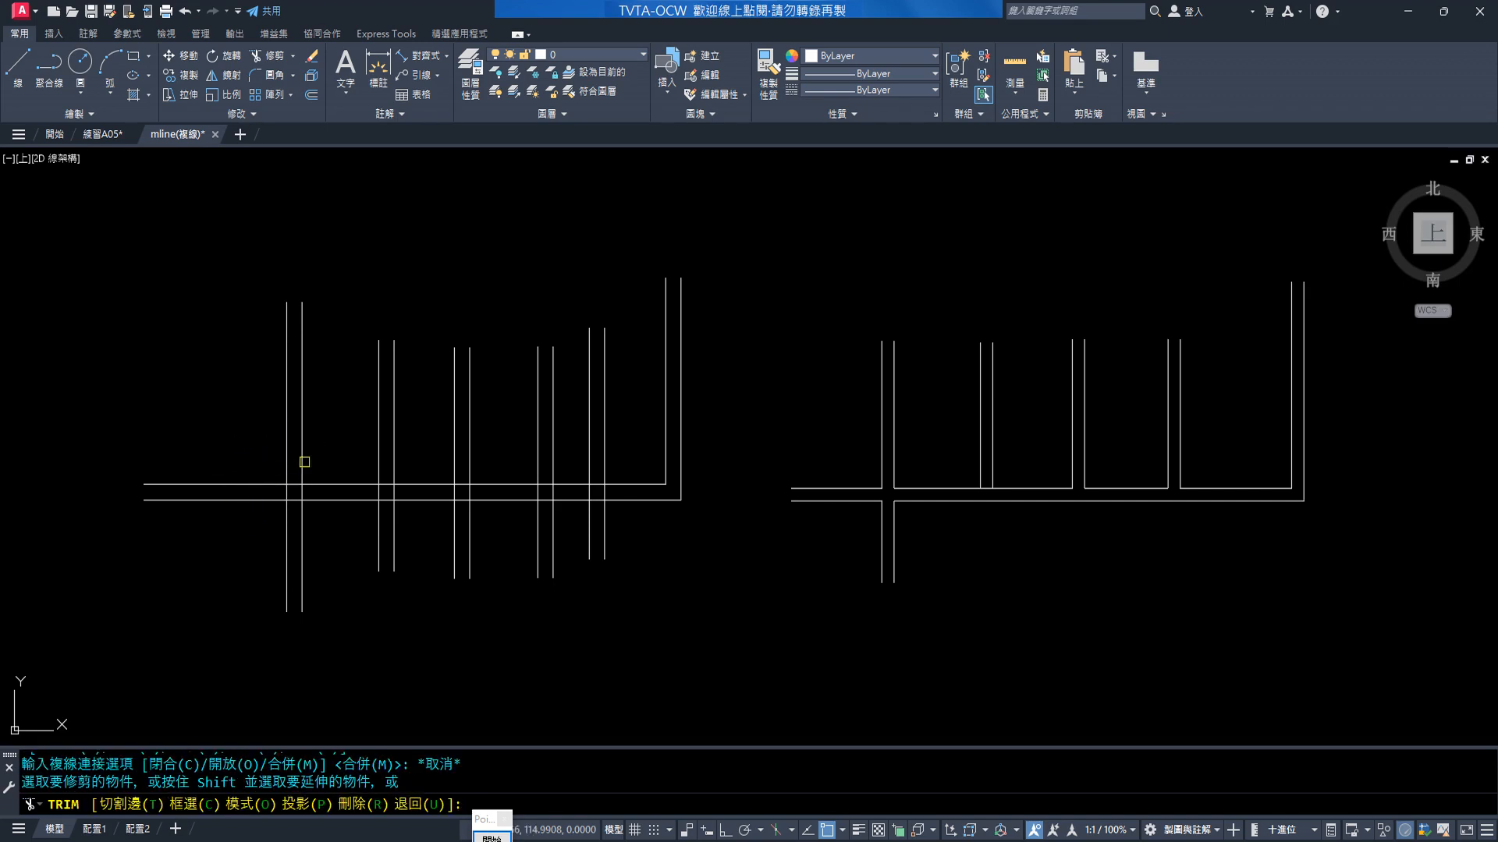
{"action": "key", "text": "Escape"}
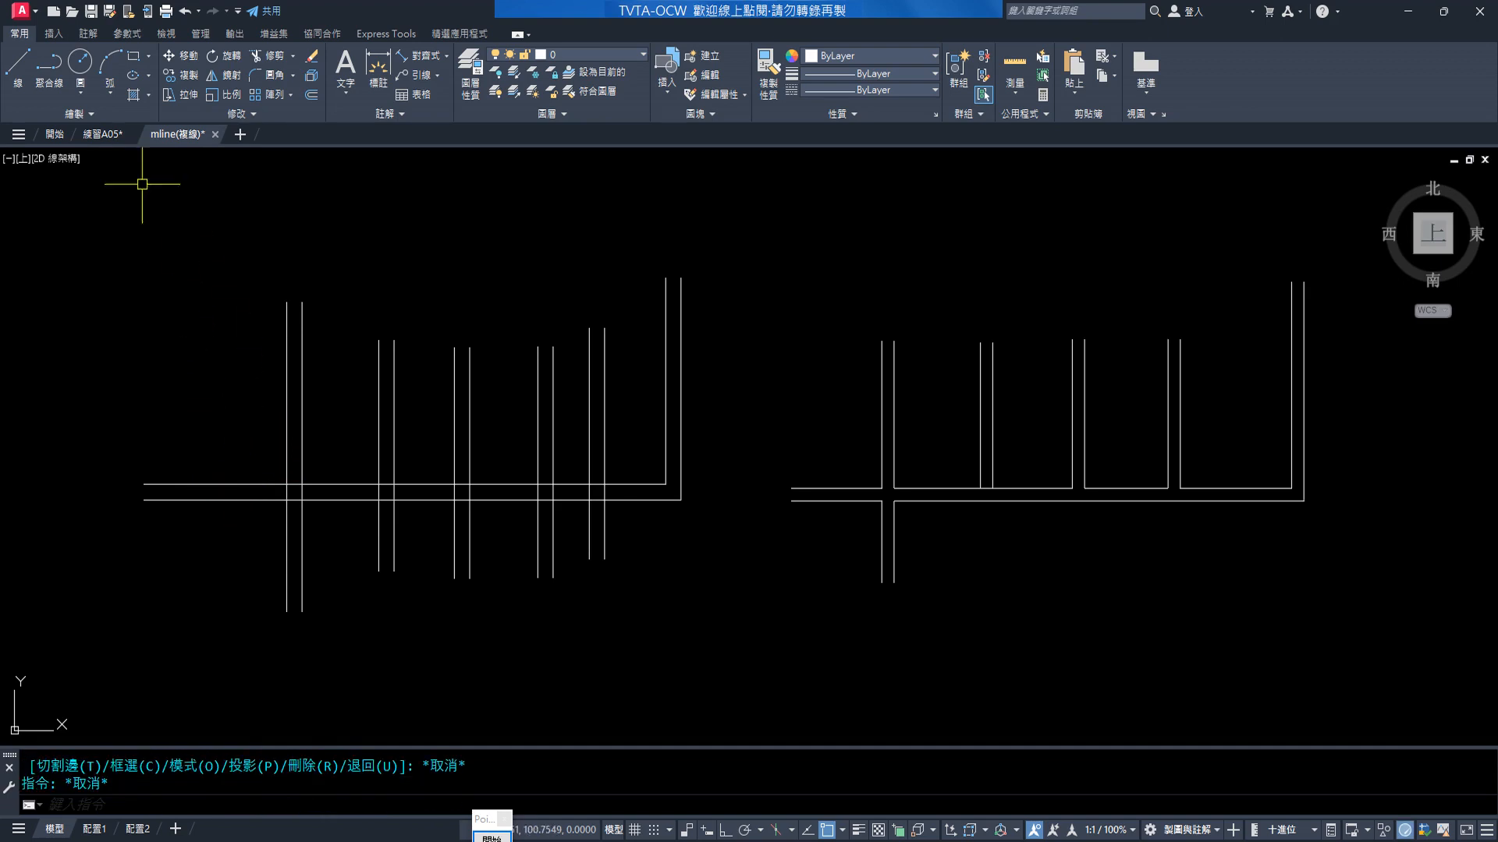
Draw a slanted plain line crossing the horizontal multiline near its free end
{"action": "left_click", "coordinate": [18, 63]}
{"action": "left_click", "coordinate": [160, 358]}
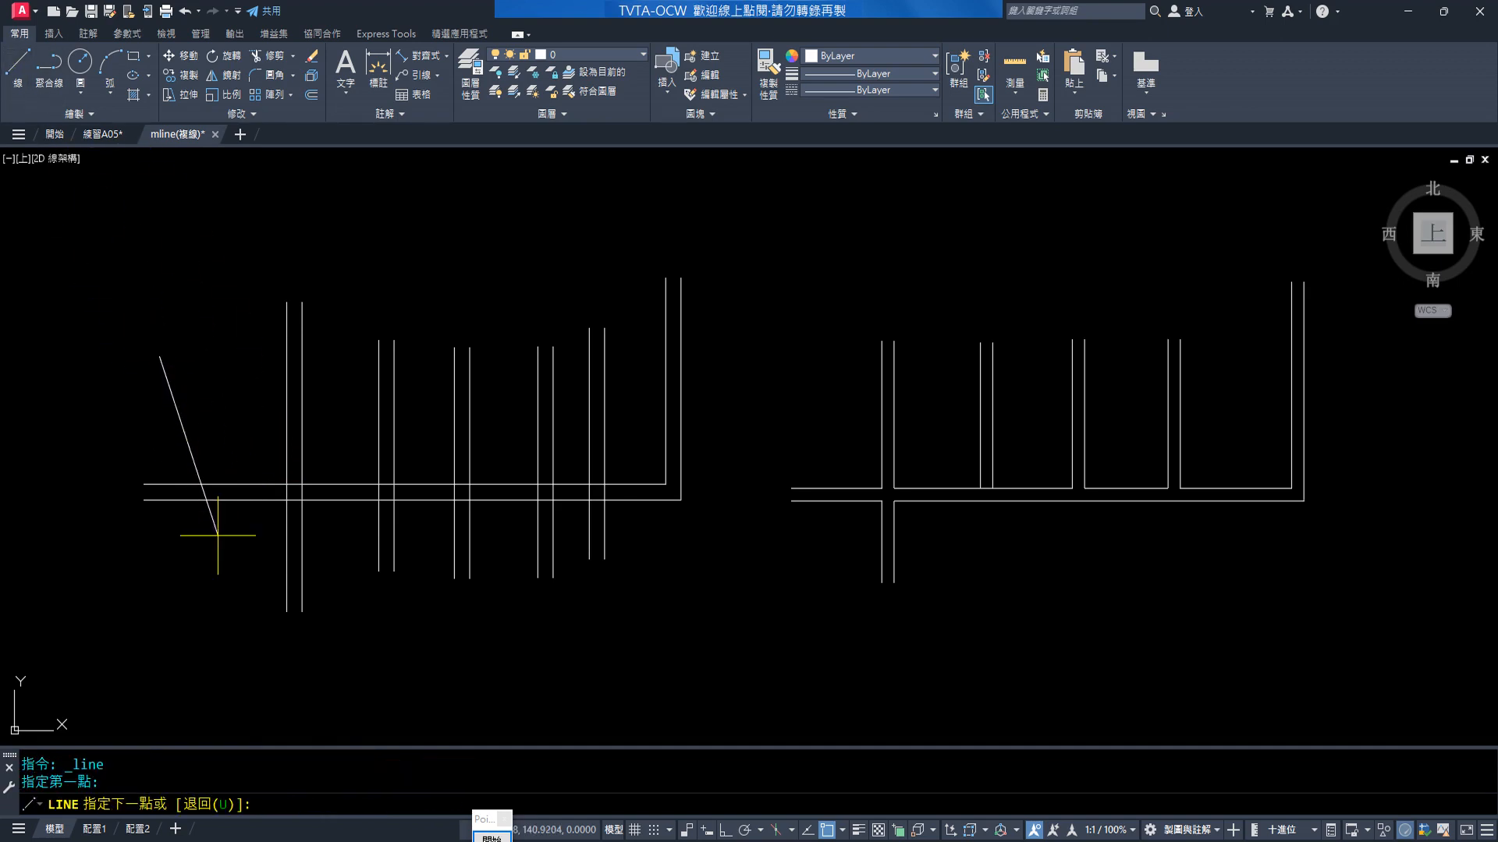
{"action": "left_click", "coordinate": [226, 578]}
{"action": "key", "text": "Return"}
In the empty area, draw a nearly horizontal multiline and a nearly vertical one crossing it near its left end
{"action": "middle_click_drag", "start_coordinate": [200, 368], "coordinate": [870, 378]}
{"action": "type", "text": "ml"}
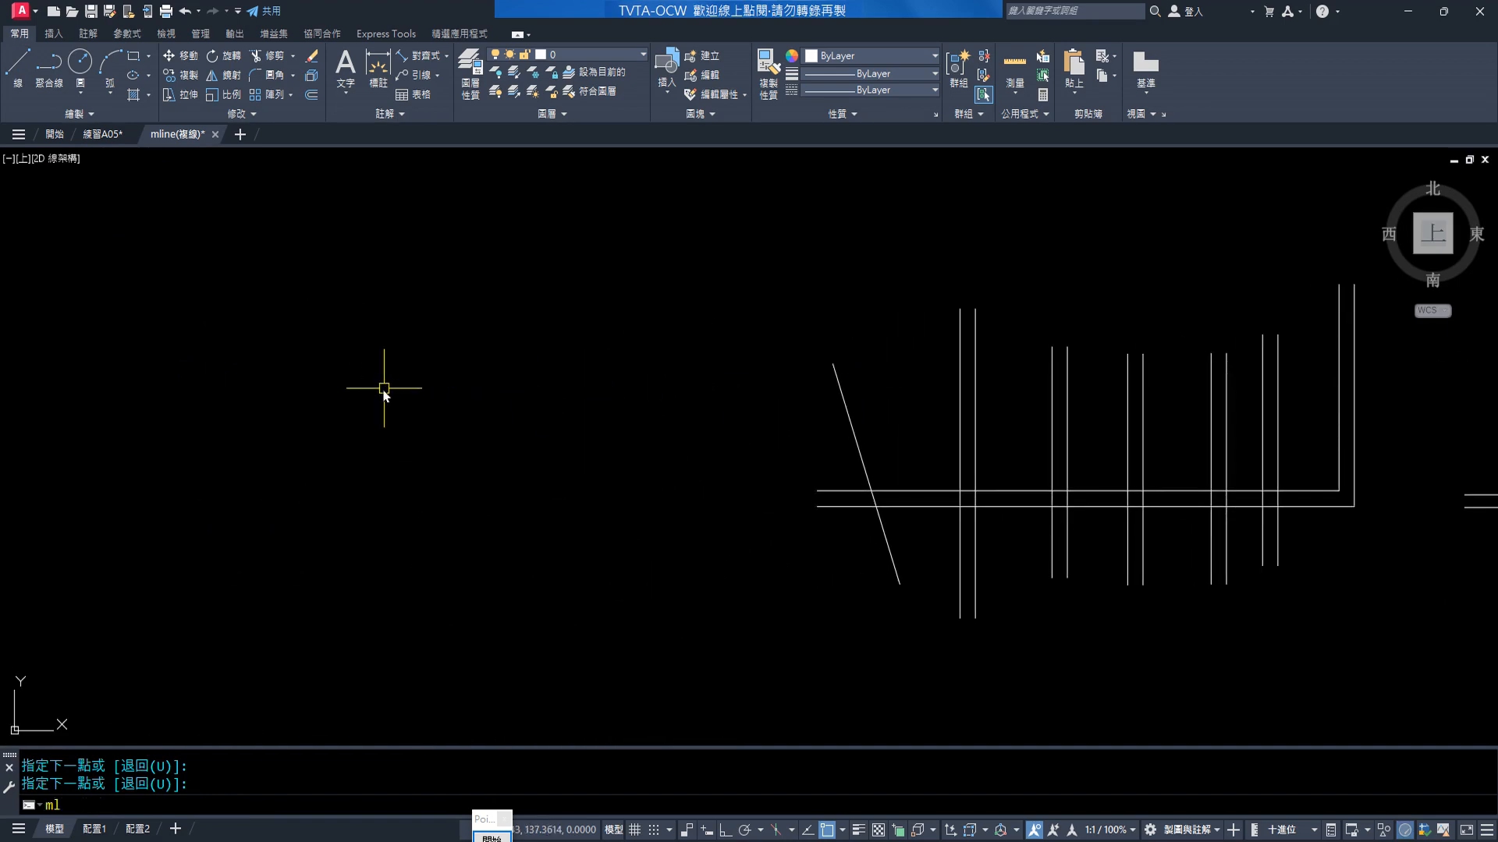
{"action": "key", "text": "Return"}
{"action": "left_click", "coordinate": [224, 481]}
{"action": "left_click", "coordinate": [627, 478]}
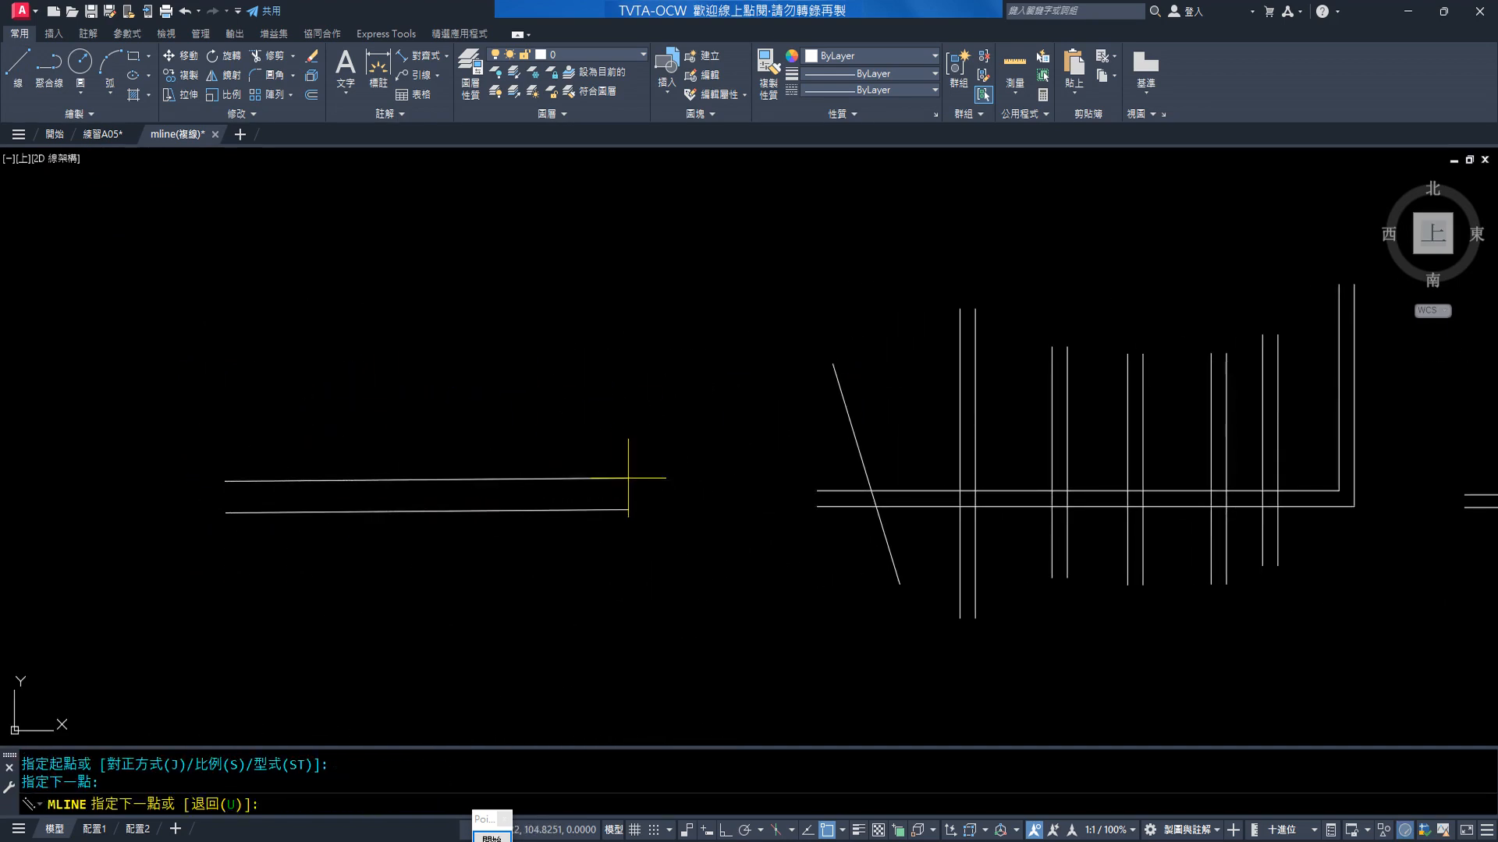
{"action": "key", "text": "Return"}
{"action": "key", "text": "Return"}
{"action": "left_click", "coordinate": [317, 315]}
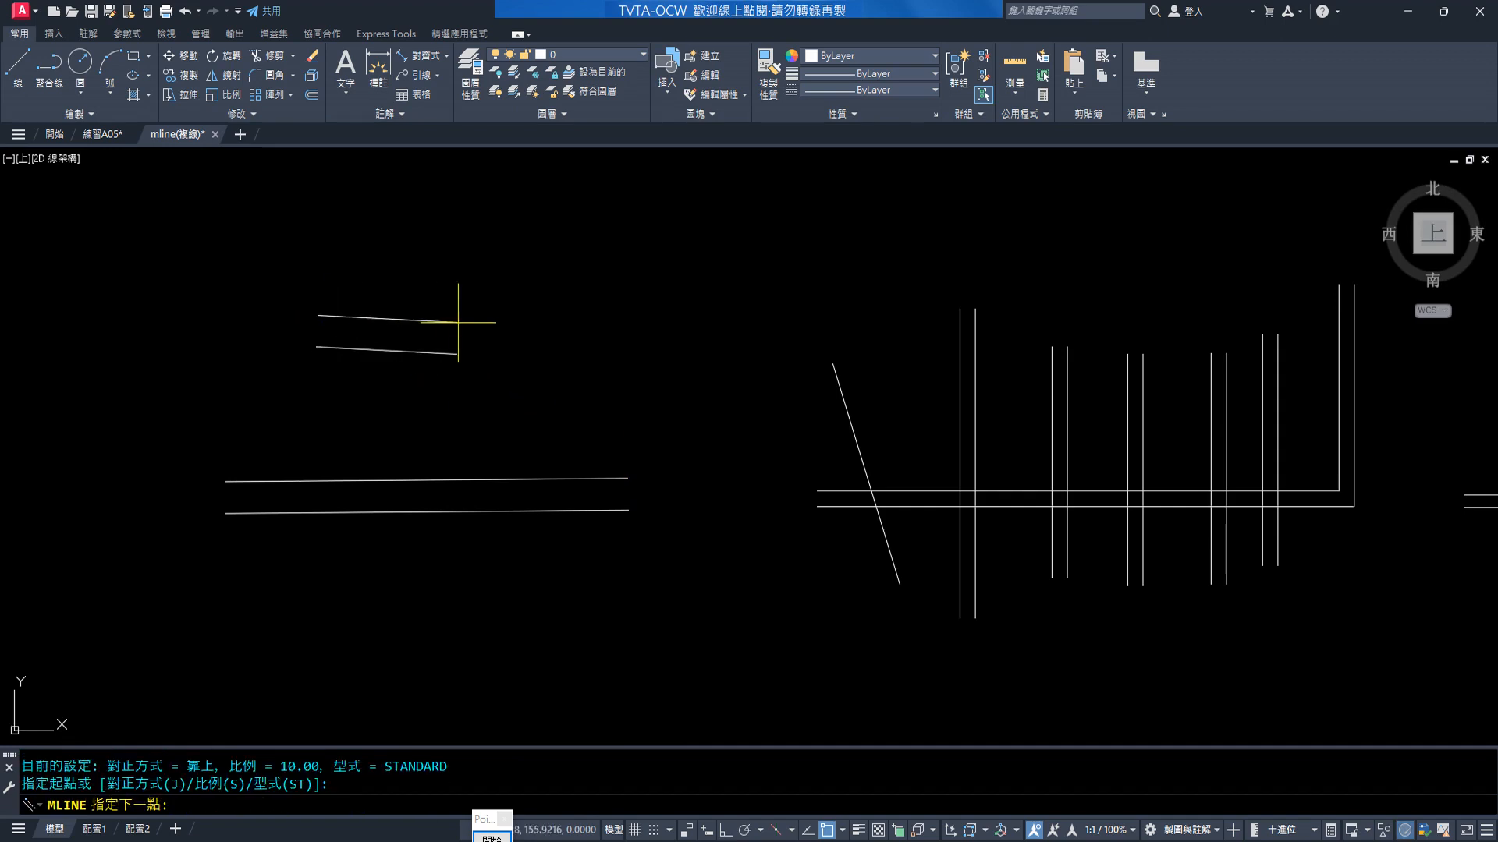
{"action": "left_click", "coordinate": [310, 655]}
{"action": "key", "text": "Return"}
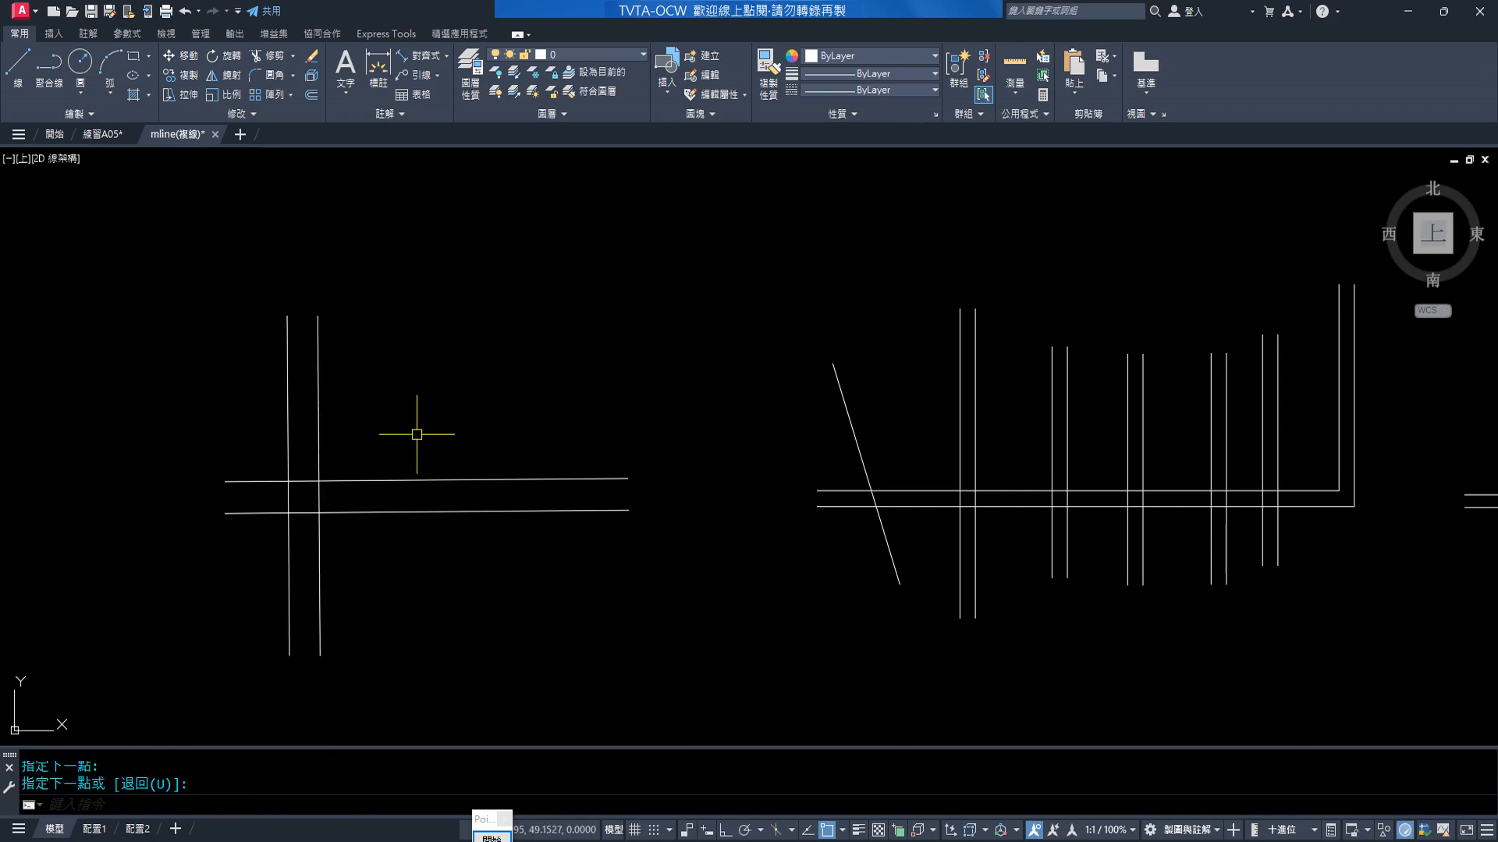
Draw a slanted plain line across the horizontal multiline and a nearly horizontal one crossing it and the vertical multiline
{"action": "key", "text": "Return"}
{"action": "left_click", "coordinate": [464, 327]}
{"action": "left_click", "coordinate": [546, 620]}
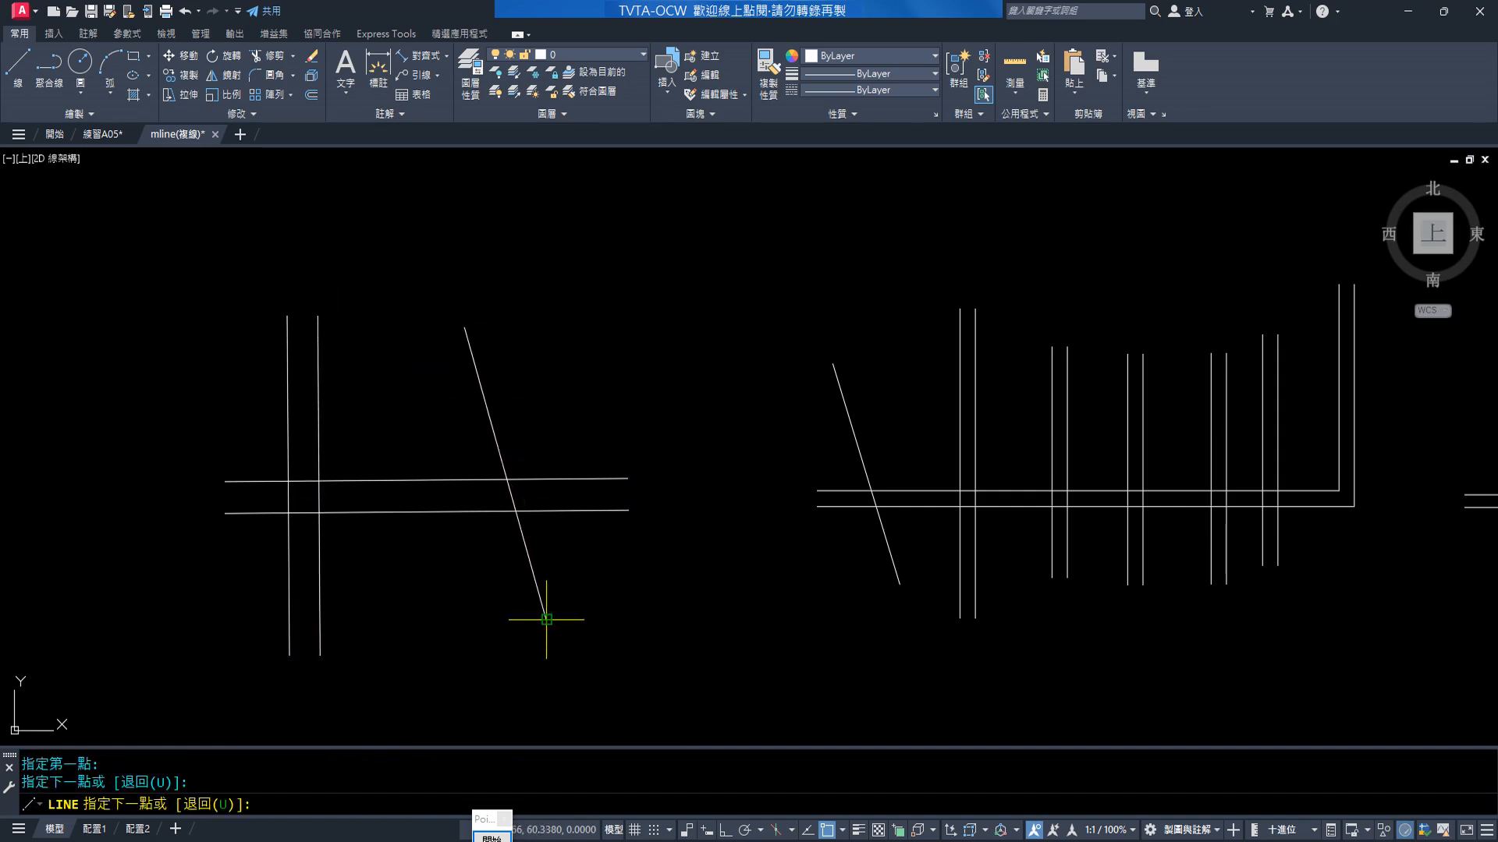
{"action": "key", "text": "Return"}
{"action": "key", "text": "Return"}
{"action": "left_click", "coordinate": [221, 395]}
{"action": "left_click", "coordinate": [577, 379]}
{"action": "key", "text": "Escape"}
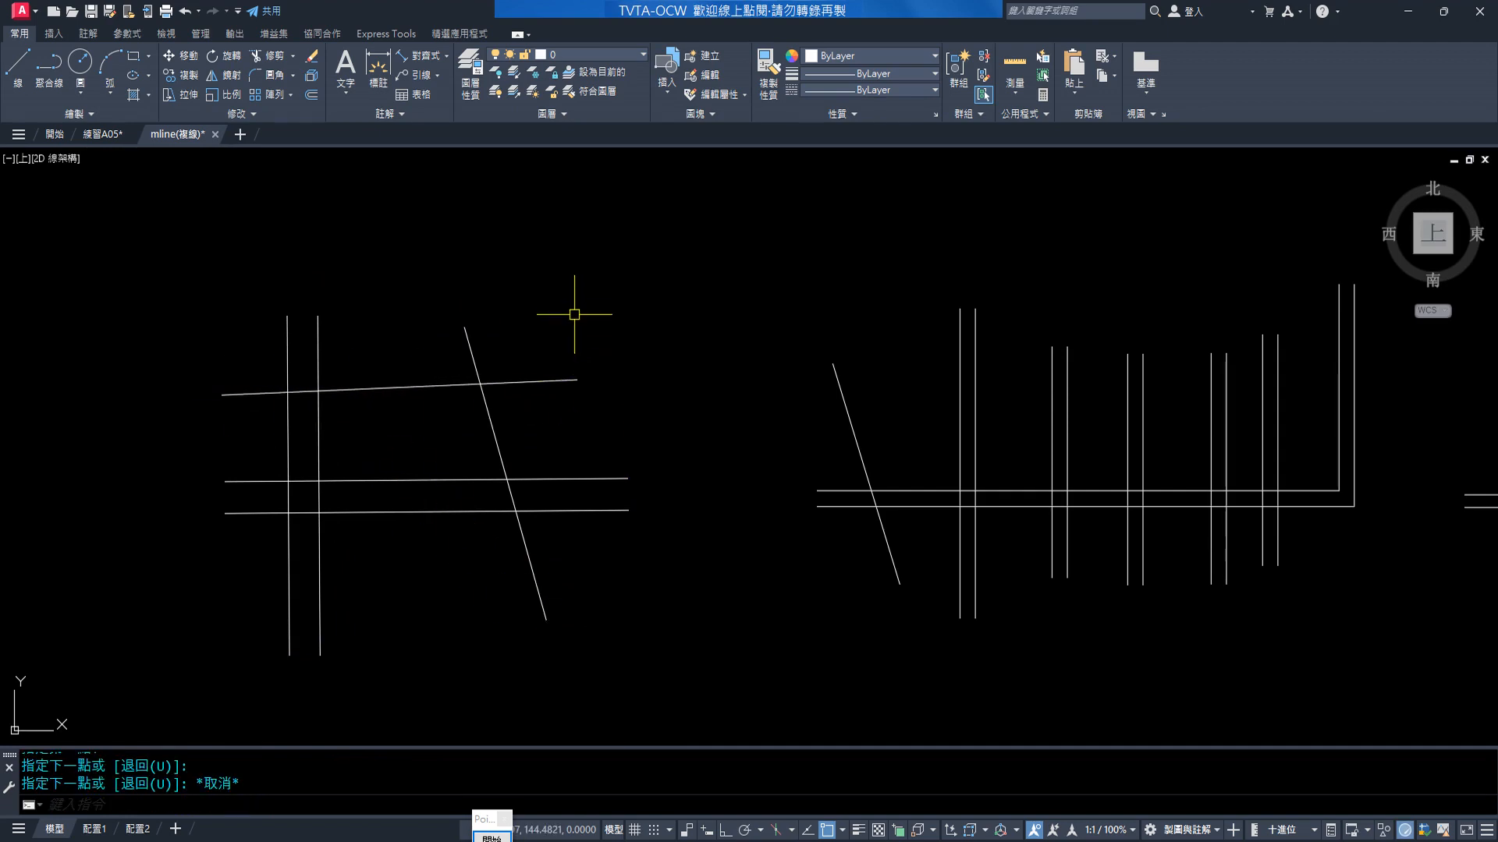
Trim the slanted line's upper end, the near-horizontal line's free end beside the vertical multiline, and the horizontal multiline beyond the slanted line
{"action": "type", "text": "tr"}
{"action": "key", "text": "Return"}
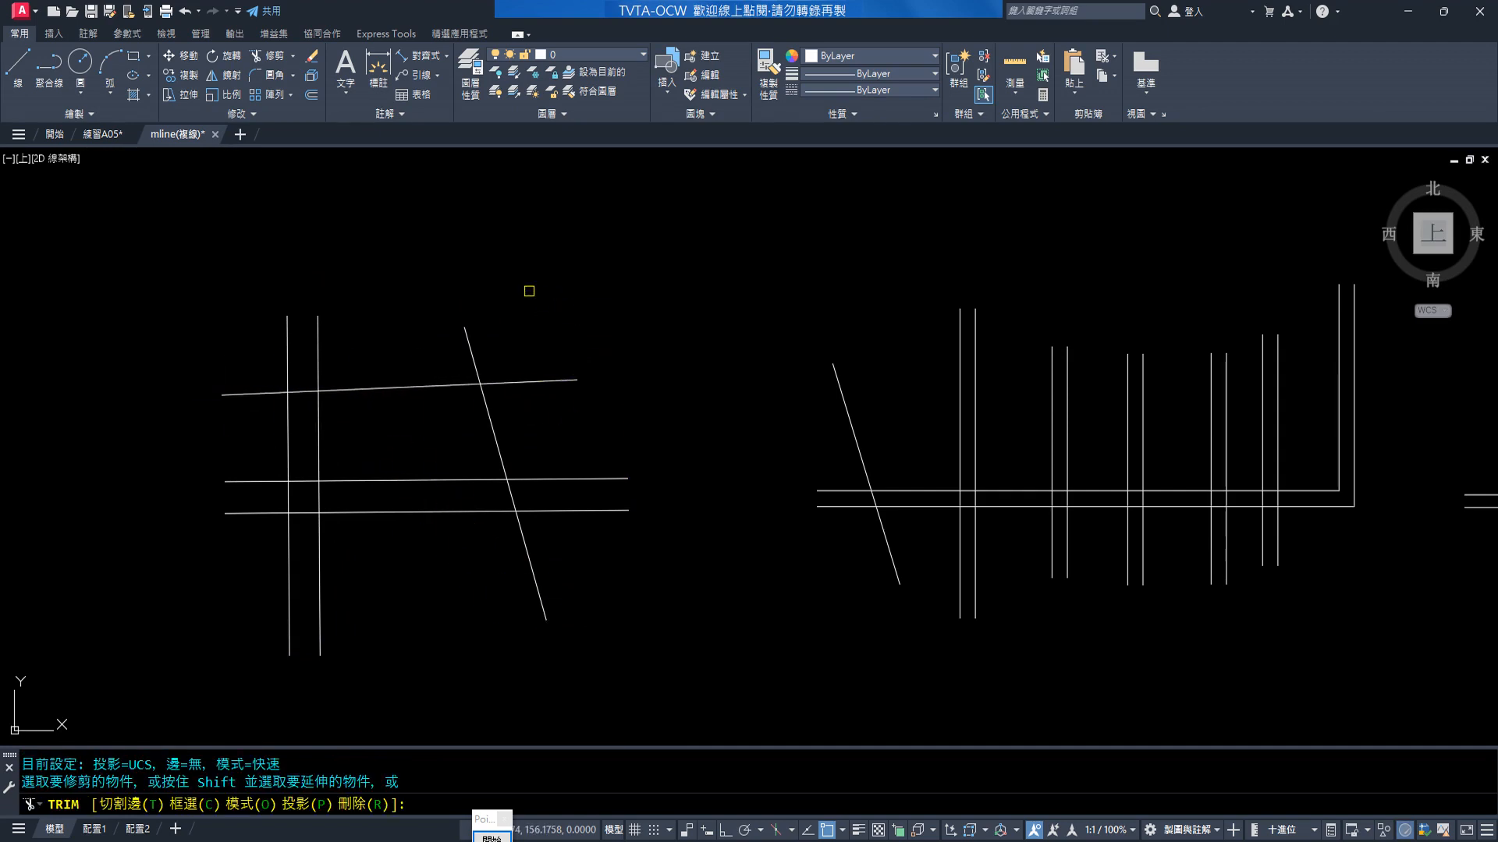
{"action": "left_click", "coordinate": [469, 345]}
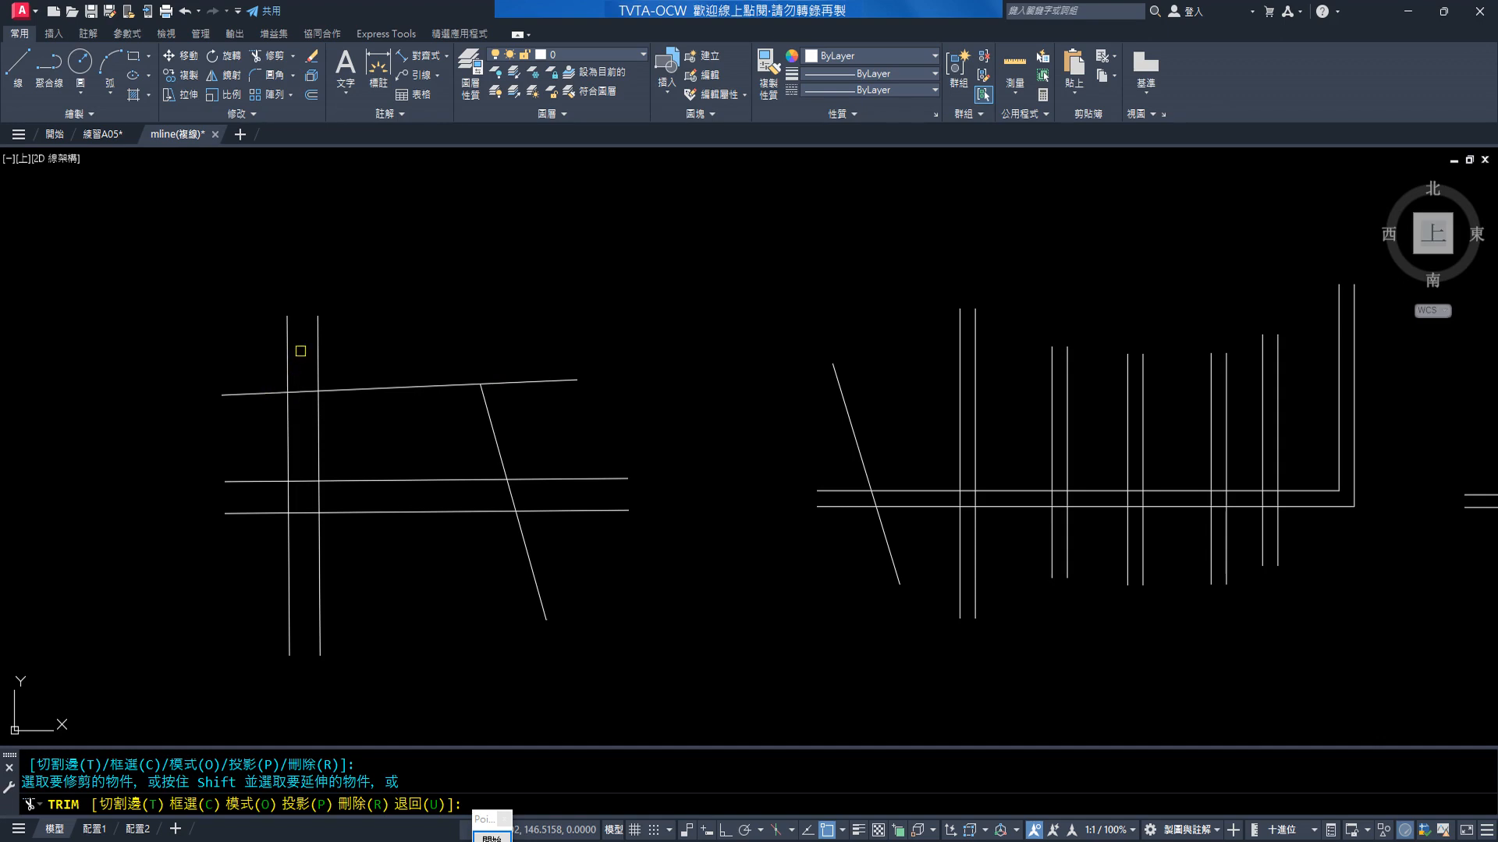
{"action": "left_click", "coordinate": [248, 397]}
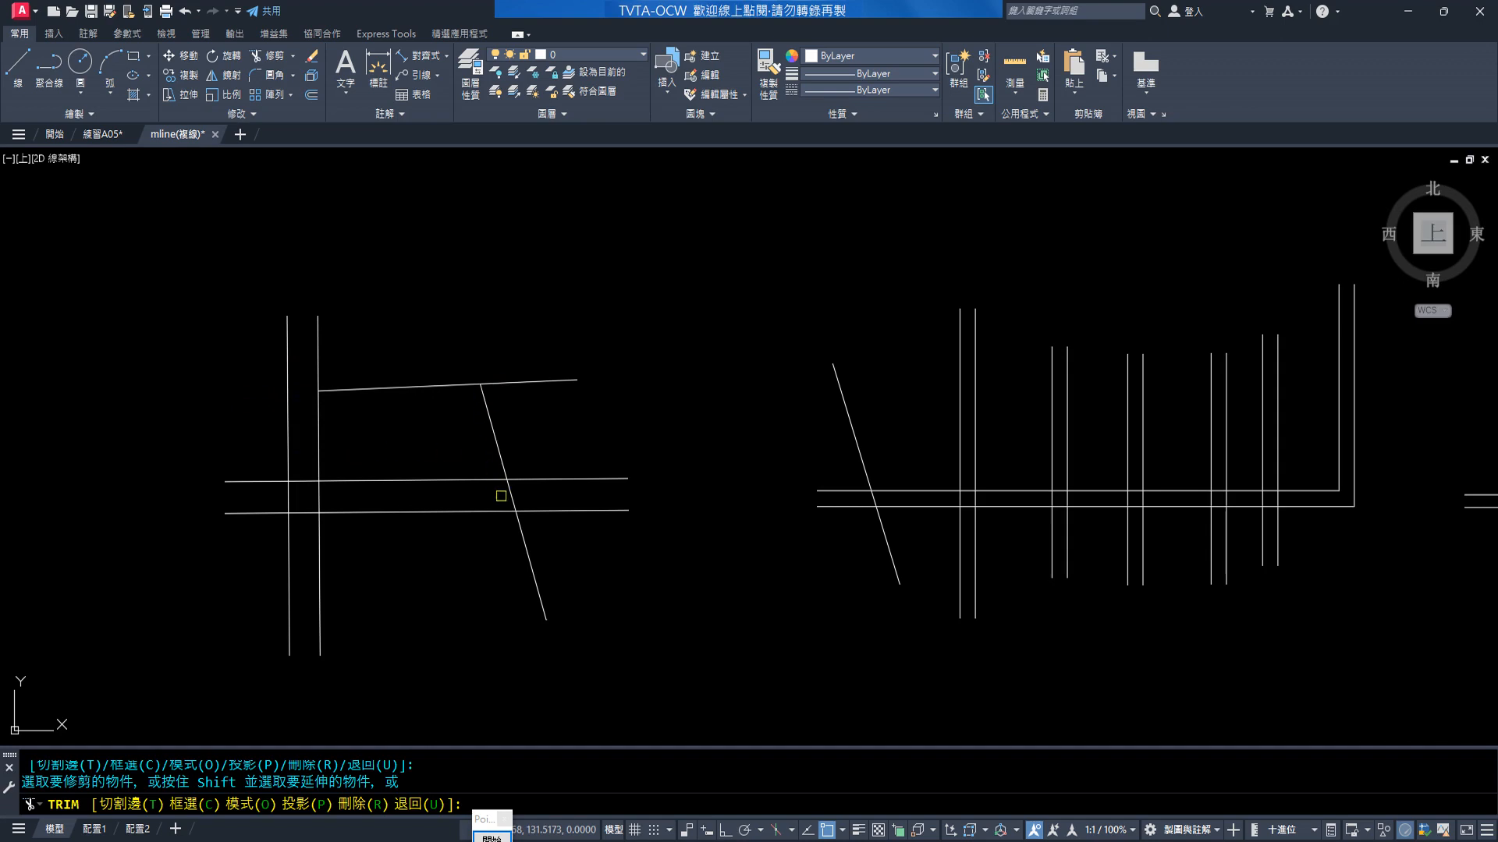
{"action": "left_click", "coordinate": [583, 511]}
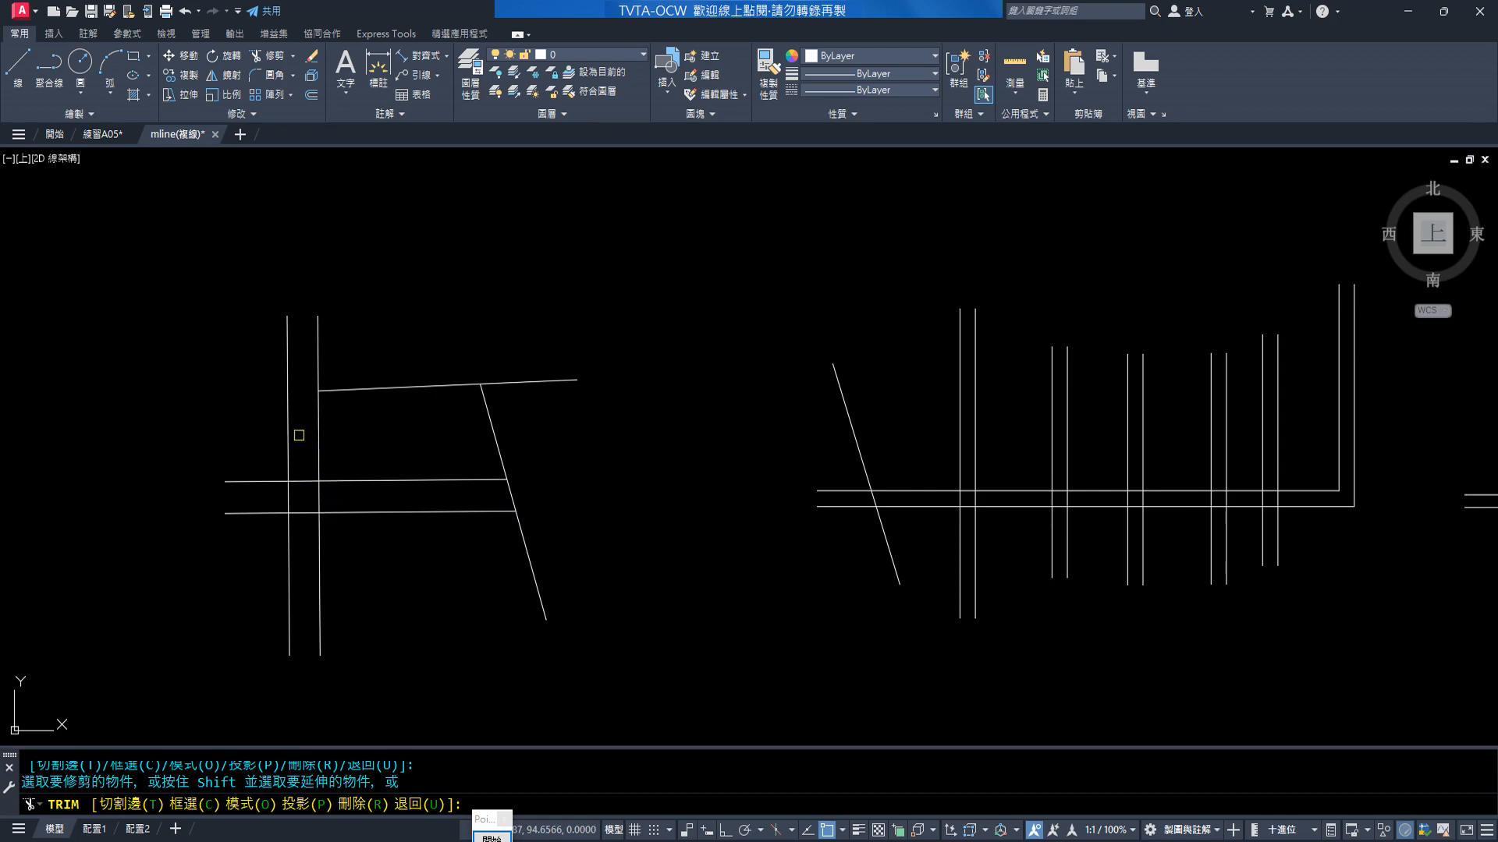
Try to trim the vertical multiline just below its crossing with the horizontal multiline
{"action": "left_click", "coordinate": [321, 540]}
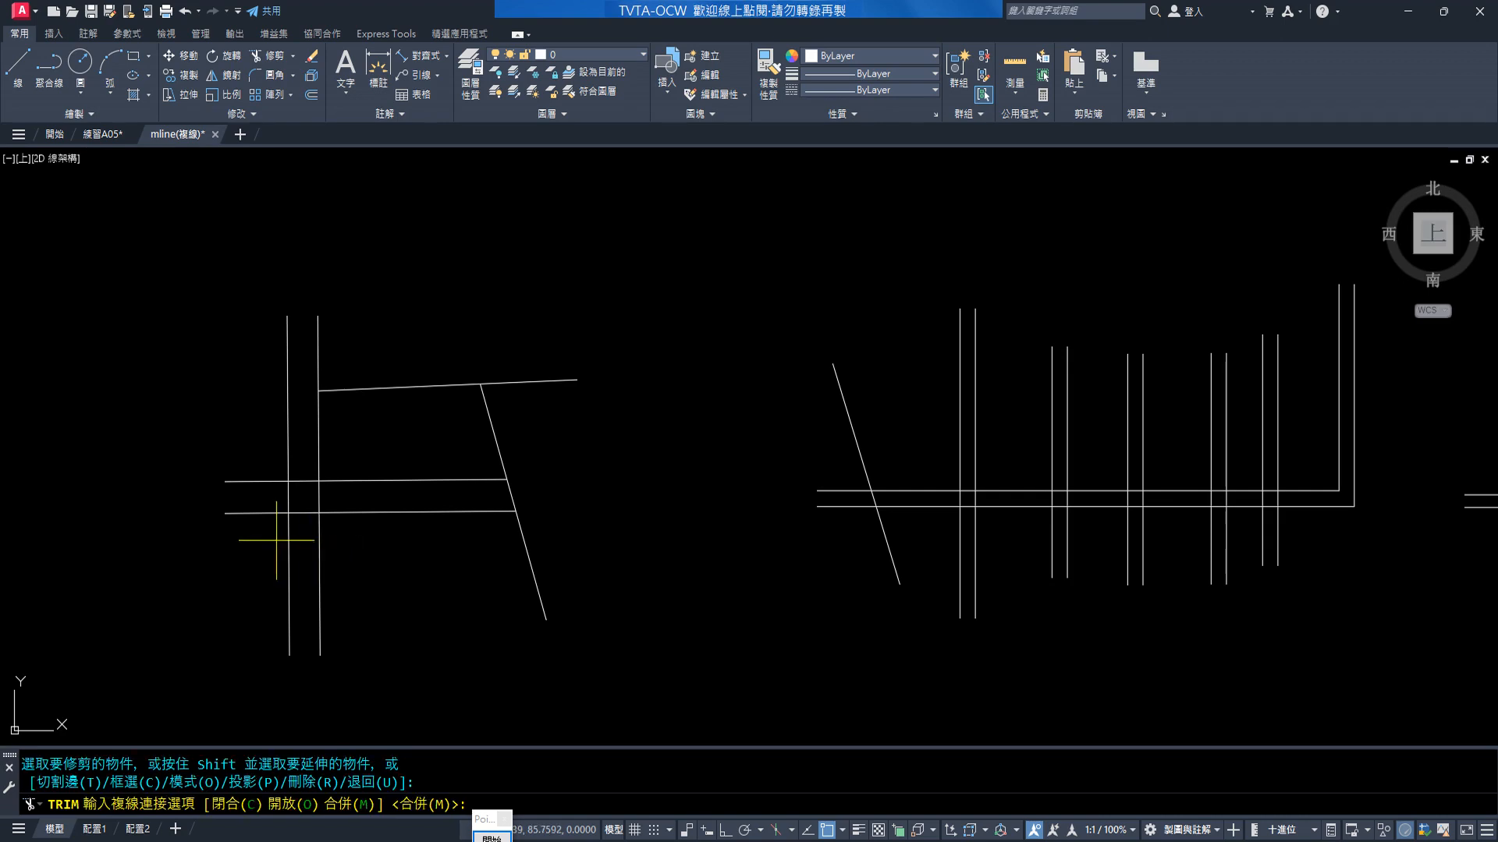
{"action": "key", "text": "Escape"}
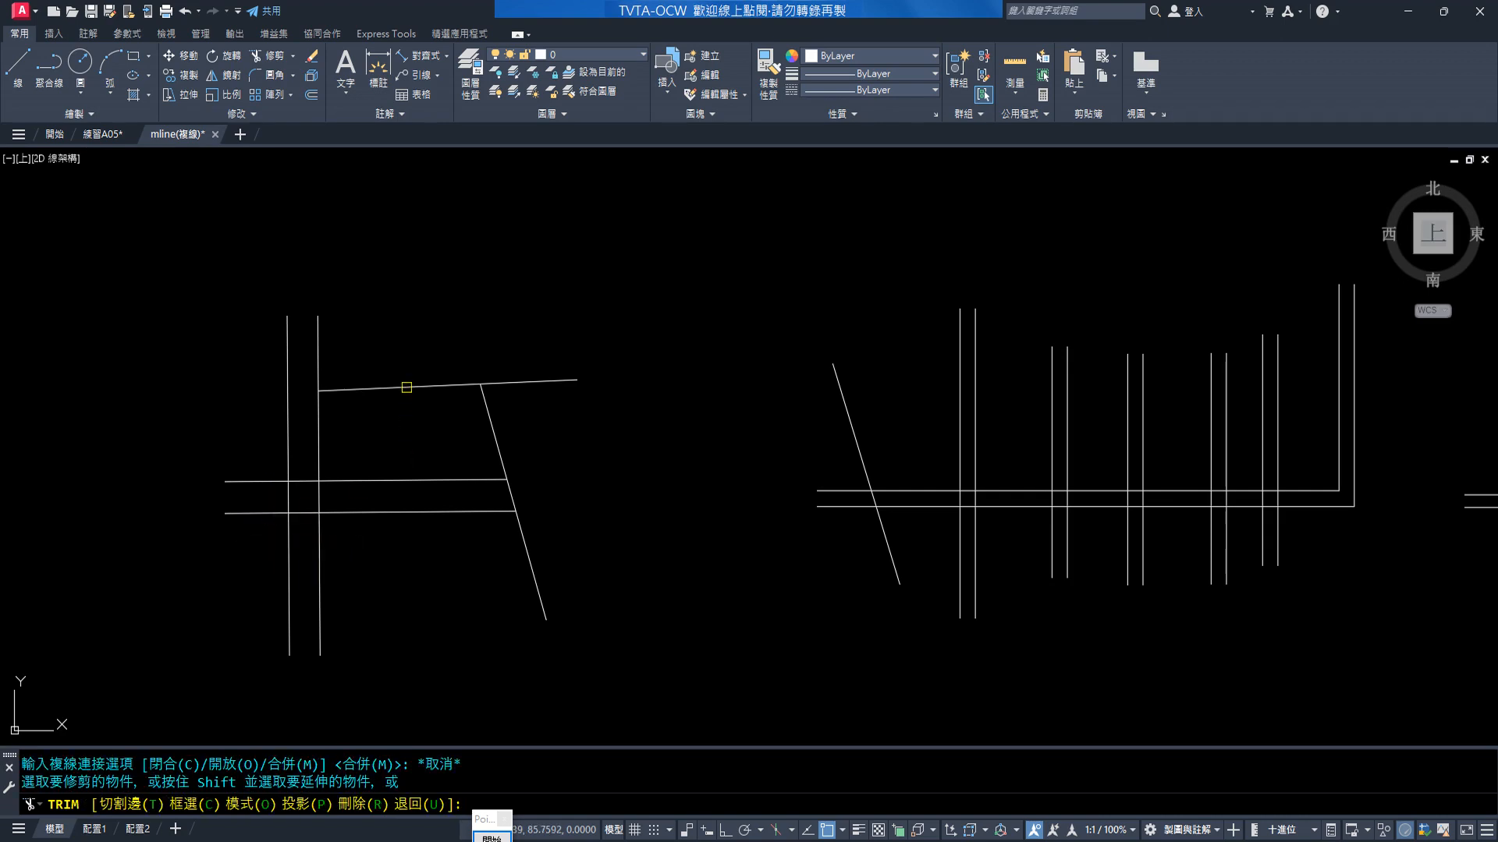
{"action": "key", "text": "Escape"}
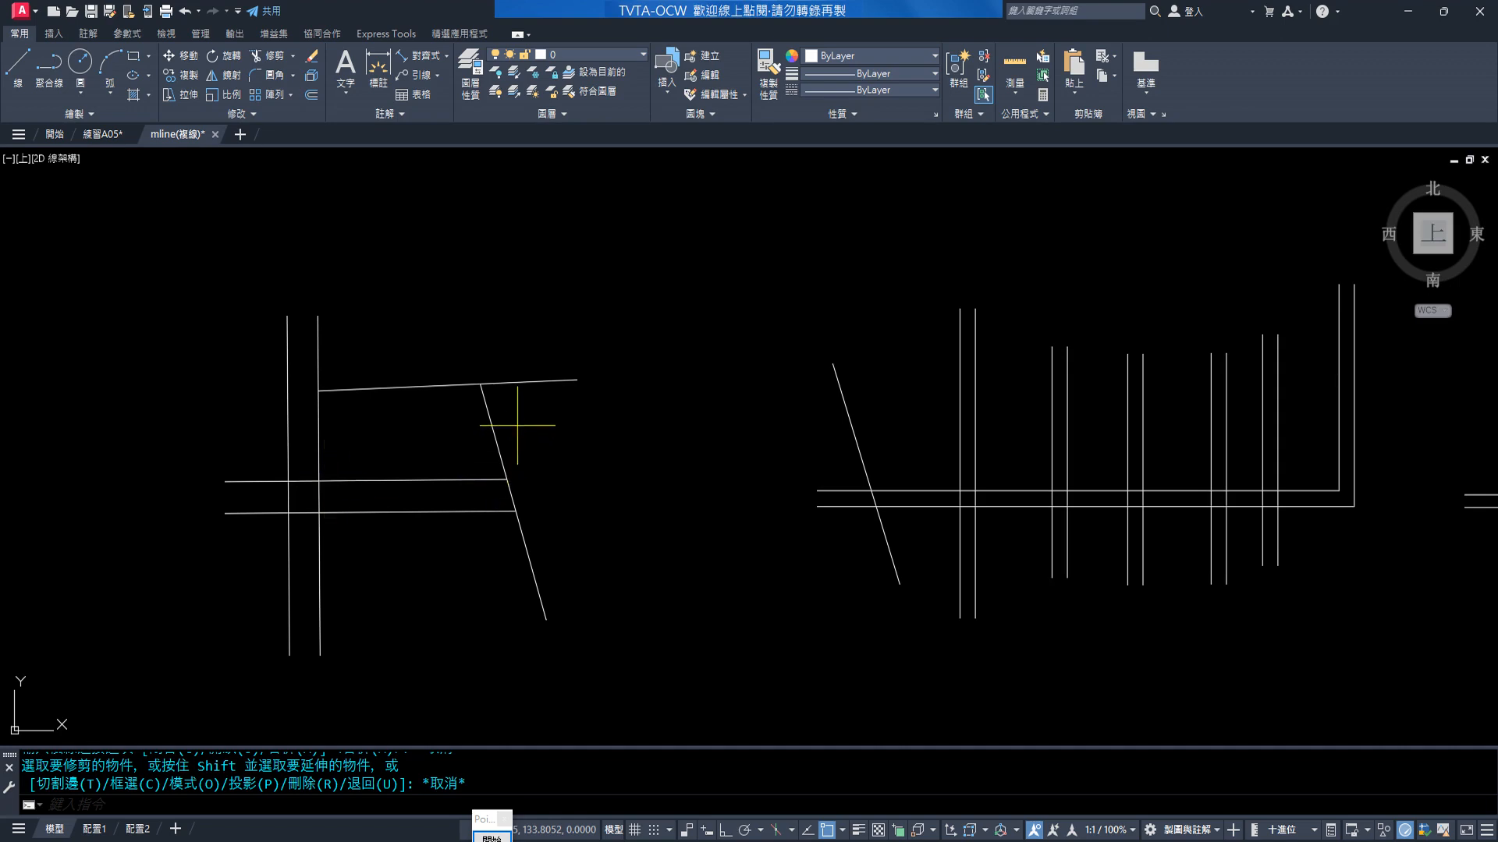
Replace the two plain lines with one slanted line crossing the middle of the horizontal multiline
{"action": "left_click", "coordinate": [518, 427]}
{"action": "left_click", "coordinate": [456, 380]}
{"action": "key", "text": "Delete"}
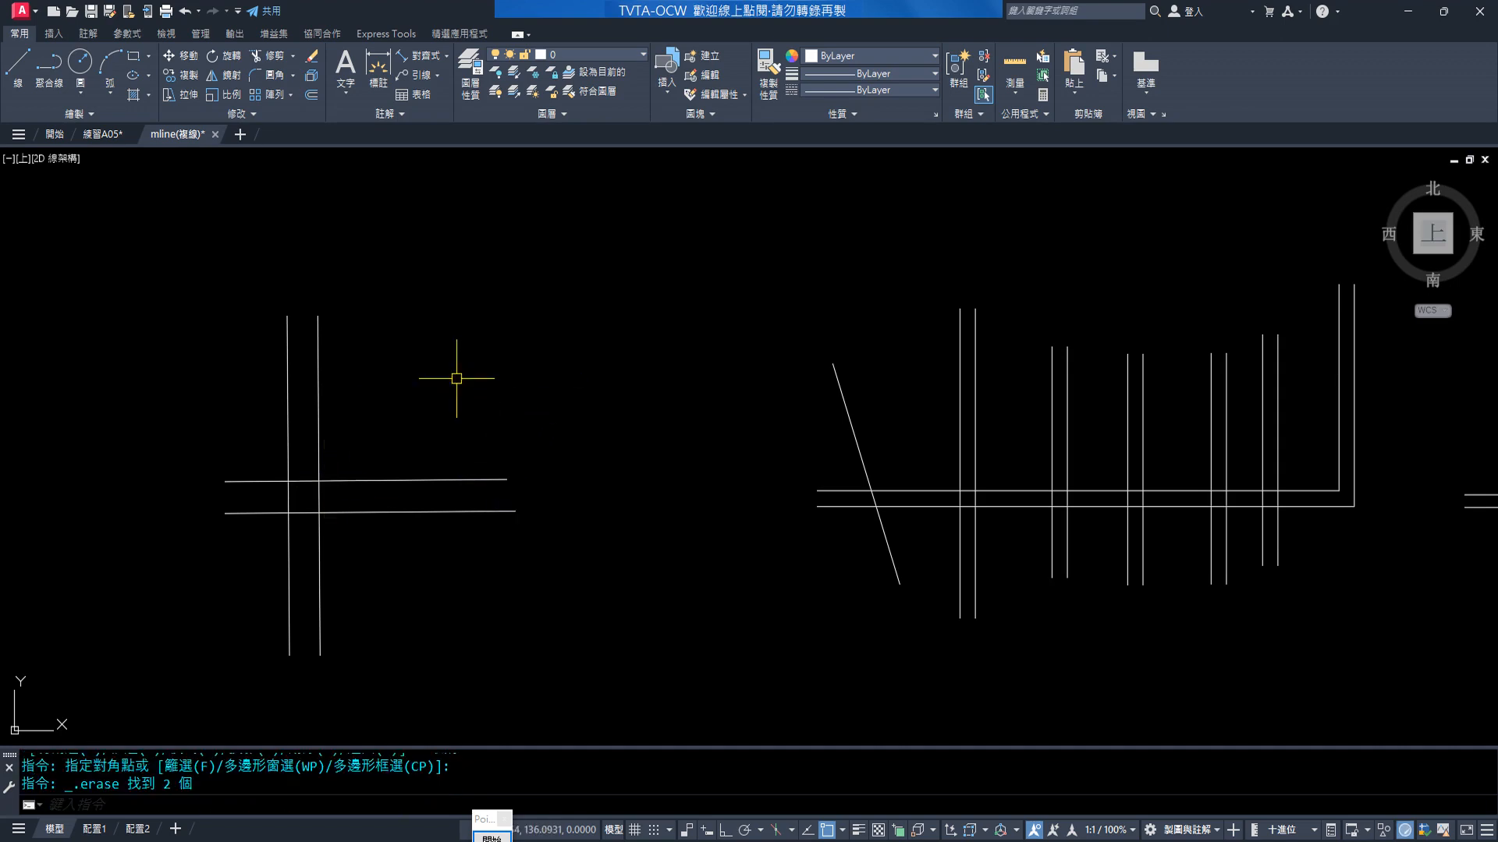
{"action": "type", "text": "l"}
{"action": "key", "text": "Return"}
{"action": "left_click", "coordinate": [374, 390]}
{"action": "left_click", "coordinate": [460, 610]}
{"action": "key", "text": "Escape"}
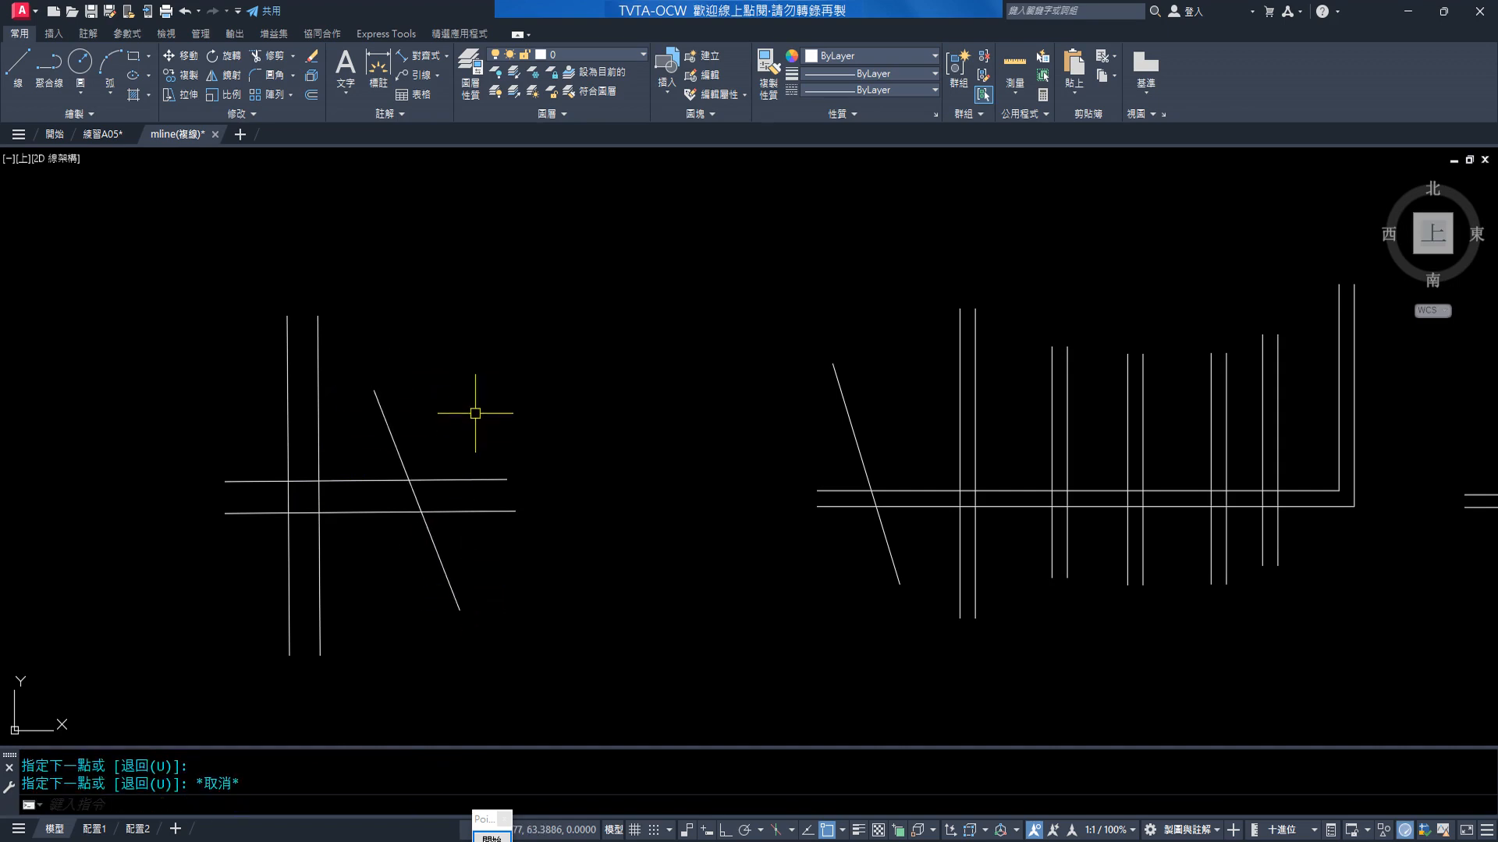
Trim the slanted line above the horizontal multiline and the multiline's end beyond the slanted line
{"action": "type", "text": "tr"}
{"action": "key", "text": "Return"}
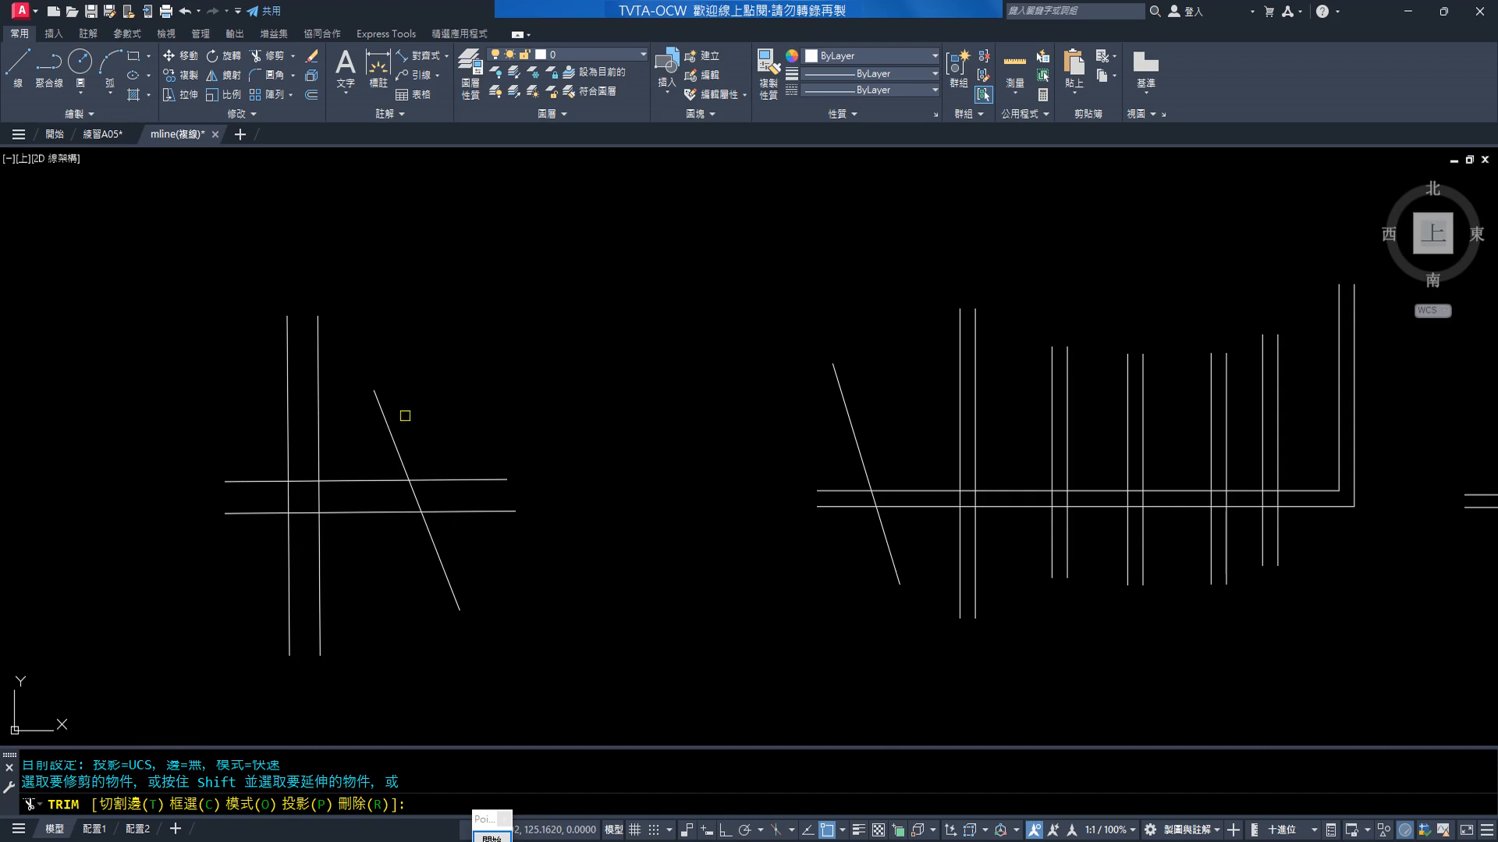
{"action": "left_click", "coordinate": [392, 443]}
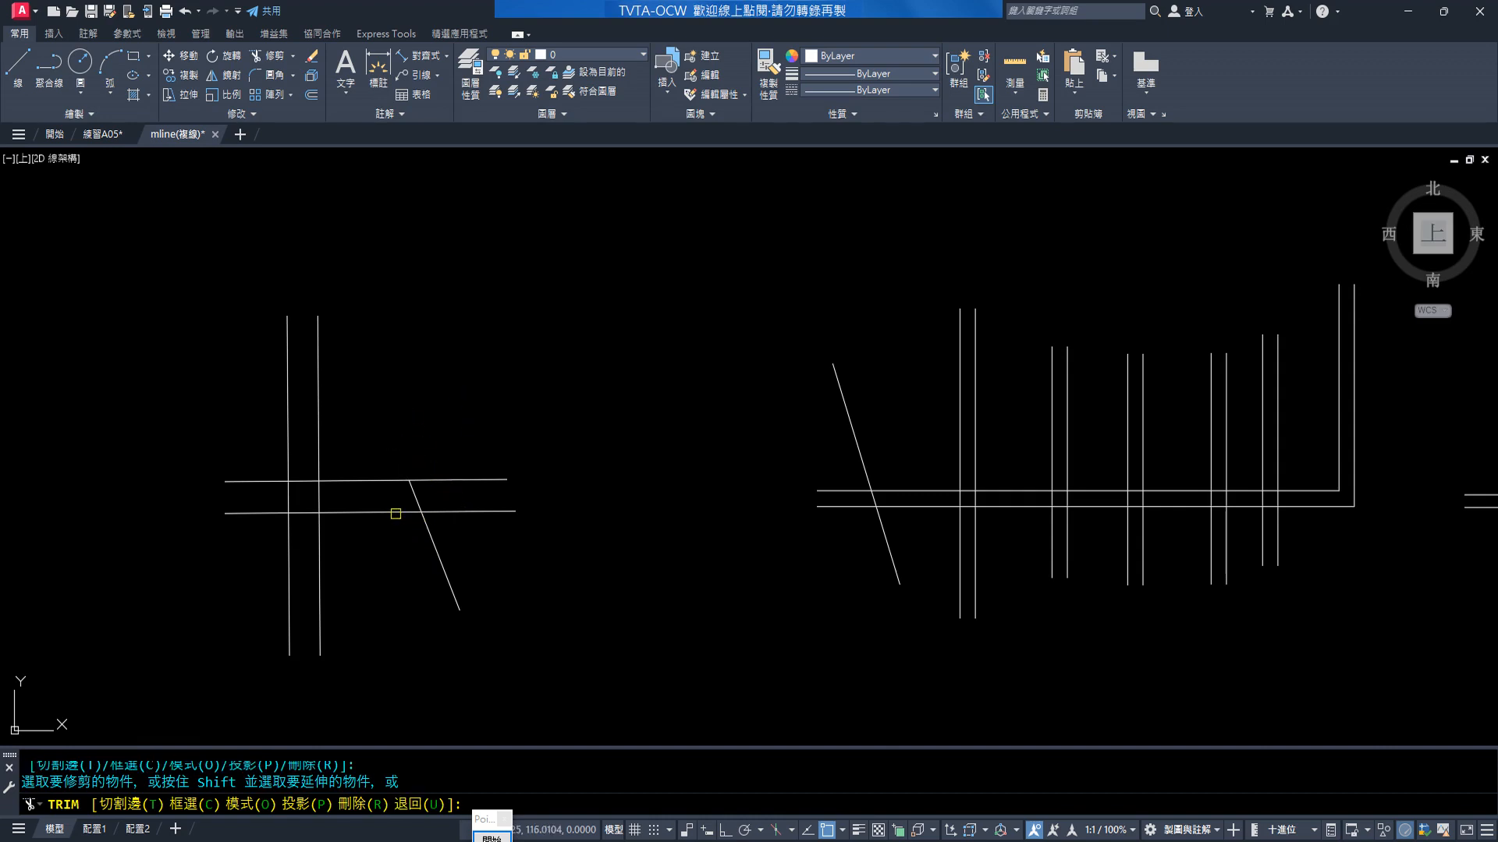
{"action": "left_click", "coordinate": [395, 513]}
{"action": "key", "text": "Escape"}
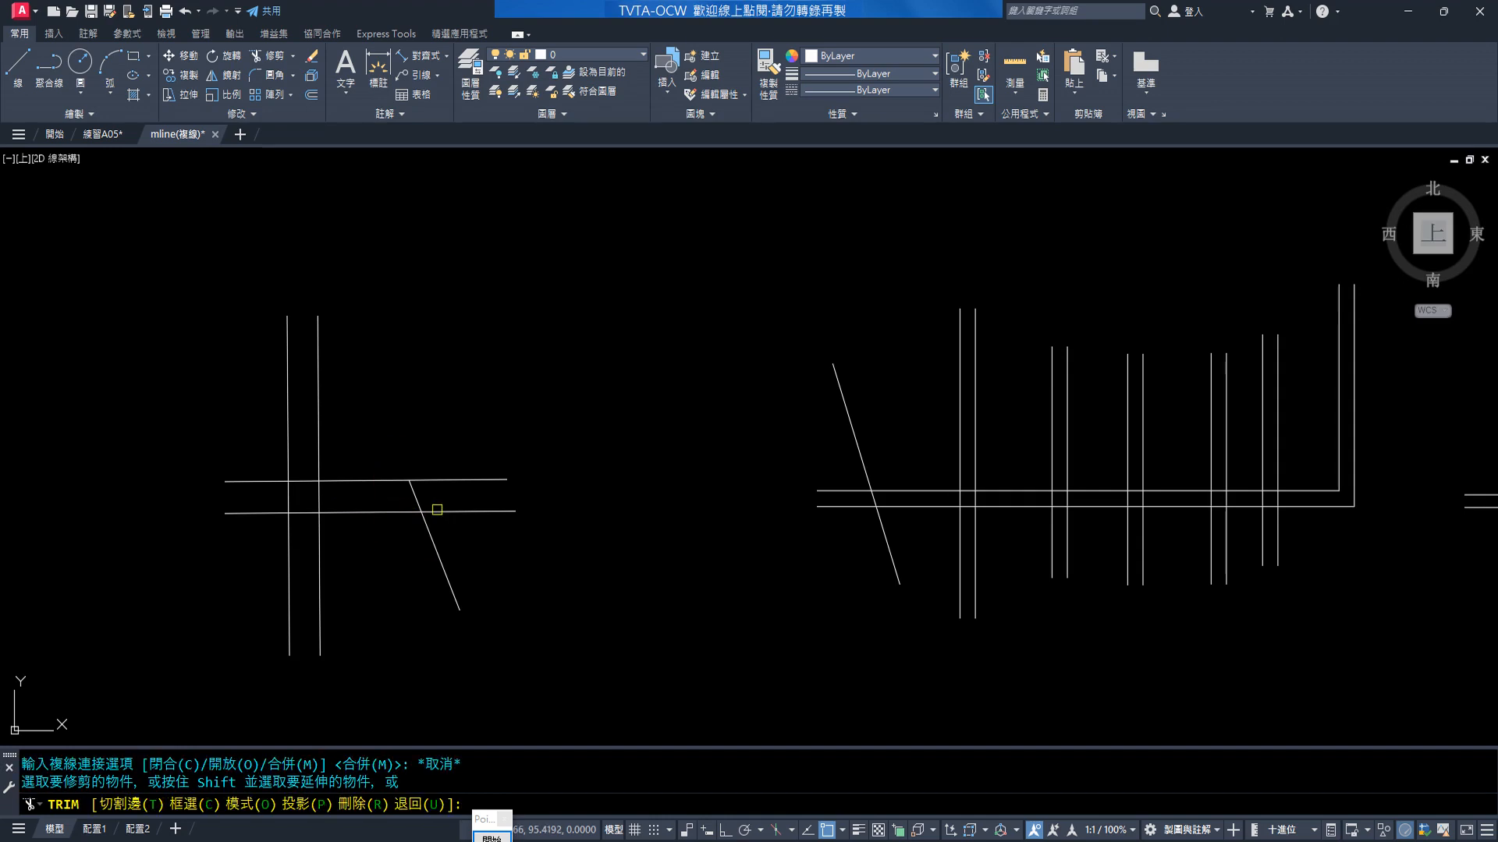
{"action": "left_click", "coordinate": [437, 510]}
{"action": "key", "text": "Escape"}
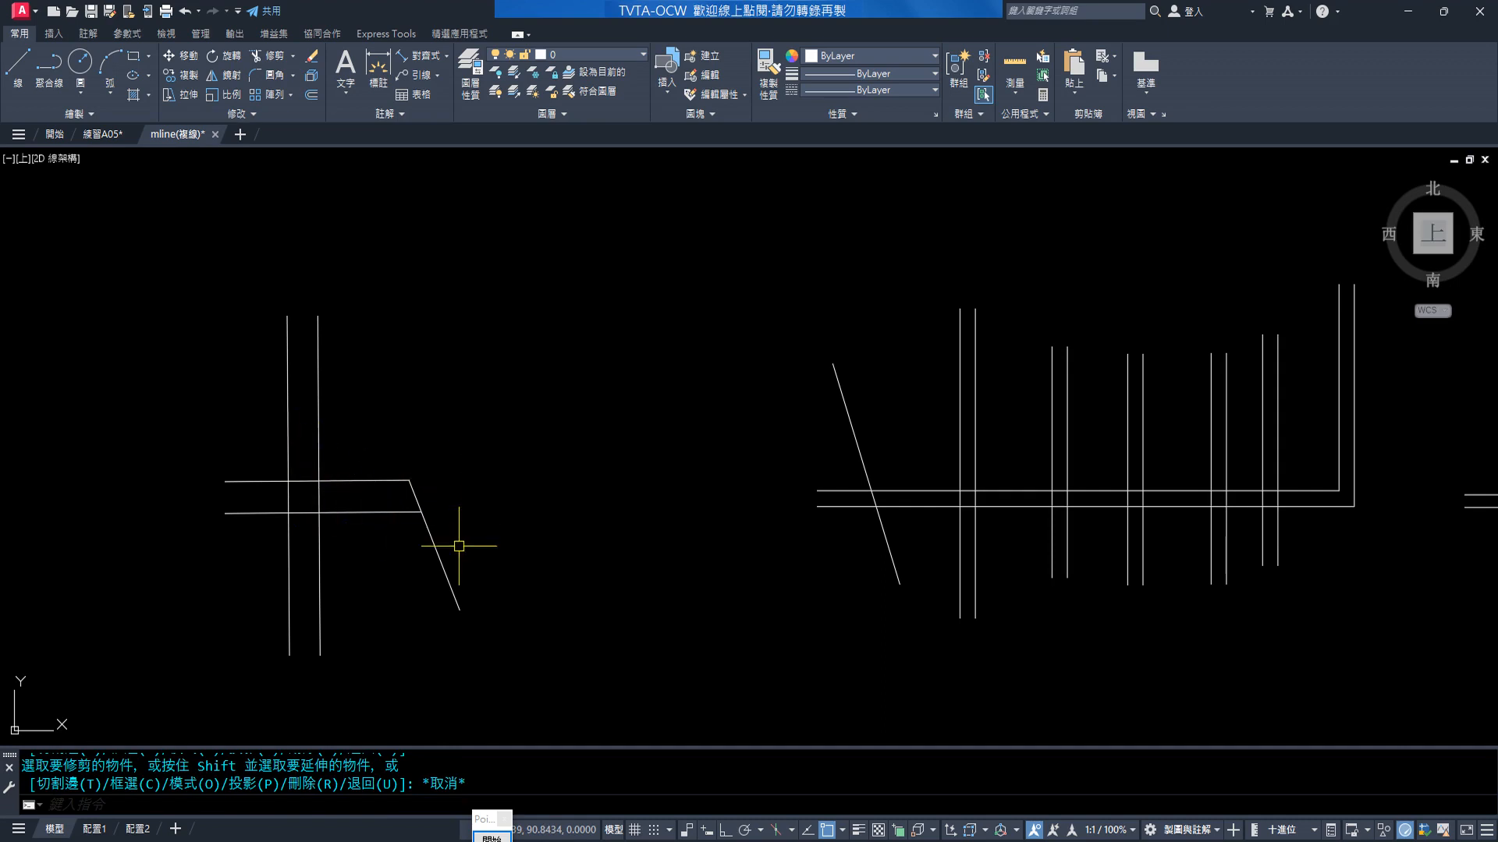
Erase the practice multilines with their slanted line, plus the slanted line crossing the L-shaped multiline's free end
{"action": "left_click", "coordinate": [462, 518]}
{"action": "left_click", "coordinate": [274, 421]}
{"action": "key", "text": "Delete"}
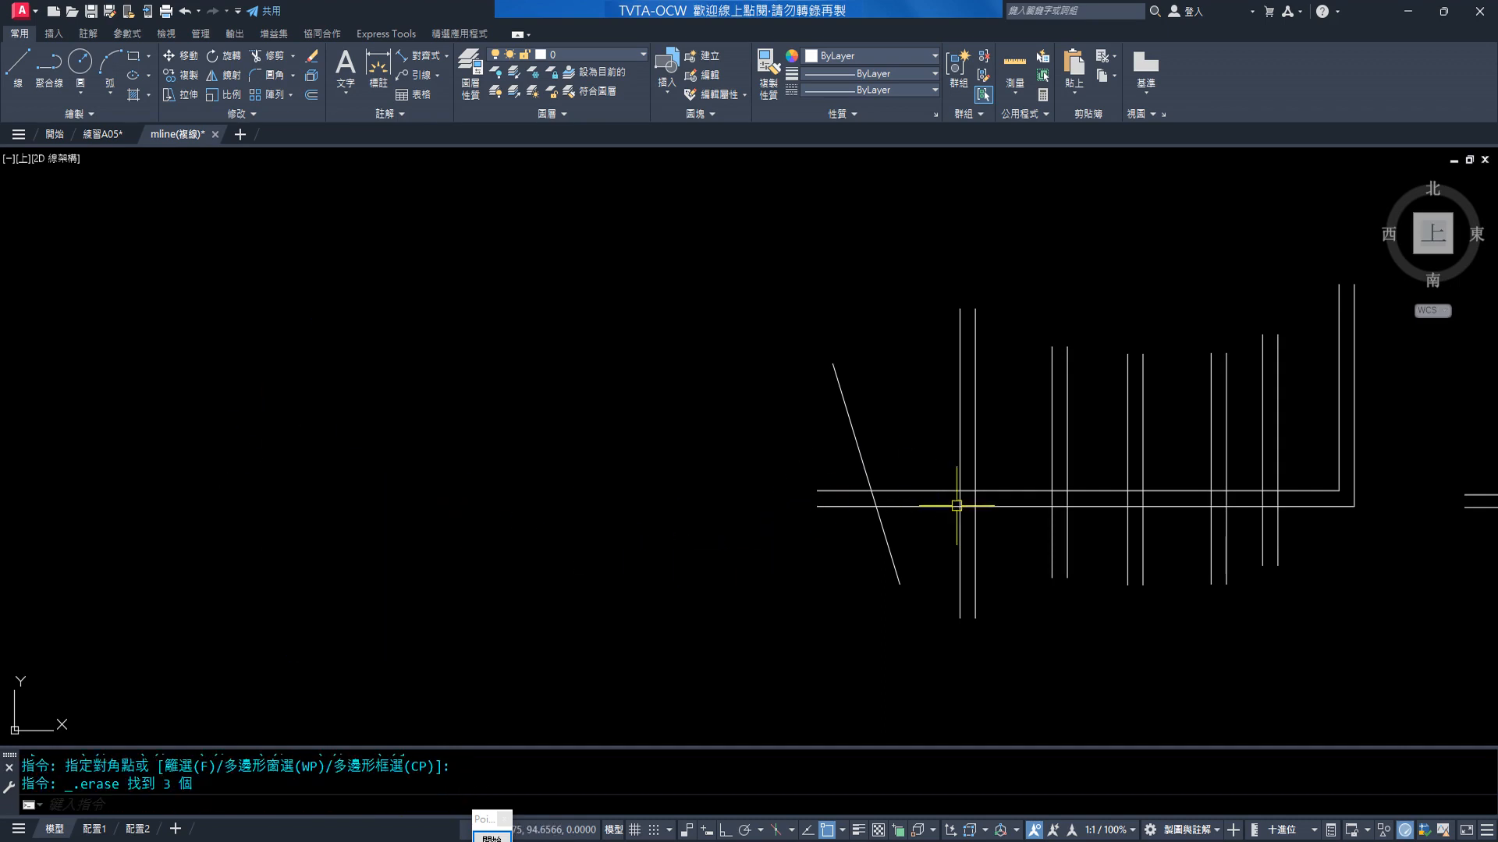
{"action": "middle_click_drag", "start_coordinate": [955, 506], "coordinate": [277, 475]}
{"action": "middle_click_drag", "start_coordinate": [602, 485], "coordinate": [585, 503]}
{"action": "left_click", "coordinate": [161, 443]}
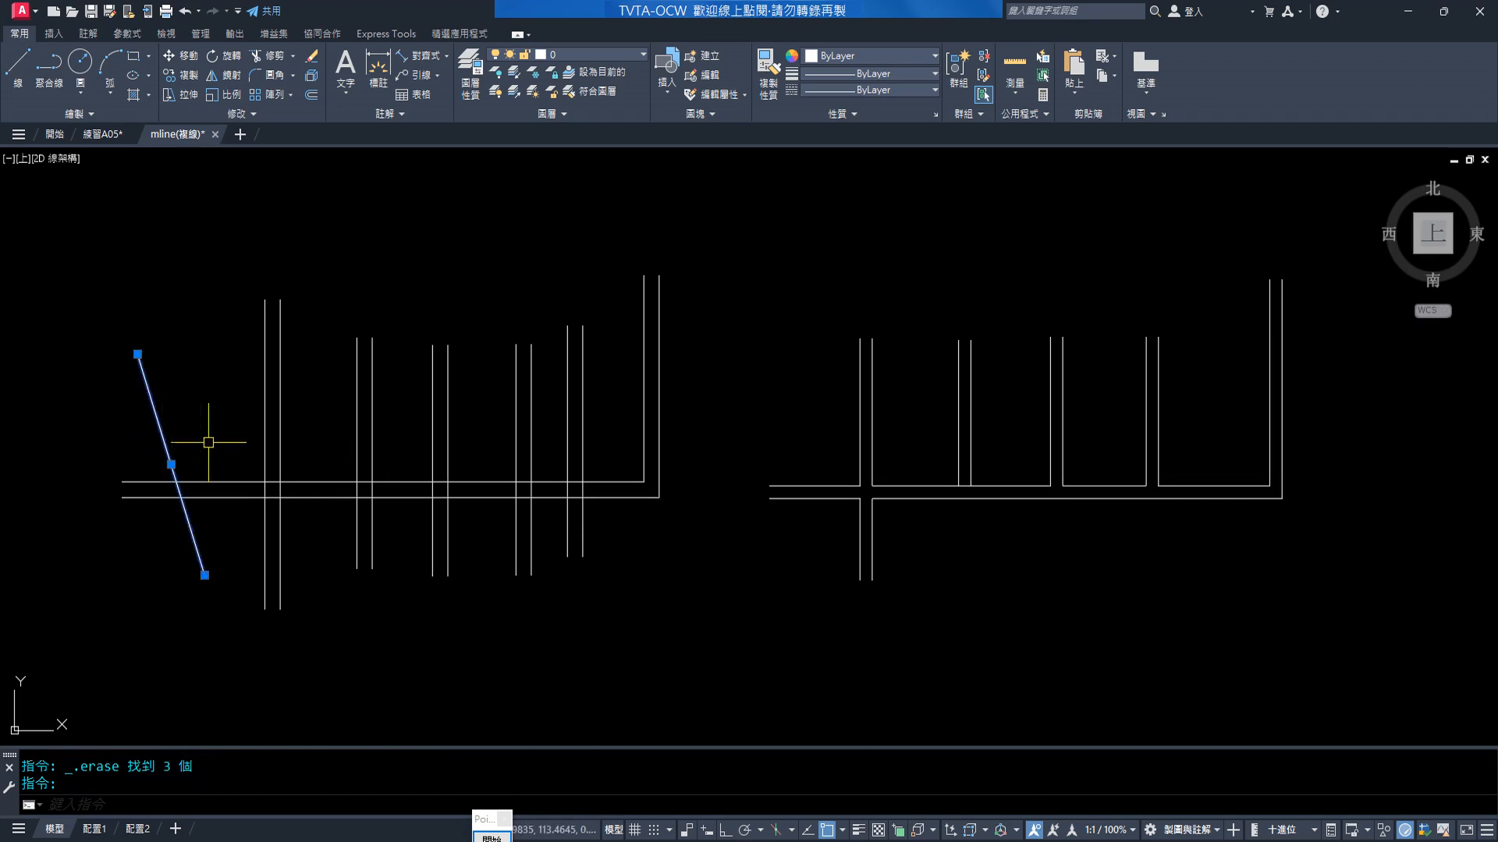
{"action": "key", "text": "Delete"}
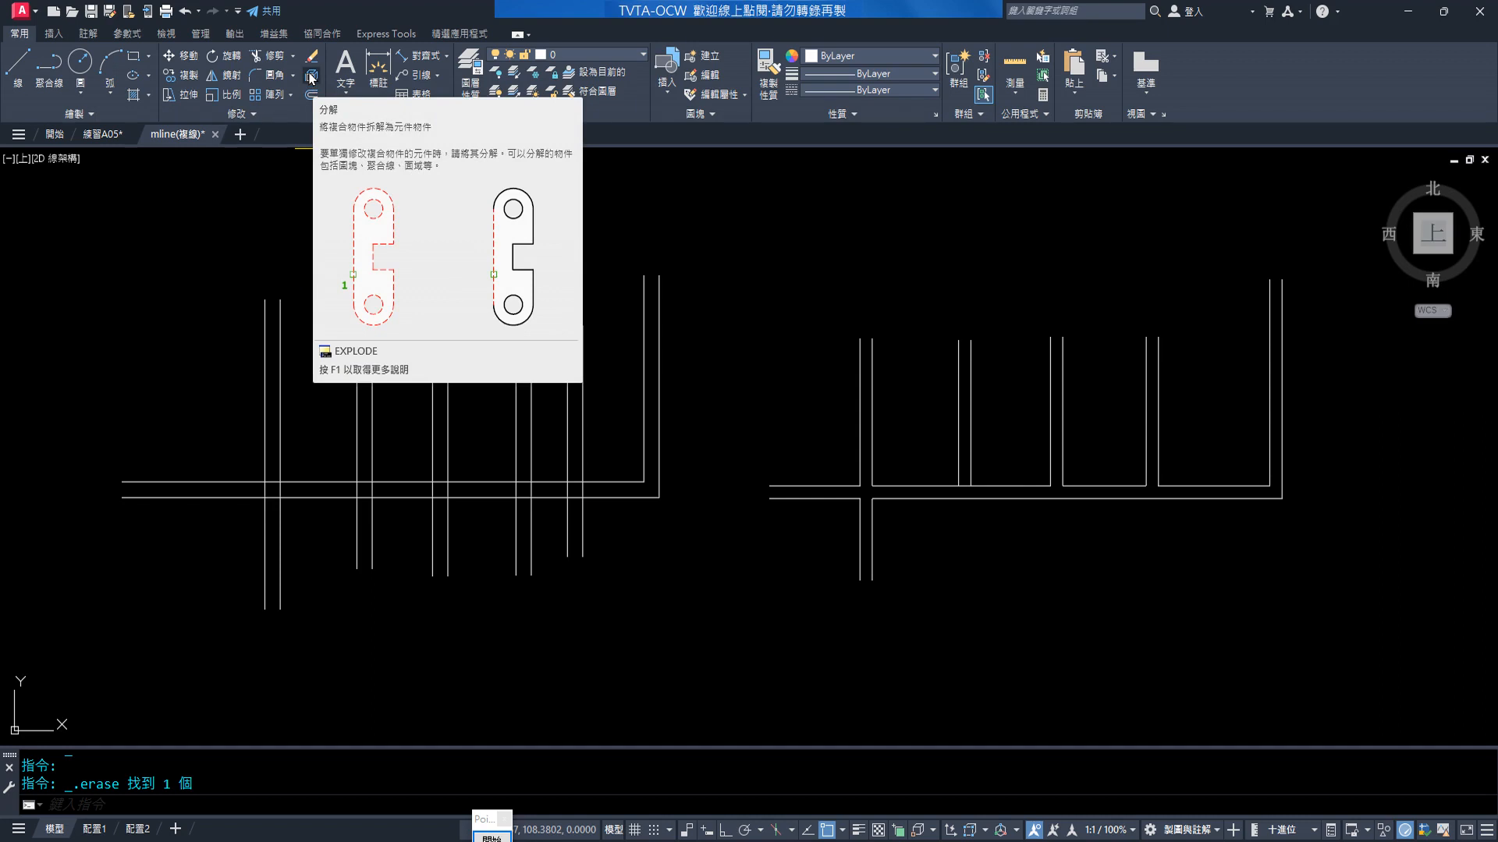
Open the multiline editing tools from the L-shaped multiline and consult the Mledit section of AutoCAD-2D.pdf in Adobe Acrobat Reader
{"action": "key", "text": "Escape"}
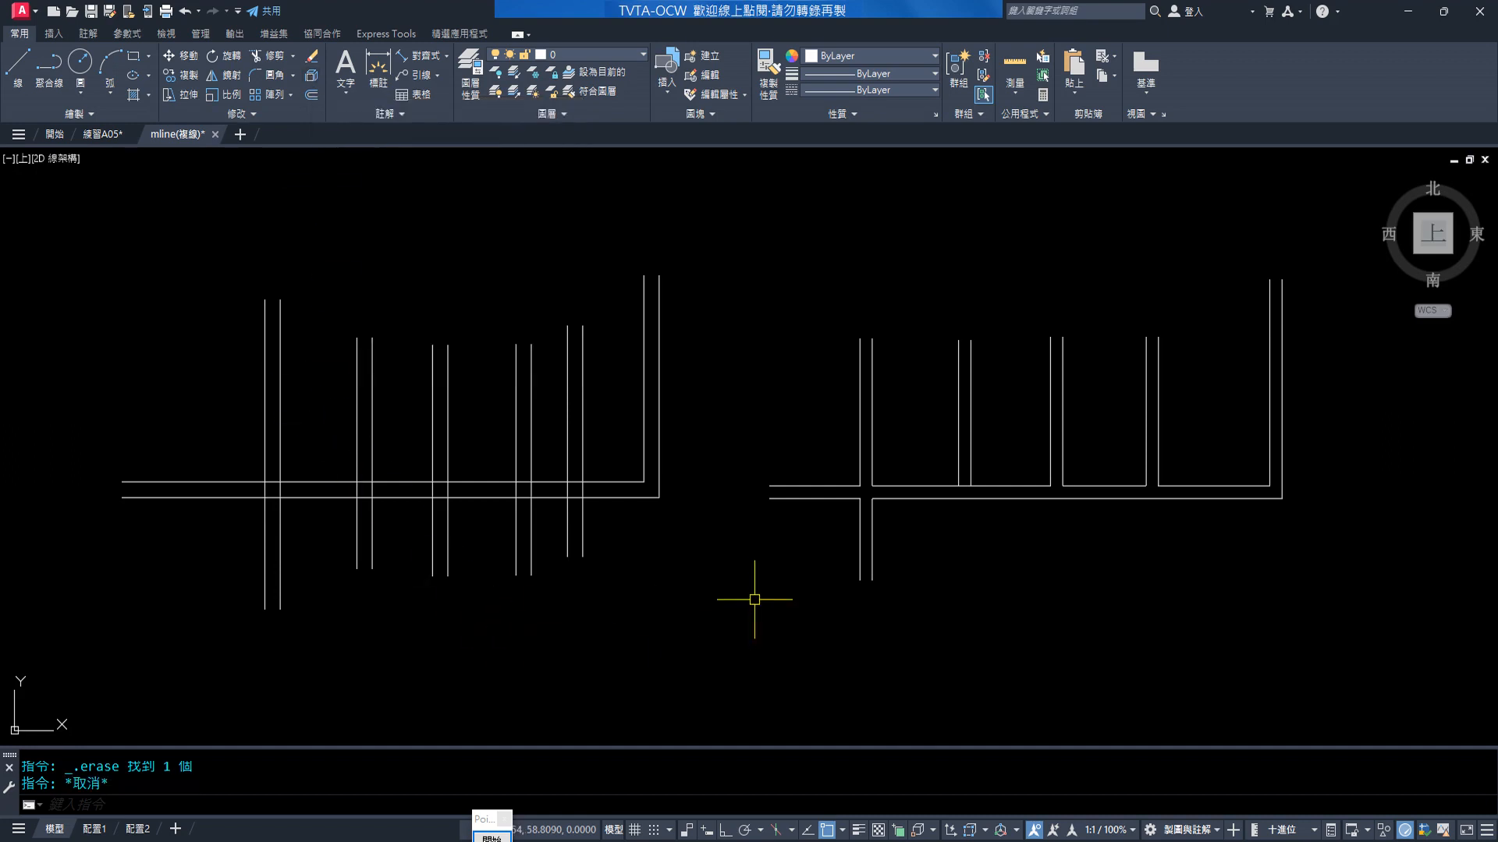
{"action": "double_click", "coordinate": [330, 485]}
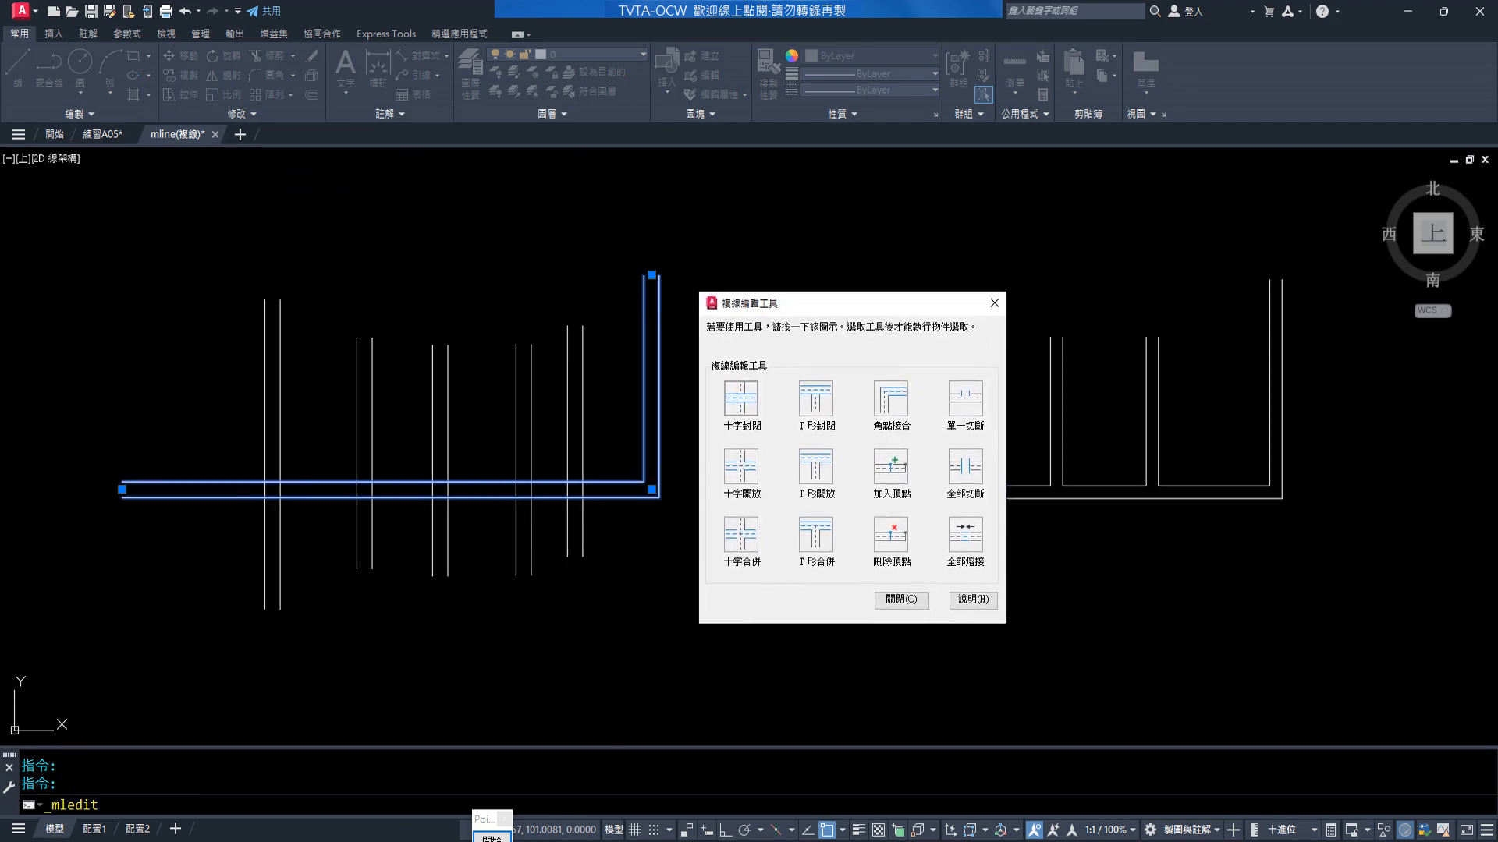
{"action": "mouse_move", "coordinate": [211, 838]}
{"action": "left_click", "coordinate": [211, 780]}
{"action": "scroll", "coordinate": [499, 476], "scroll_direction": "down", "scroll_amount": 8}
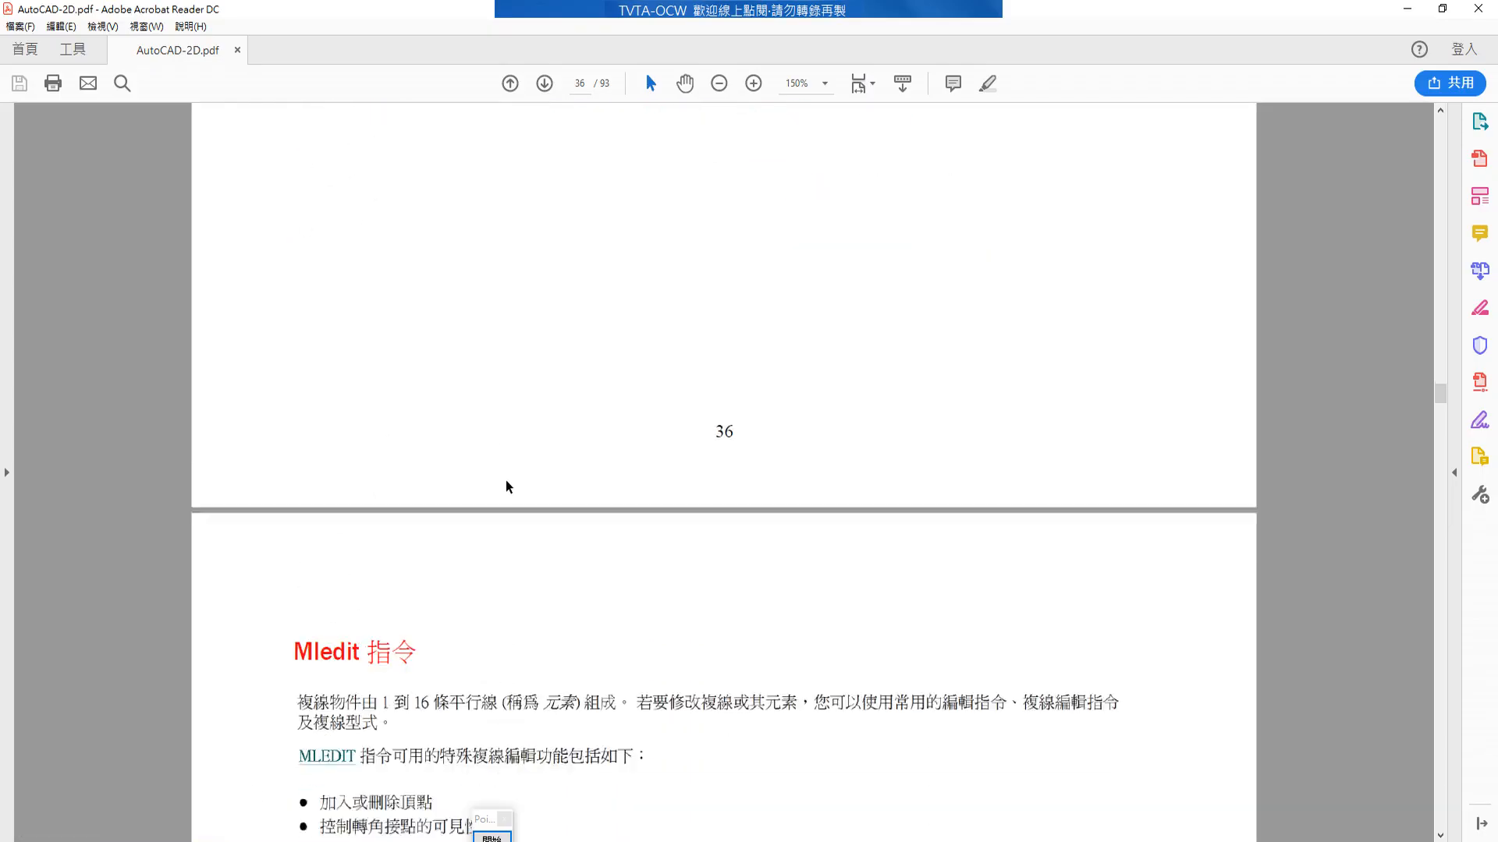
{"action": "scroll", "coordinate": [507, 486], "scroll_direction": "down", "scroll_amount": 5}
{"action": "scroll", "coordinate": [511, 474], "scroll_direction": "down", "scroll_amount": 6}
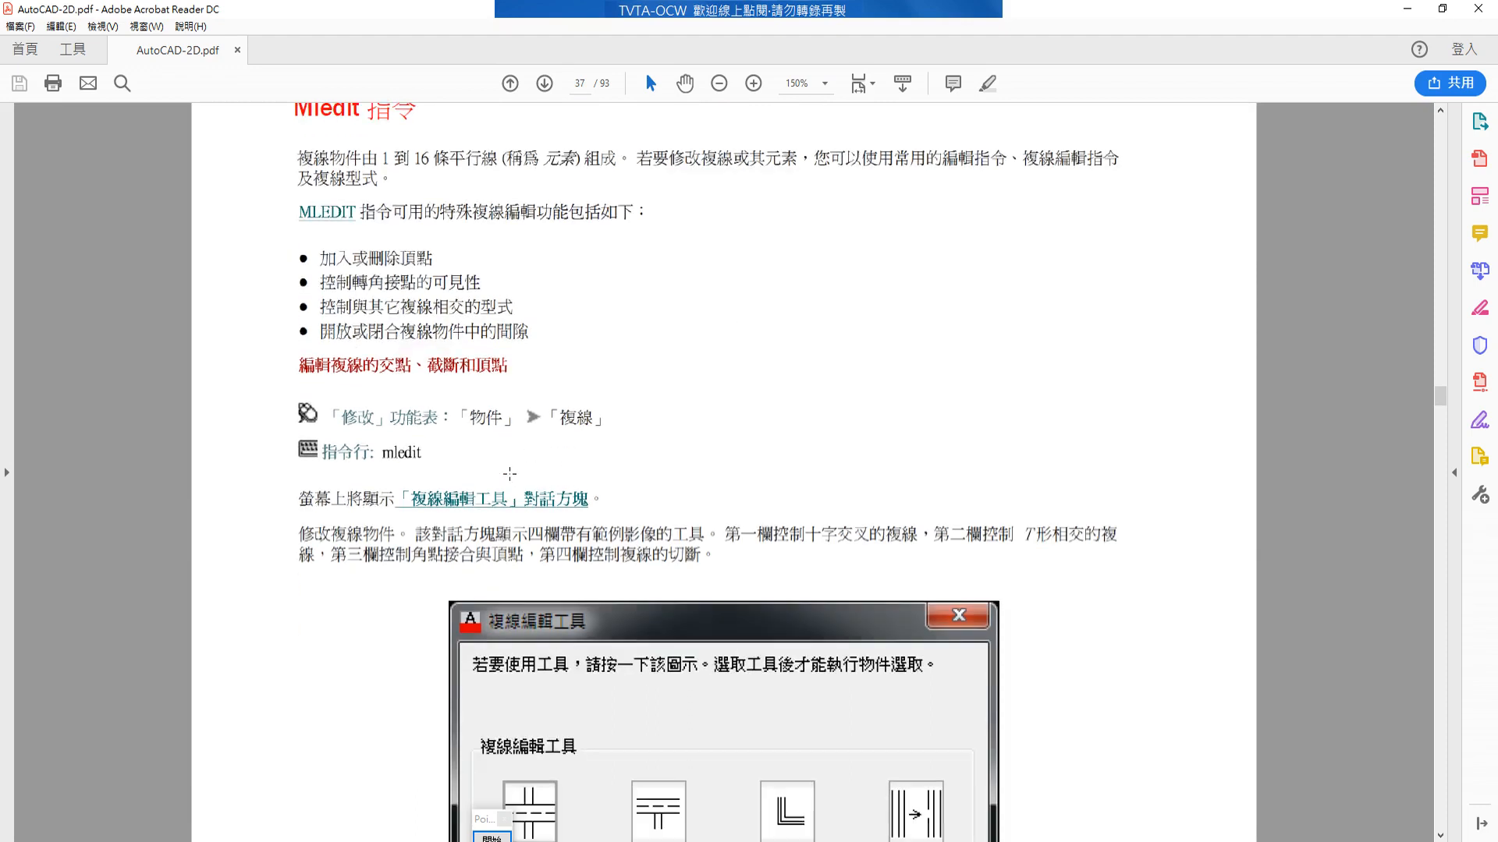
{"action": "scroll", "coordinate": [515, 461], "scroll_direction": "down", "scroll_amount": 1}
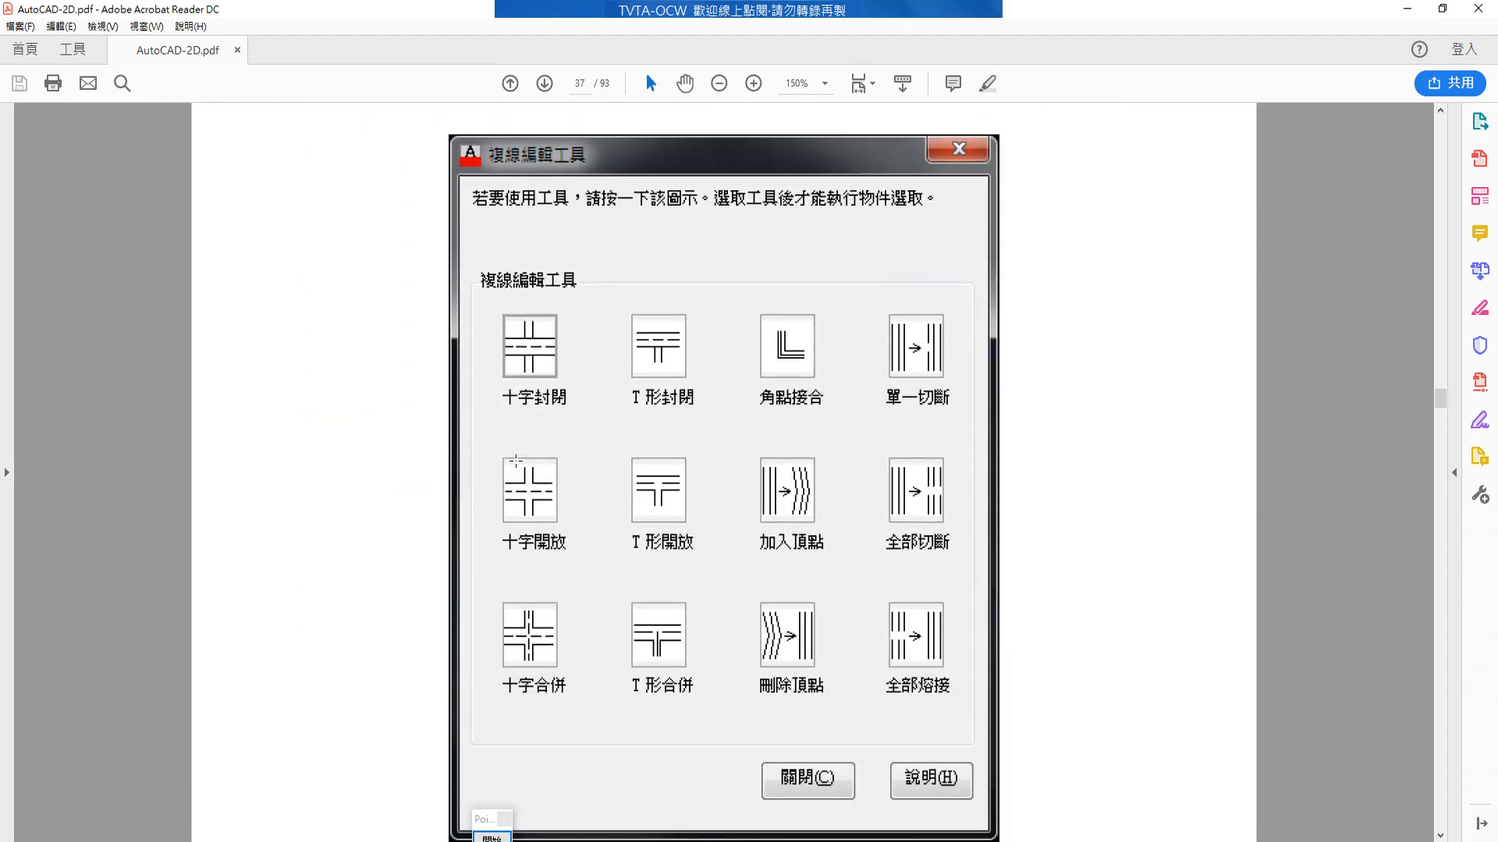
Use the screen pen to underline 十字封閉 and 角點接合 and trace the corner shape on the 角點接合 picture
{"action": "left_click", "coordinate": [491, 837]}
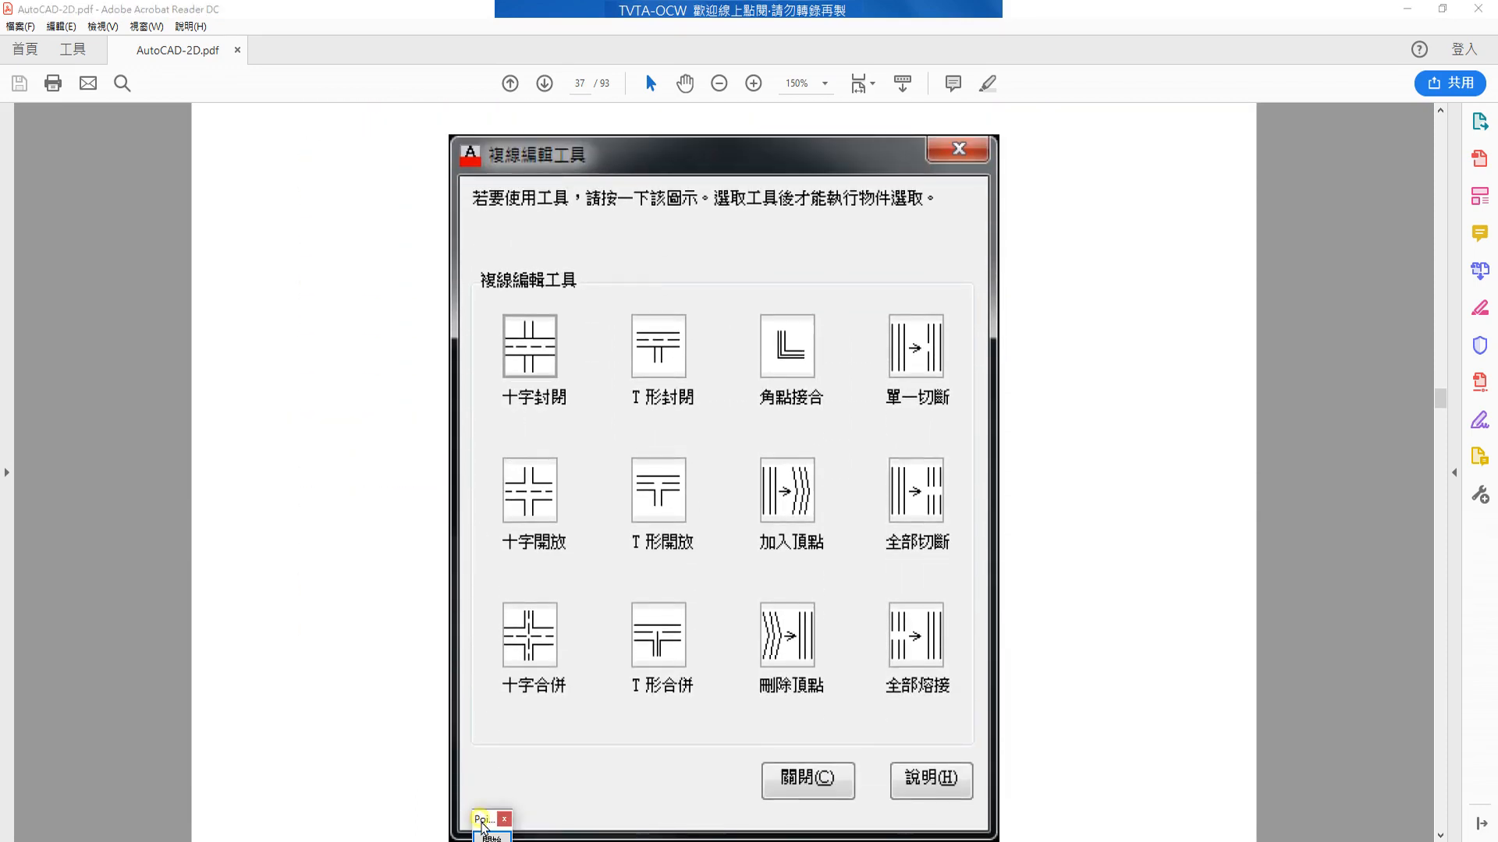
{"action": "left_click_drag", "start_coordinate": [507, 406], "coordinate": [549, 383]}
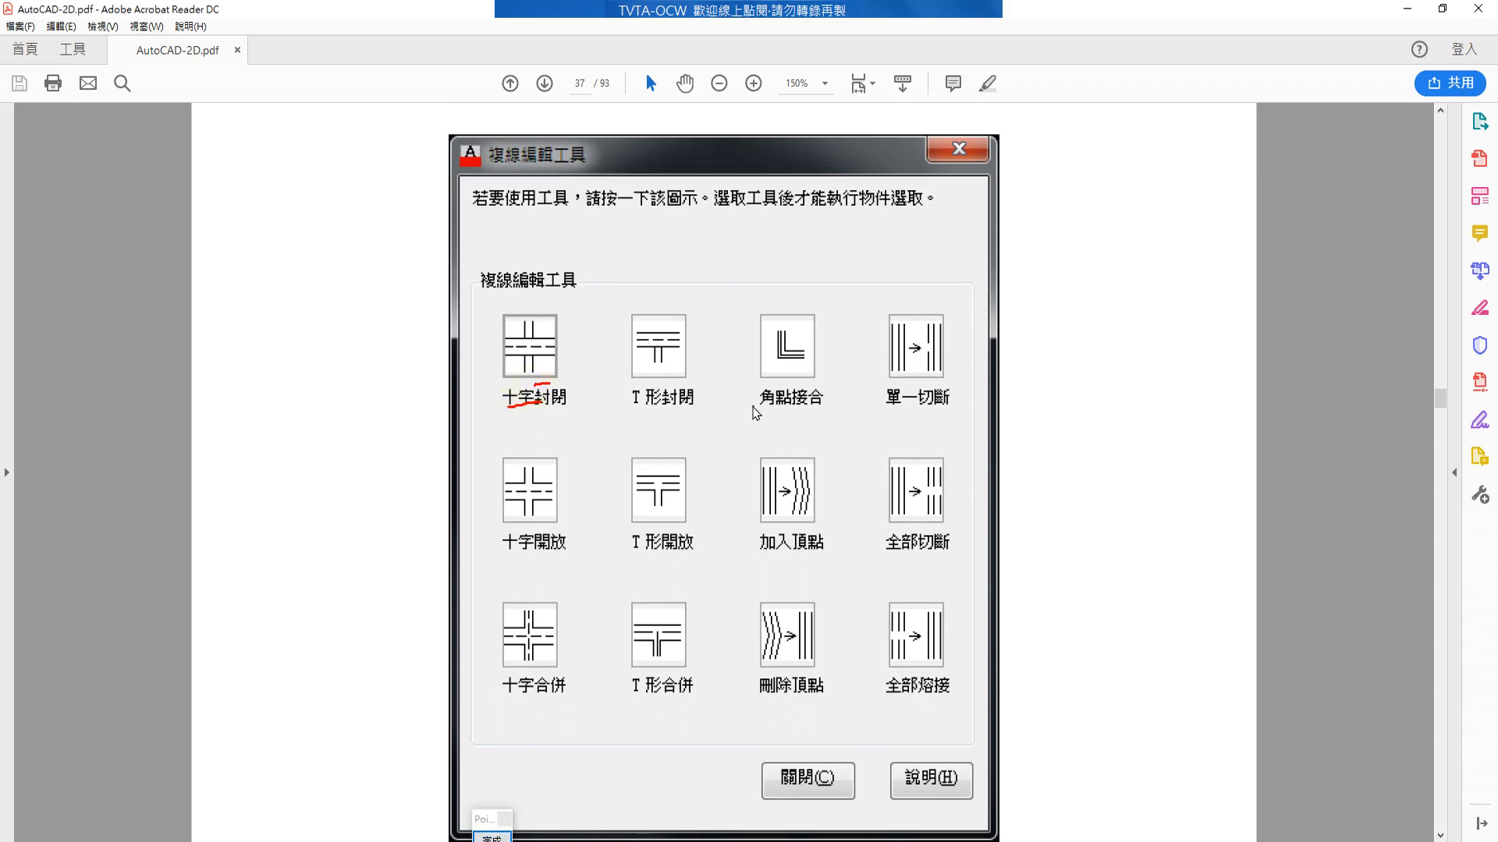
{"action": "mouse_move", "coordinate": [755, 406]}
{"action": "left_mouse_down"}
{"action": "mouse_move", "coordinate": [811, 405]}
{"action": "mouse_move", "coordinate": [831, 381]}
{"action": "left_mouse_up"}
{"action": "left_click_drag", "start_coordinate": [753, 414], "coordinate": [821, 414]}
{"action": "key", "text": "Escape"}
{"action": "mouse_move", "coordinate": [771, 334]}
{"action": "left_mouse_down"}
{"action": "mouse_move", "coordinate": [800, 364]}
{"action": "mouse_move", "coordinate": [813, 351]}
{"action": "left_mouse_up"}
Sketch two crossing double lines and an L-shaped corner joint beside the dialog picture, and underline 角點接合
{"action": "left_click_drag", "start_coordinate": [1060, 295], "coordinate": [1194, 295]}
{"action": "left_click_drag", "start_coordinate": [1064, 346], "coordinate": [1279, 342]}
{"action": "left_click_drag", "start_coordinate": [1098, 255], "coordinate": [1101, 401]}
{"action": "left_click_drag", "start_coordinate": [1109, 259], "coordinate": [1133, 383]}
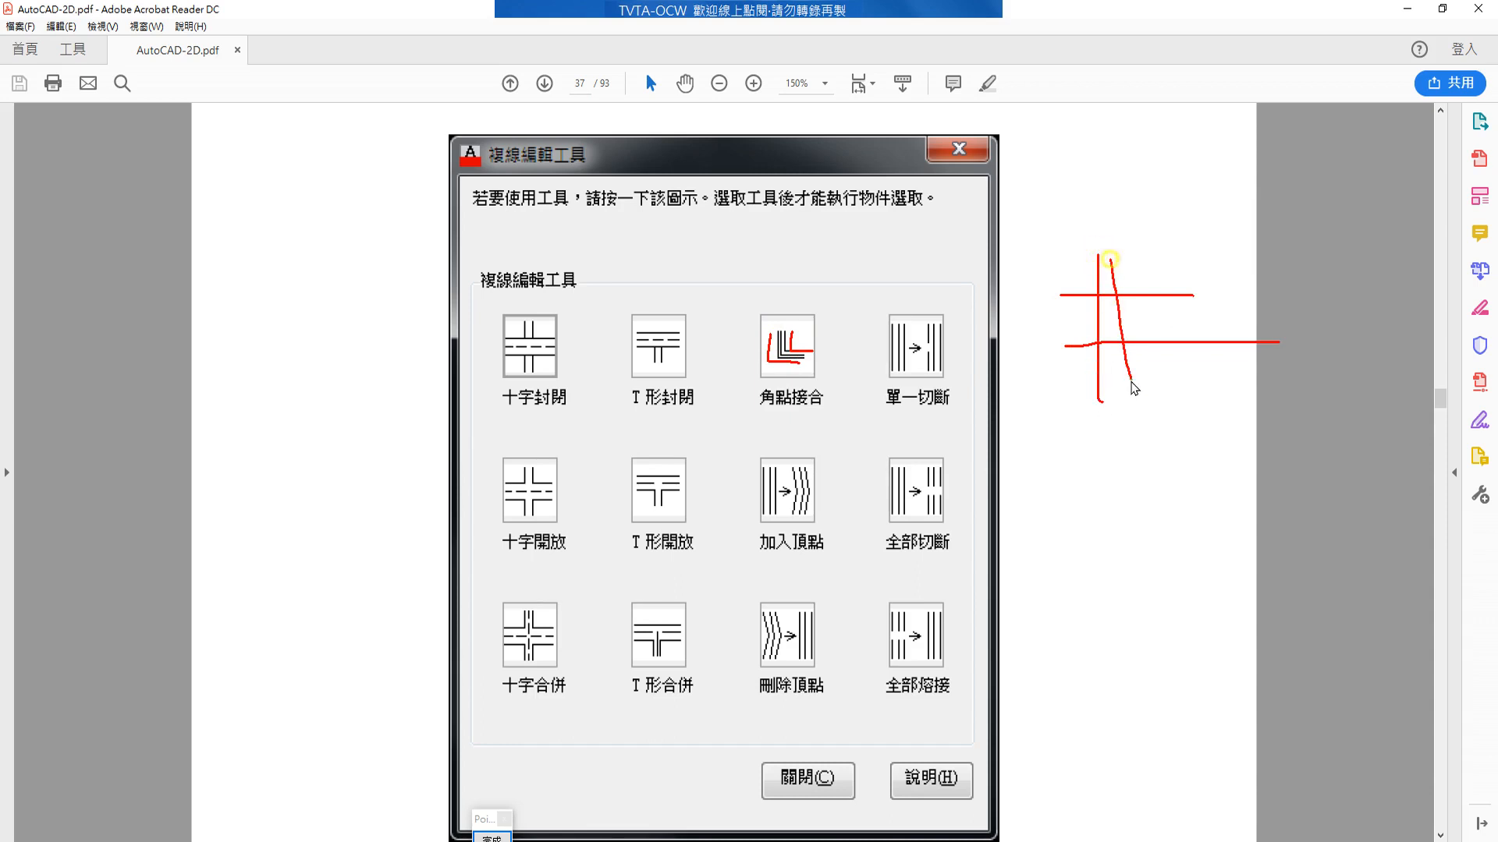
{"action": "mouse_move", "coordinate": [1112, 485]}
{"action": "left_mouse_down"}
{"action": "mouse_move", "coordinate": [1198, 540]}
{"action": "mouse_move", "coordinate": [1089, 568]}
{"action": "mouse_move", "coordinate": [1198, 572]}
{"action": "left_mouse_up"}
{"action": "left_click_drag", "start_coordinate": [754, 414], "coordinate": [798, 416]}
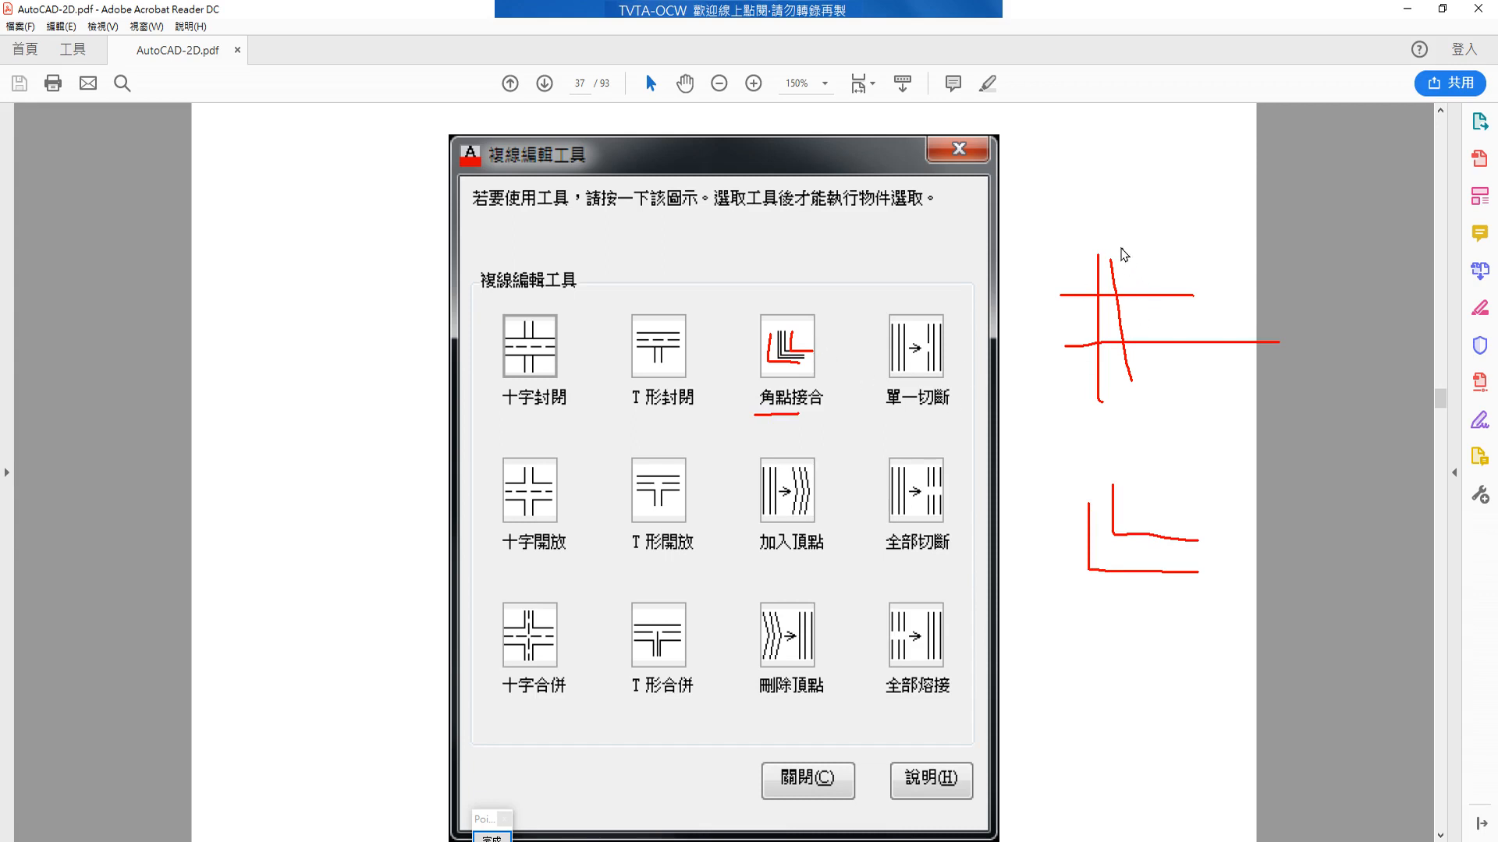
Box the pick ends on the crossing sketch, add a sketch of the opposite corner joint, and underline T 形開放
{"action": "mouse_move", "coordinate": [1111, 229]}
{"action": "left_mouse_down"}
{"action": "mouse_move", "coordinate": [1126, 234]}
{"action": "mouse_move", "coordinate": [1108, 262]}
{"action": "mouse_move", "coordinate": [1180, 290]}
{"action": "left_mouse_up"}
{"action": "left_click_drag", "start_coordinate": [1072, 639], "coordinate": [1162, 726]}
{"action": "mouse_move", "coordinate": [1079, 679]}
{"action": "left_mouse_down"}
{"action": "mouse_move", "coordinate": [1127, 676]}
{"action": "mouse_move", "coordinate": [1129, 733]}
{"action": "left_mouse_up"}
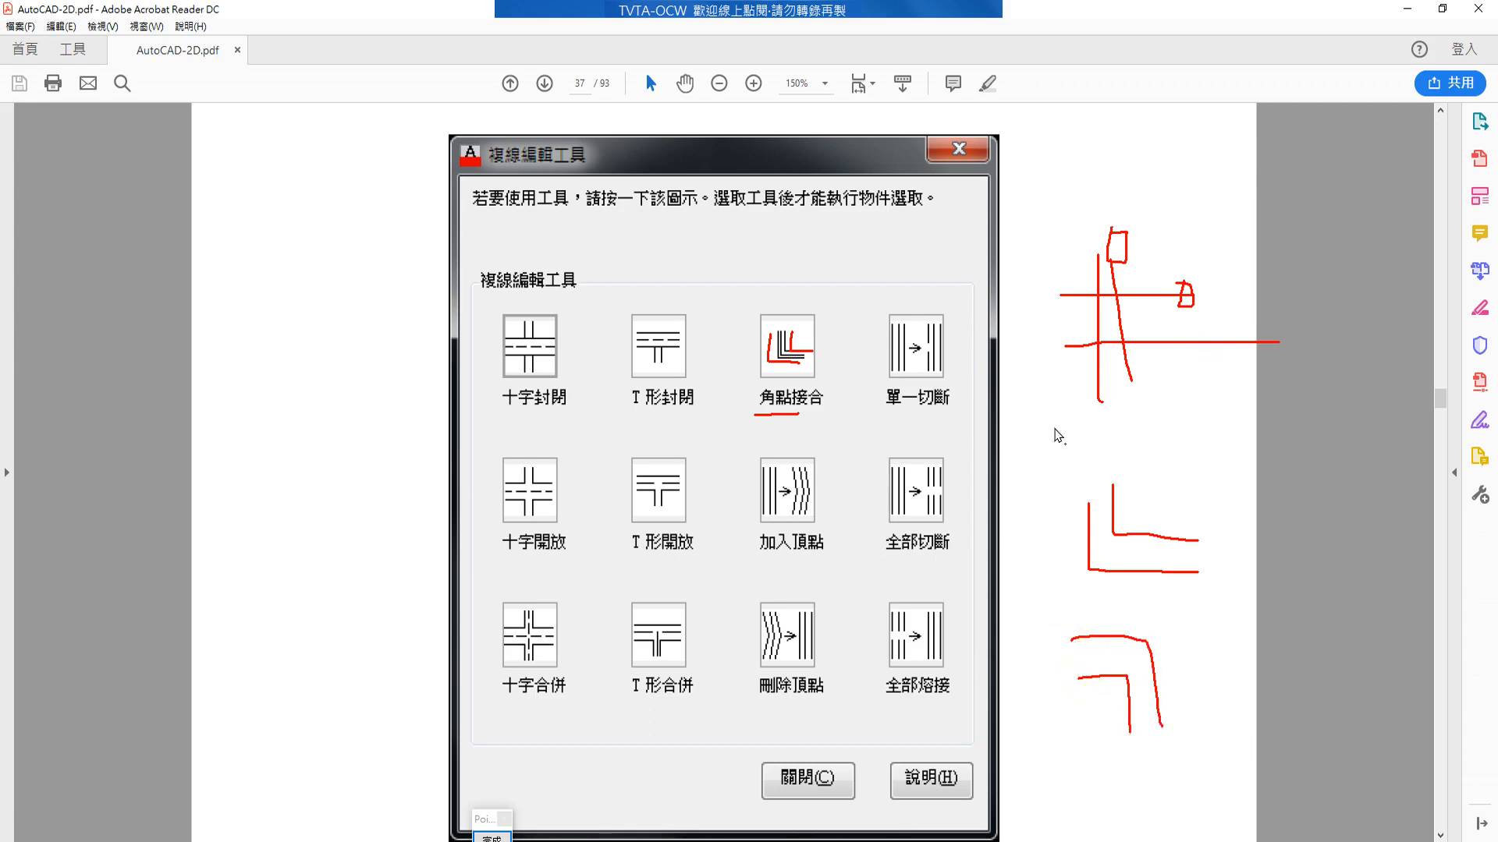
{"action": "mouse_move", "coordinate": [1046, 335]}
{"action": "left_mouse_down"}
{"action": "mouse_move", "coordinate": [1083, 382]}
{"action": "mouse_move", "coordinate": [1075, 372]}
{"action": "left_mouse_up"}
{"action": "left_click_drag", "start_coordinate": [616, 557], "coordinate": [711, 567]}
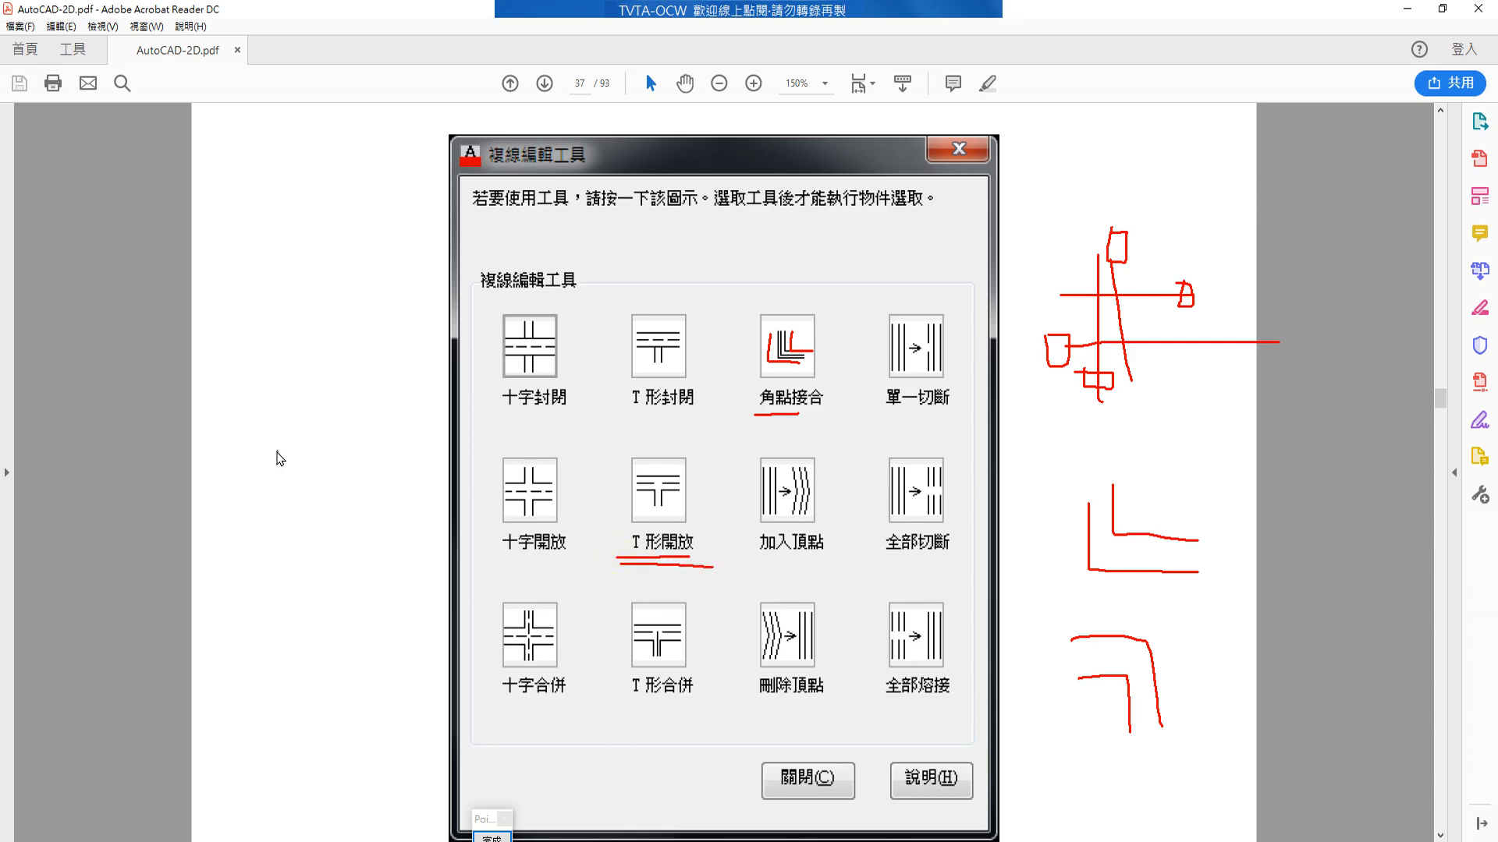
Switch back to AutoCAD and close the multiline editing tools without choosing one
{"action": "mouse_move", "coordinate": [153, 823]}
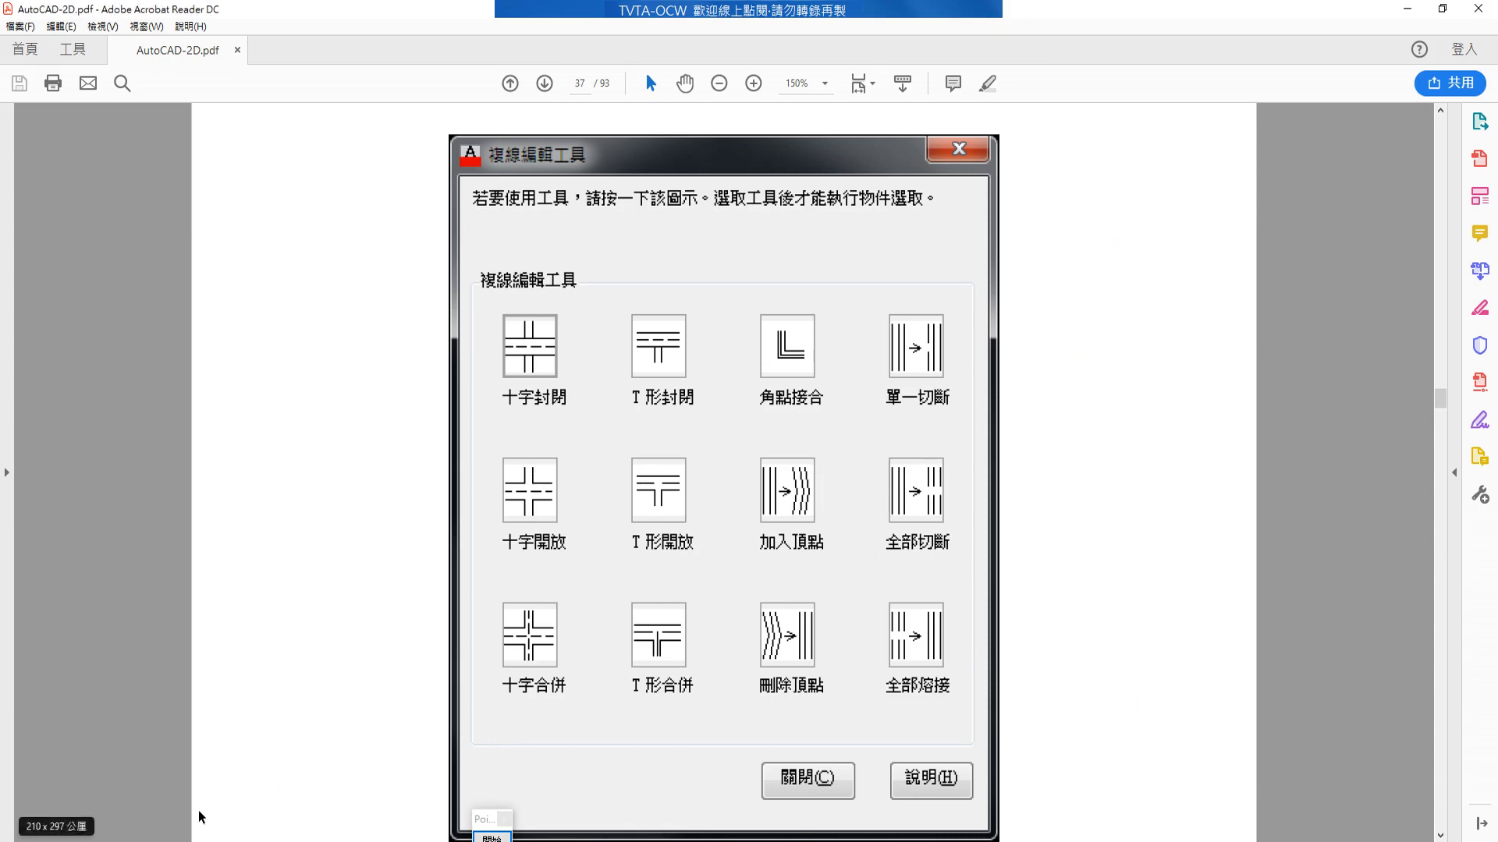
{"action": "key", "text": "alt+Tab"}
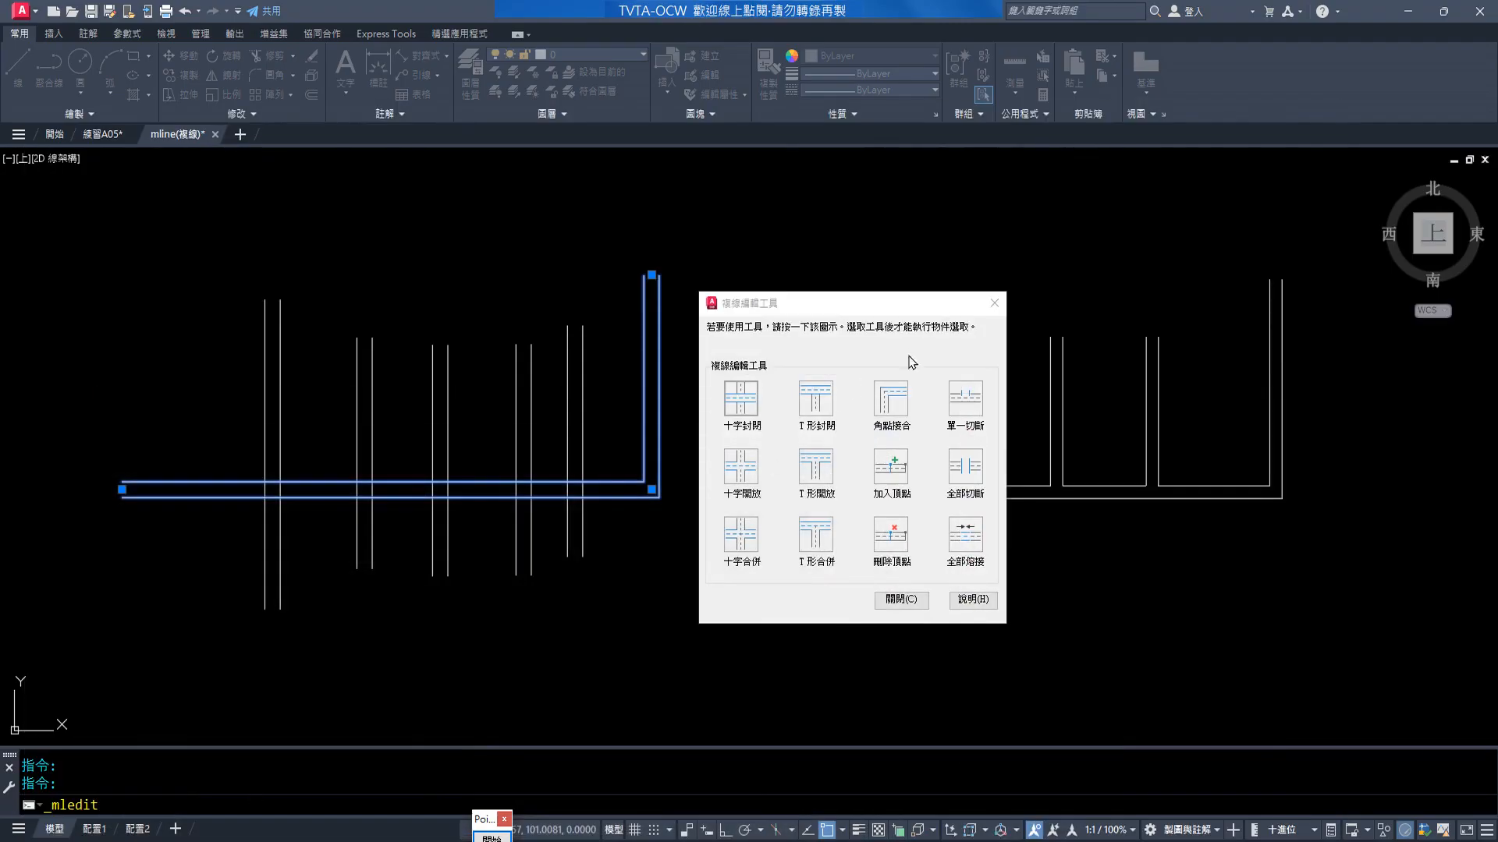
{"action": "mouse_move", "coordinate": [894, 307]}
{"action": "left_mouse_down"}
{"action": "mouse_move", "coordinate": [792, 245]}
{"action": "mouse_move", "coordinate": [882, 194]}
{"action": "mouse_move", "coordinate": [635, 297]}
{"action": "mouse_move", "coordinate": [811, 268]}
{"action": "mouse_move", "coordinate": [926, 275]}
{"action": "left_mouse_up"}
{"action": "key", "text": "Escape"}
{"action": "key", "text": "Escape"}
{"action": "left_click", "coordinate": [184, 374]}
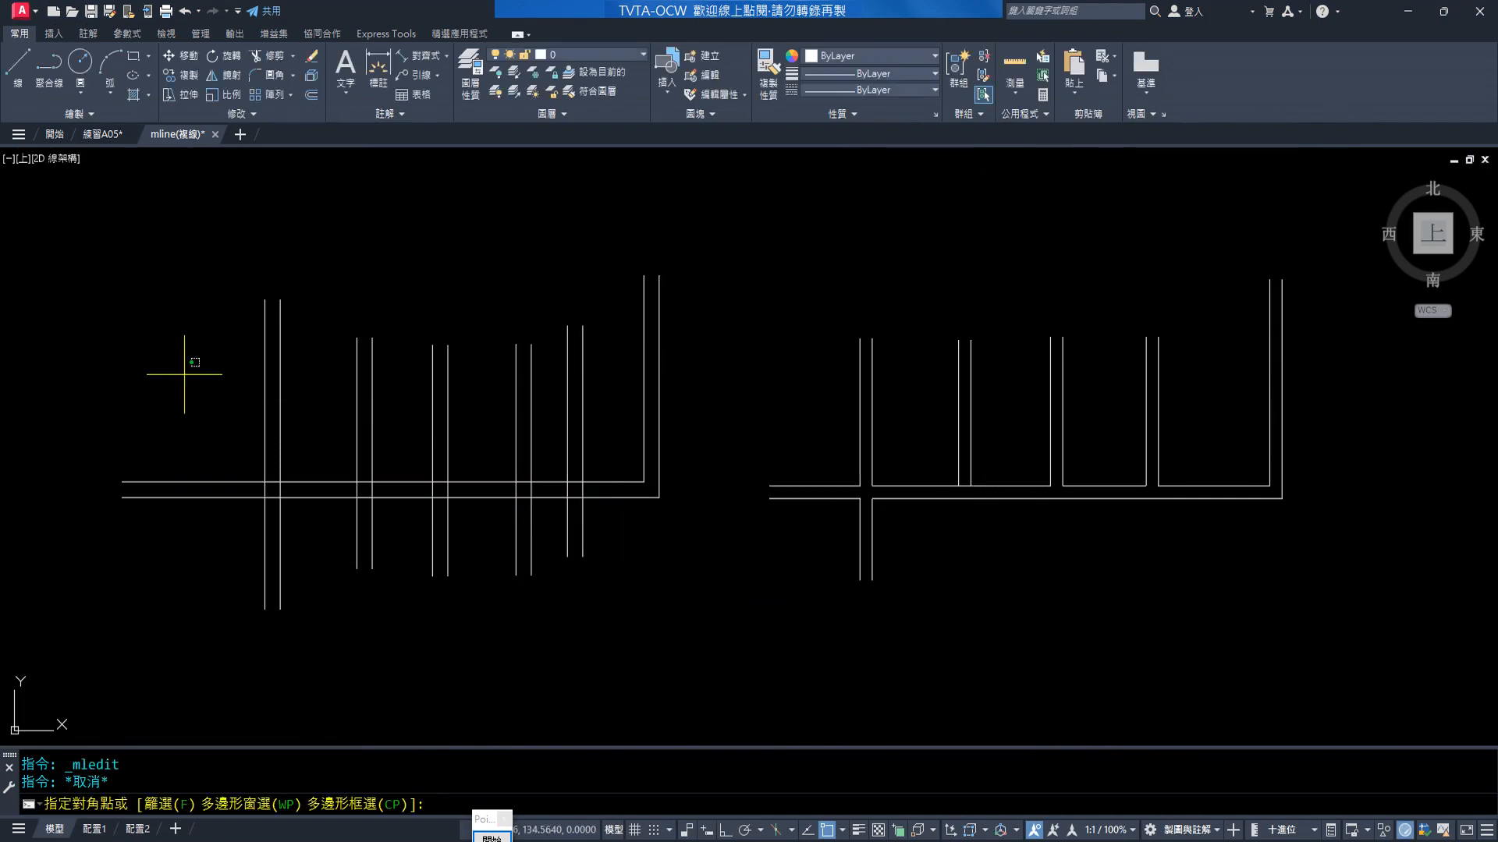
{"action": "left_click", "coordinate": [128, 346]}
Draw a downward-sloping multiline in the empty area beside the left figure, using centred justification (置中) and scale 5
{"action": "middle_click_drag", "start_coordinate": [116, 356], "coordinate": [812, 369]}
{"action": "type", "text": "ml"}
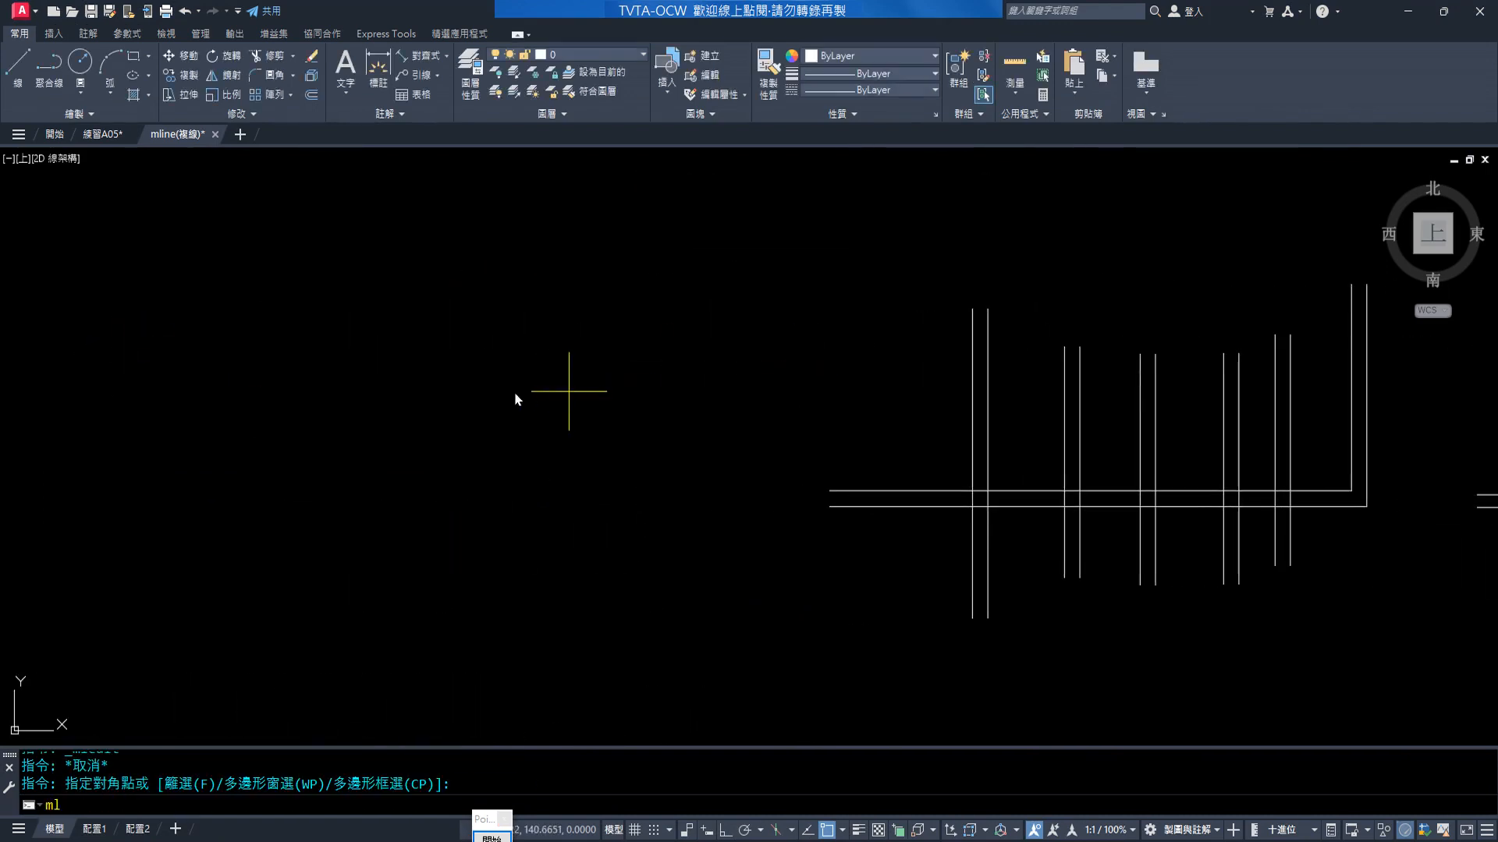
{"action": "key", "text": "Return"}
{"action": "left_click", "coordinate": [226, 804]}
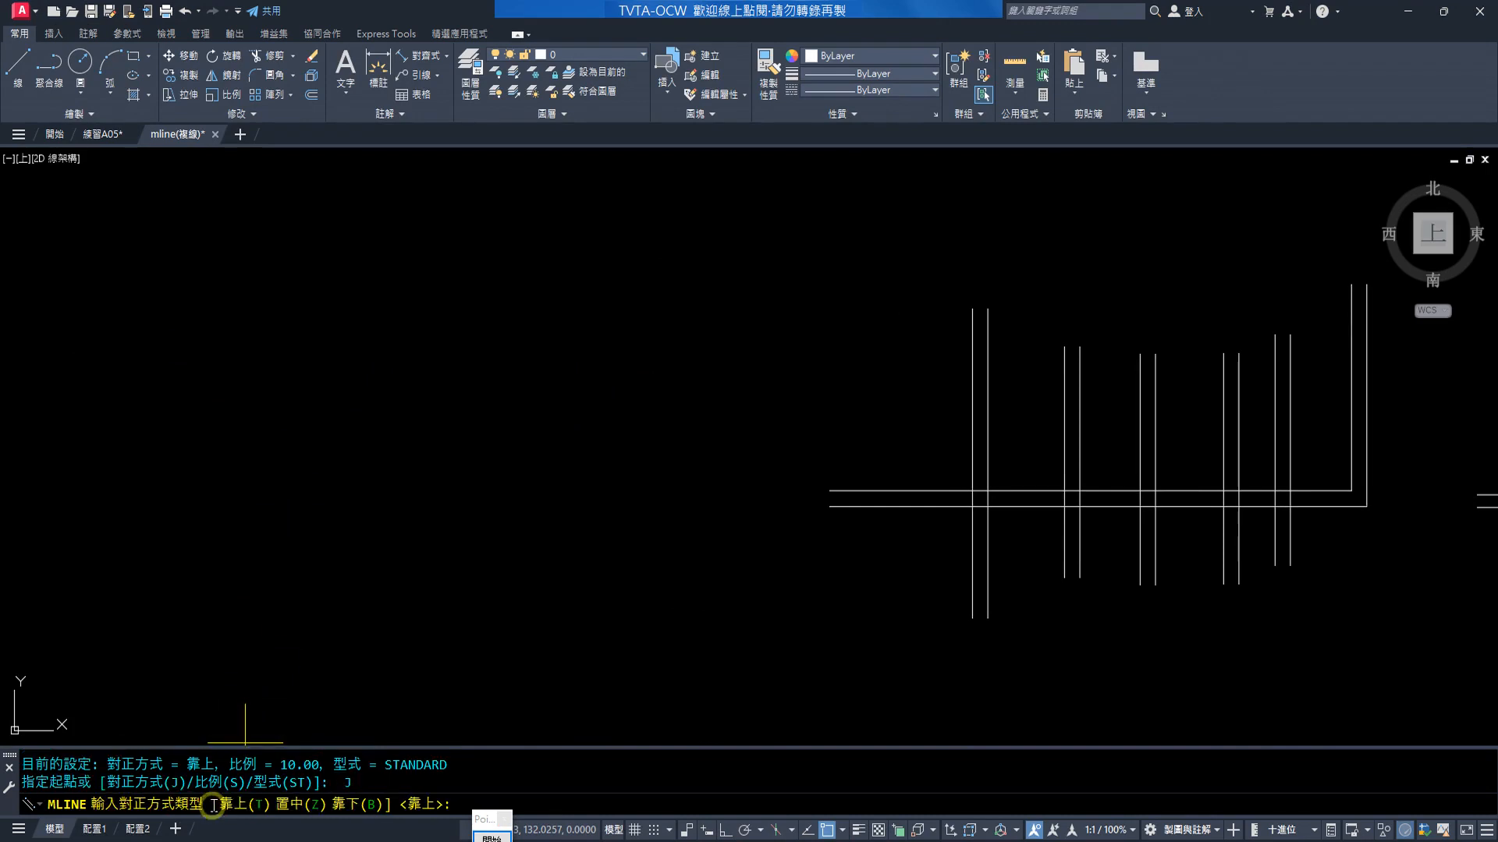
{"action": "left_click", "coordinate": [277, 808]}
{"action": "left_click", "coordinate": [285, 805]}
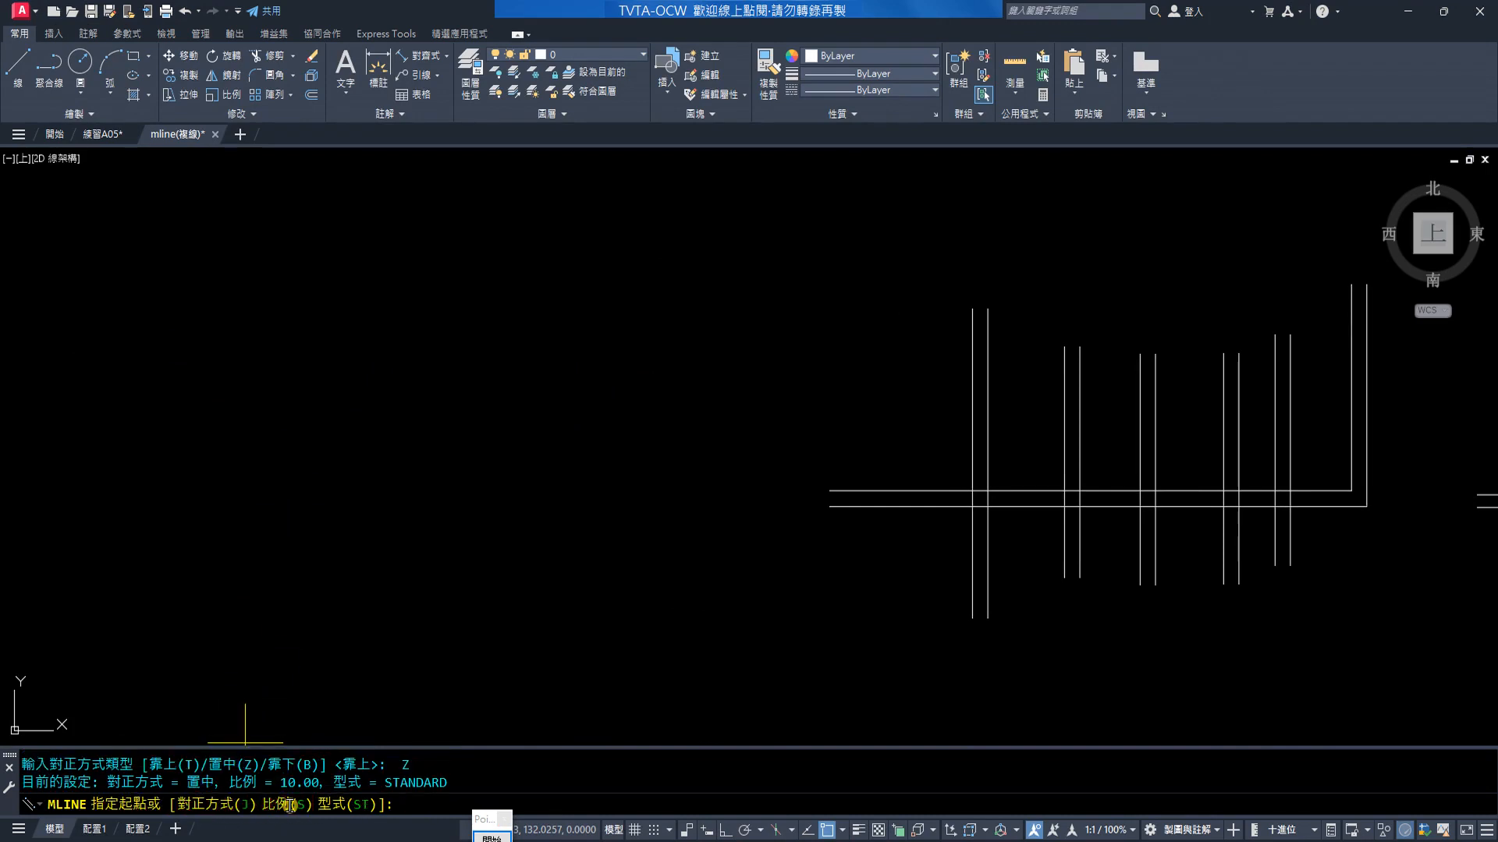
{"action": "type", "text": "5"}
{"action": "key", "text": "Return"}
{"action": "left_click", "coordinate": [270, 371]}
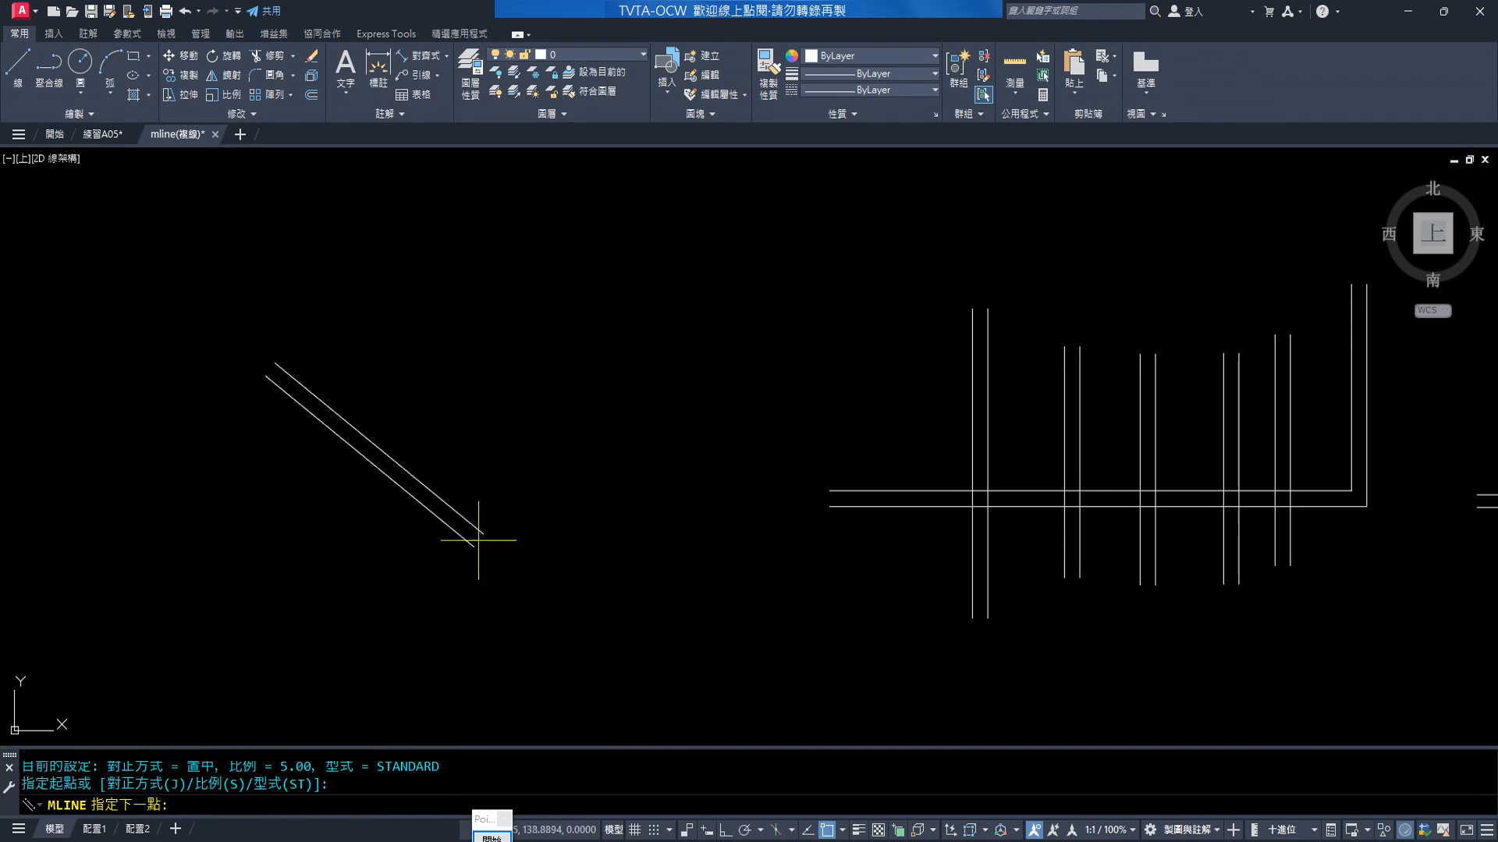
{"action": "left_click", "coordinate": [538, 567]}
{"action": "key", "text": "Return"}
Draw a second multiline sloping upward across the first one to form an X
{"action": "key", "text": "Return"}
{"action": "left_click", "coordinate": [305, 523]}
{"action": "left_click", "coordinate": [593, 386]}
{"action": "key", "text": "Escape"}
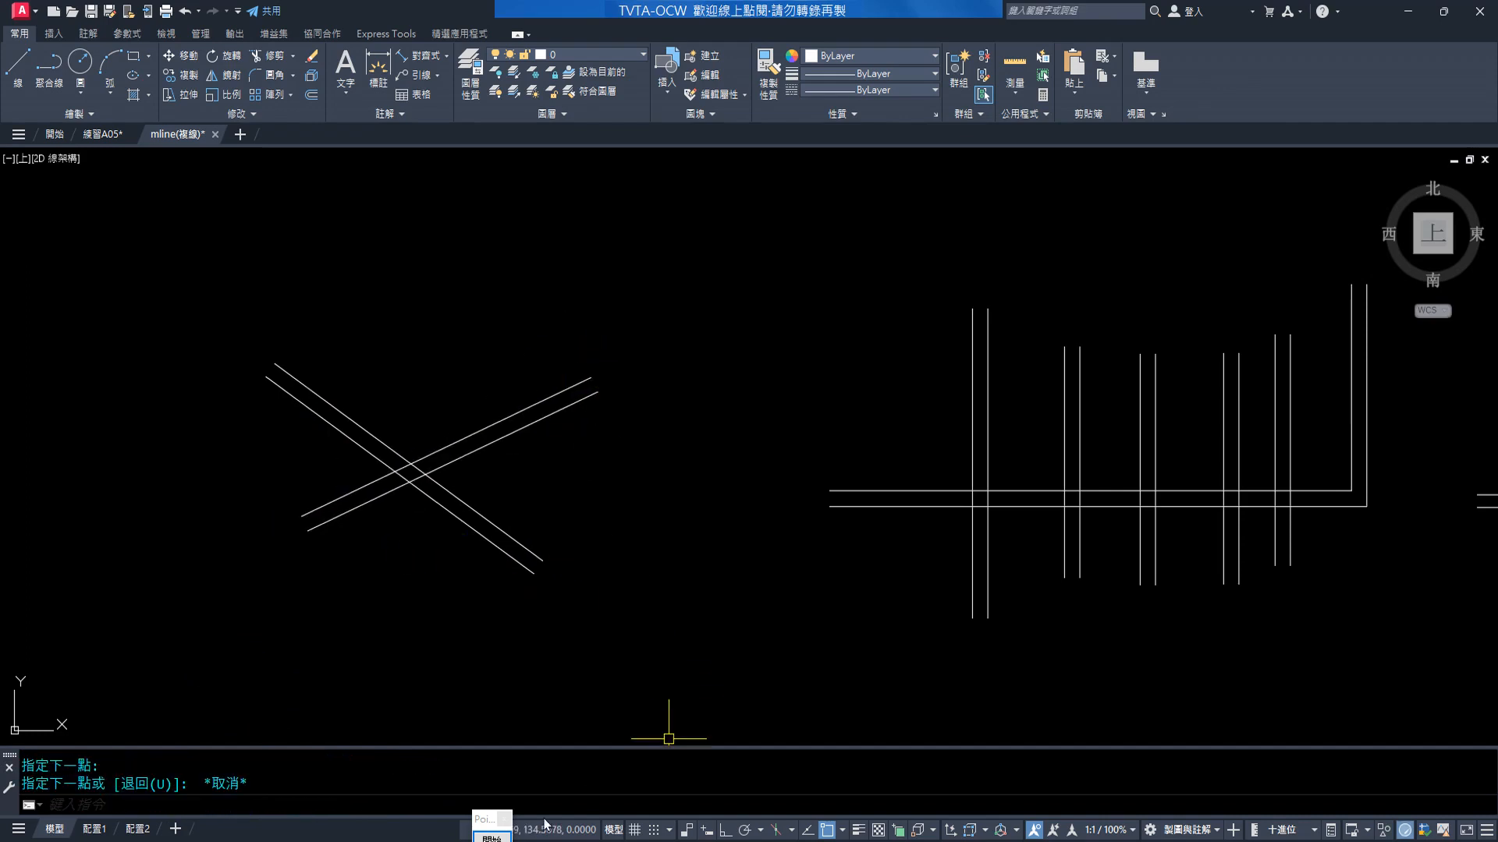
Trace the V formed by the X's two upper arms with the screen pen, and clear the marks
{"action": "mouse_move", "coordinate": [286, 354]}
{"action": "left_mouse_down"}
{"action": "mouse_move", "coordinate": [528, 391]}
{"action": "mouse_move", "coordinate": [549, 372]}
{"action": "left_mouse_up"}
{"action": "mouse_move", "coordinate": [267, 401]}
{"action": "left_mouse_down"}
{"action": "mouse_move", "coordinate": [410, 489]}
{"action": "mouse_move", "coordinate": [566, 418]}
{"action": "left_mouse_up"}
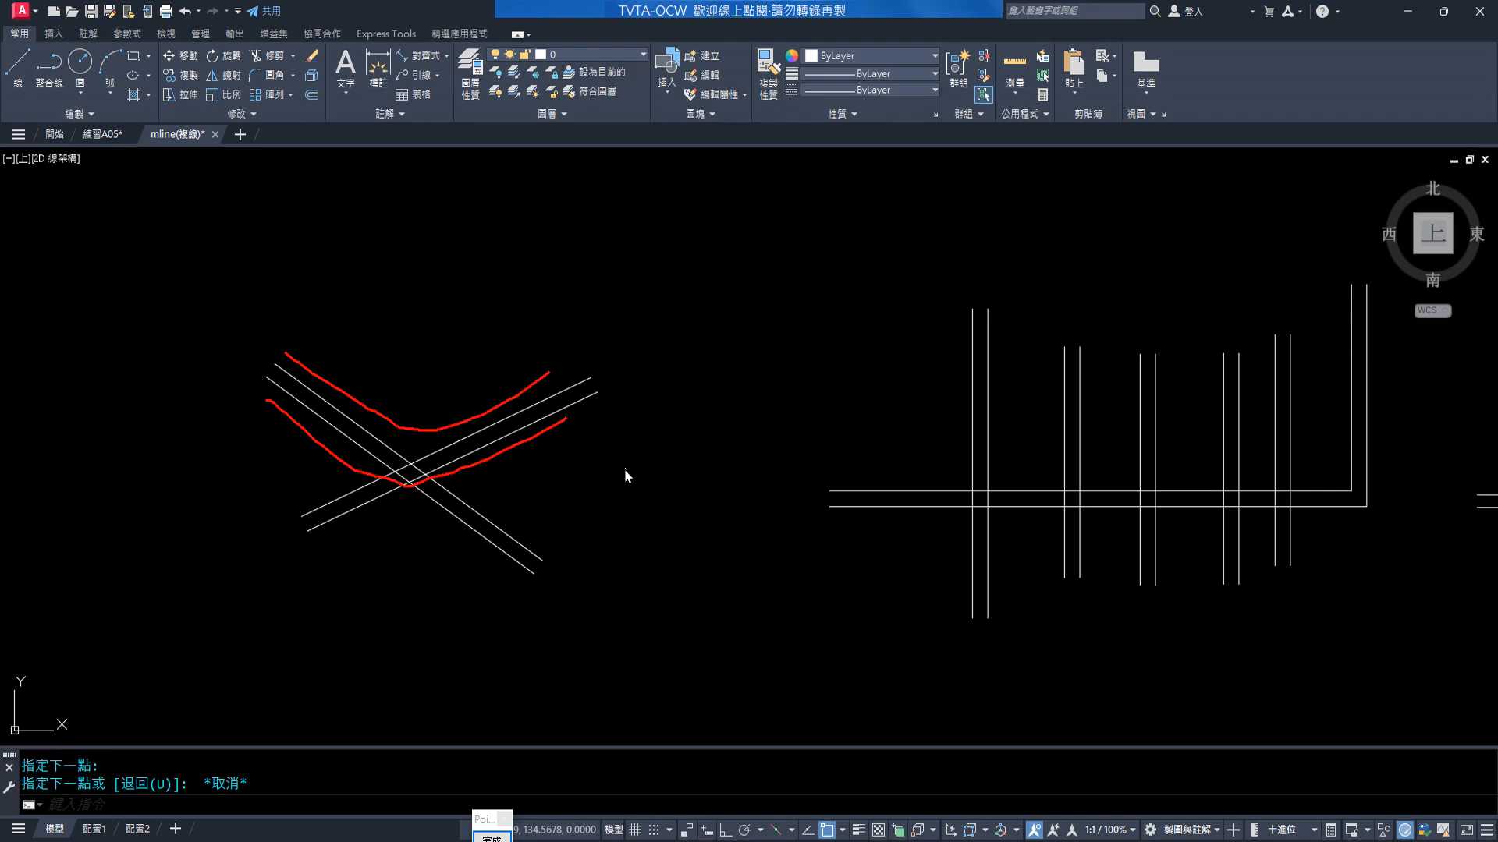
{"action": "key", "text": "Escape"}
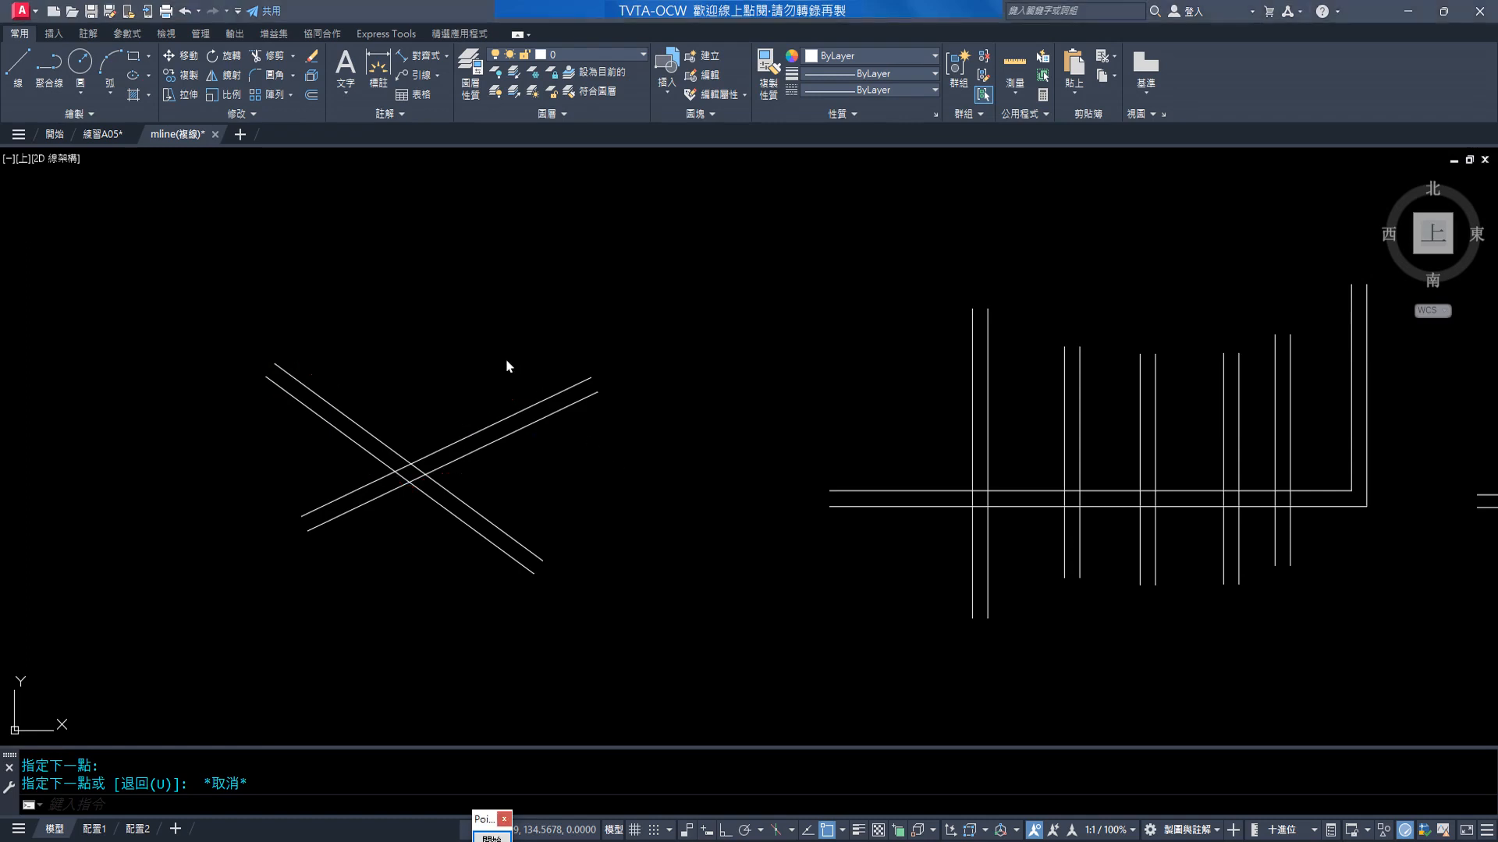
Join the two upper arms of the crossing multilines with 角點接合, and undo the joint
{"action": "double_click", "coordinate": [498, 422]}
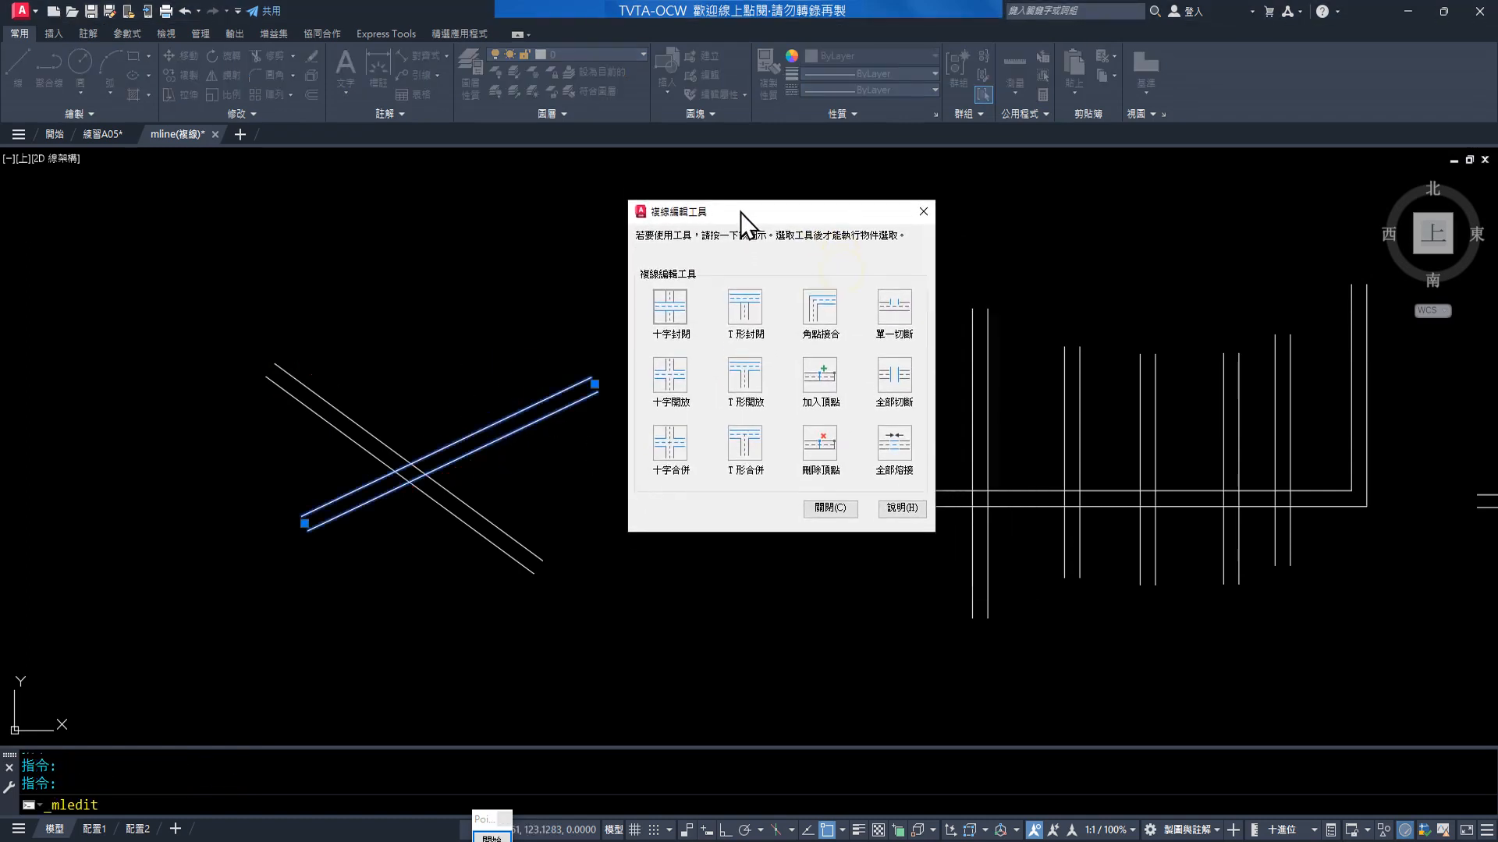
{"action": "left_click", "coordinate": [822, 300]}
{"action": "left_click", "coordinate": [357, 421]}
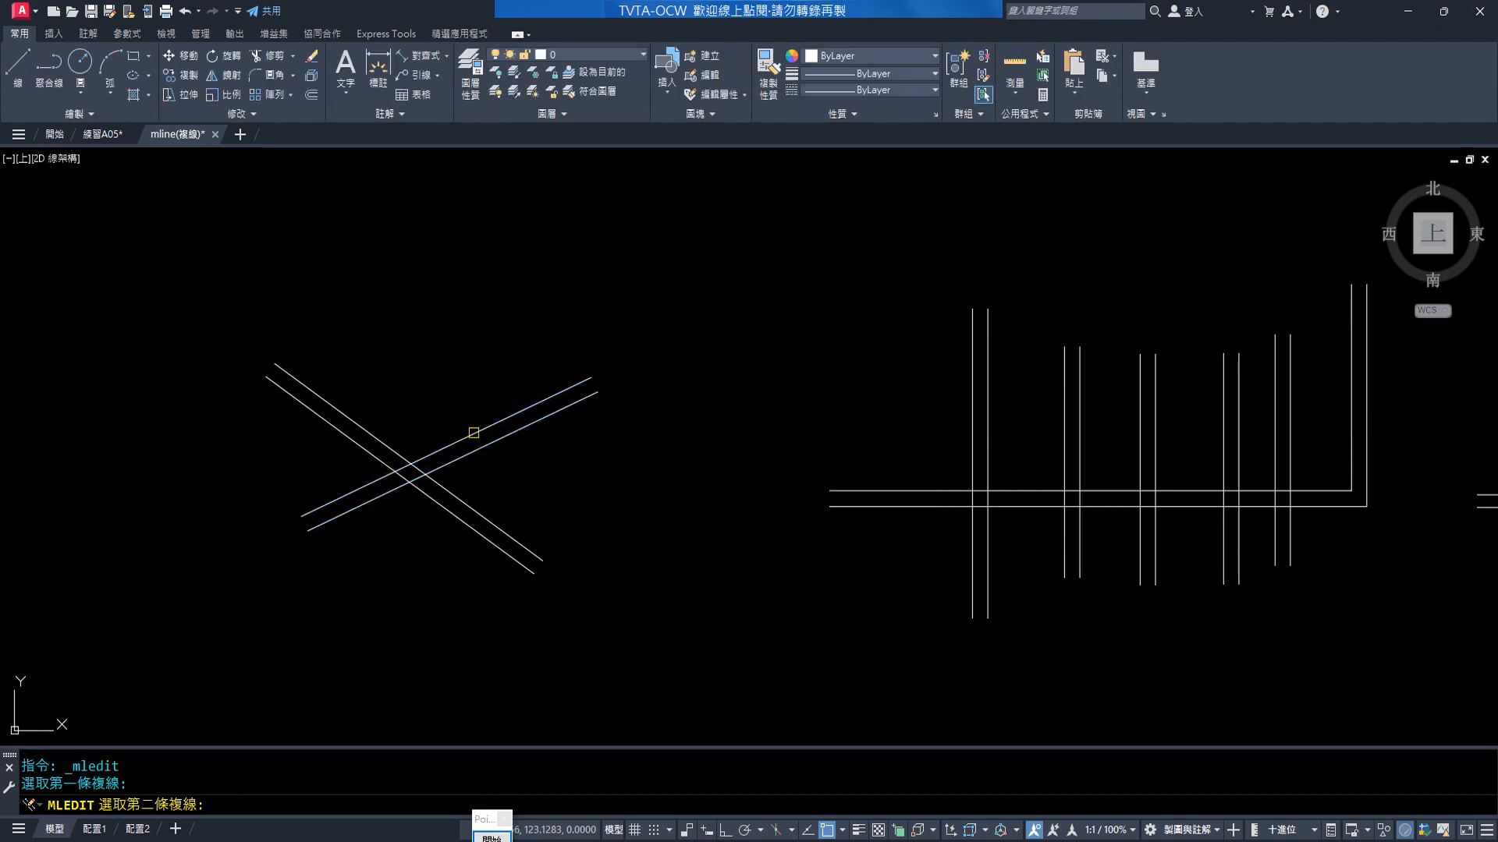
{"action": "left_click", "coordinate": [473, 432]}
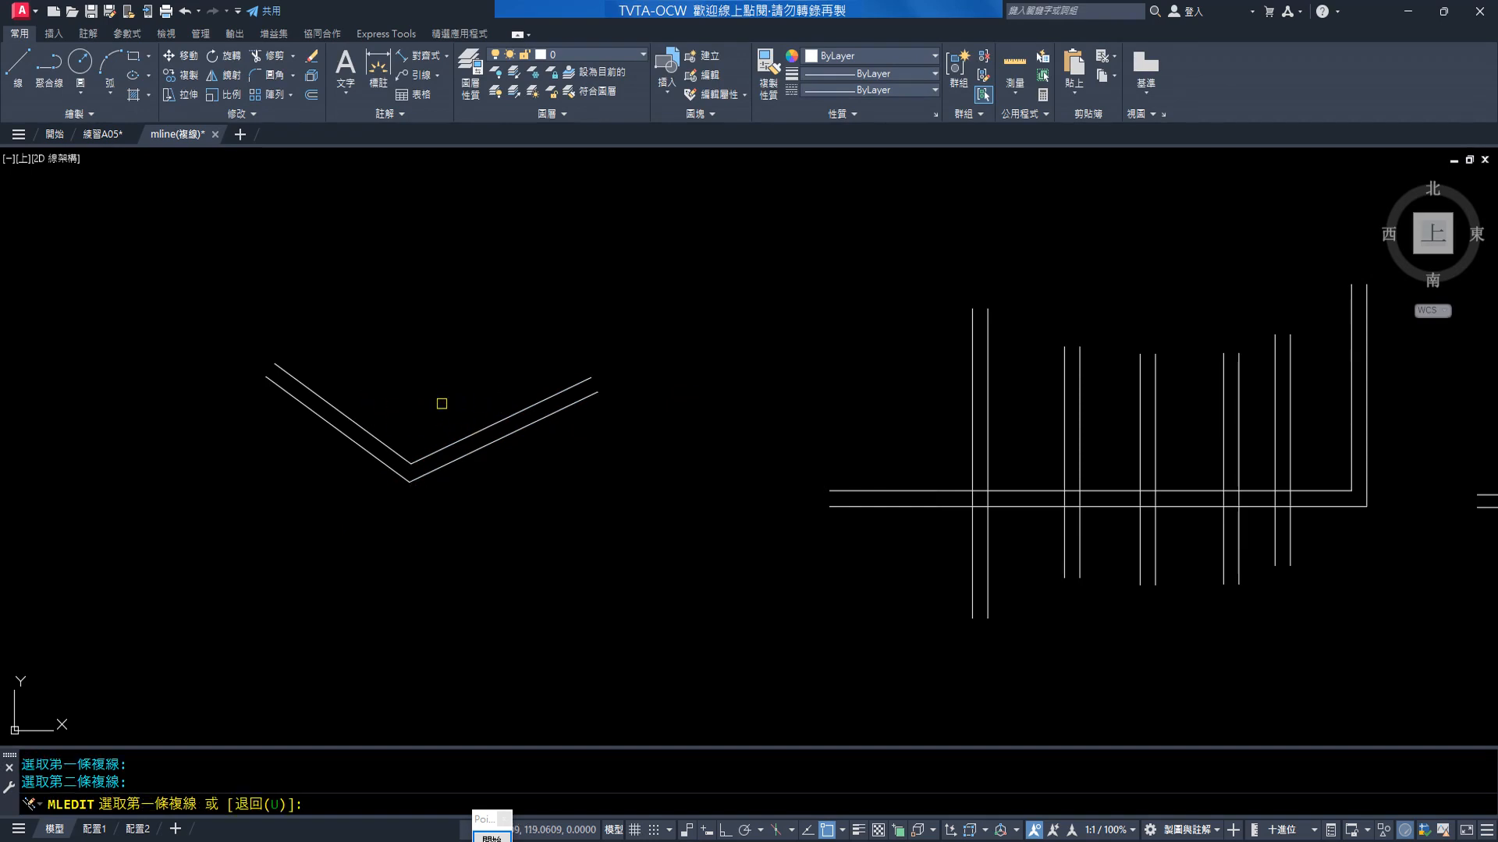
{"action": "left_click", "coordinate": [274, 809]}
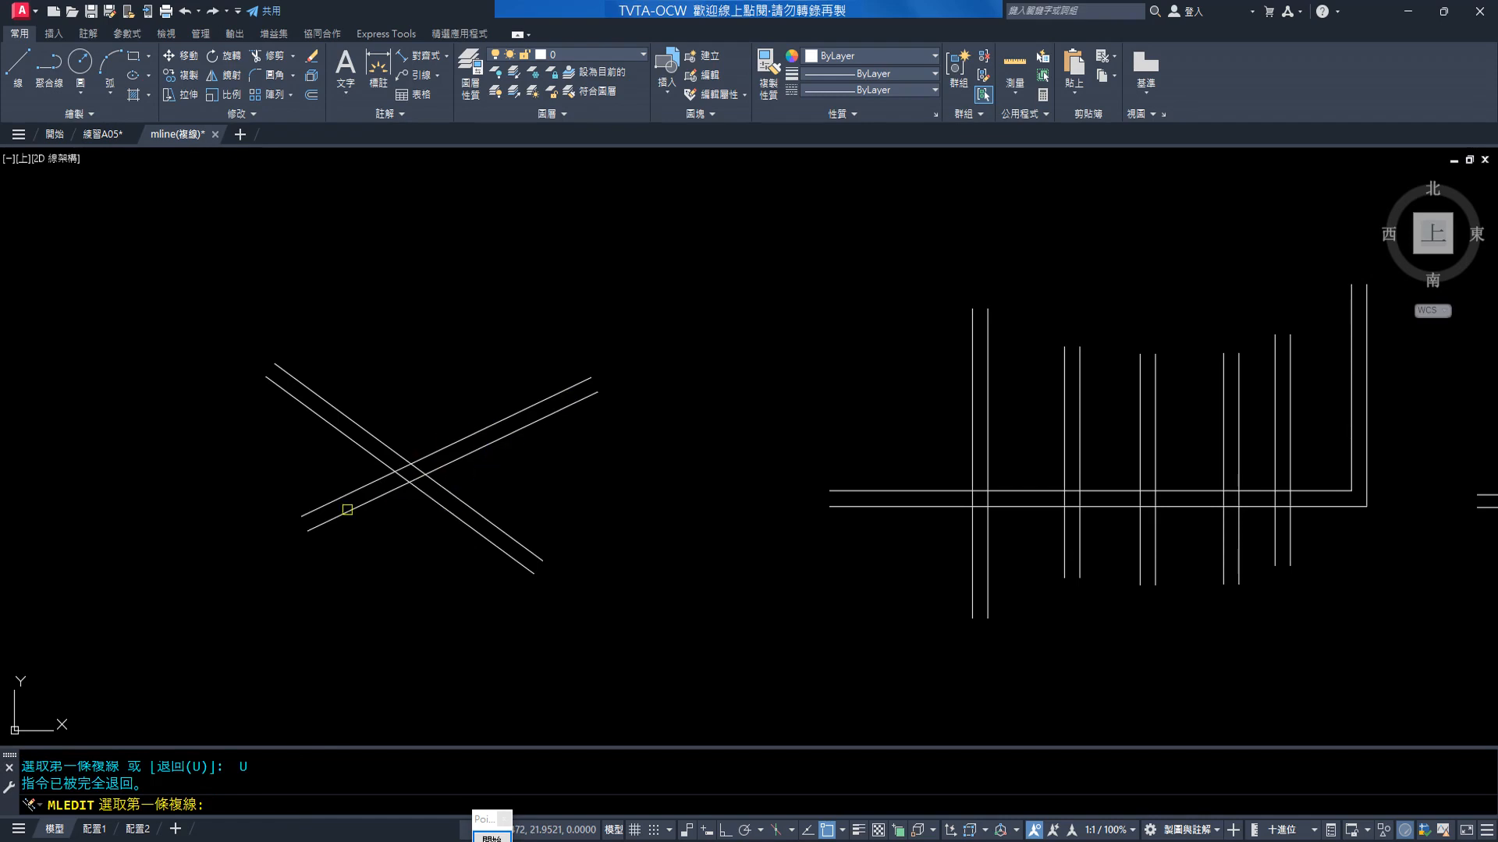
Join the two right-hand arms of the crossing multilines into a corner, and undo the joint
{"action": "left_click", "coordinate": [456, 462]}
{"action": "left_click", "coordinate": [460, 500]}
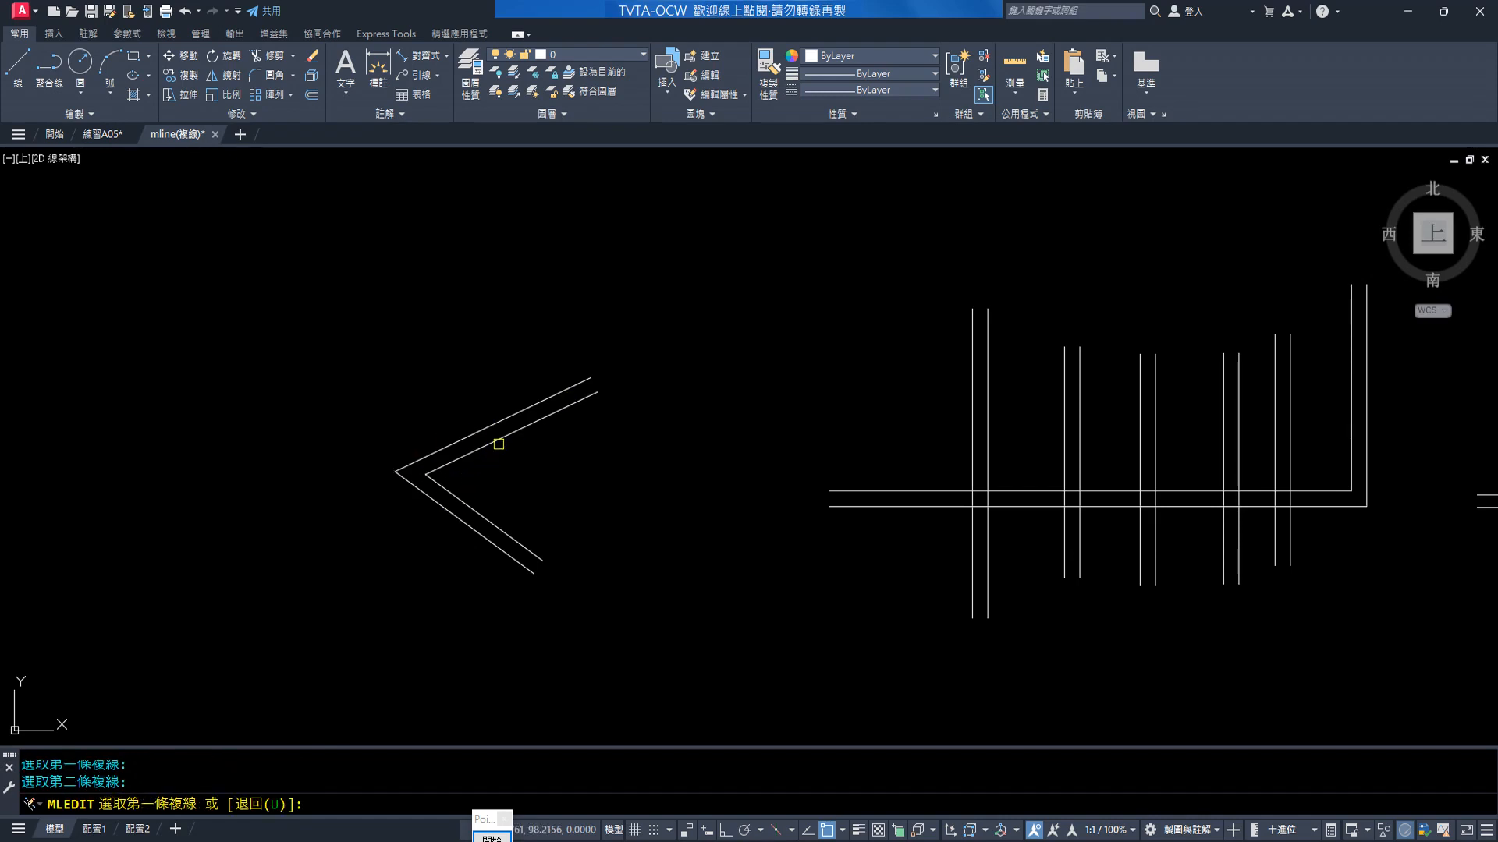
{"action": "left_click", "coordinate": [263, 804]}
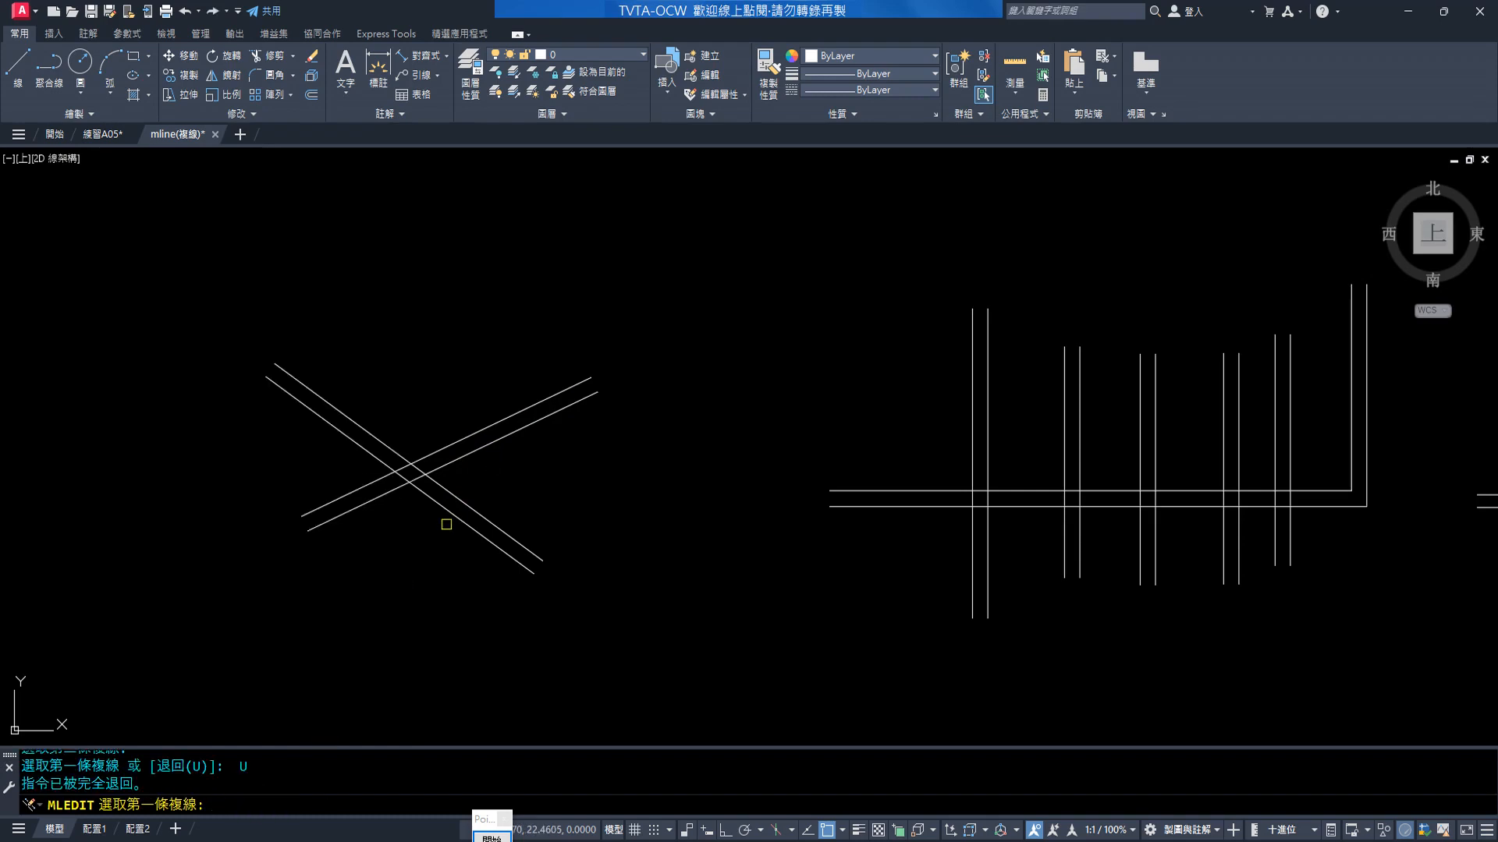
Join the two lower arms of the crossing multilines into a corner, and undo the joint
{"action": "left_click", "coordinate": [447, 517]}
{"action": "left_click", "coordinate": [381, 499]}
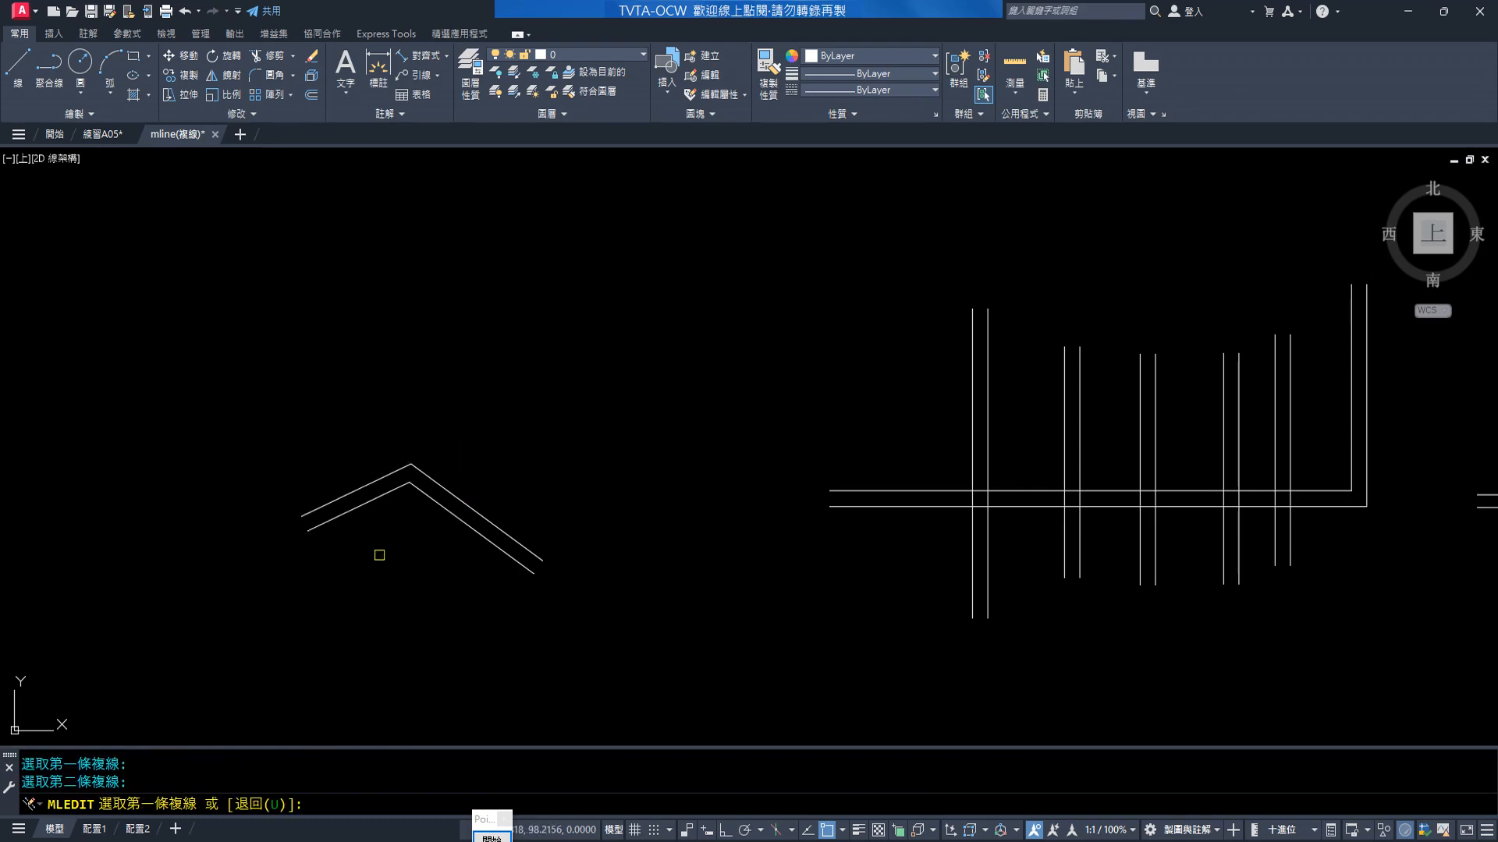
{"action": "left_click", "coordinate": [264, 805]}
Join the two left-hand arms of the crossing multilines into a corner, and erase both multilines
{"action": "left_click", "coordinate": [355, 505]}
{"action": "left_click", "coordinate": [355, 436]}
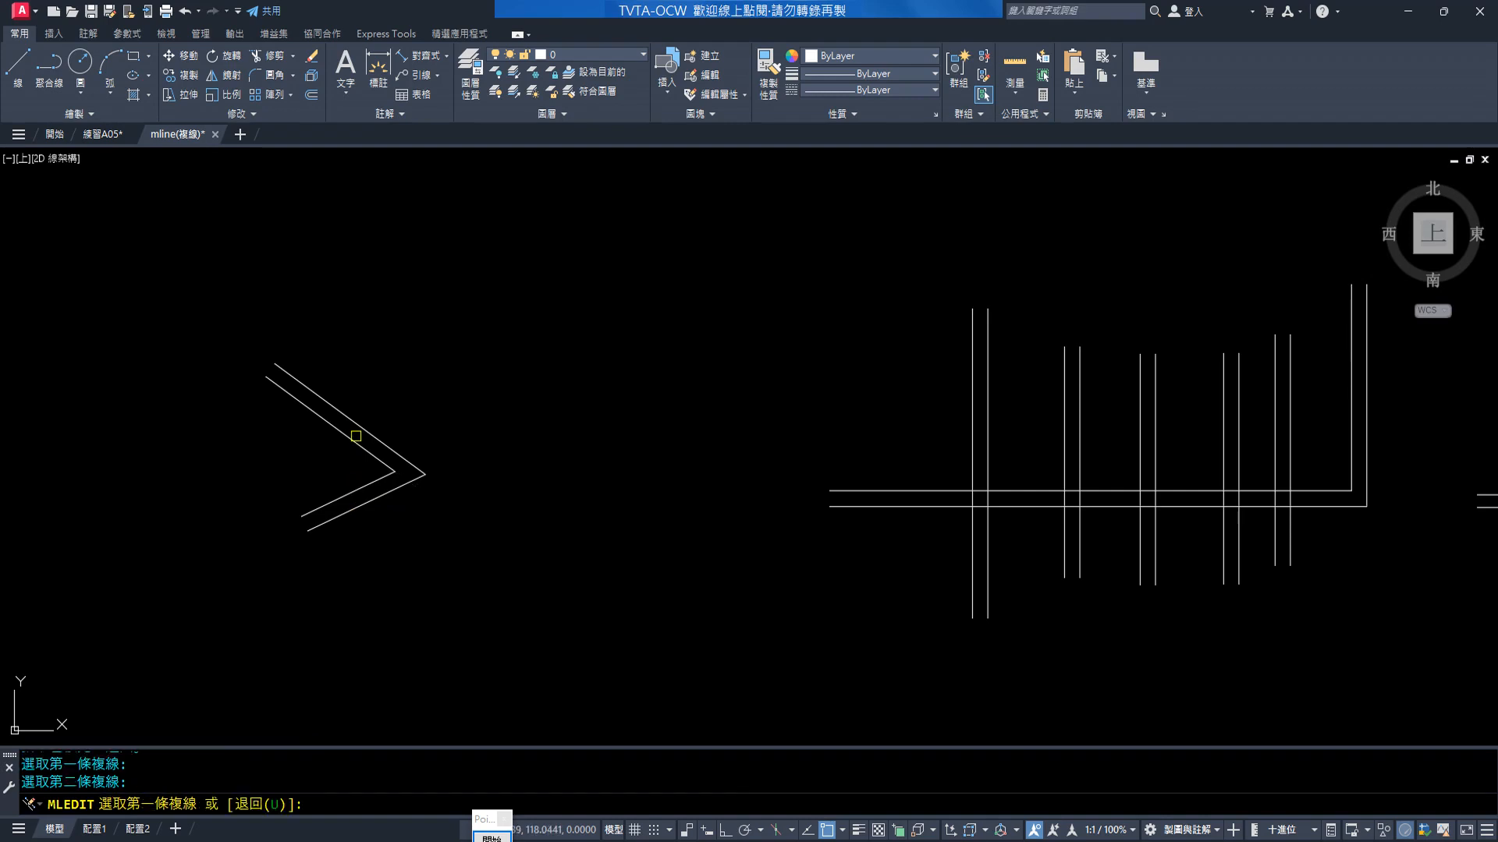
{"action": "key", "text": "Escape"}
{"action": "left_click", "coordinate": [479, 451]}
{"action": "left_click", "coordinate": [334, 428]}
{"action": "key", "text": "Delete"}
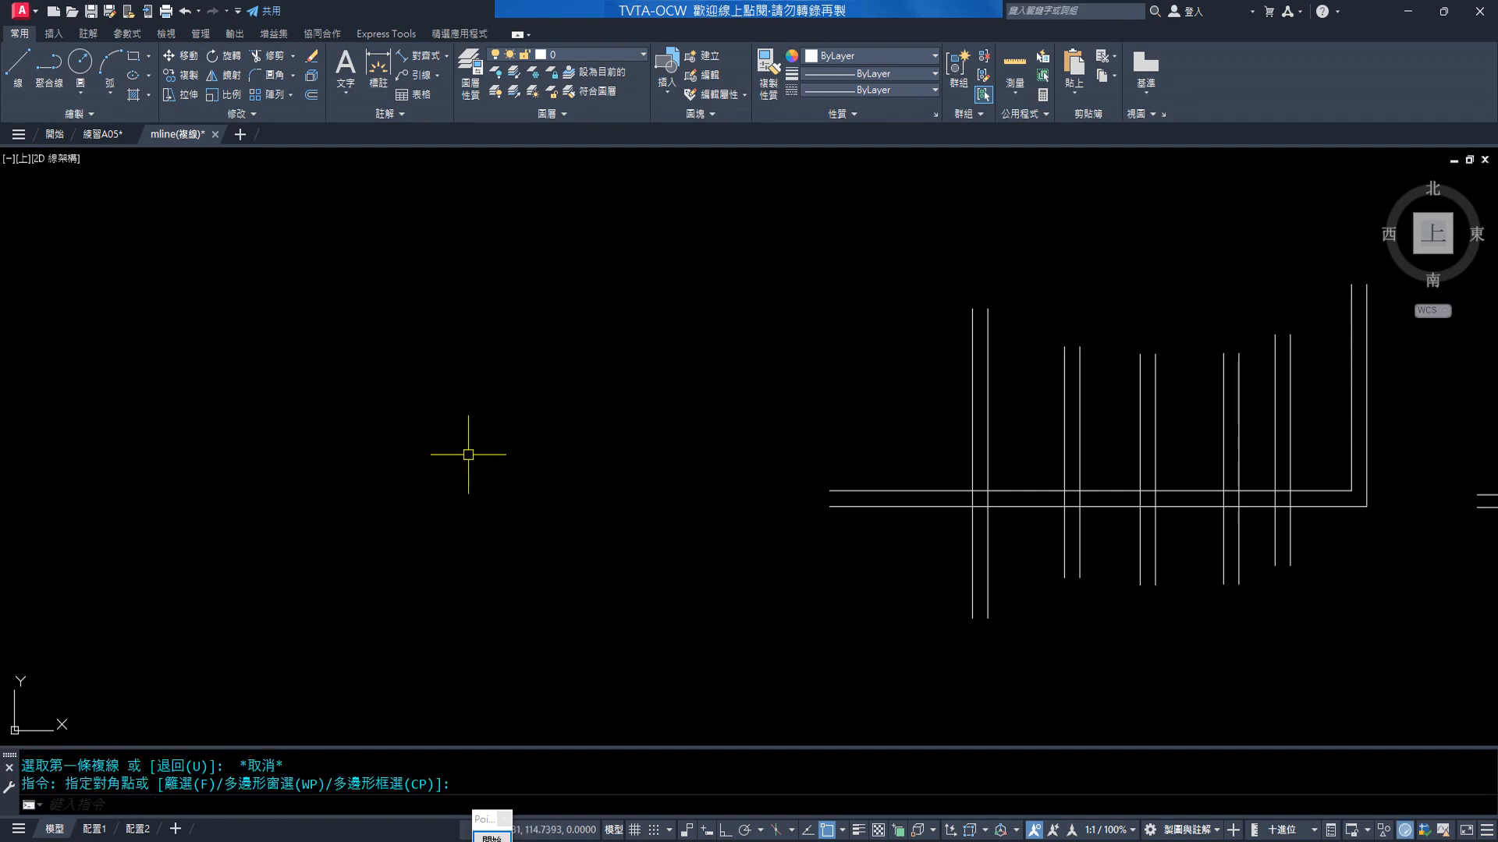
Trace the leftmost vertical multiline and the horizontal multiline at their crossing with the screen pen
{"action": "middle_click_drag", "start_coordinate": [805, 414], "coordinate": [258, 398]}
{"action": "middle_click_drag", "start_coordinate": [620, 427], "coordinate": [445, 413]}
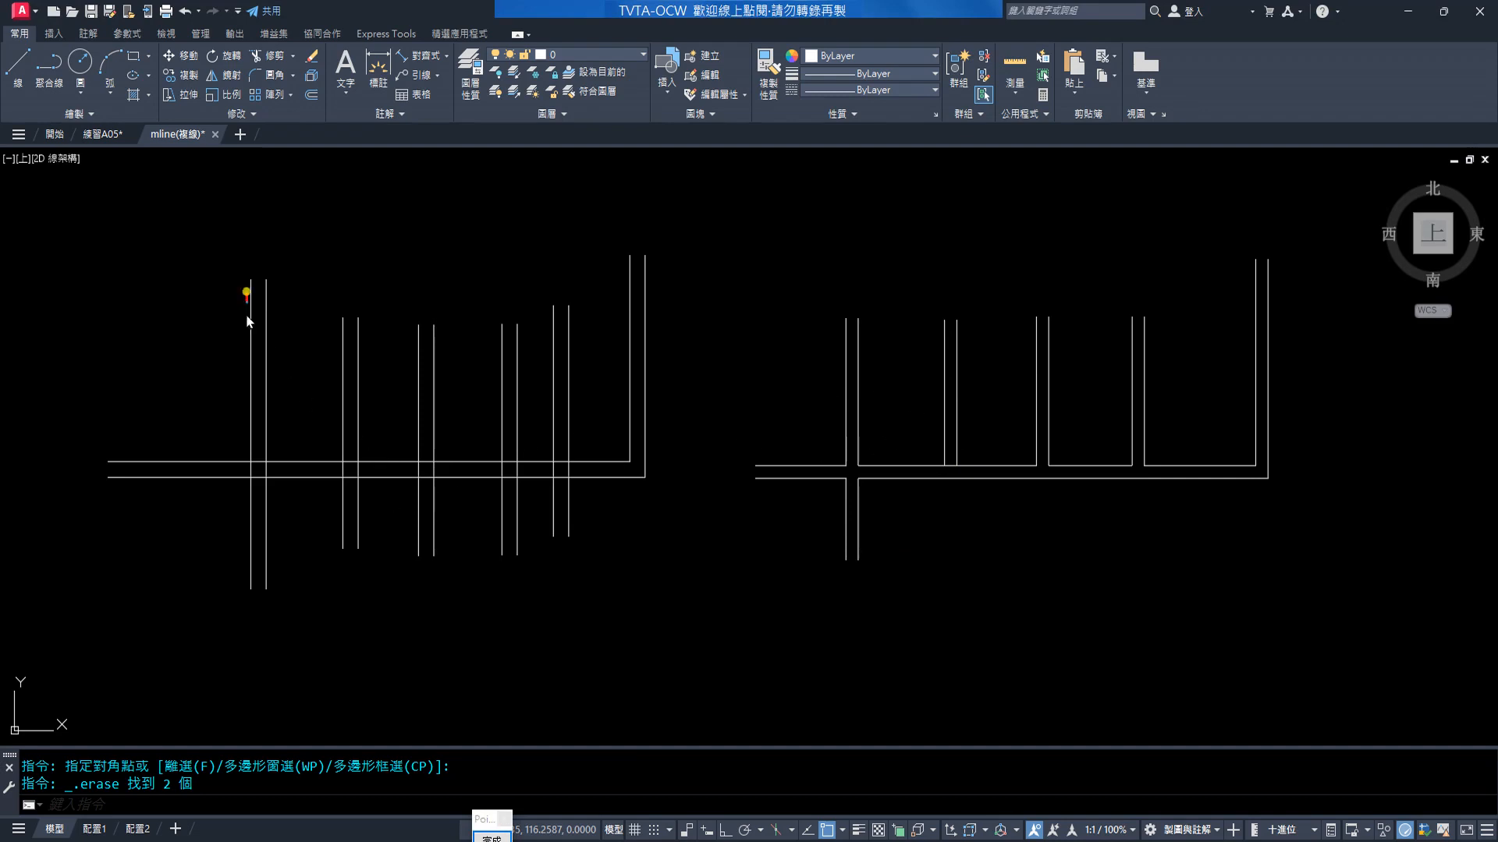
{"action": "mouse_move", "coordinate": [249, 293]}
{"action": "left_mouse_down"}
{"action": "mouse_move", "coordinate": [247, 574]}
{"action": "mouse_move", "coordinate": [265, 502]}
{"action": "mouse_move", "coordinate": [267, 583]}
{"action": "left_mouse_up"}
{"action": "mouse_move", "coordinate": [183, 458]}
{"action": "left_mouse_down"}
{"action": "mouse_move", "coordinate": [317, 451]}
{"action": "mouse_move", "coordinate": [318, 472]}
{"action": "left_mouse_up"}
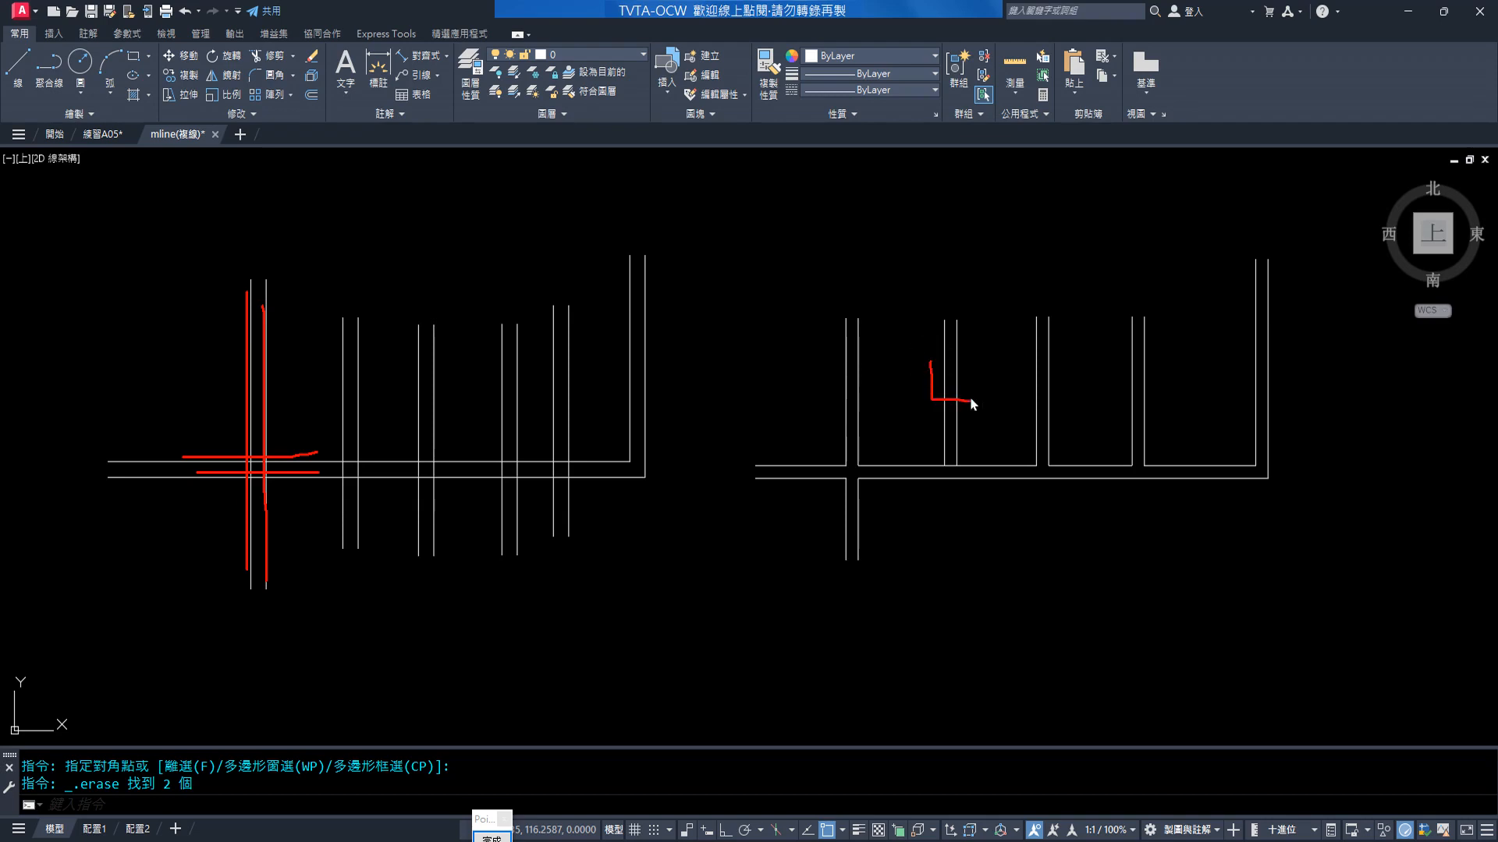
Box the pick ends on the right figure's second and third stems, cross out the trimmed side, and clear the pen marks
{"action": "left_click_drag", "start_coordinate": [971, 403], "coordinate": [925, 358]}
{"action": "left_click_drag", "start_coordinate": [984, 521], "coordinate": [936, 556]}
{"action": "left_click_drag", "start_coordinate": [940, 522], "coordinate": [981, 573]}
{"action": "mouse_move", "coordinate": [1019, 366]}
{"action": "left_mouse_down"}
{"action": "mouse_move", "coordinate": [1061, 392]}
{"action": "mouse_move", "coordinate": [1017, 362]}
{"action": "mouse_move", "coordinate": [1032, 452]}
{"action": "mouse_move", "coordinate": [1053, 435]}
{"action": "mouse_move", "coordinate": [1043, 476]}
{"action": "left_mouse_up"}
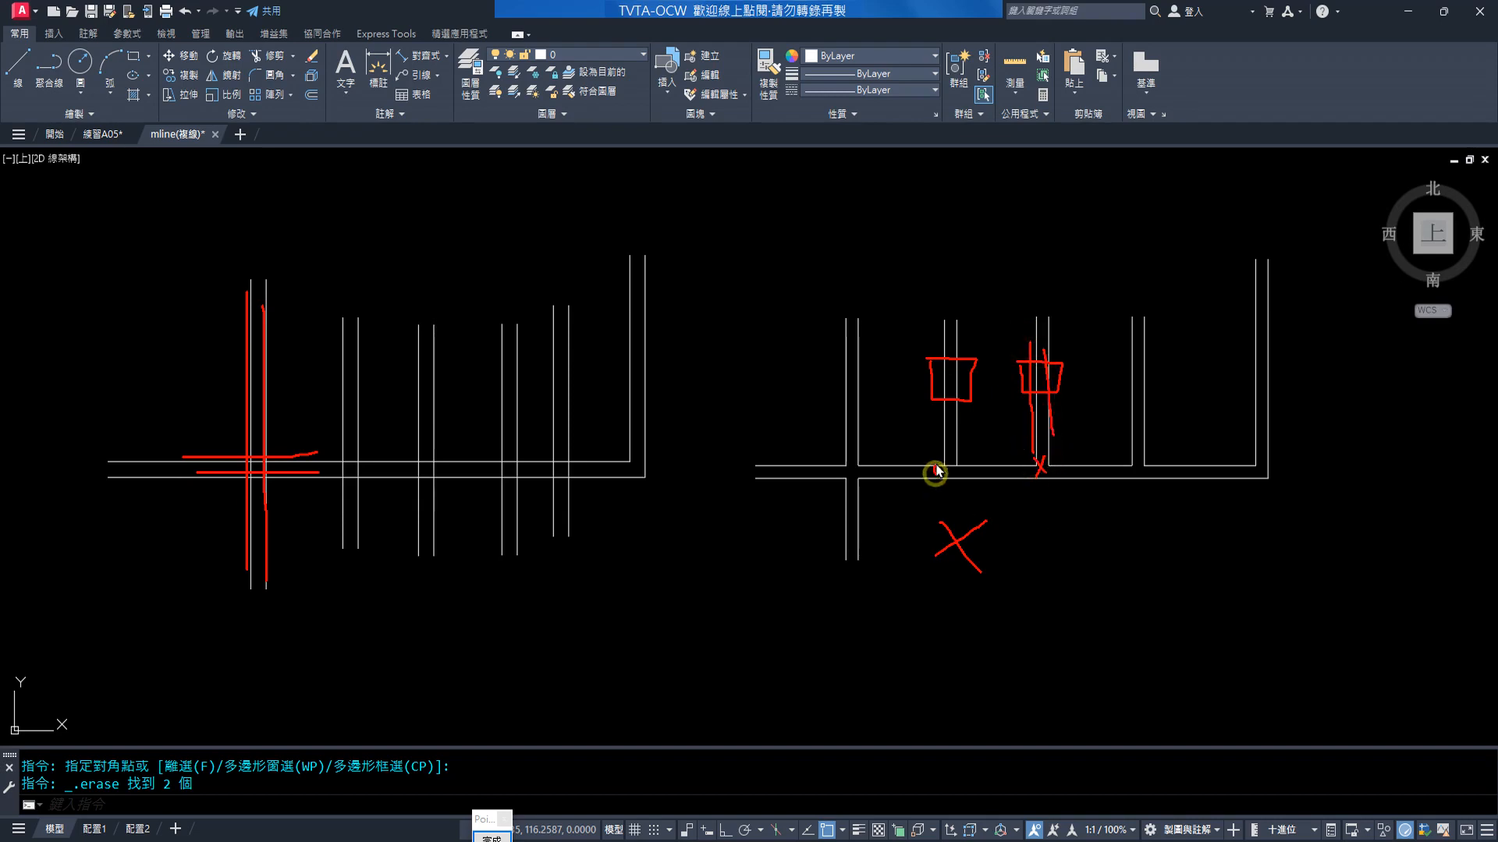
{"action": "mouse_move", "coordinate": [935, 471]}
{"action": "left_mouse_down"}
{"action": "mouse_move", "coordinate": [964, 472]}
{"action": "mouse_move", "coordinate": [934, 471]}
{"action": "left_mouse_up"}
{"action": "key", "text": "Escape"}
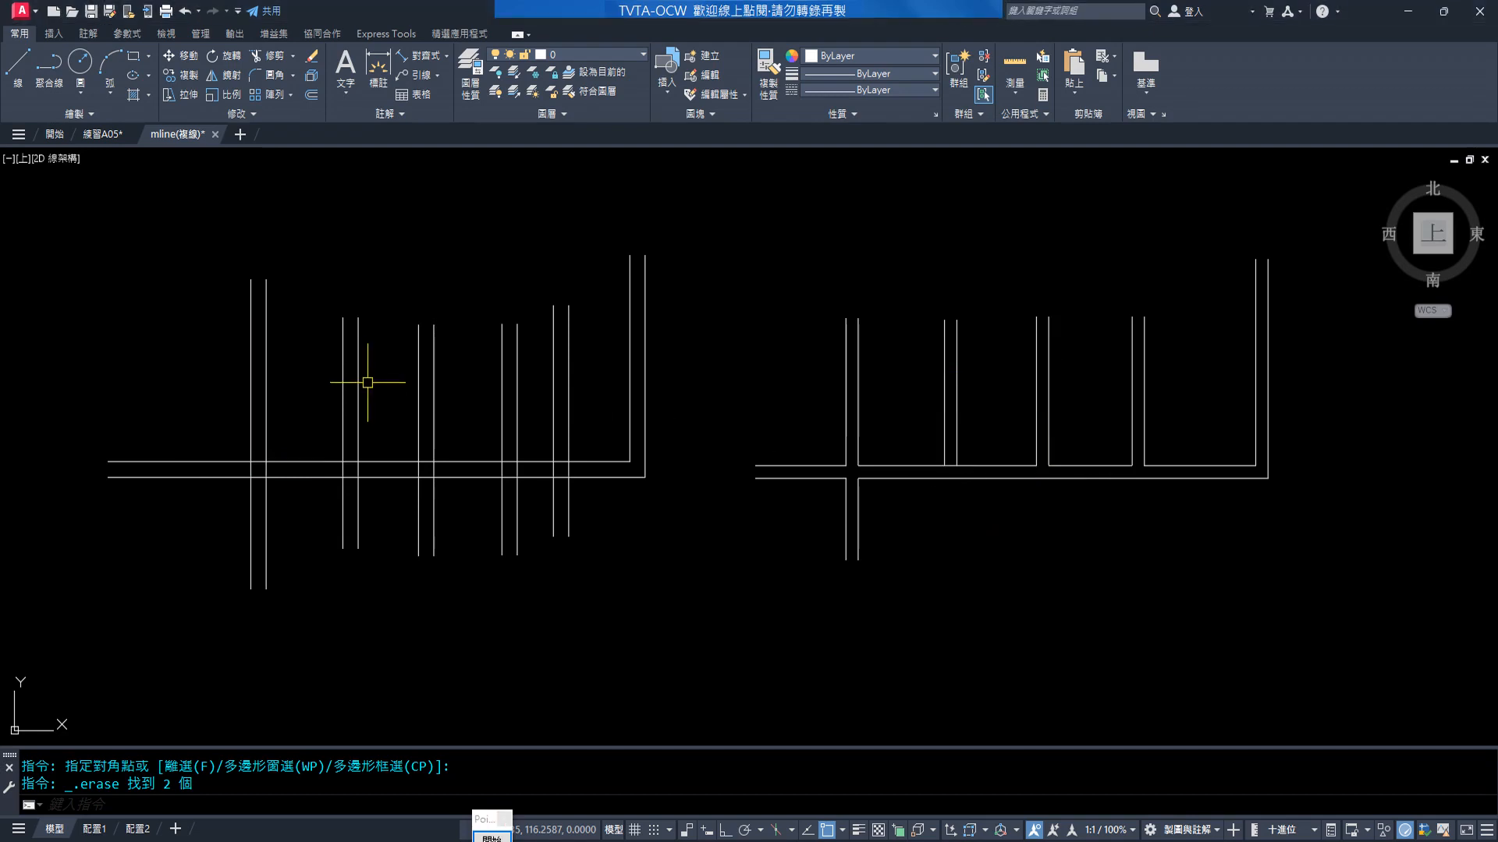
Open the multiline editing tools above the left figure, underline T 形開放 and trace the right figure's second and third stems with the screen pen
{"action": "double_click", "coordinate": [267, 339]}
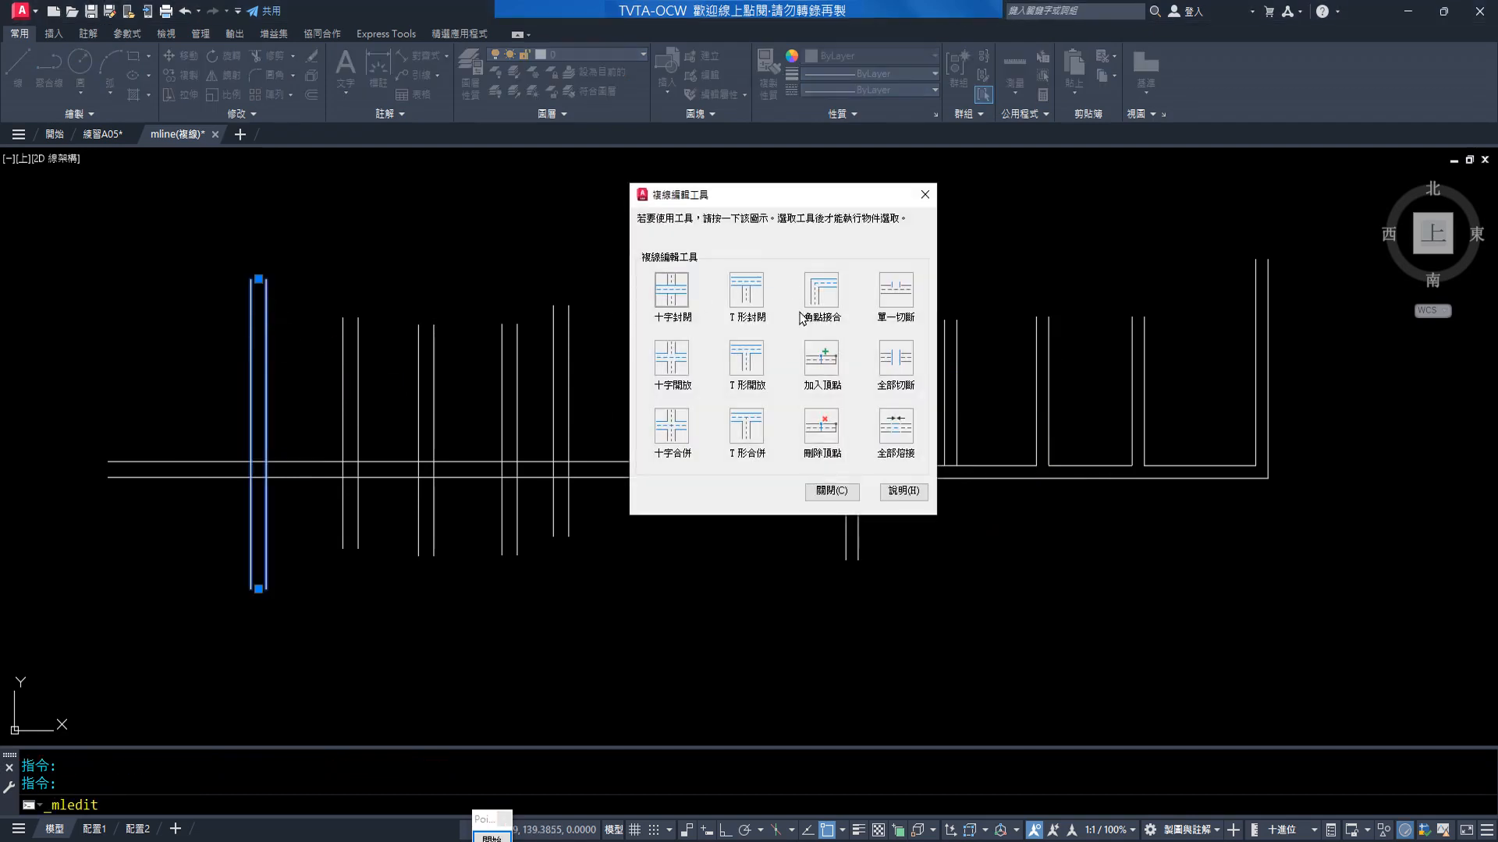
{"action": "left_click_drag", "start_coordinate": [810, 198], "coordinate": [652, 97]}
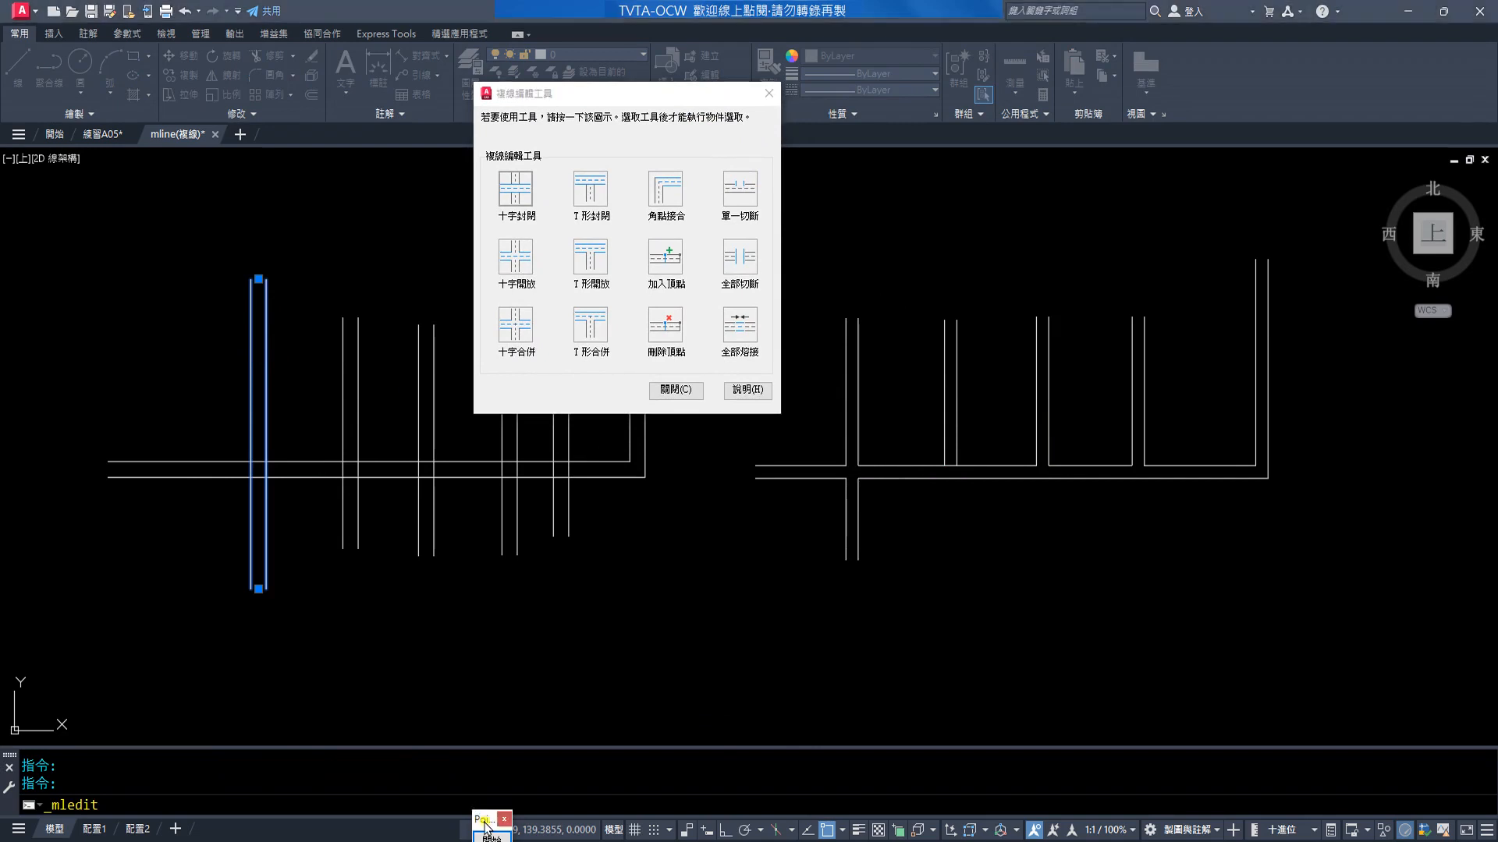
{"action": "left_click_drag", "start_coordinate": [575, 293], "coordinate": [597, 293]}
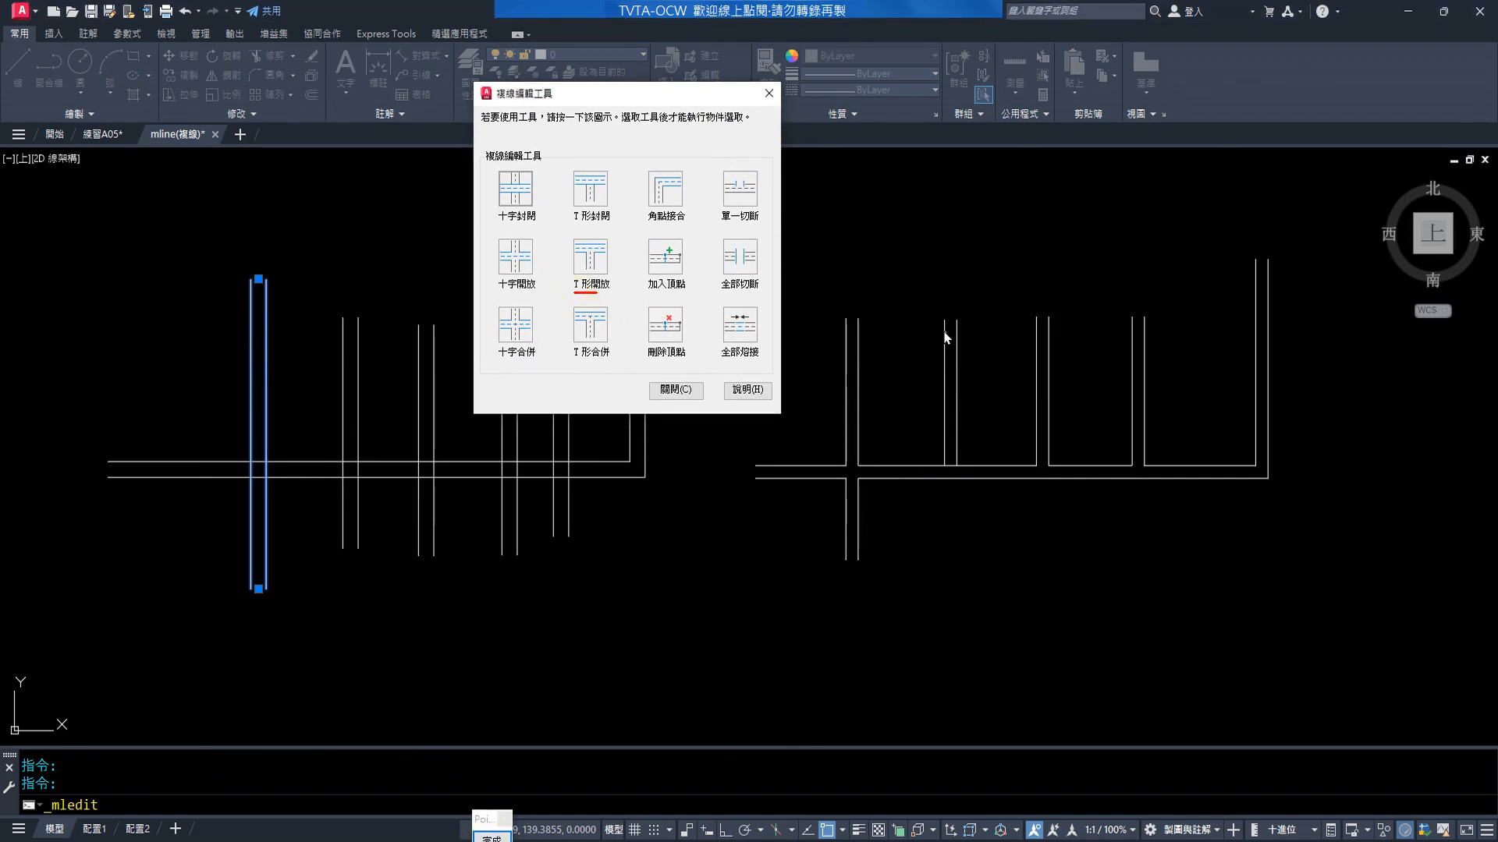
{"action": "mouse_move", "coordinate": [940, 319]}
{"action": "left_mouse_down"}
{"action": "mouse_move", "coordinate": [936, 481]}
{"action": "mouse_move", "coordinate": [959, 321]}
{"action": "mouse_move", "coordinate": [961, 466]}
{"action": "left_mouse_up"}
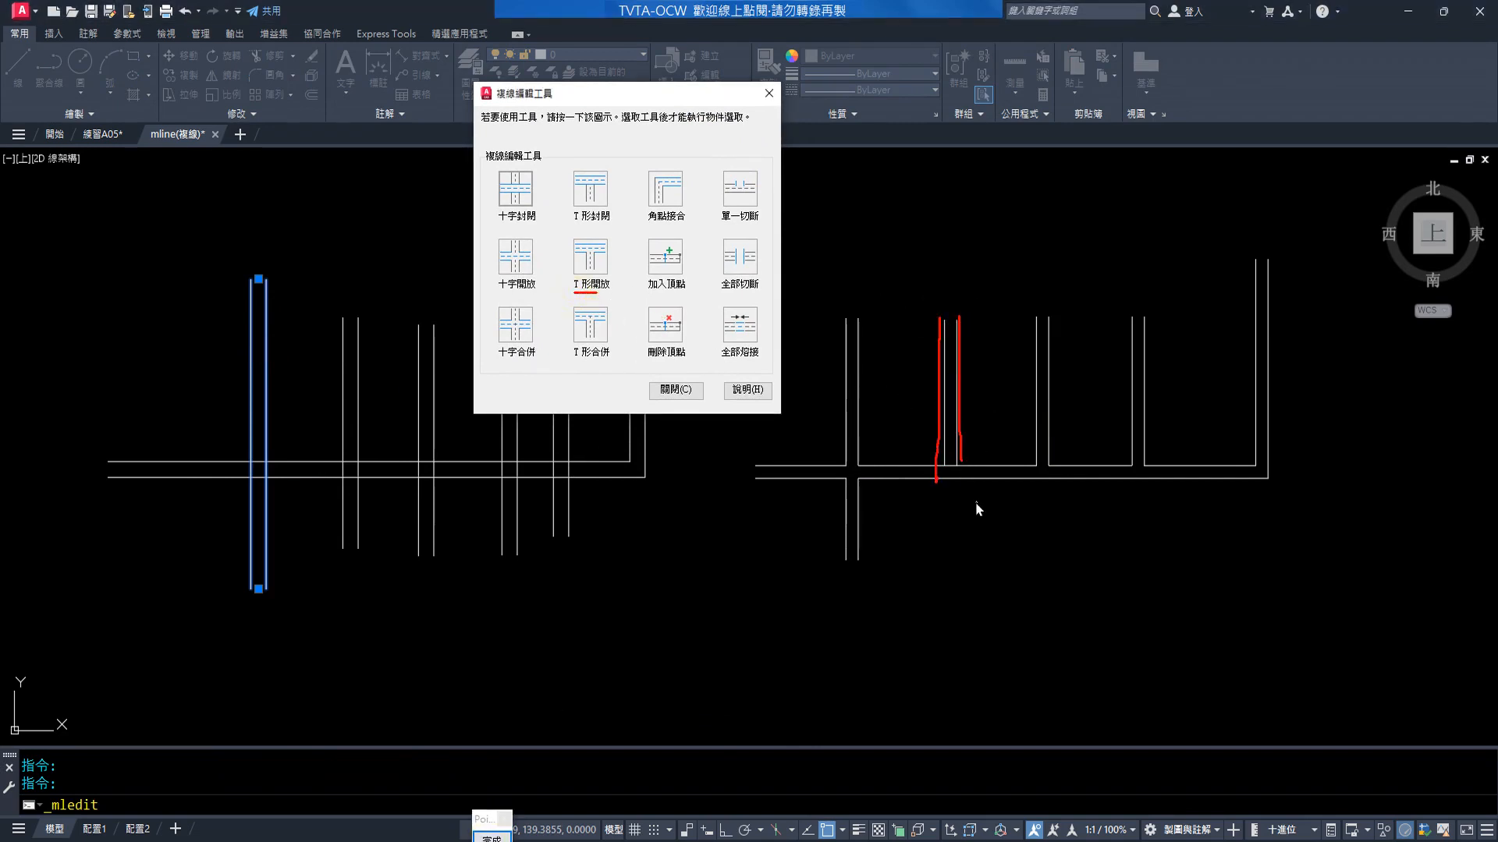
{"action": "left_click_drag", "start_coordinate": [1028, 301], "coordinate": [1027, 436]}
{"action": "left_click_drag", "start_coordinate": [1042, 337], "coordinate": [1046, 482]}
{"action": "mouse_move", "coordinate": [594, 297]}
{"action": "left_mouse_down"}
{"action": "mouse_move", "coordinate": [584, 288]}
{"action": "mouse_move", "coordinate": [600, 271]}
{"action": "mouse_move", "coordinate": [612, 297]}
{"action": "left_mouse_up"}
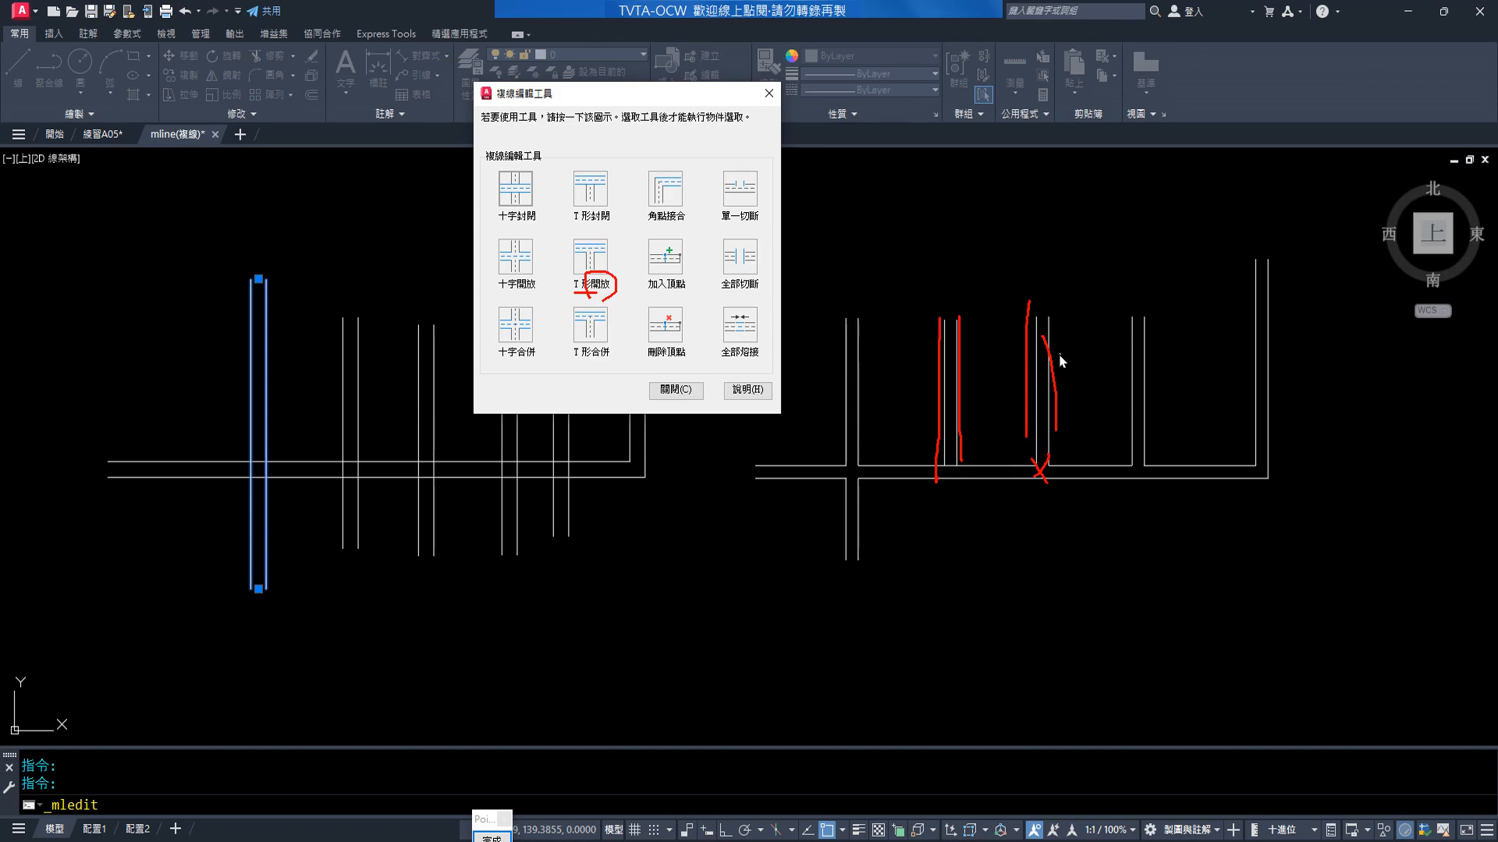
Trace the leftmost vertical multiline, box its upper pick end, cross out its lower part, and clear the pen marks
{"action": "left_click_drag", "start_coordinate": [1026, 291], "coordinate": [1027, 443]}
{"action": "left_click_drag", "start_coordinate": [236, 254], "coordinate": [228, 636]}
{"action": "left_click_drag", "start_coordinate": [266, 279], "coordinate": [256, 599]}
{"action": "mouse_move", "coordinate": [217, 358]}
{"action": "left_mouse_down"}
{"action": "mouse_move", "coordinate": [227, 385]}
{"action": "mouse_move", "coordinate": [244, 364]}
{"action": "left_mouse_up"}
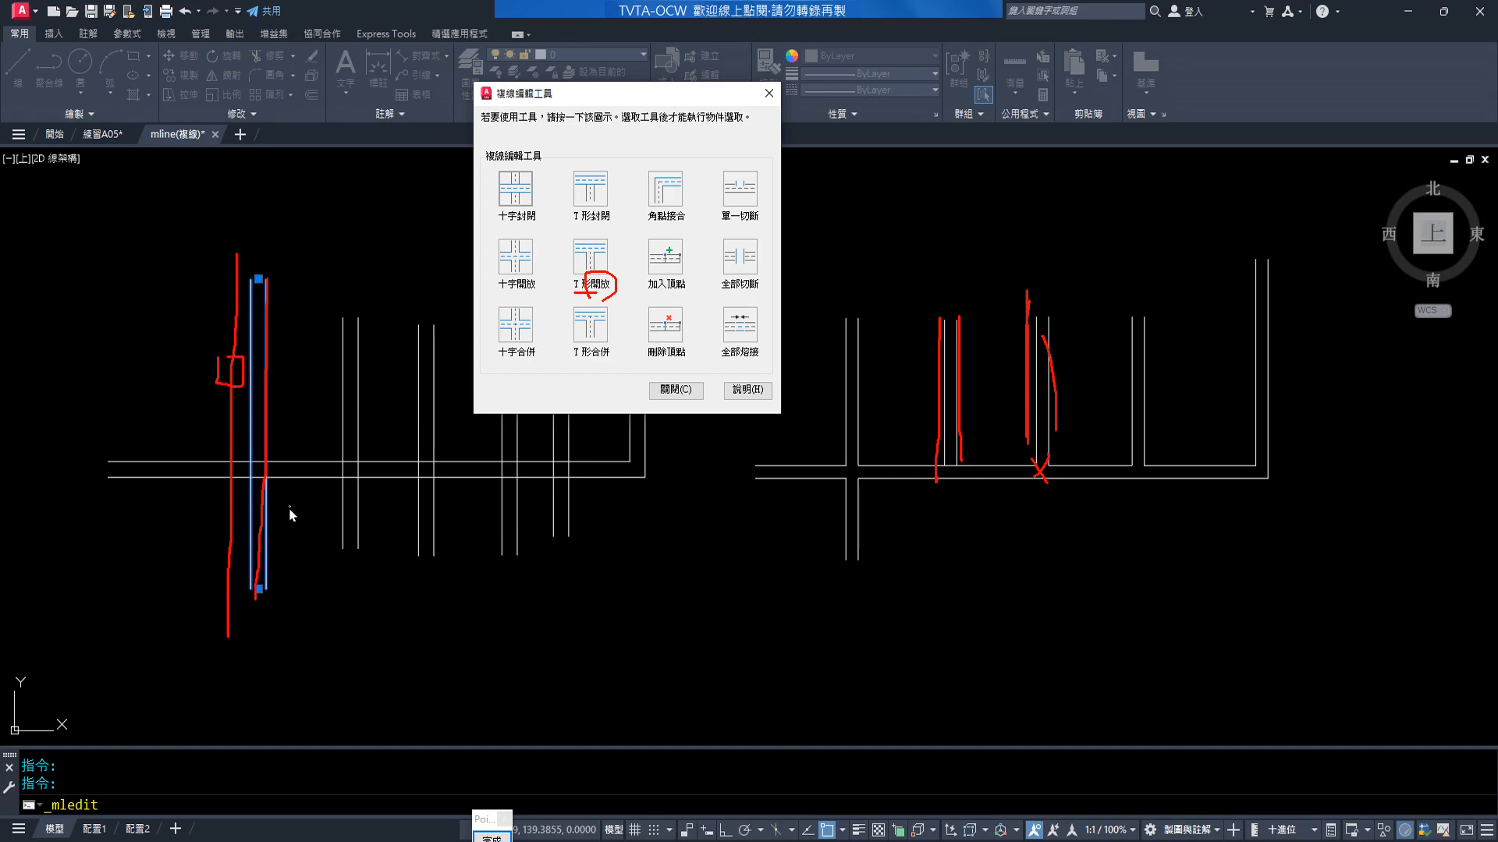
{"action": "left_click_drag", "start_coordinate": [289, 506], "coordinate": [179, 573]}
{"action": "left_click_drag", "start_coordinate": [188, 507], "coordinate": [300, 584]}
{"action": "key", "text": "Escape"}
Join the leftmost vertical multiline to the horizontal one with T 形開放, keeping its upper part
{"action": "left_click", "coordinate": [590, 257]}
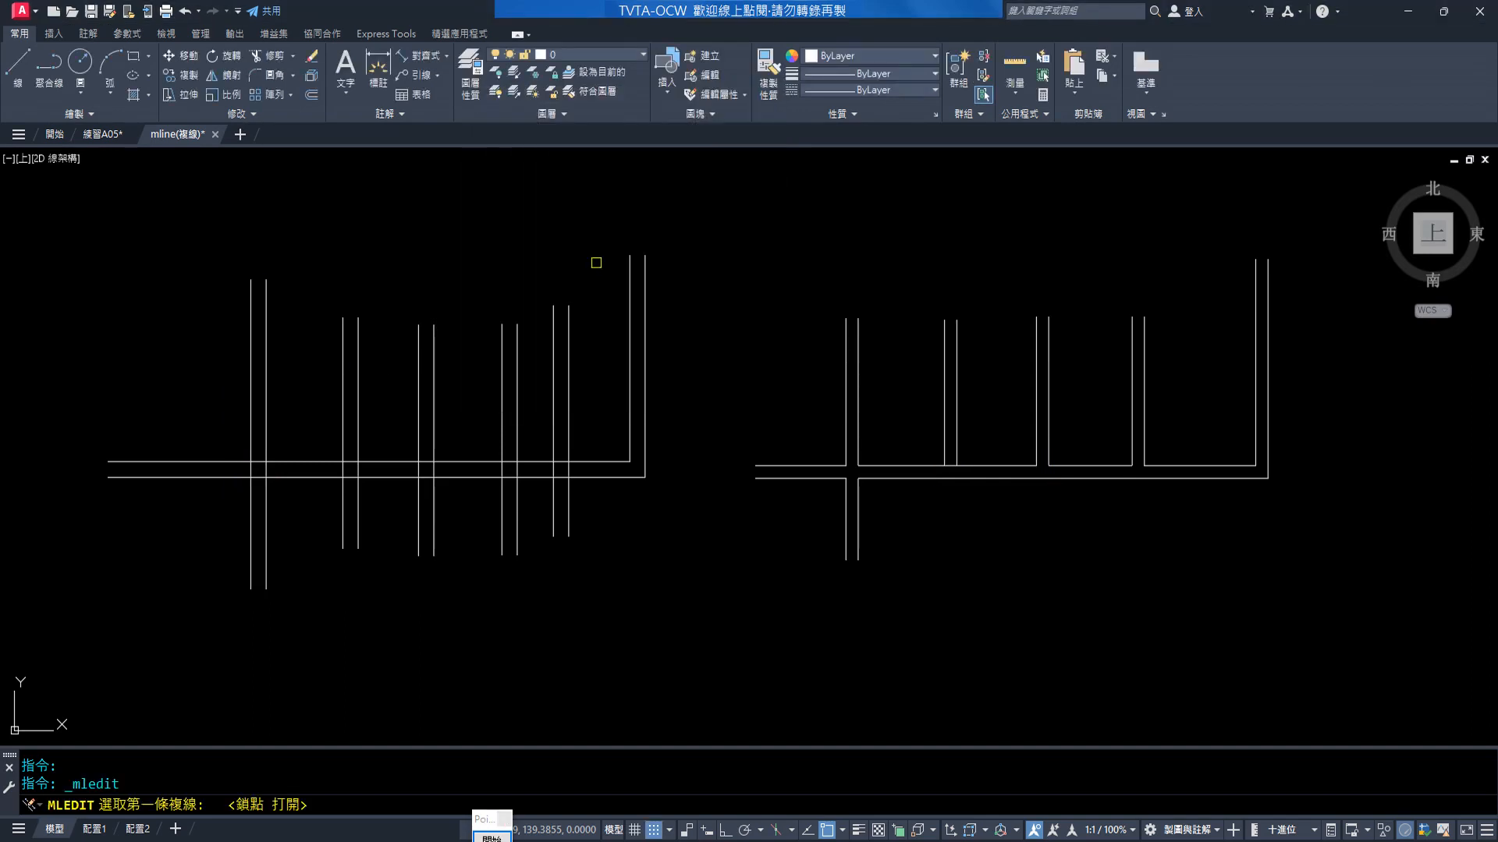
{"action": "key", "text": "Escape"}
{"action": "left_click", "coordinate": [257, 327]}
{"action": "key", "text": "Return"}
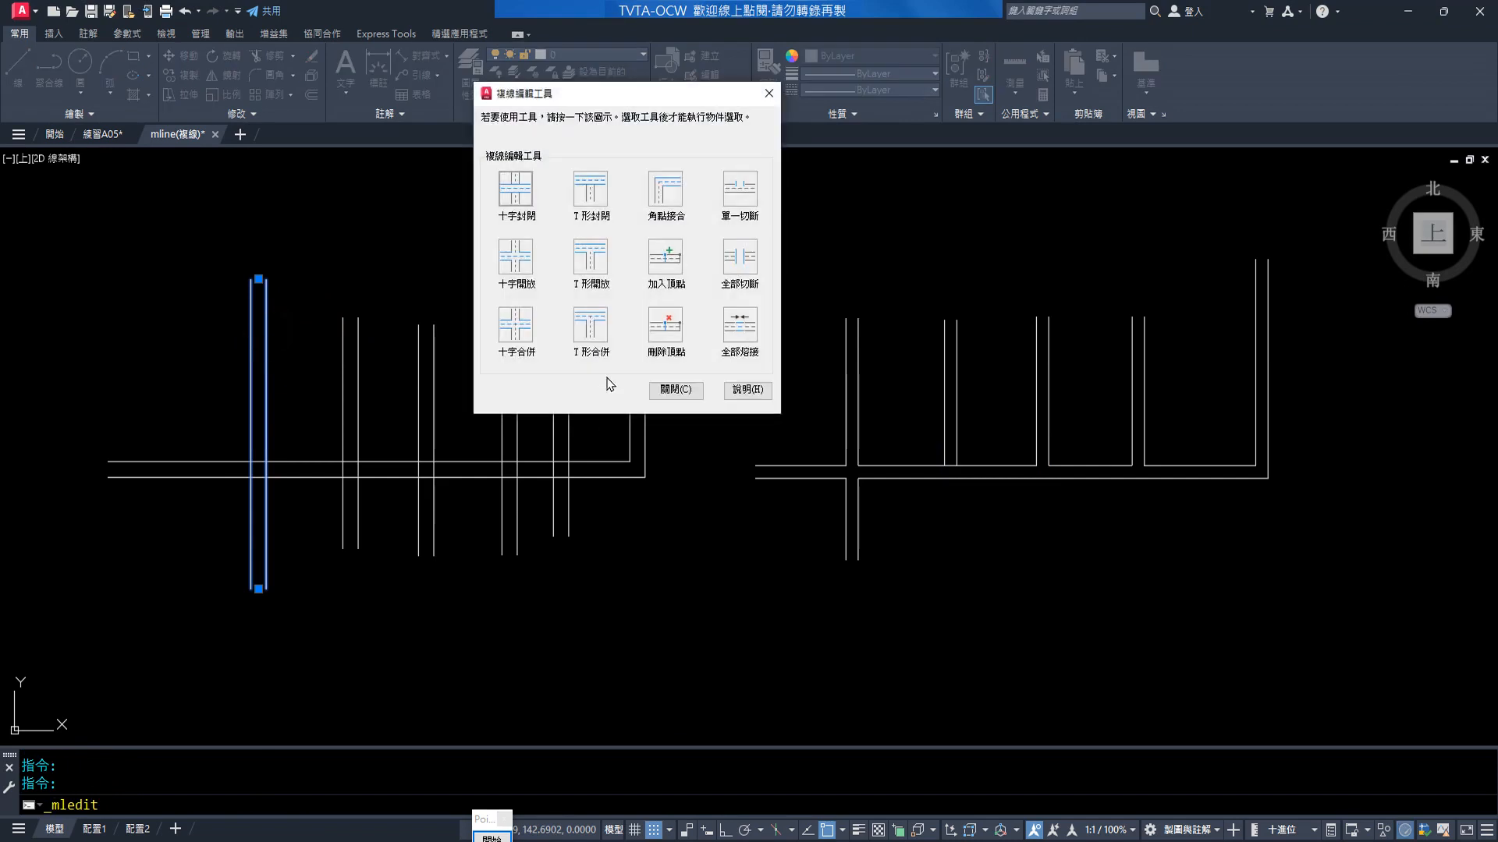
{"action": "left_click", "coordinate": [590, 257]}
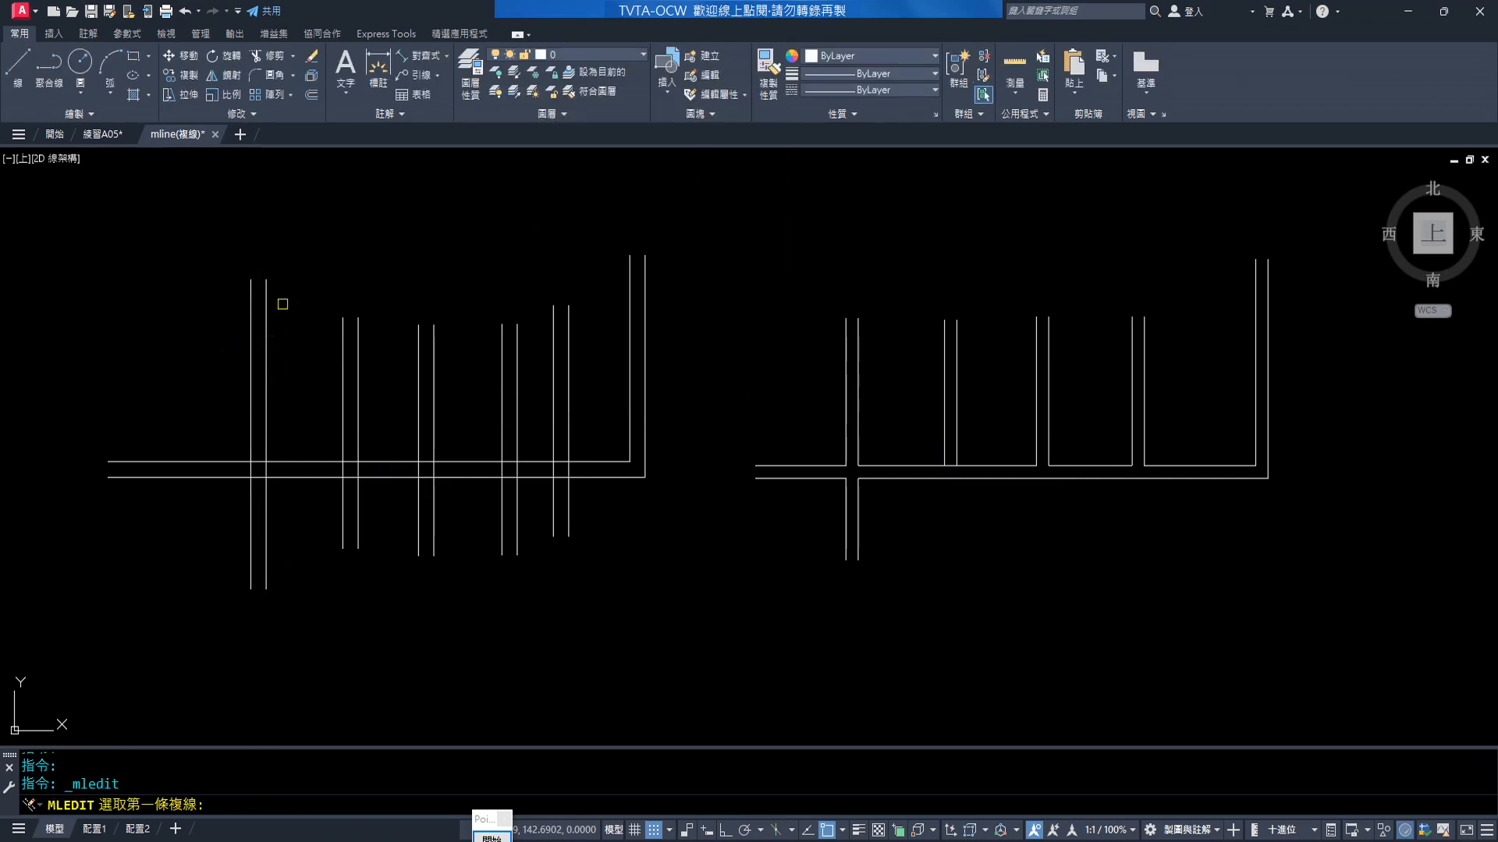
{"action": "left_click", "coordinate": [263, 363]}
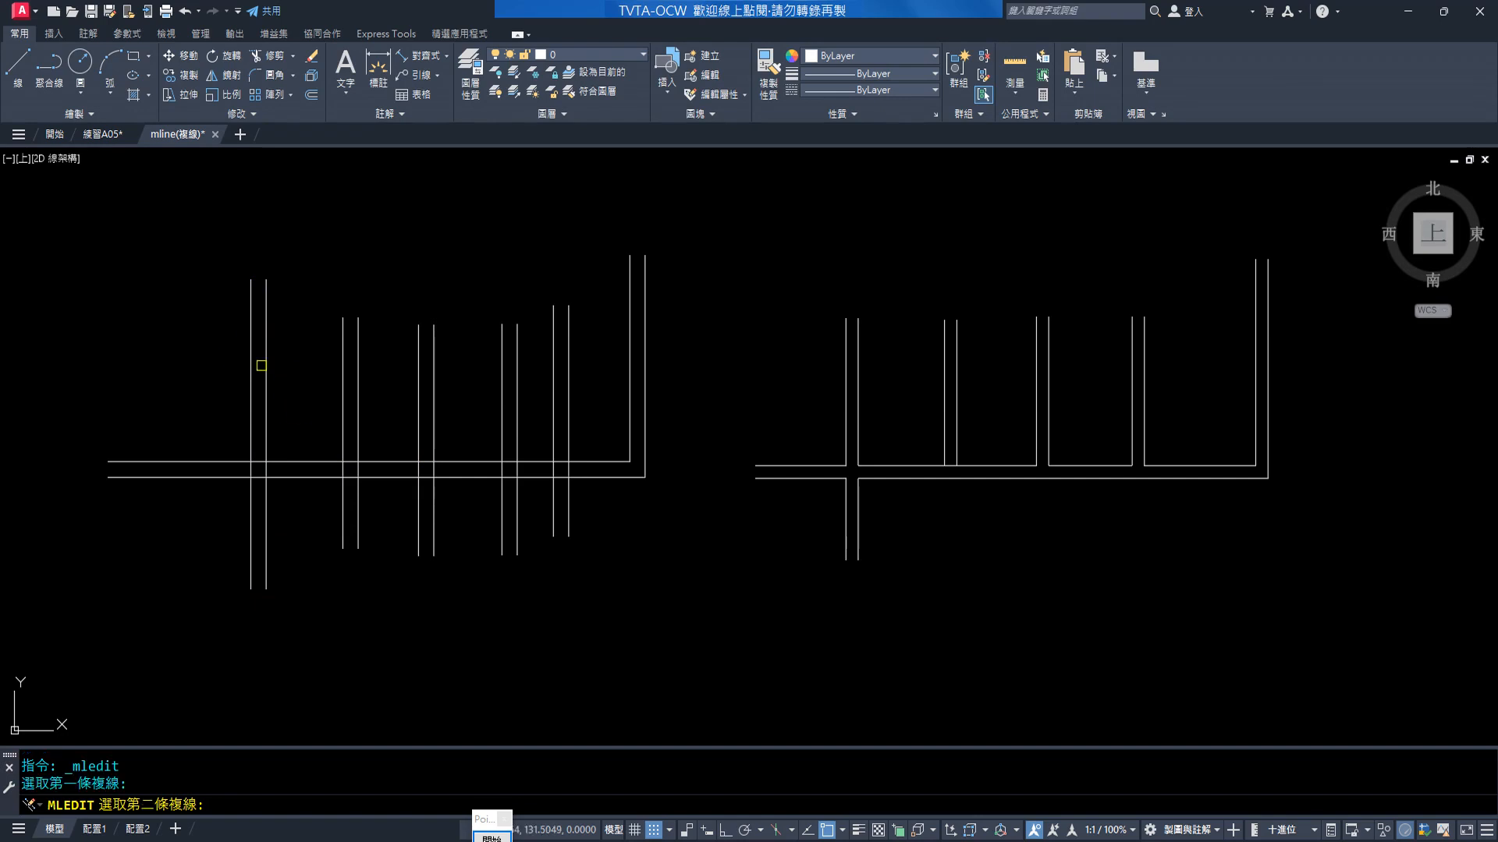
{"action": "left_click", "coordinate": [209, 457]}
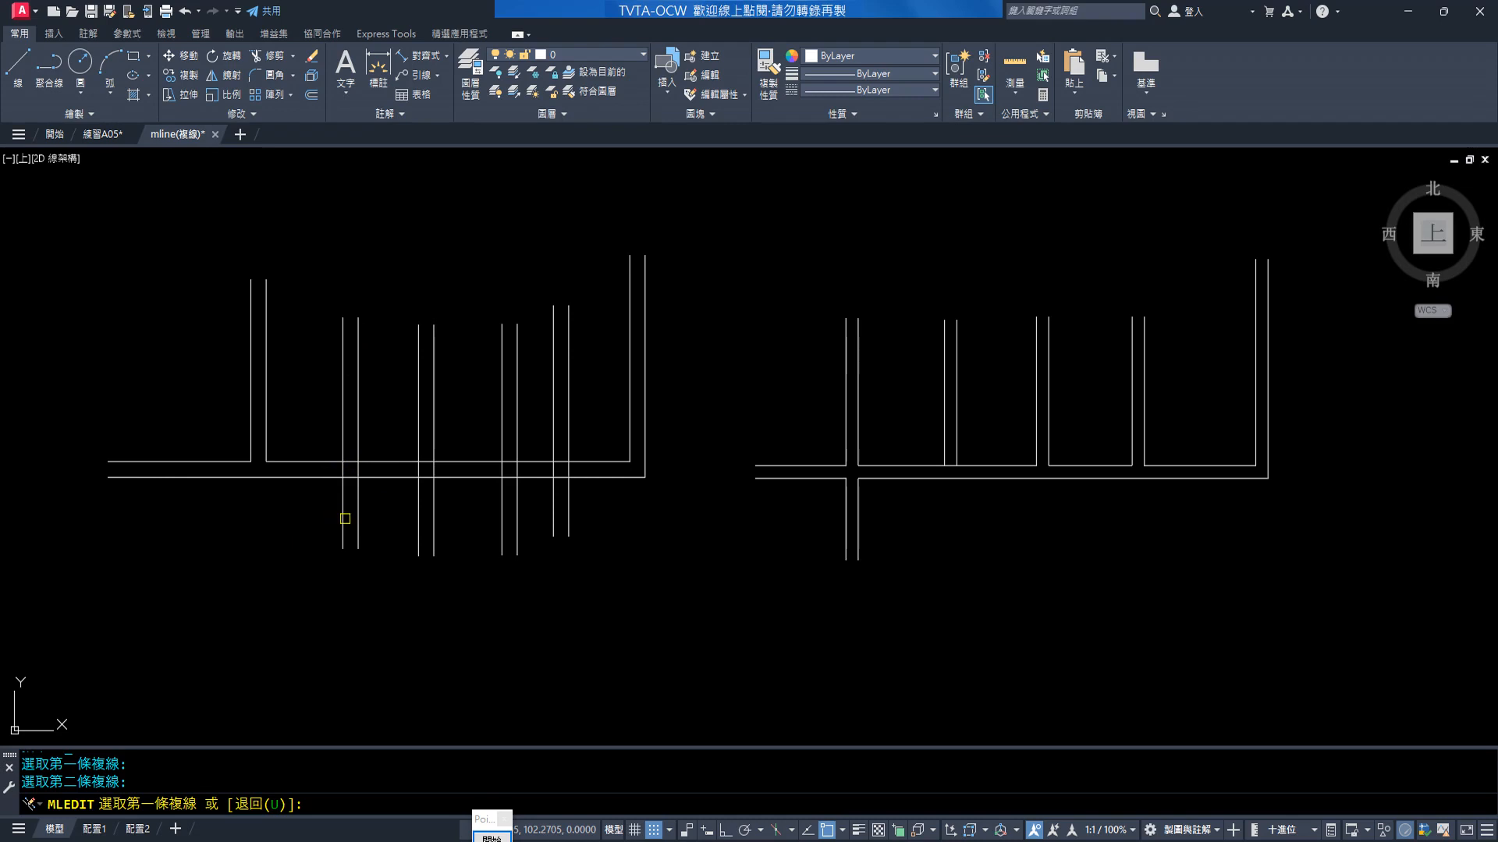
Join the second vertical multiline to the horizontal one as an open T, keeping its lower part, and end the command
{"action": "left_click", "coordinate": [344, 520]}
{"action": "left_click", "coordinate": [319, 460]}
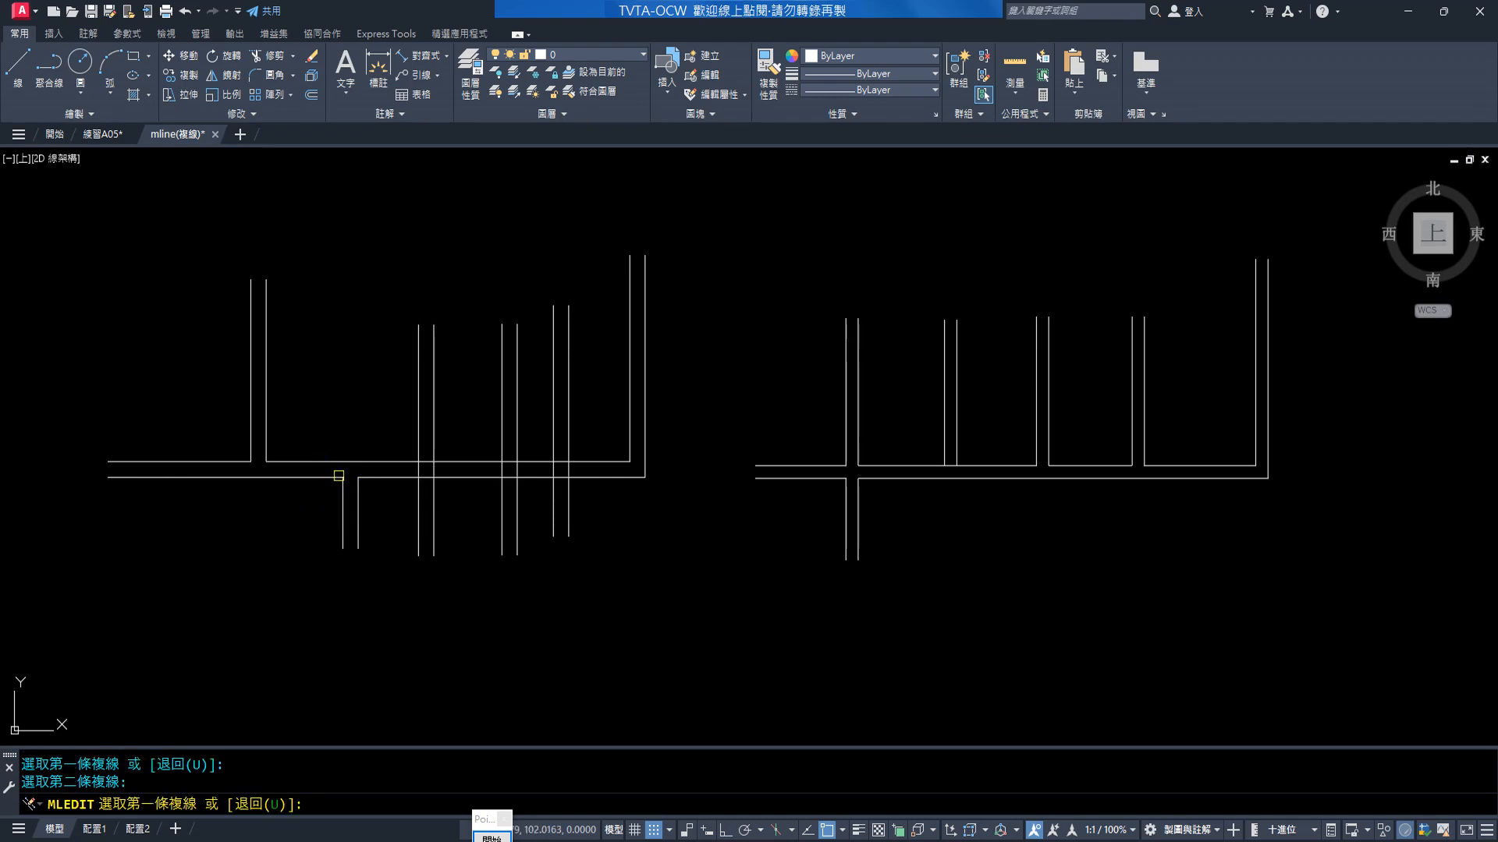
{"action": "key", "text": "Escape"}
Join the third vertical multiline to the horizontal one with T 形封閉, keeping its upper part
{"action": "double_click", "coordinate": [425, 409]}
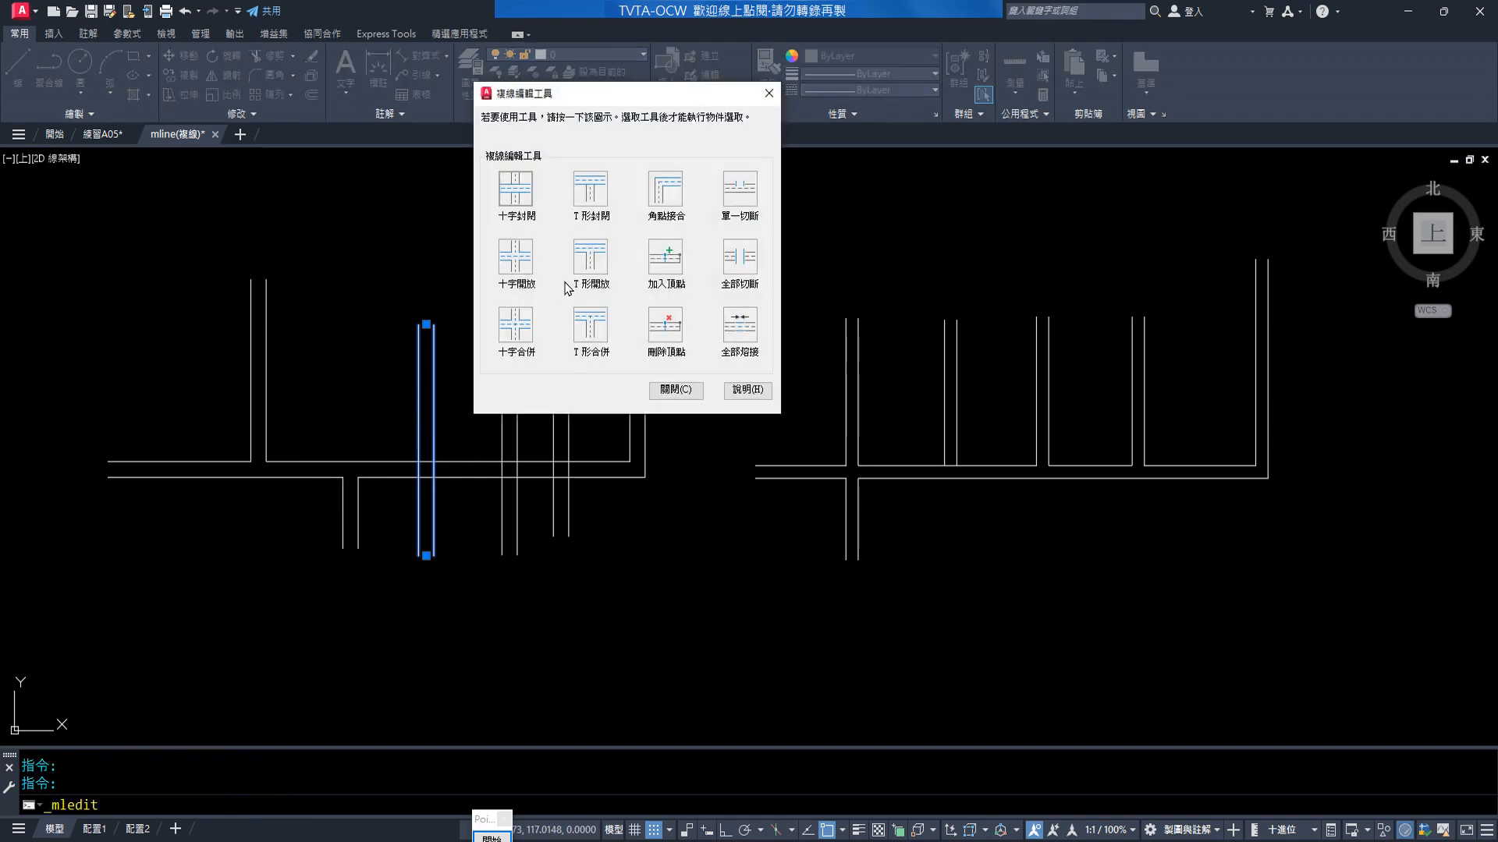
{"action": "left_click", "coordinate": [589, 194]}
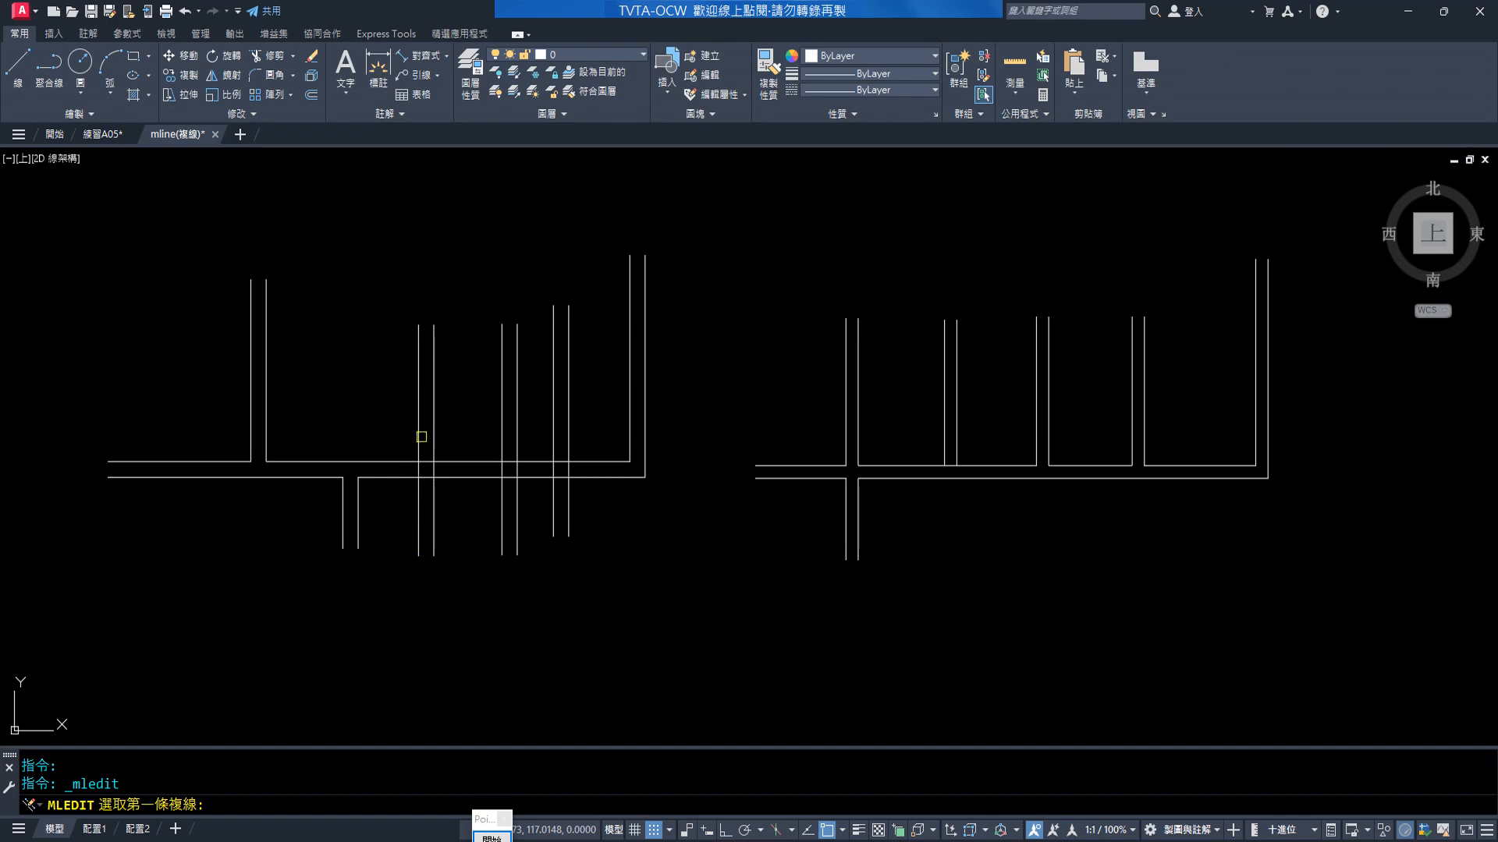
{"action": "left_click", "coordinate": [420, 416]}
{"action": "left_click", "coordinate": [475, 466]}
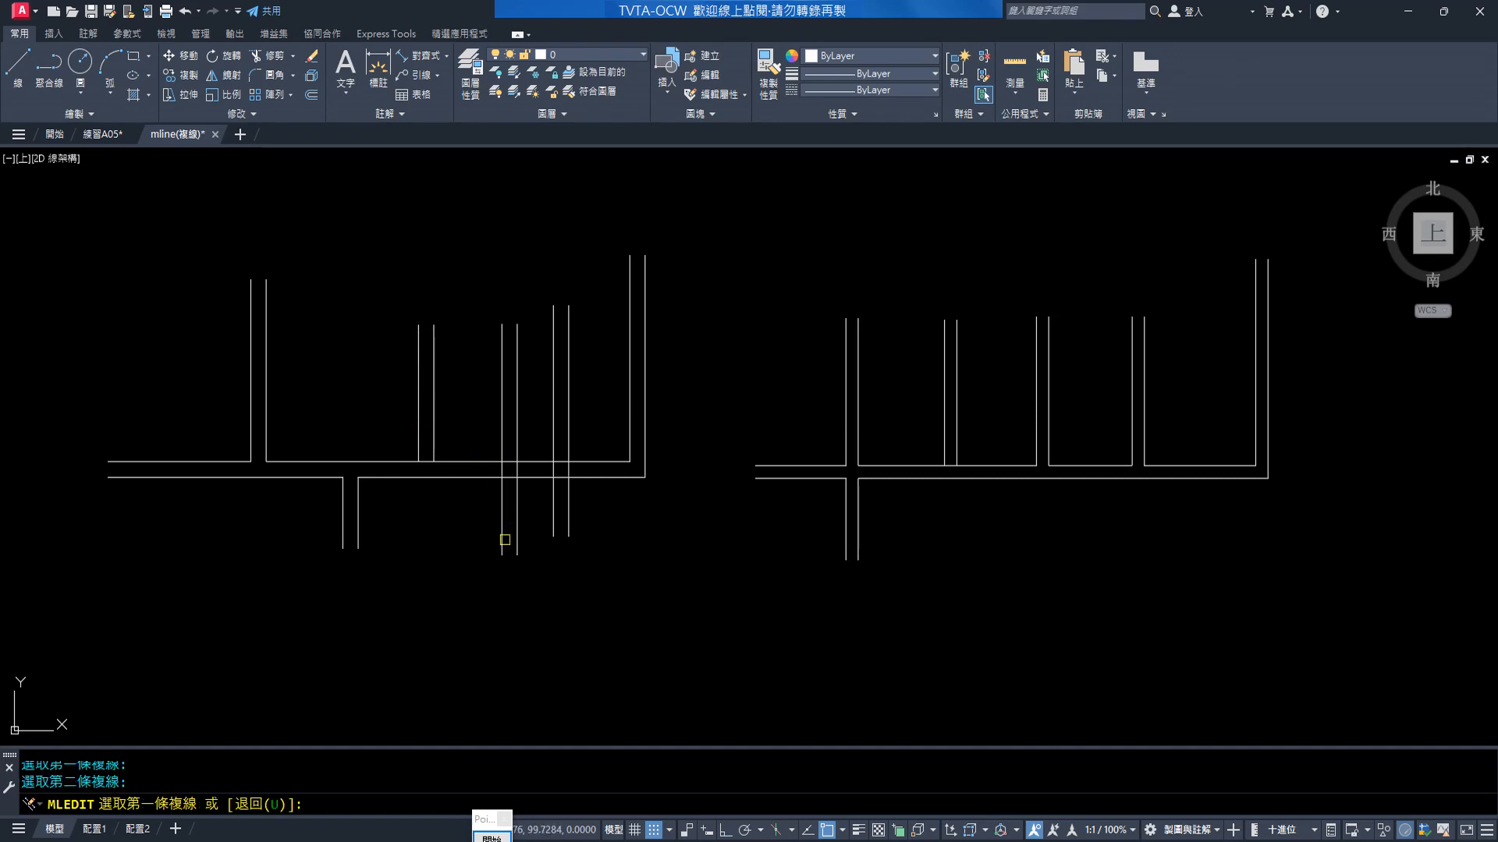
Join the fourth vertical multiline to the horizontal one as a closed T, keeping its lower part, and end the command
{"action": "left_click", "coordinate": [500, 520]}
{"action": "left_click", "coordinate": [471, 478]}
{"action": "key", "text": "Escape"}
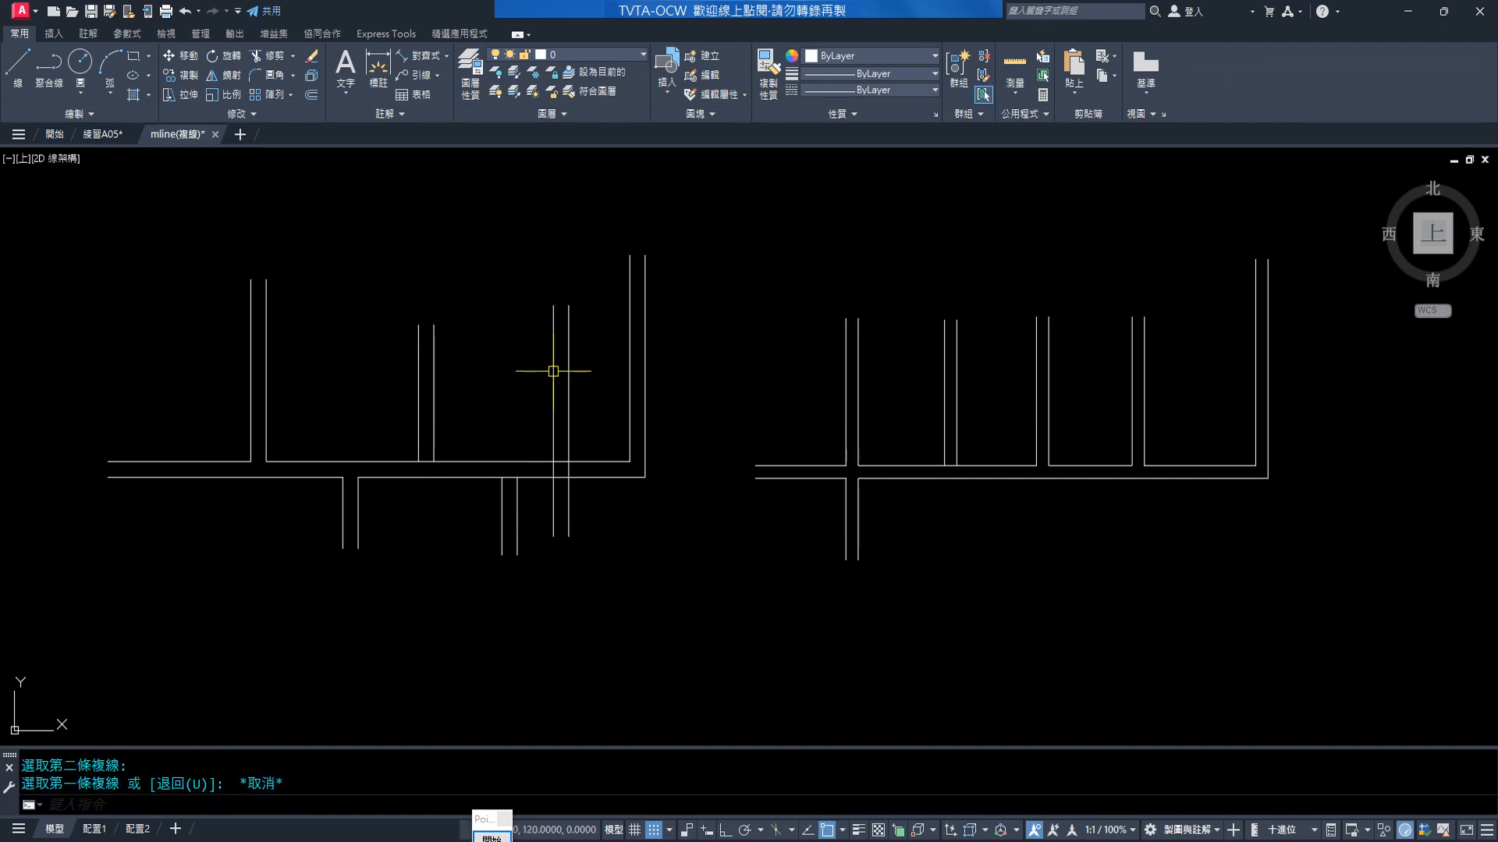
Open the crossing of the fifth vertical multiline and the horizontal one with 十字開放
{"action": "double_click", "coordinate": [552, 371]}
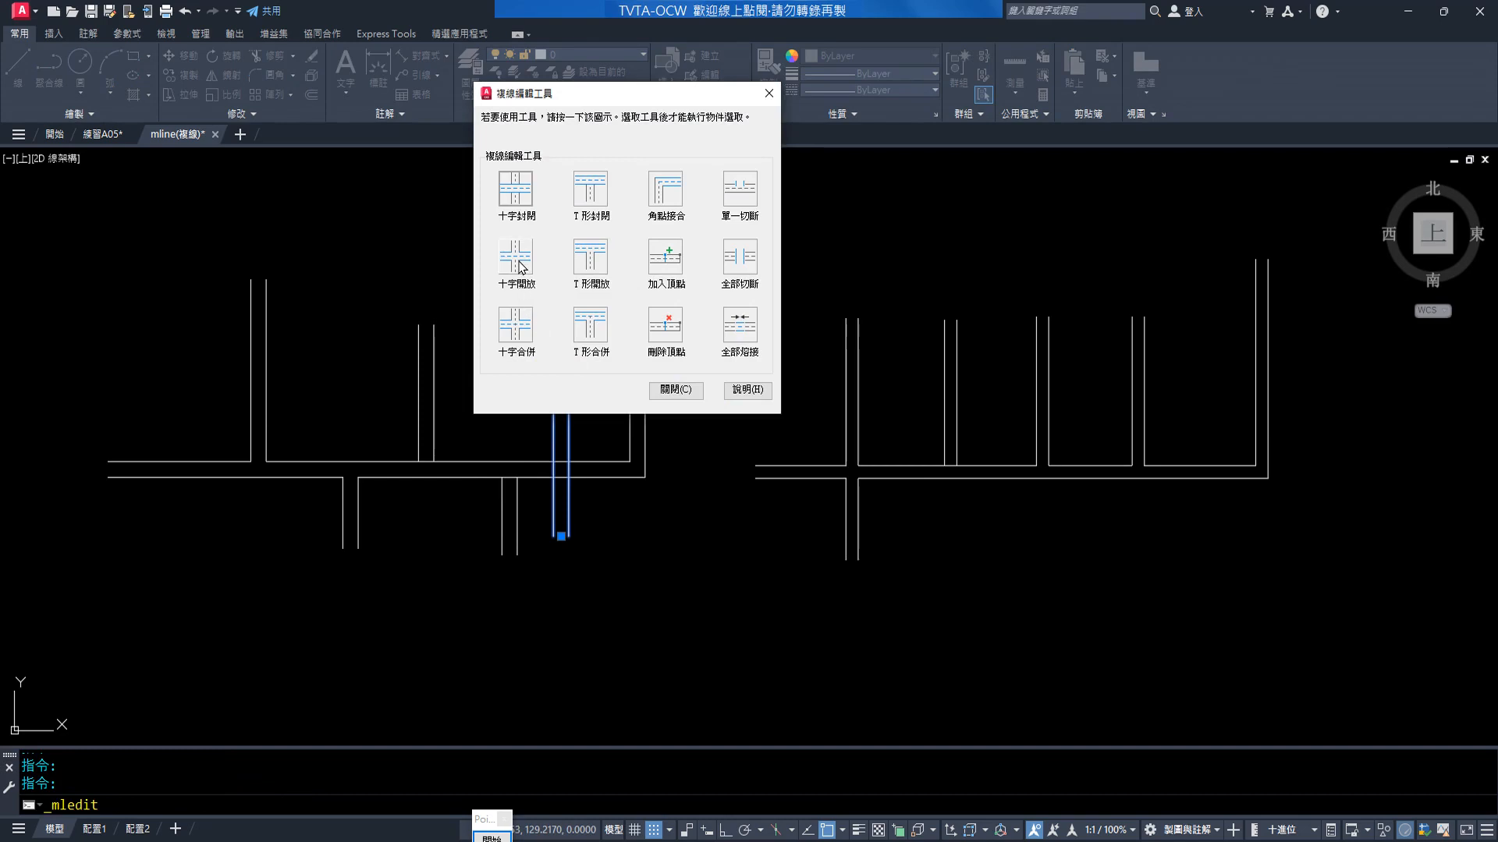
{"action": "left_click", "coordinate": [520, 267]}
{"action": "left_click", "coordinate": [553, 388]}
{"action": "left_click", "coordinate": [535, 461]}
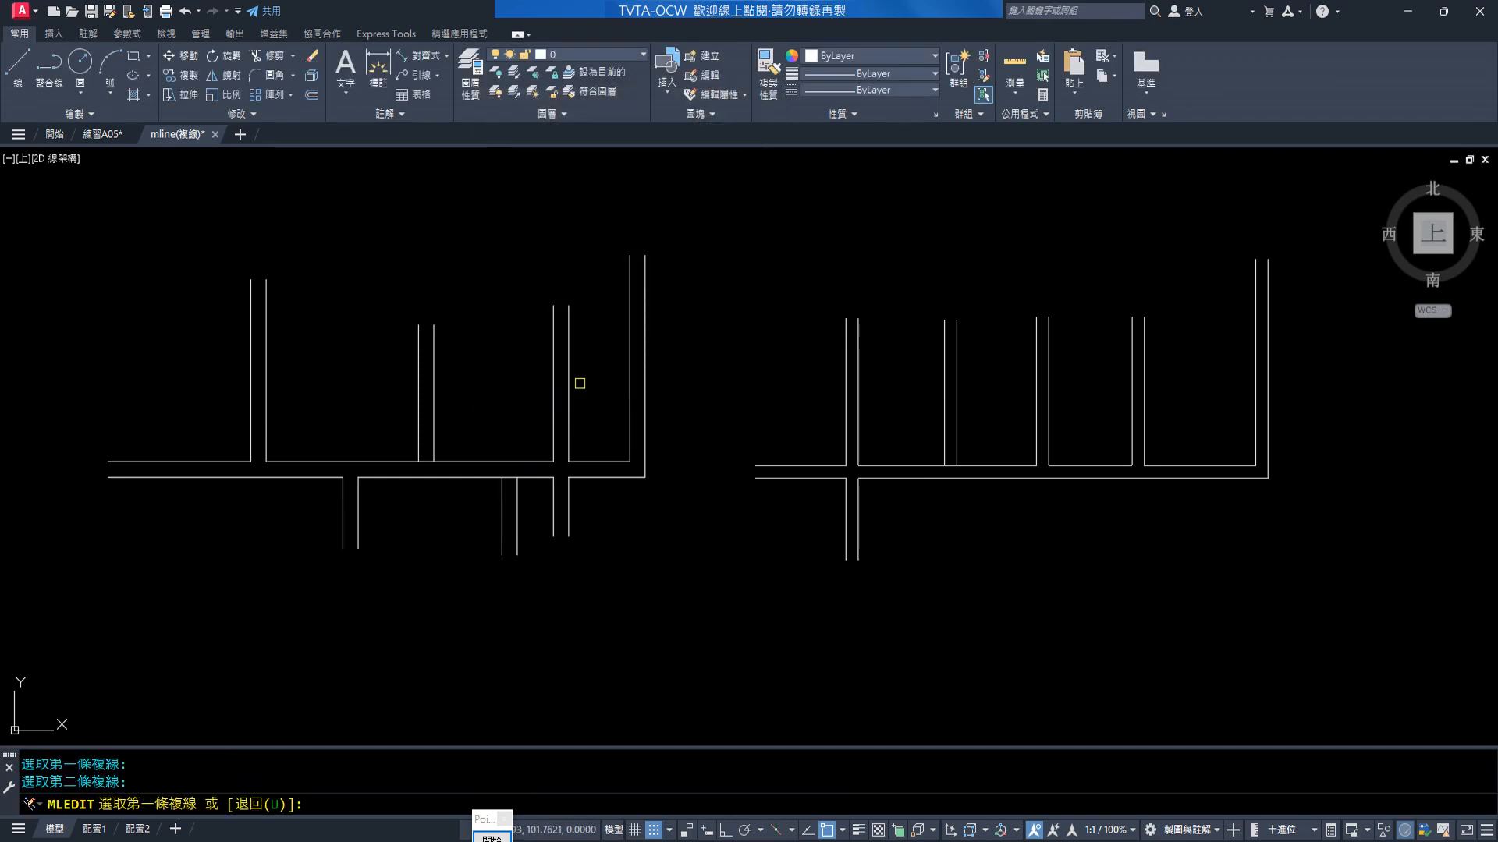
{"action": "key", "text": "Escape"}
Close the crossing of the fifth vertical multiline and the horizontal one with 十字封閉, picking the vertical multiline first
{"action": "double_click", "coordinate": [568, 374]}
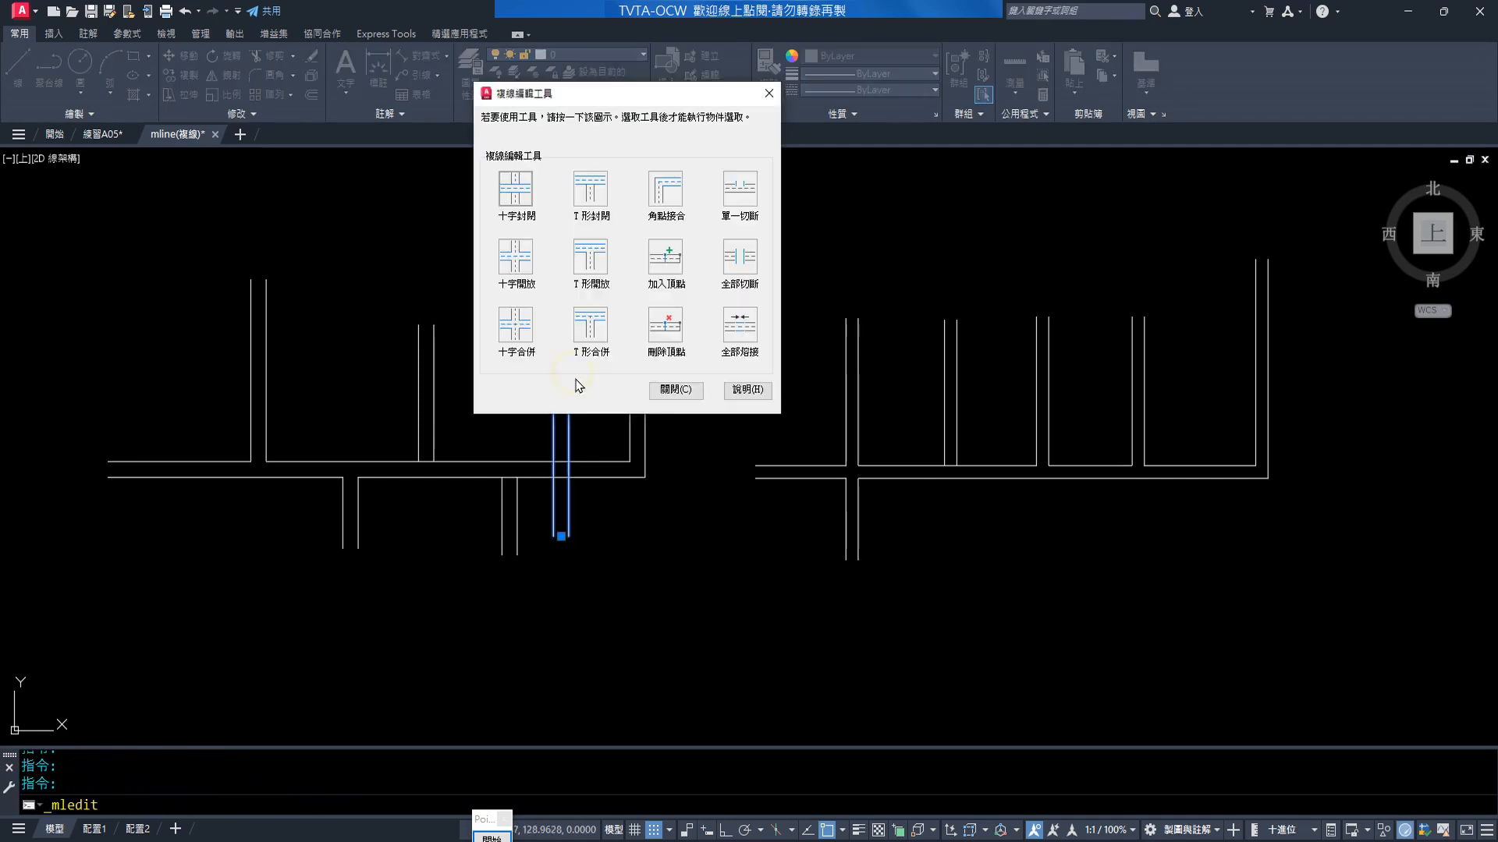
{"action": "left_click", "coordinate": [517, 192]}
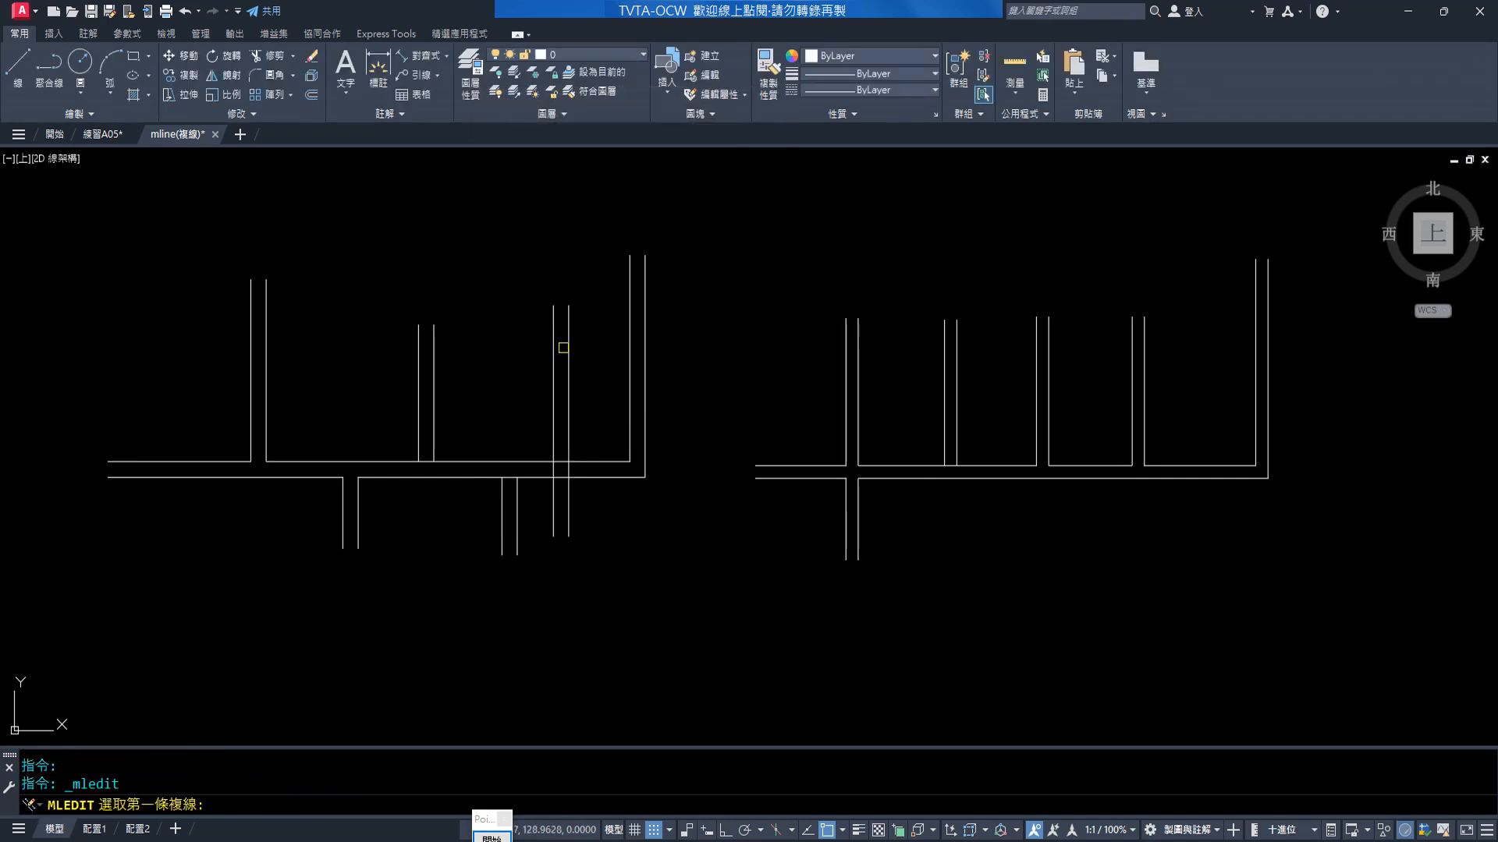
{"action": "left_click", "coordinate": [568, 356]}
{"action": "left_click", "coordinate": [596, 459]}
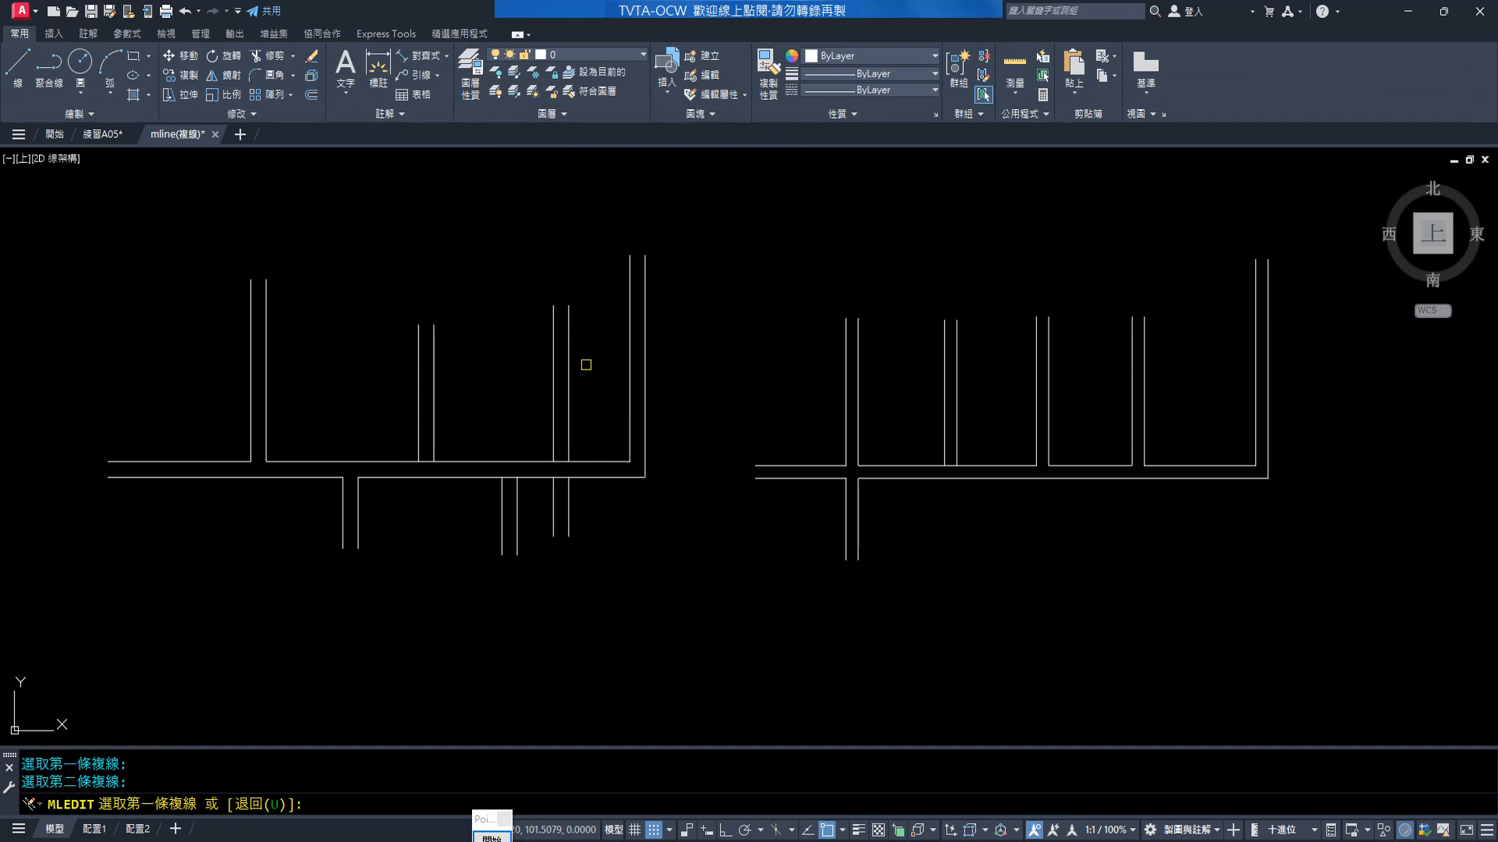
{"action": "key", "text": "Escape"}
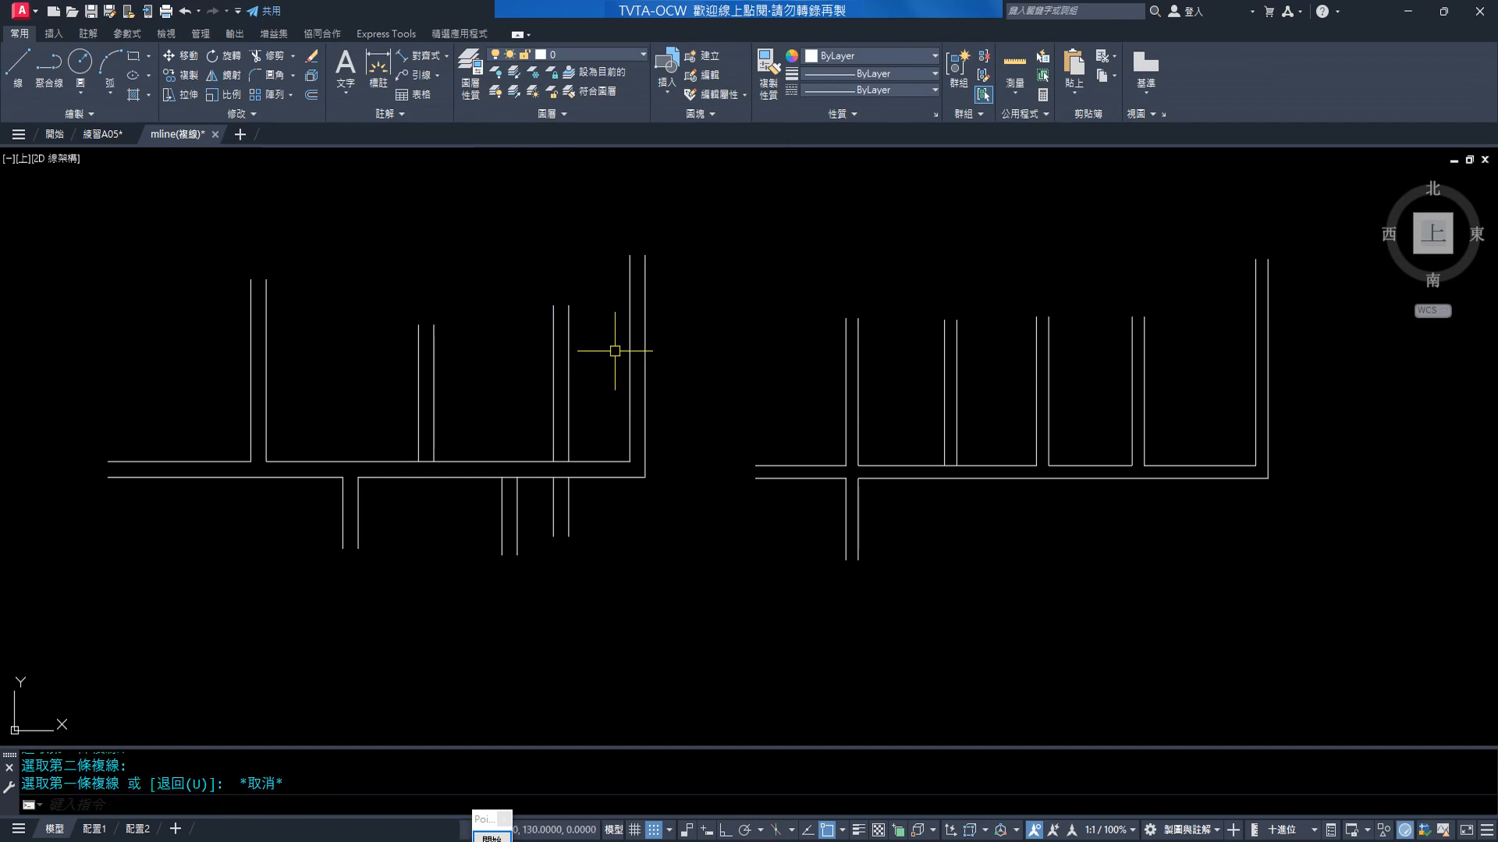
Cut a gap in only the inner line of the left L-shaped multiline's vertical leg with 單一切斷
{"action": "double_click", "coordinate": [618, 344]}
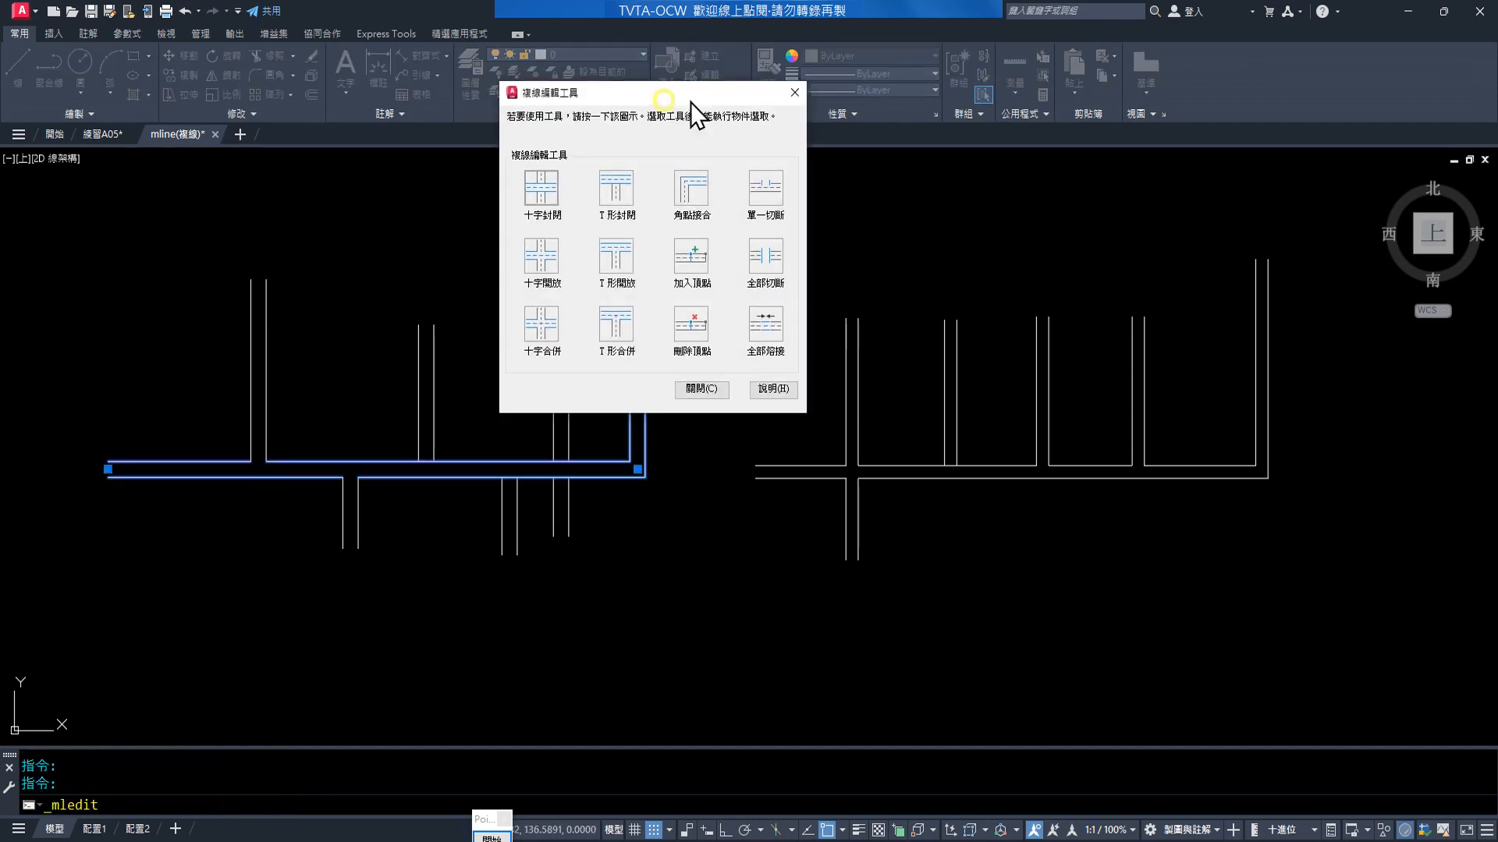
{"action": "left_click_drag", "start_coordinate": [665, 98], "coordinate": [906, 102]}
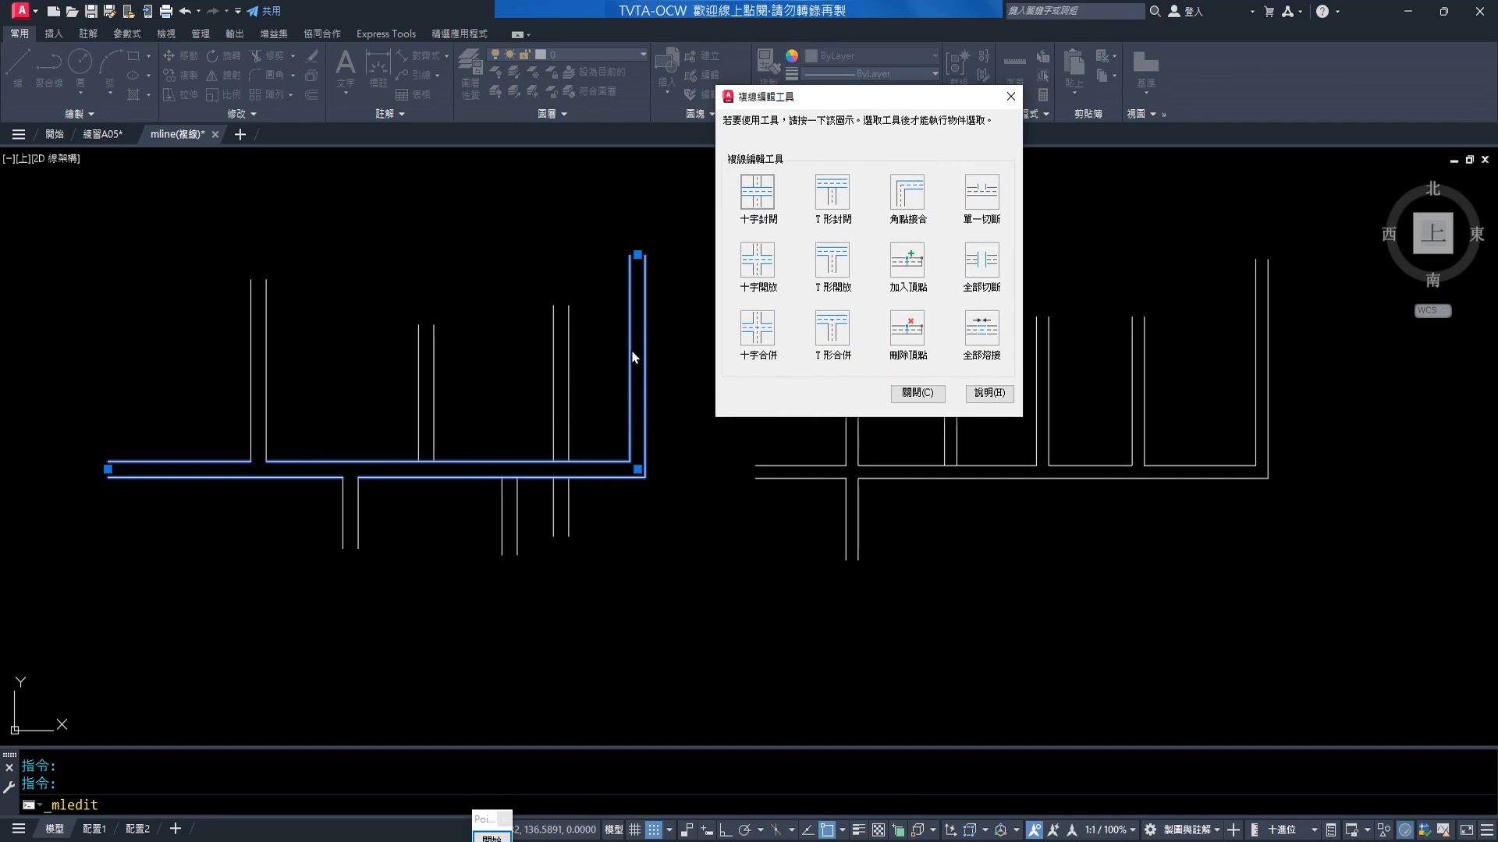
{"action": "left_click", "coordinate": [980, 193]}
{"action": "left_click", "coordinate": [630, 355]}
{"action": "left_click", "coordinate": [629, 317]}
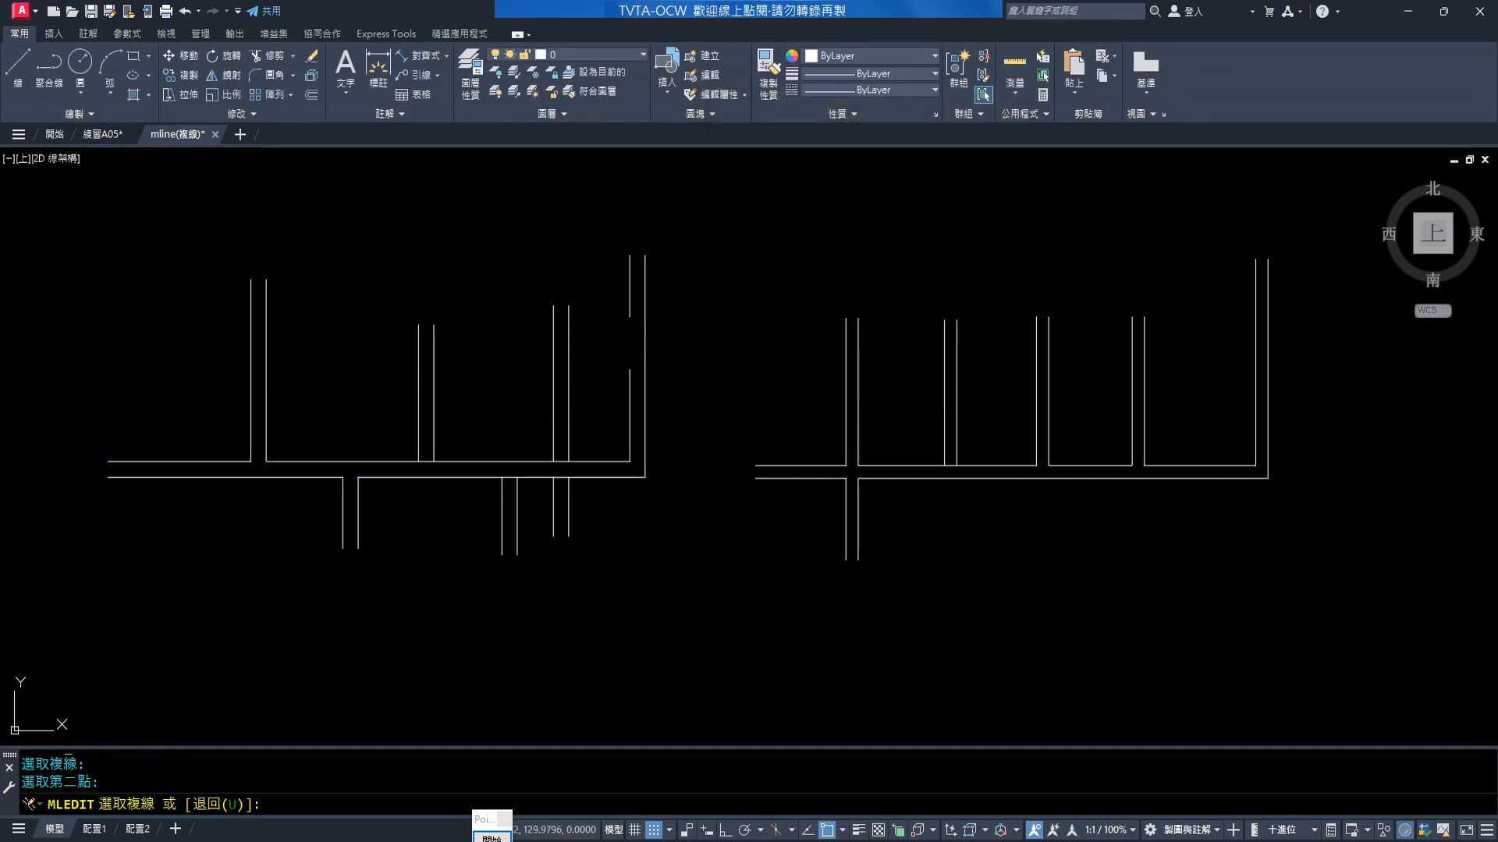
{"action": "key", "text": "Escape"}
Weld the gap in the inner line of the L-shaped multiline's vertical leg with 全部熔接
{"action": "double_click", "coordinate": [630, 285]}
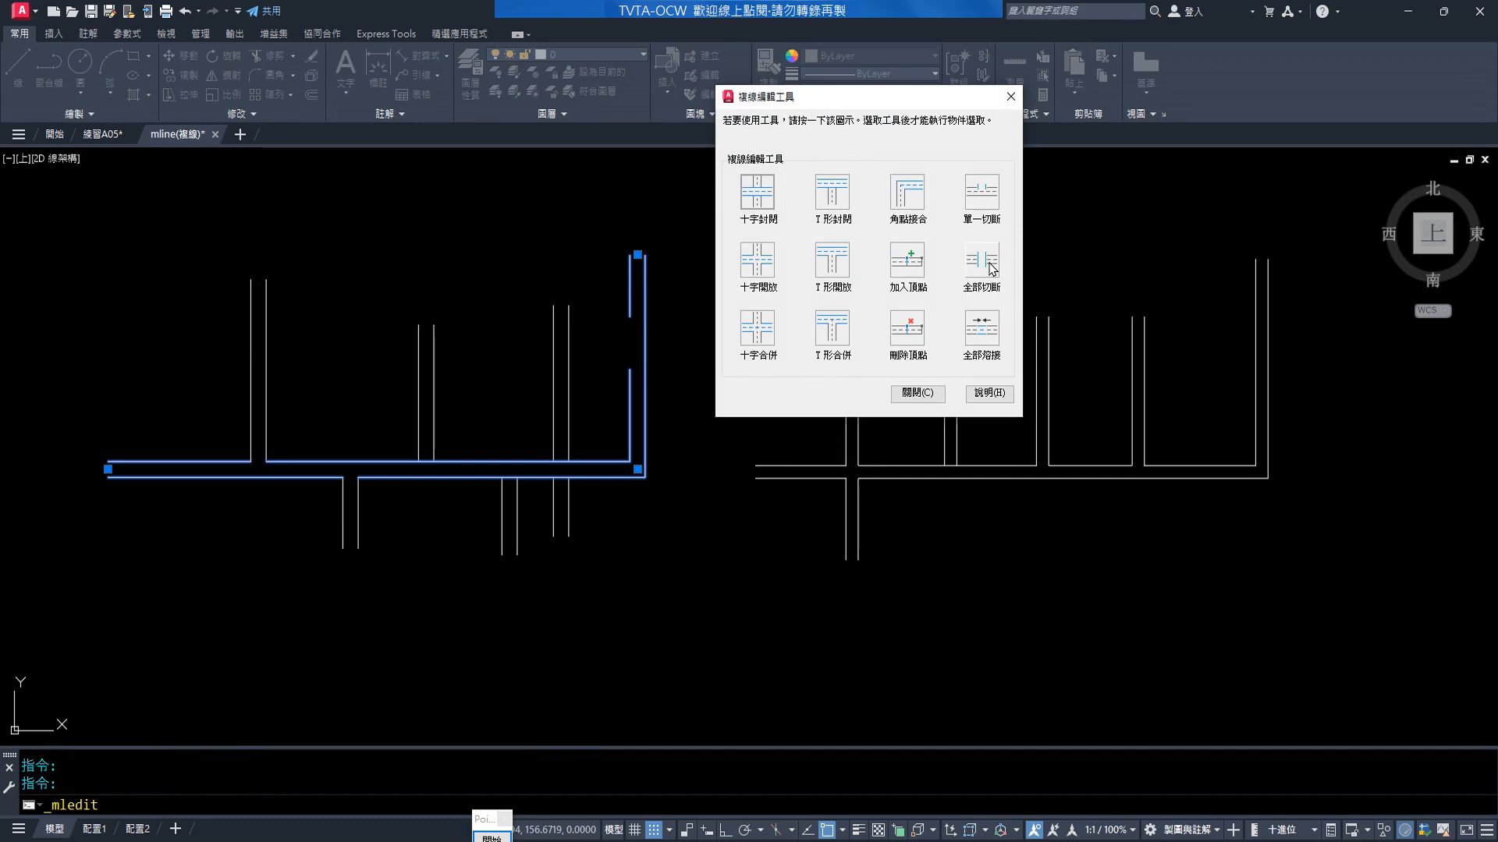
{"action": "left_click", "coordinate": [982, 331]}
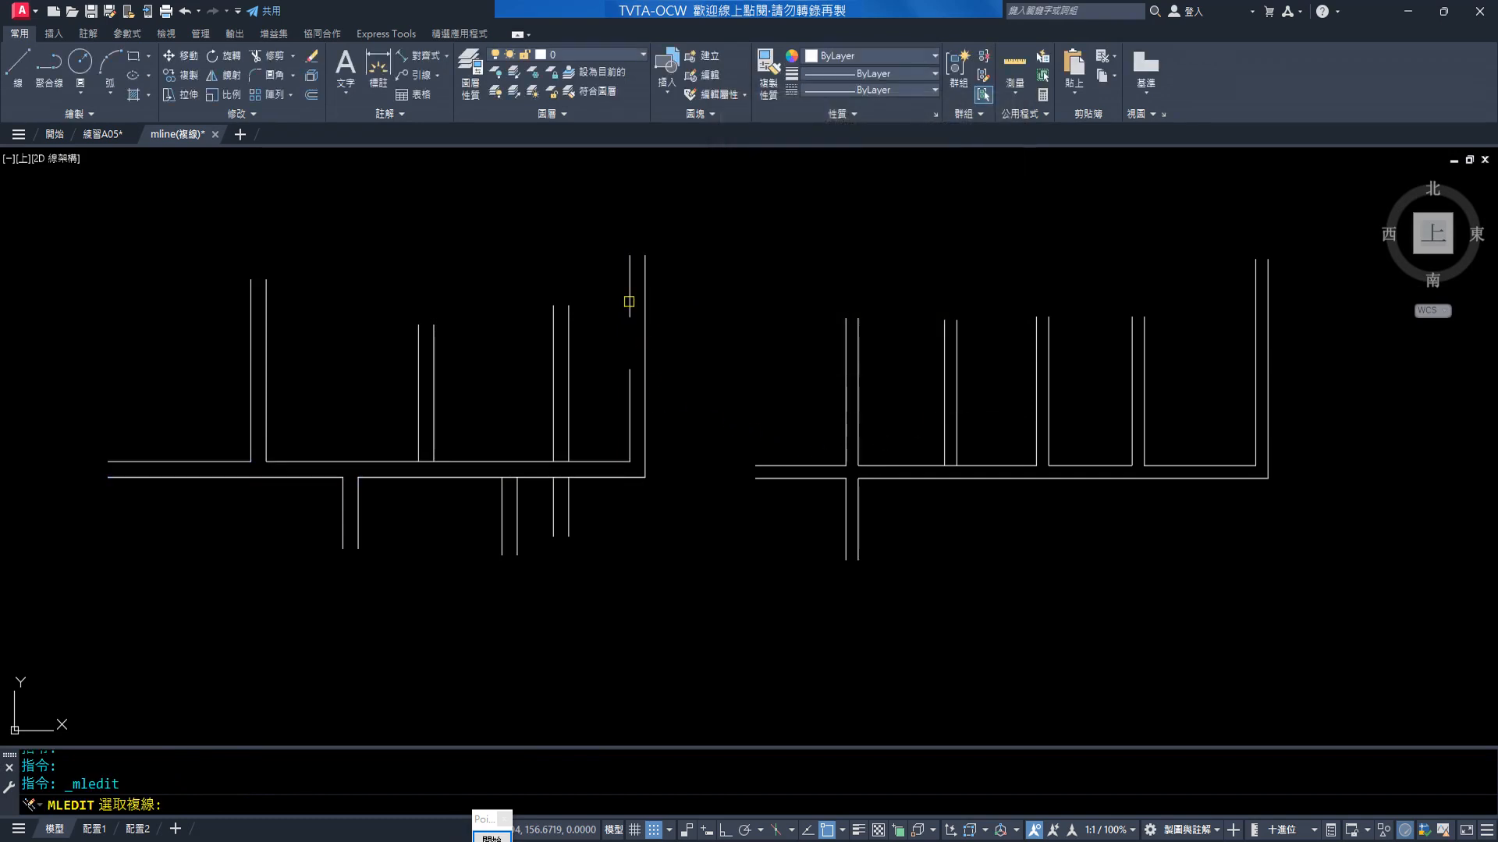
{"action": "left_click", "coordinate": [629, 302]}
{"action": "left_click", "coordinate": [628, 371]}
{"action": "key", "text": "Escape"}
Cut a gap through both lines of the left L-shaped multiline's vertical leg with 全部切斷
{"action": "double_click", "coordinate": [645, 287]}
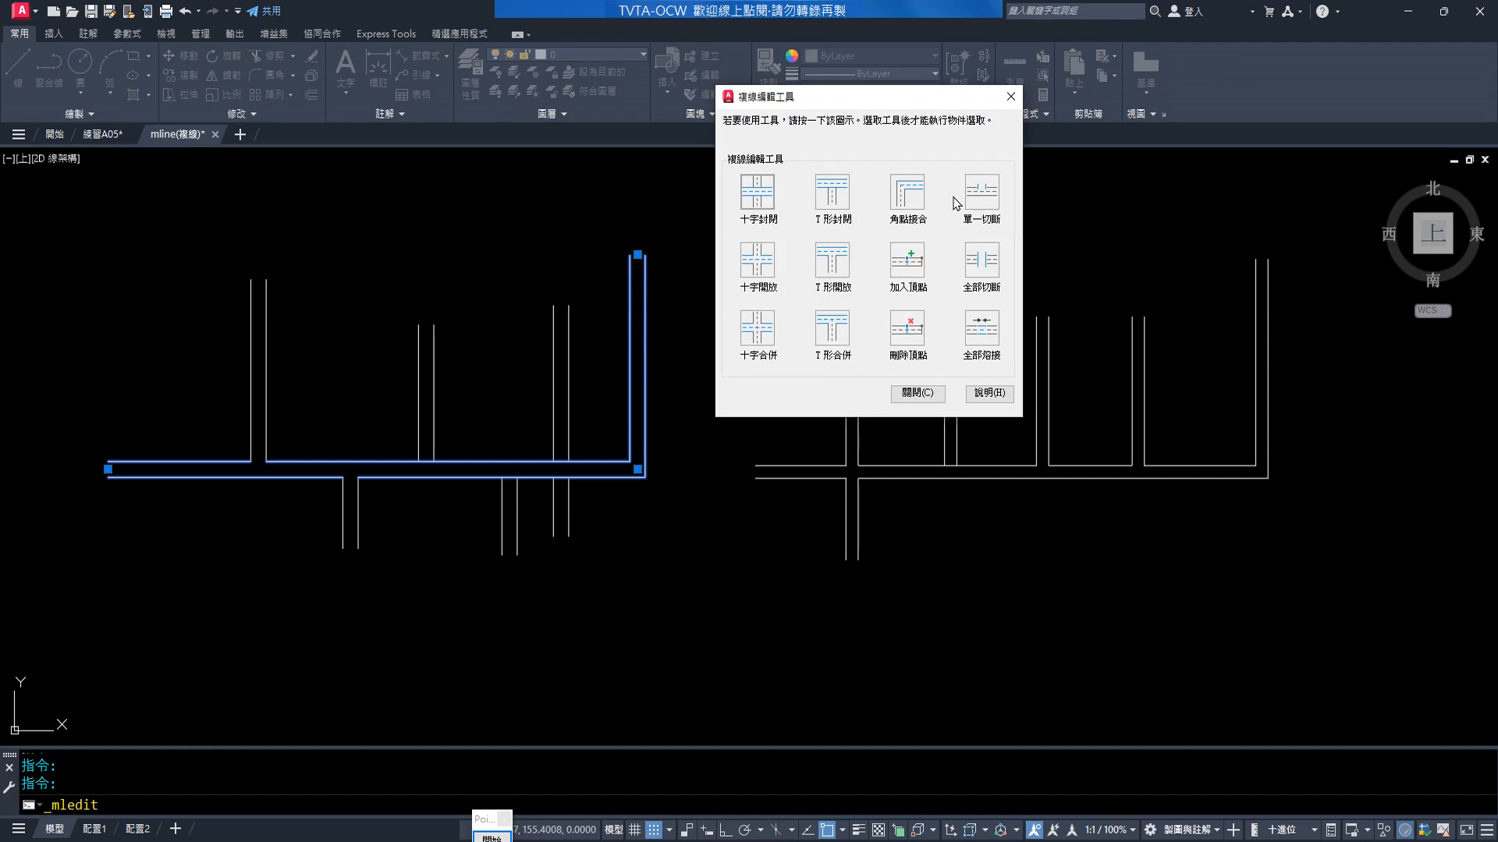
{"action": "left_click", "coordinate": [981, 260]}
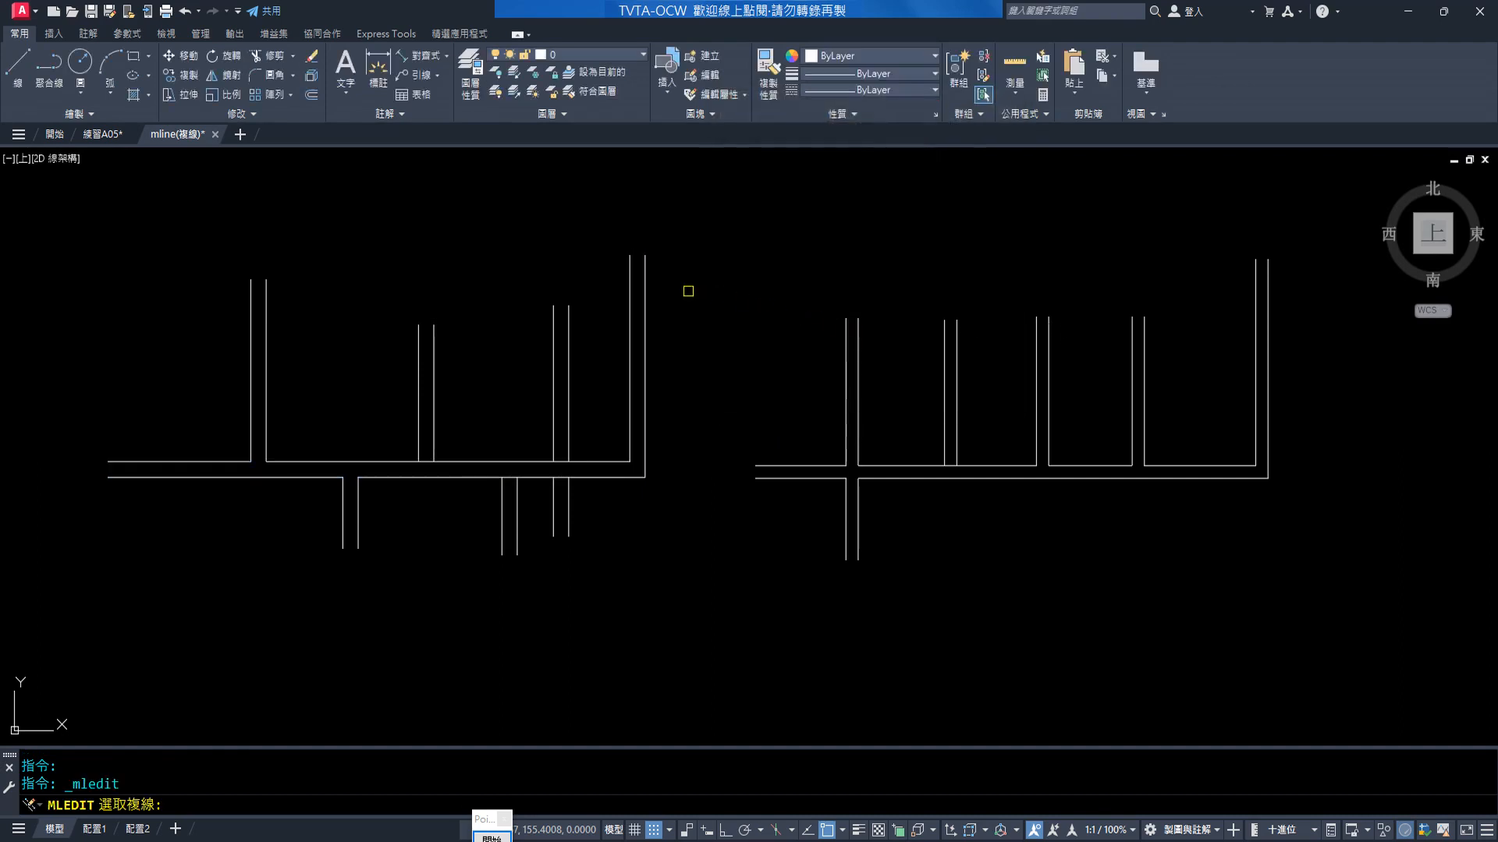
{"action": "left_click", "coordinate": [645, 288]}
{"action": "left_click", "coordinate": [648, 366]}
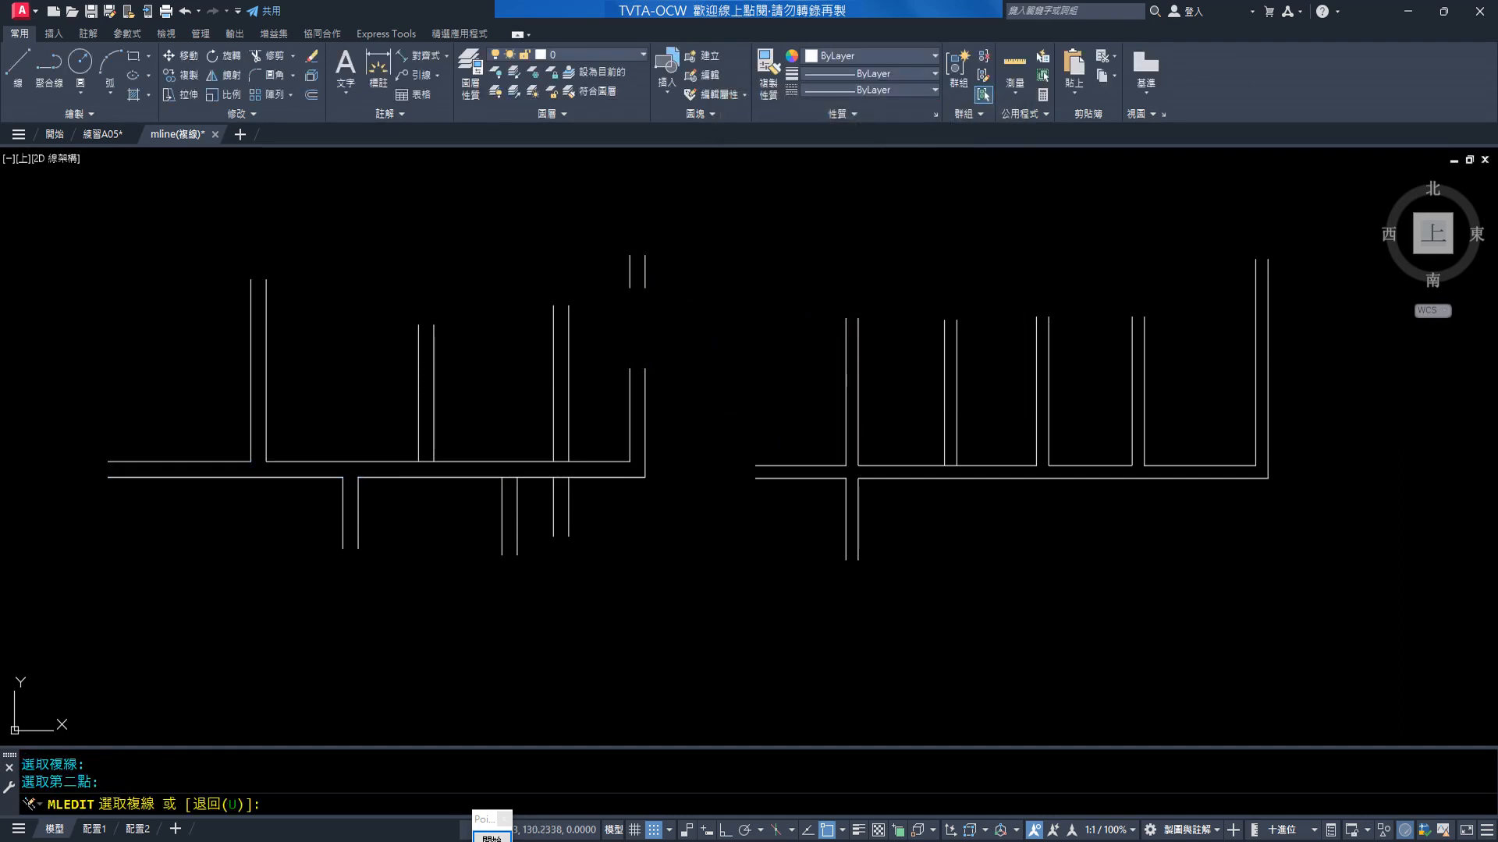
{"action": "key", "text": "Return"}
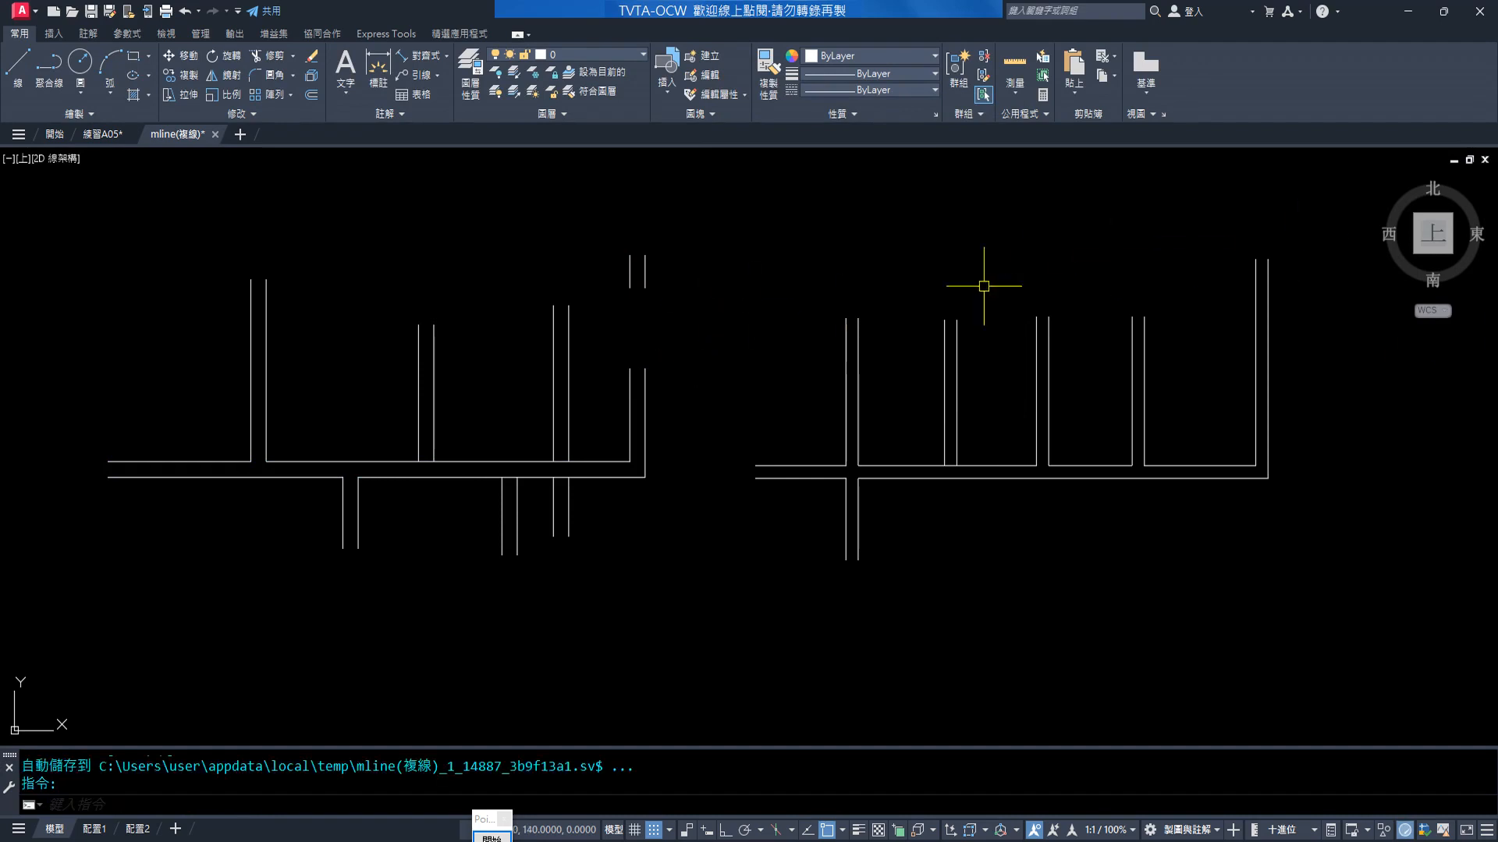
Weld both lines of the L-shaped multiline's vertical leg back together across the gap with 全部熔接
{"action": "double_click", "coordinate": [635, 268]}
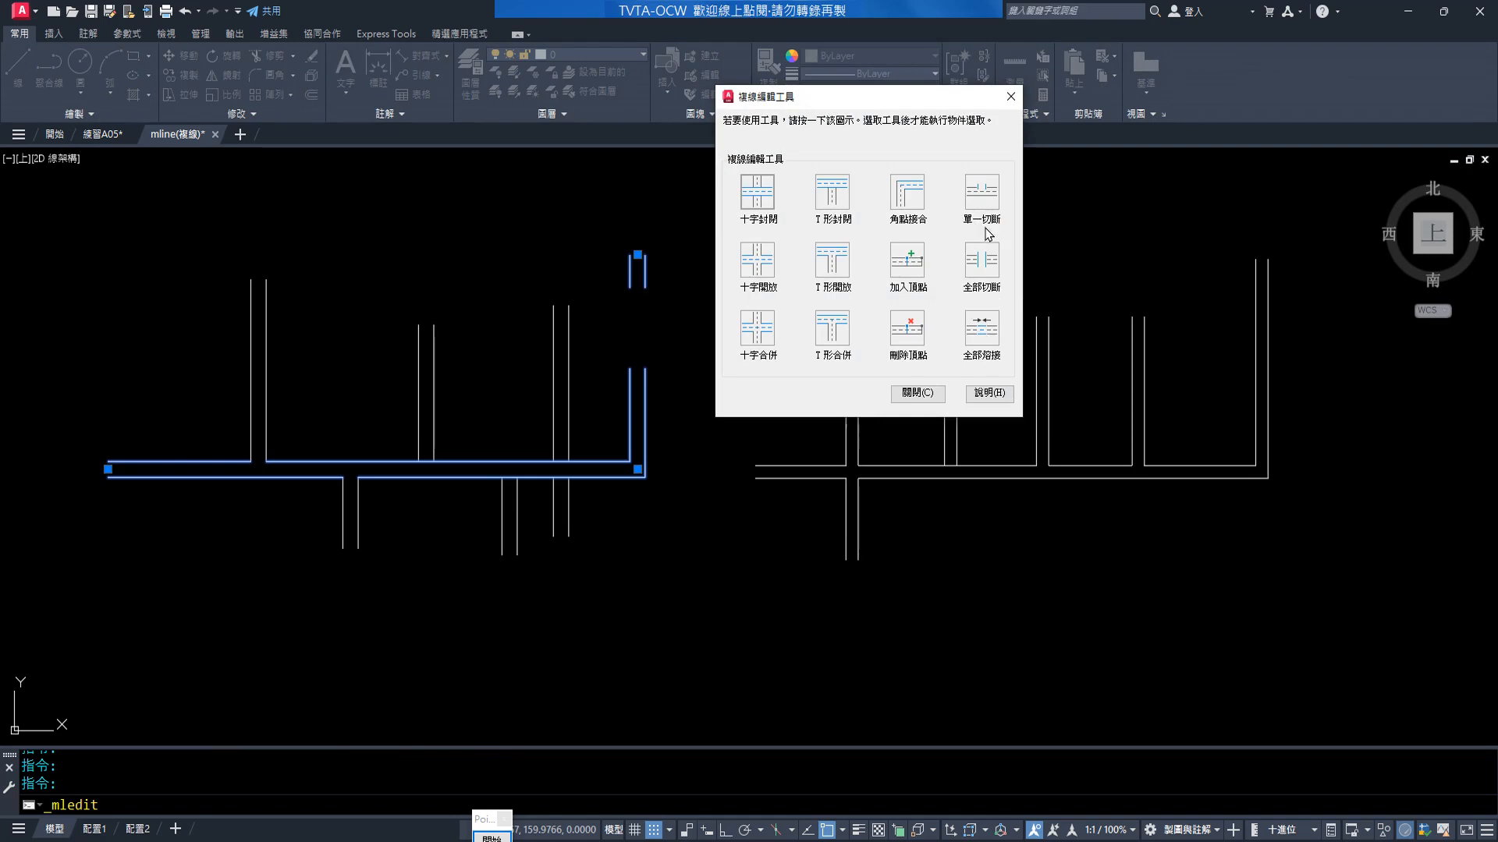
{"action": "left_click", "coordinate": [982, 328]}
{"action": "left_click", "coordinate": [644, 281]}
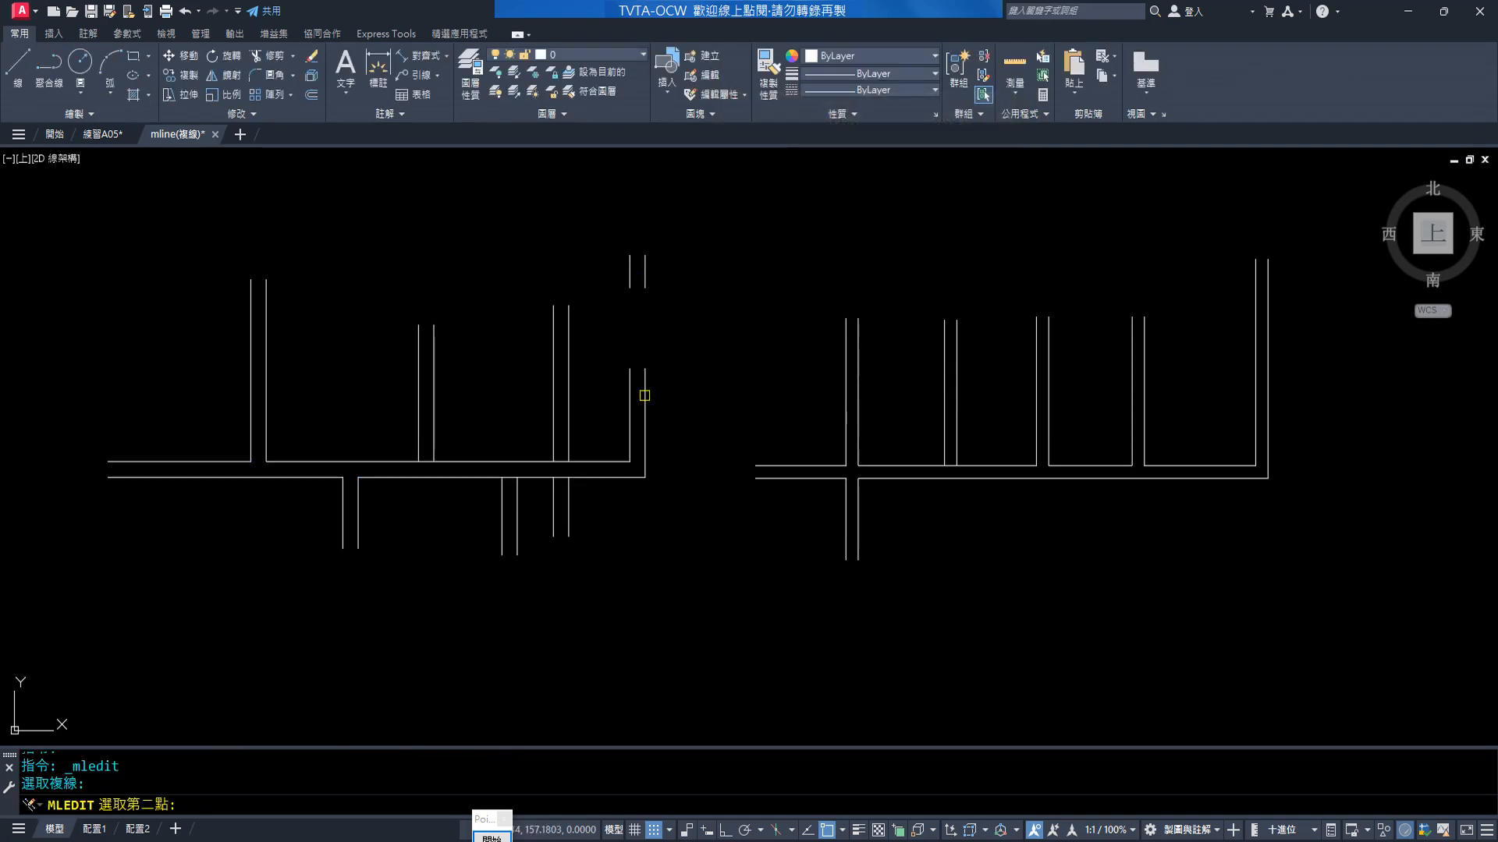
{"action": "left_click", "coordinate": [644, 396]}
{"action": "key", "text": "Escape"}
Add a vertex midway along the L-shaped multiline's vertical leg with 加入頂點 and stretch it outward to the right
{"action": "double_click", "coordinate": [644, 279]}
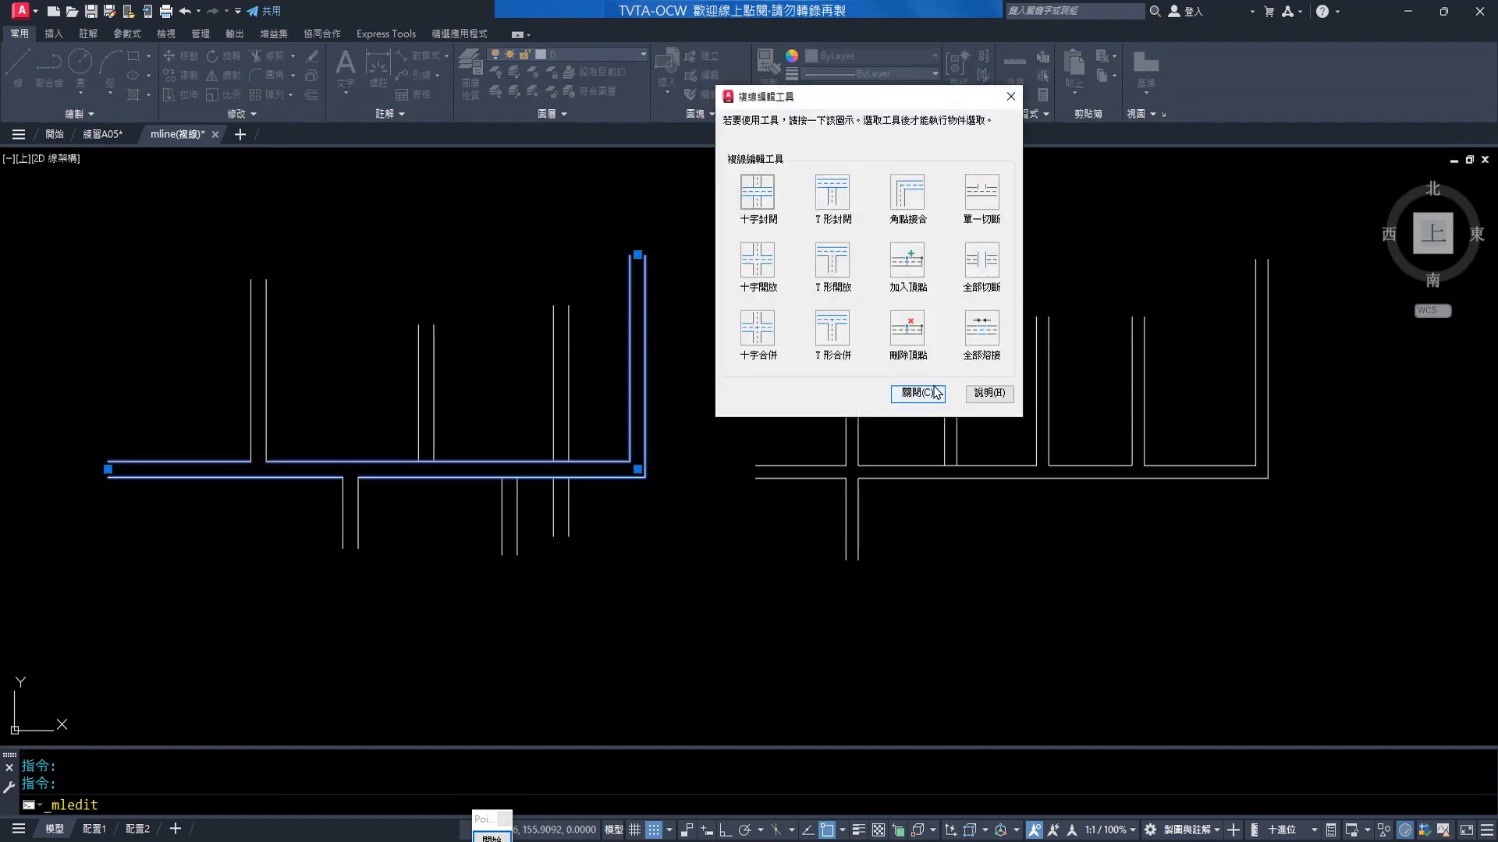
{"action": "left_click", "coordinate": [908, 260]}
{"action": "key", "text": "Escape"}
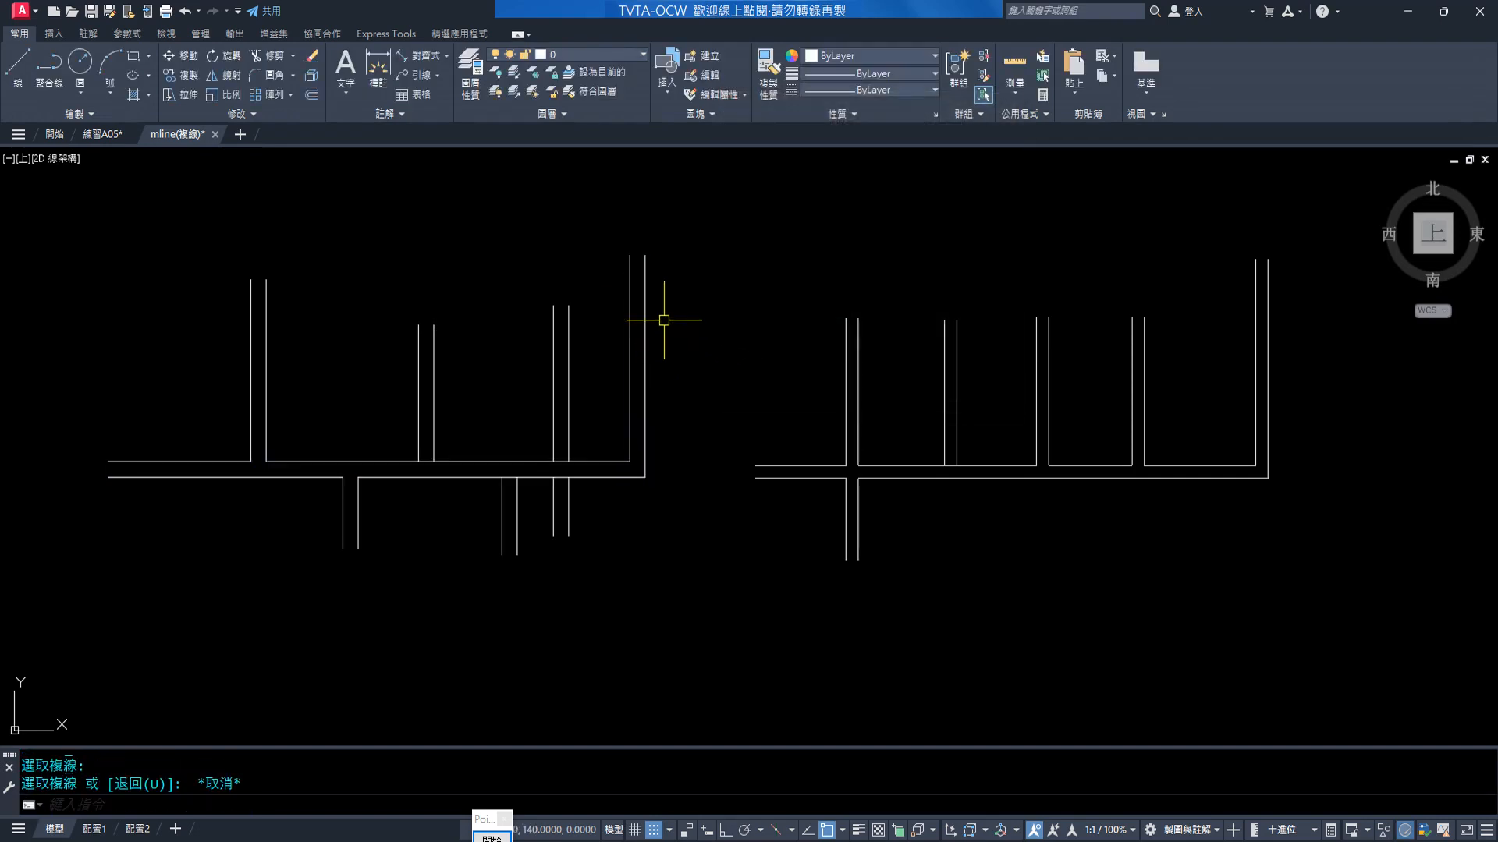
{"action": "left_click", "coordinate": [644, 325]}
{"action": "left_click", "coordinate": [637, 344]}
{"action": "left_click", "coordinate": [712, 334]}
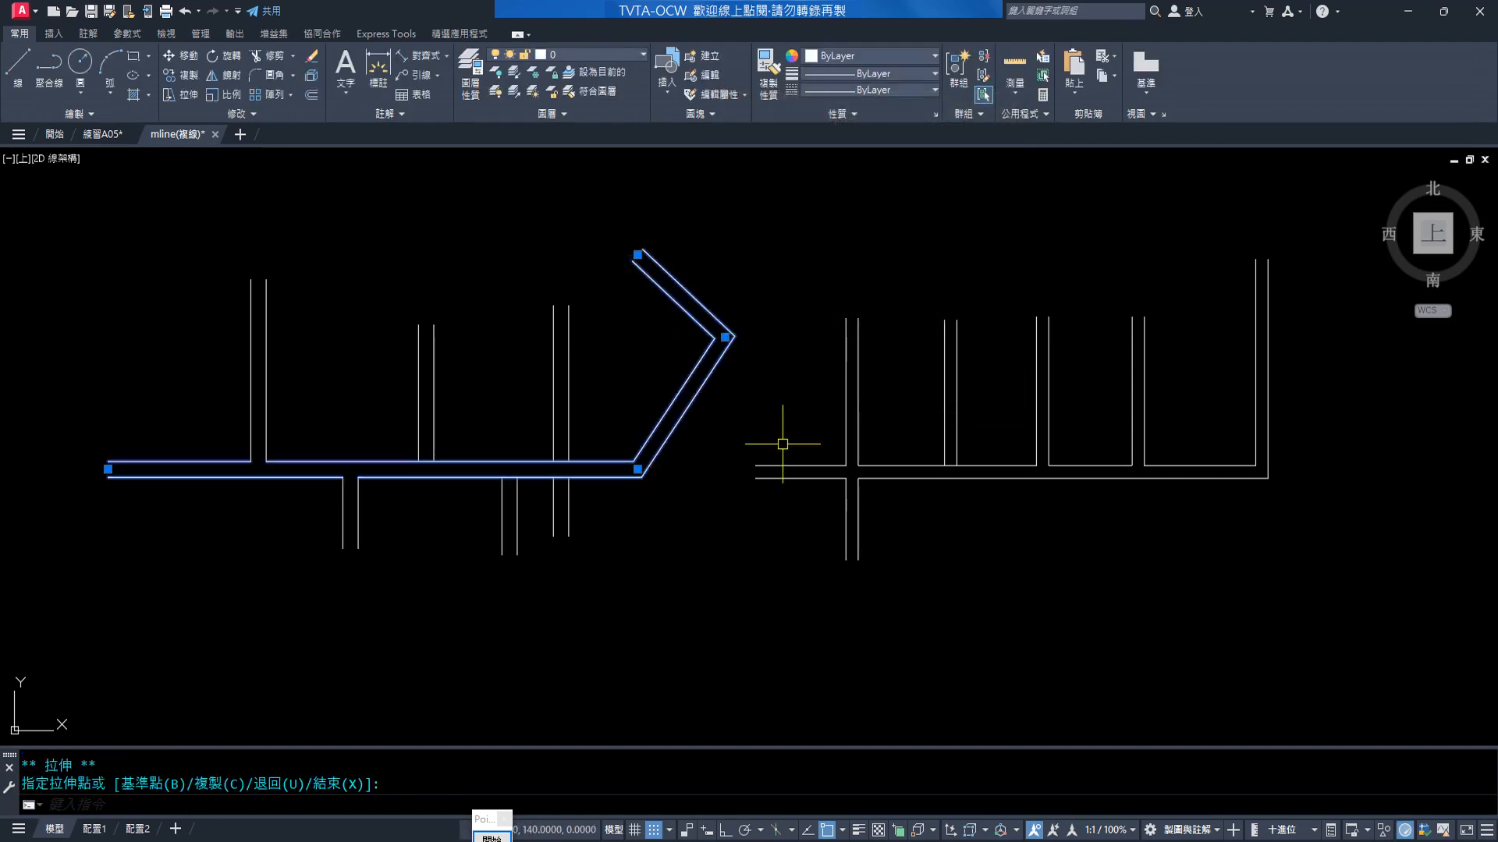
Remove the outward-stretched vertex from the L-shaped multiline with 刪除頂點 and end the command
{"action": "double_click", "coordinate": [716, 323]}
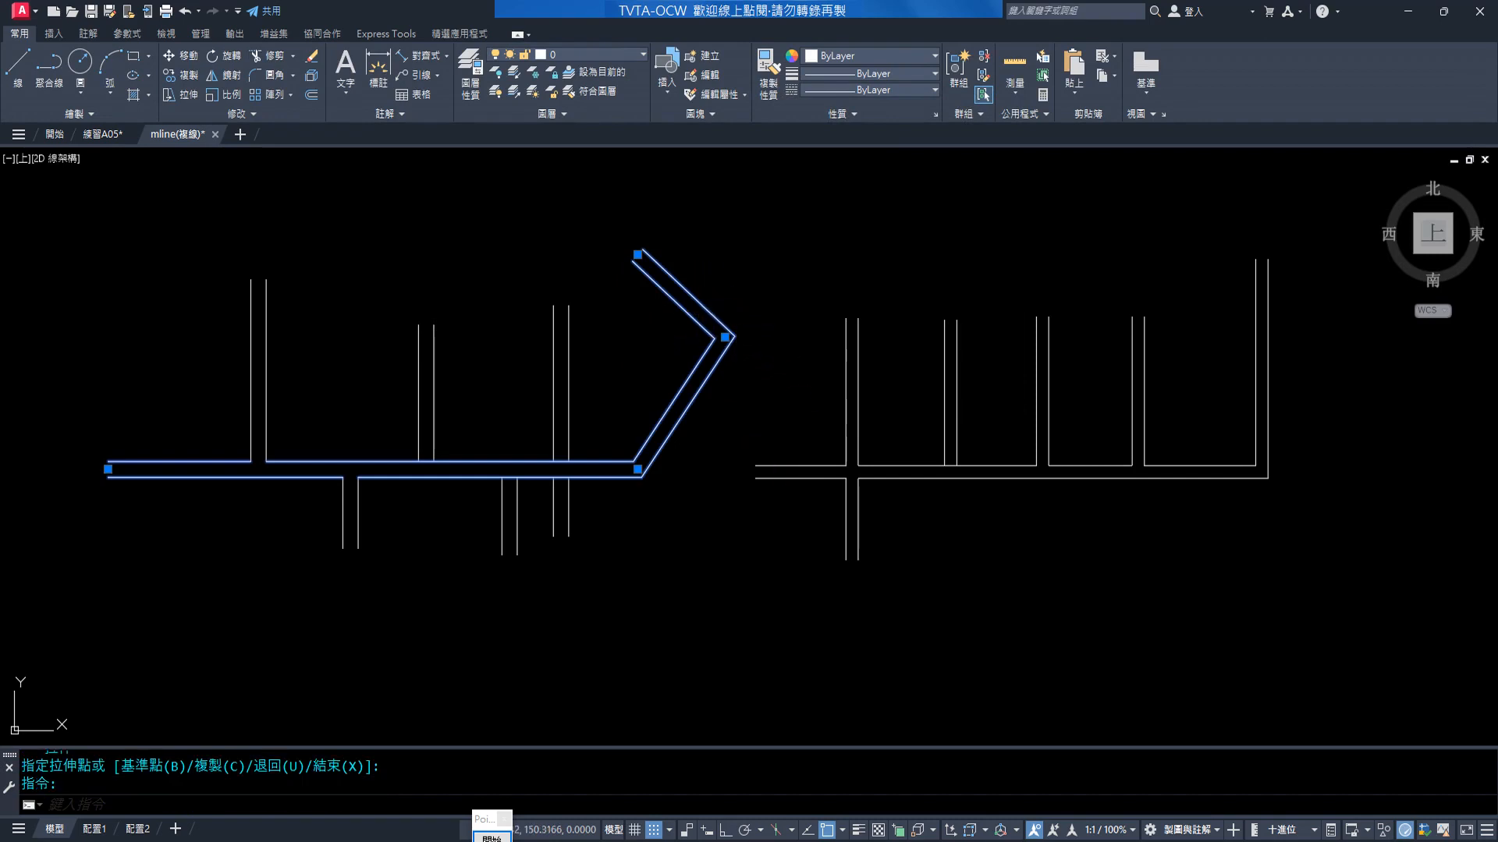
{"action": "left_click", "coordinate": [908, 327]}
{"action": "left_click", "coordinate": [716, 338]}
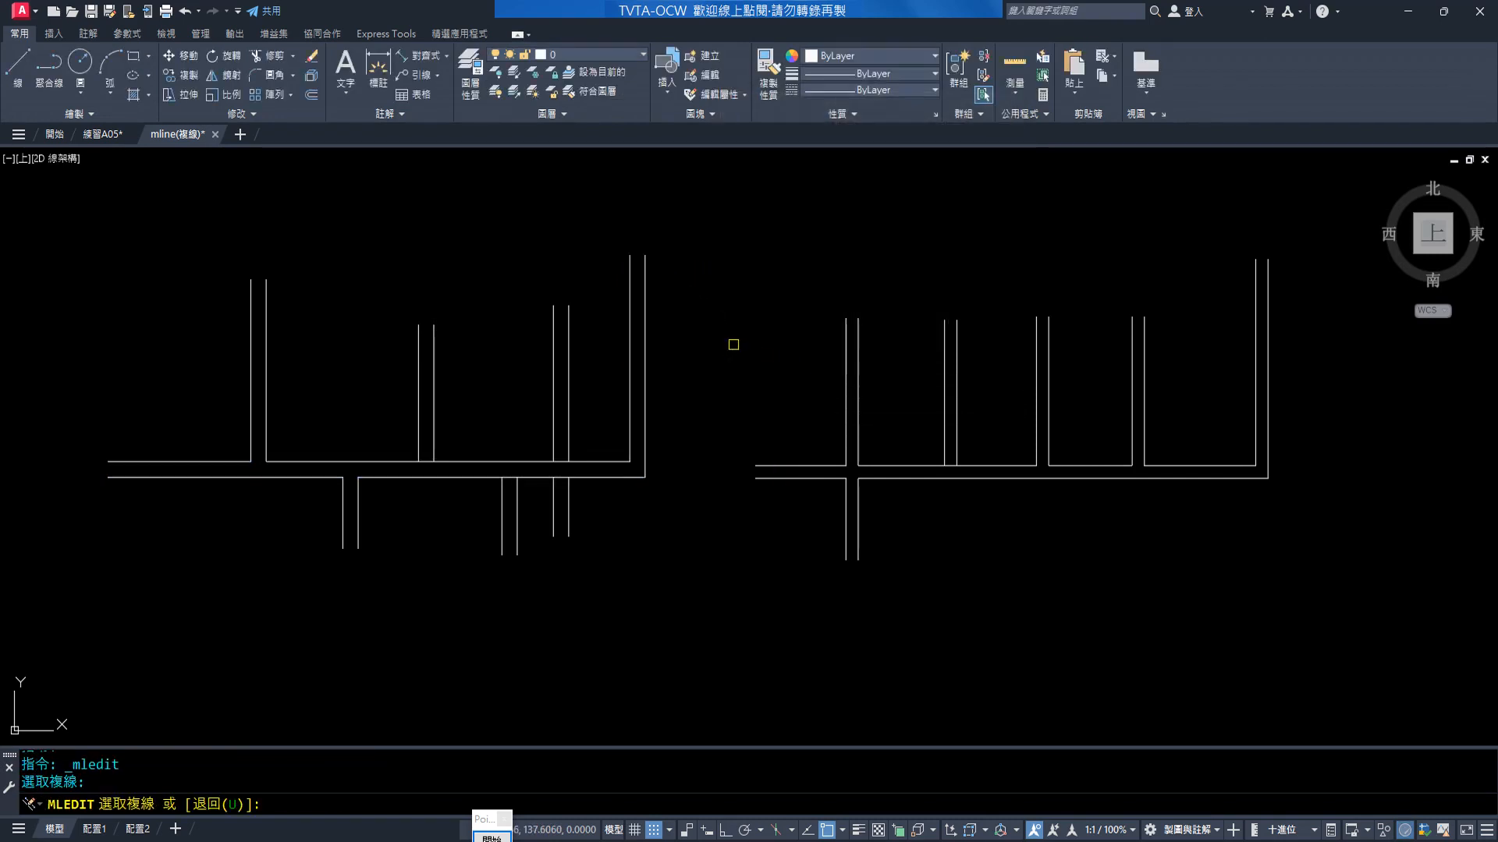
{"action": "key", "text": "Escape"}
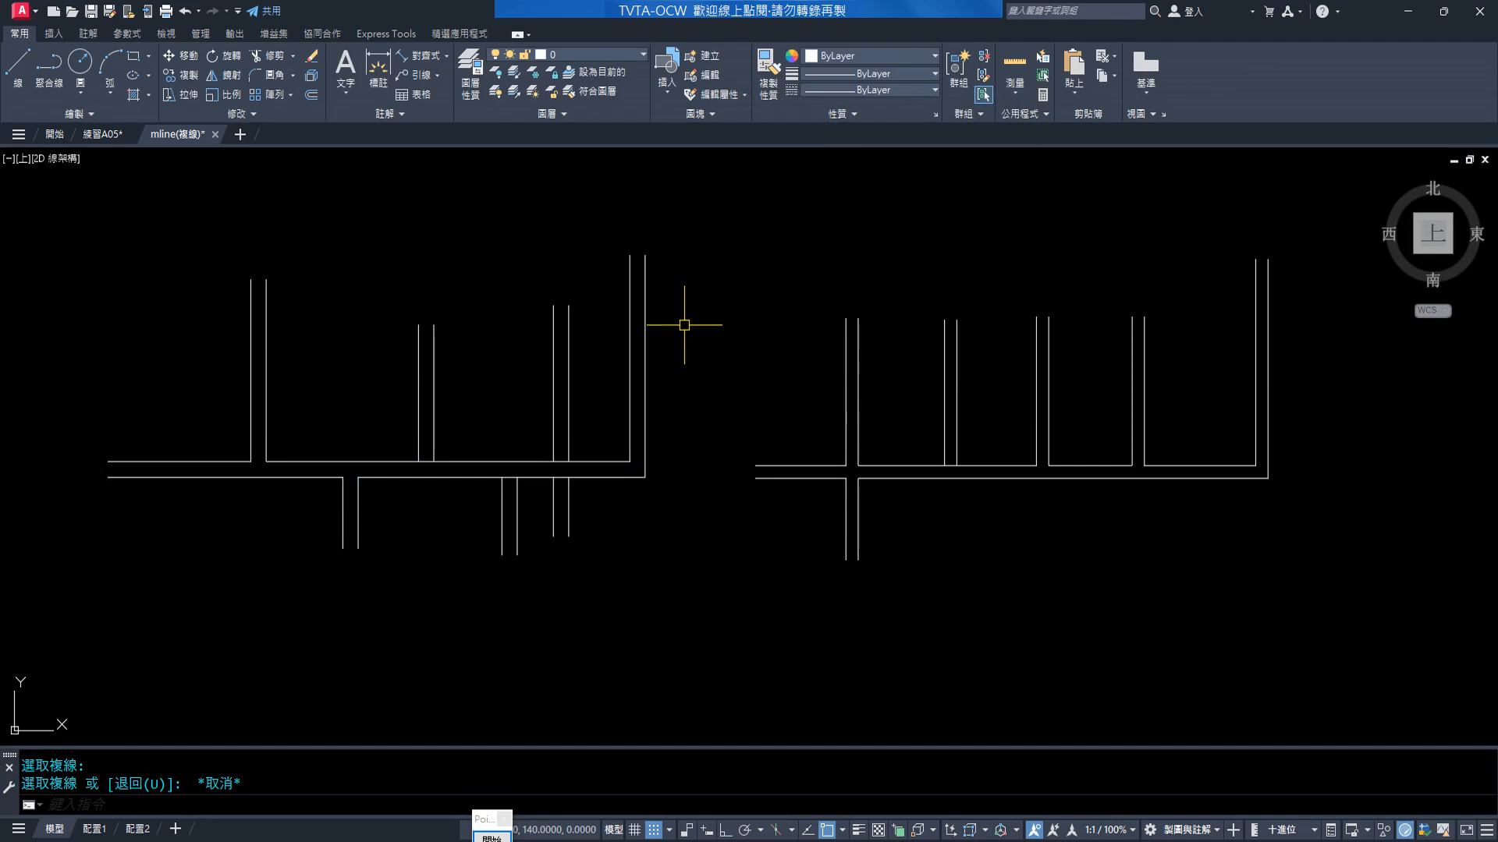